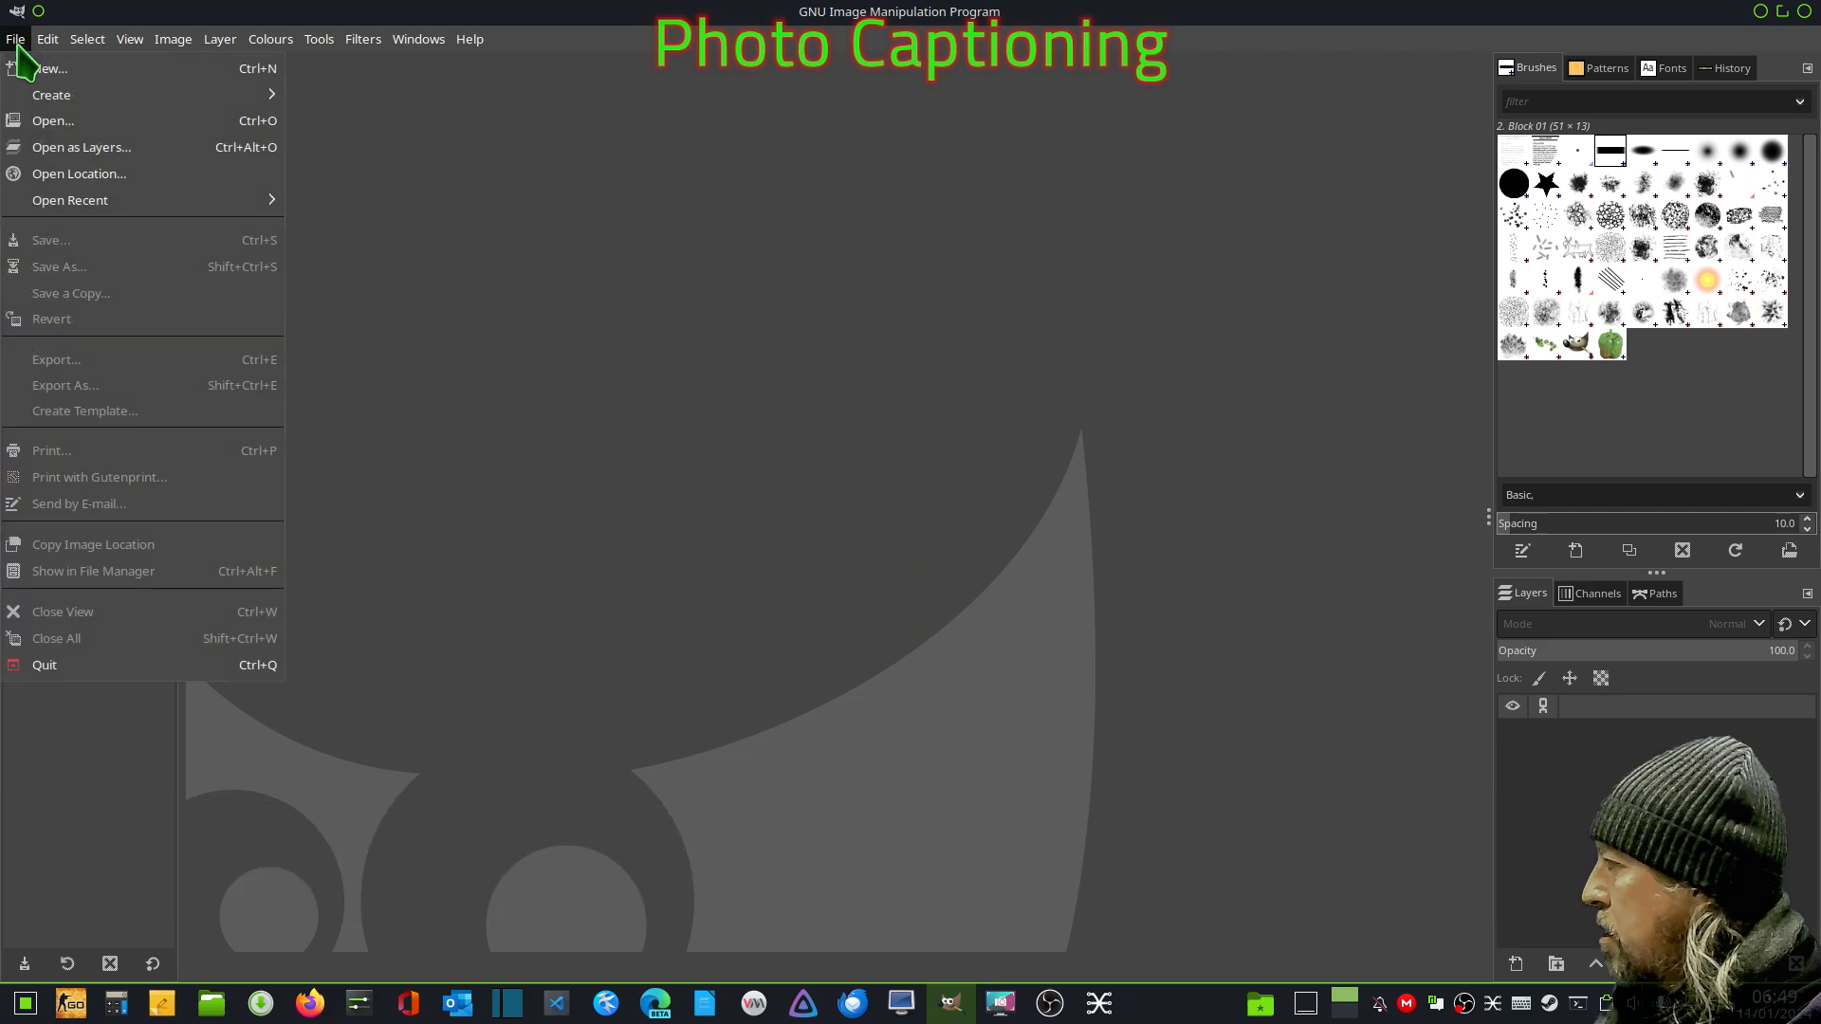
left_click(54, 123)
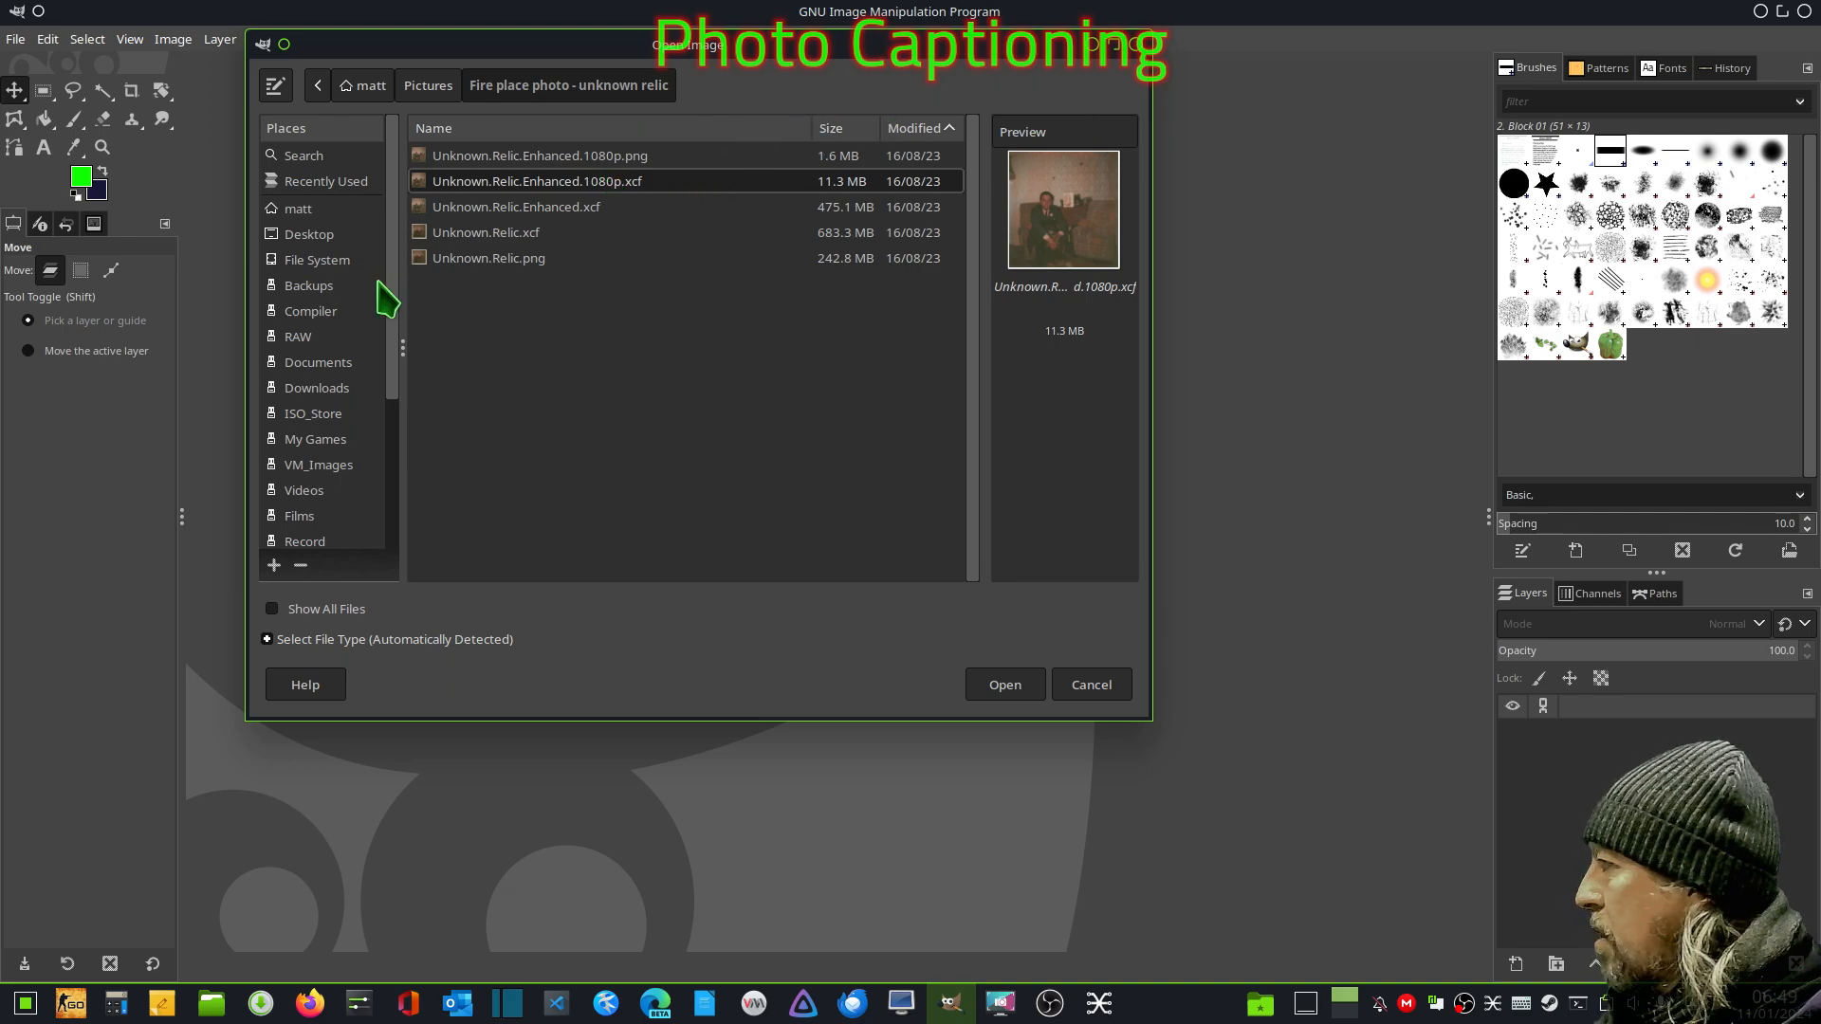
left_click(302, 211)
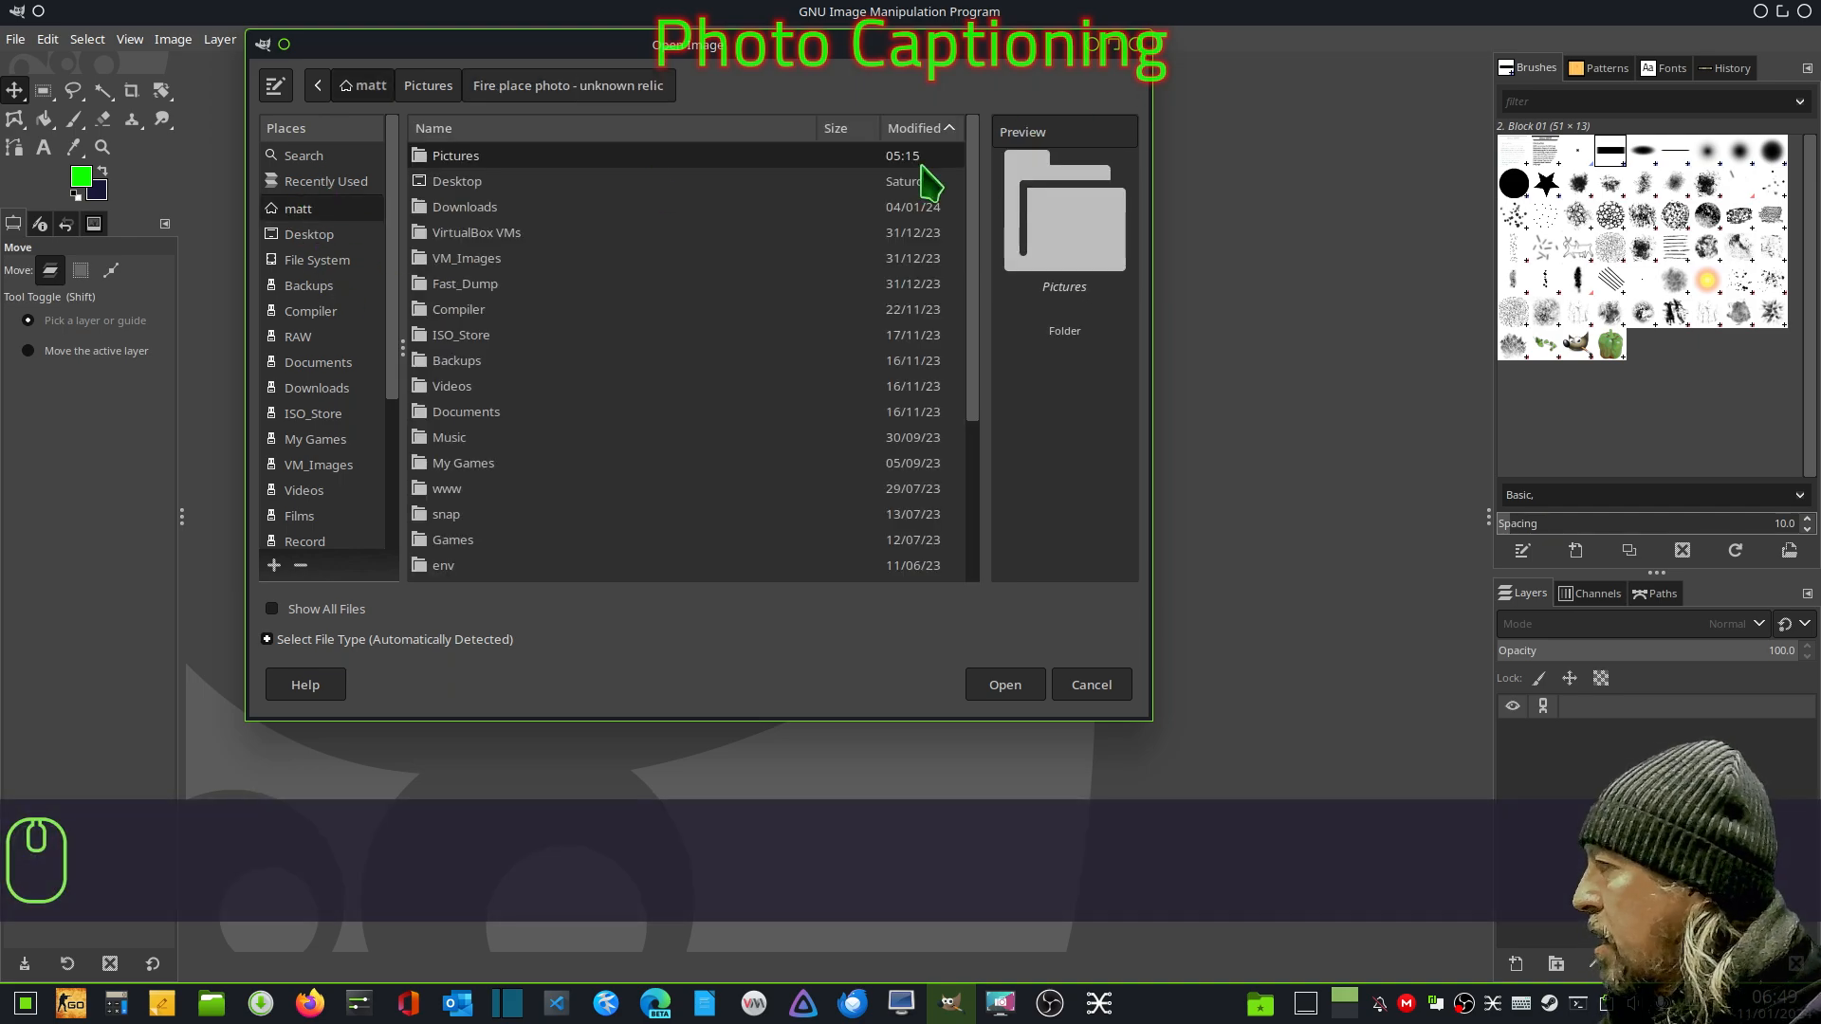
double_click(464, 157)
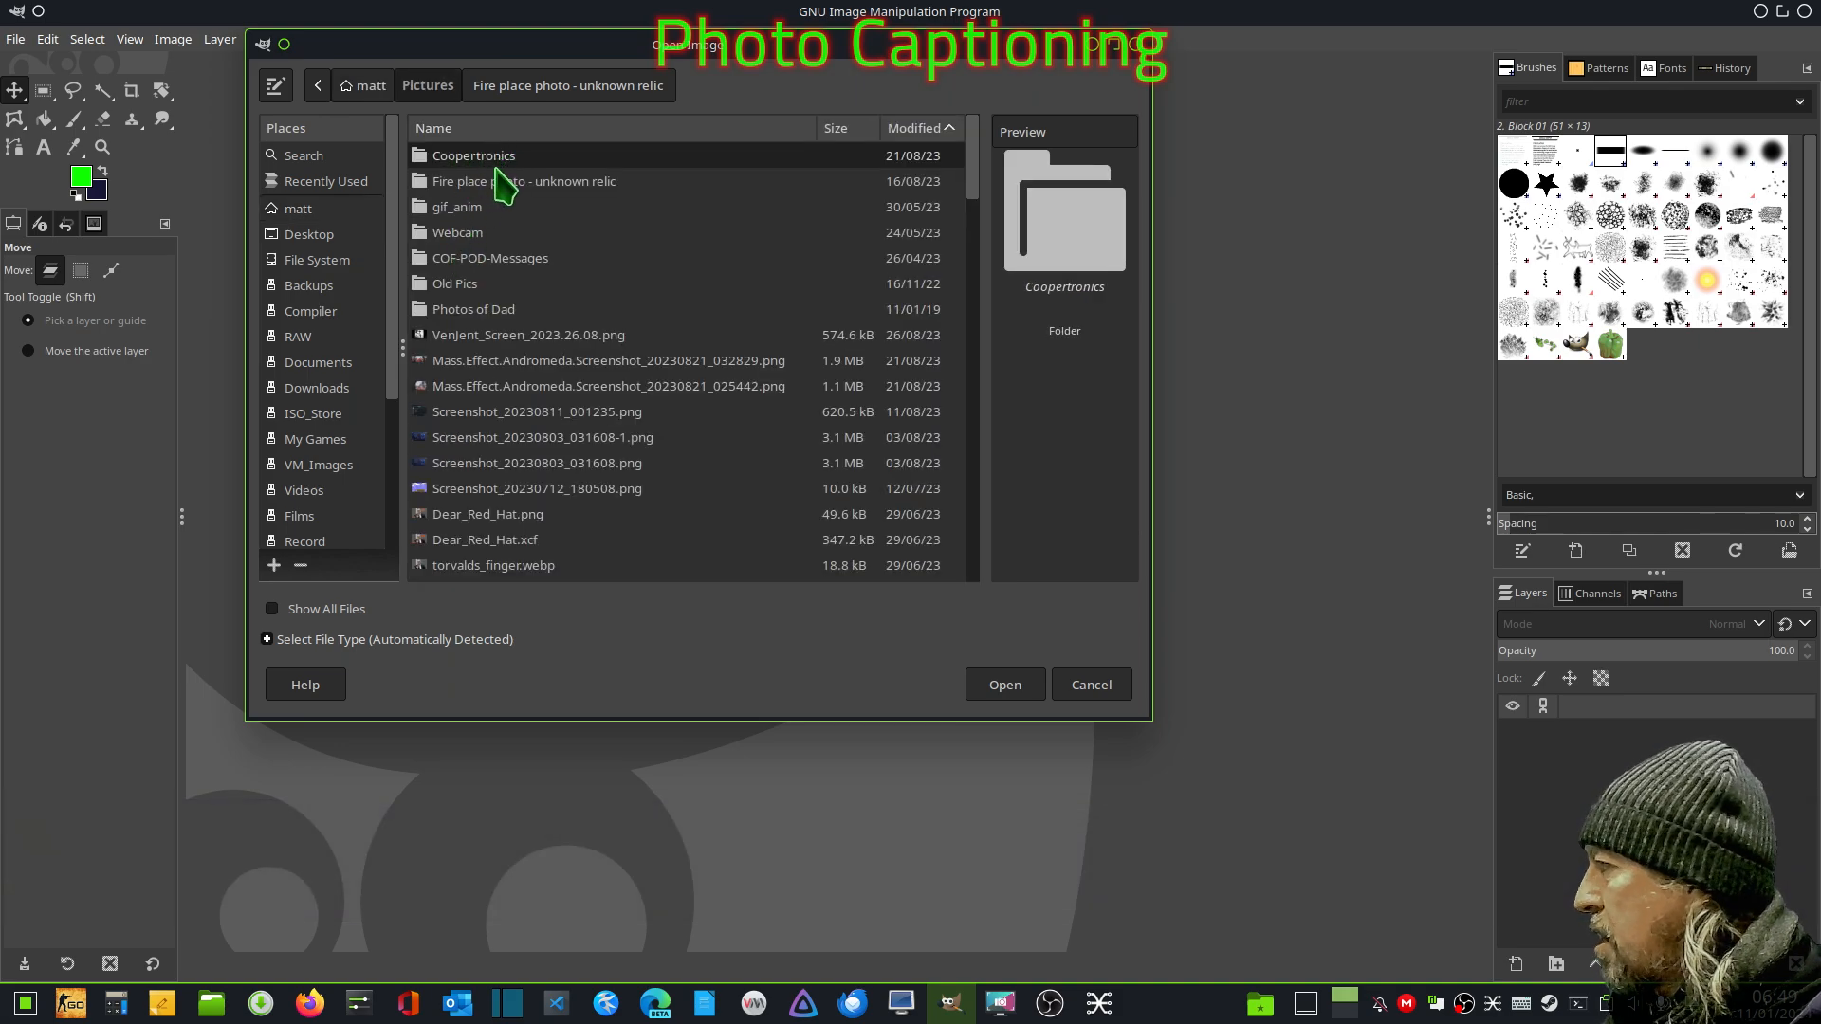
double_click(492, 180)
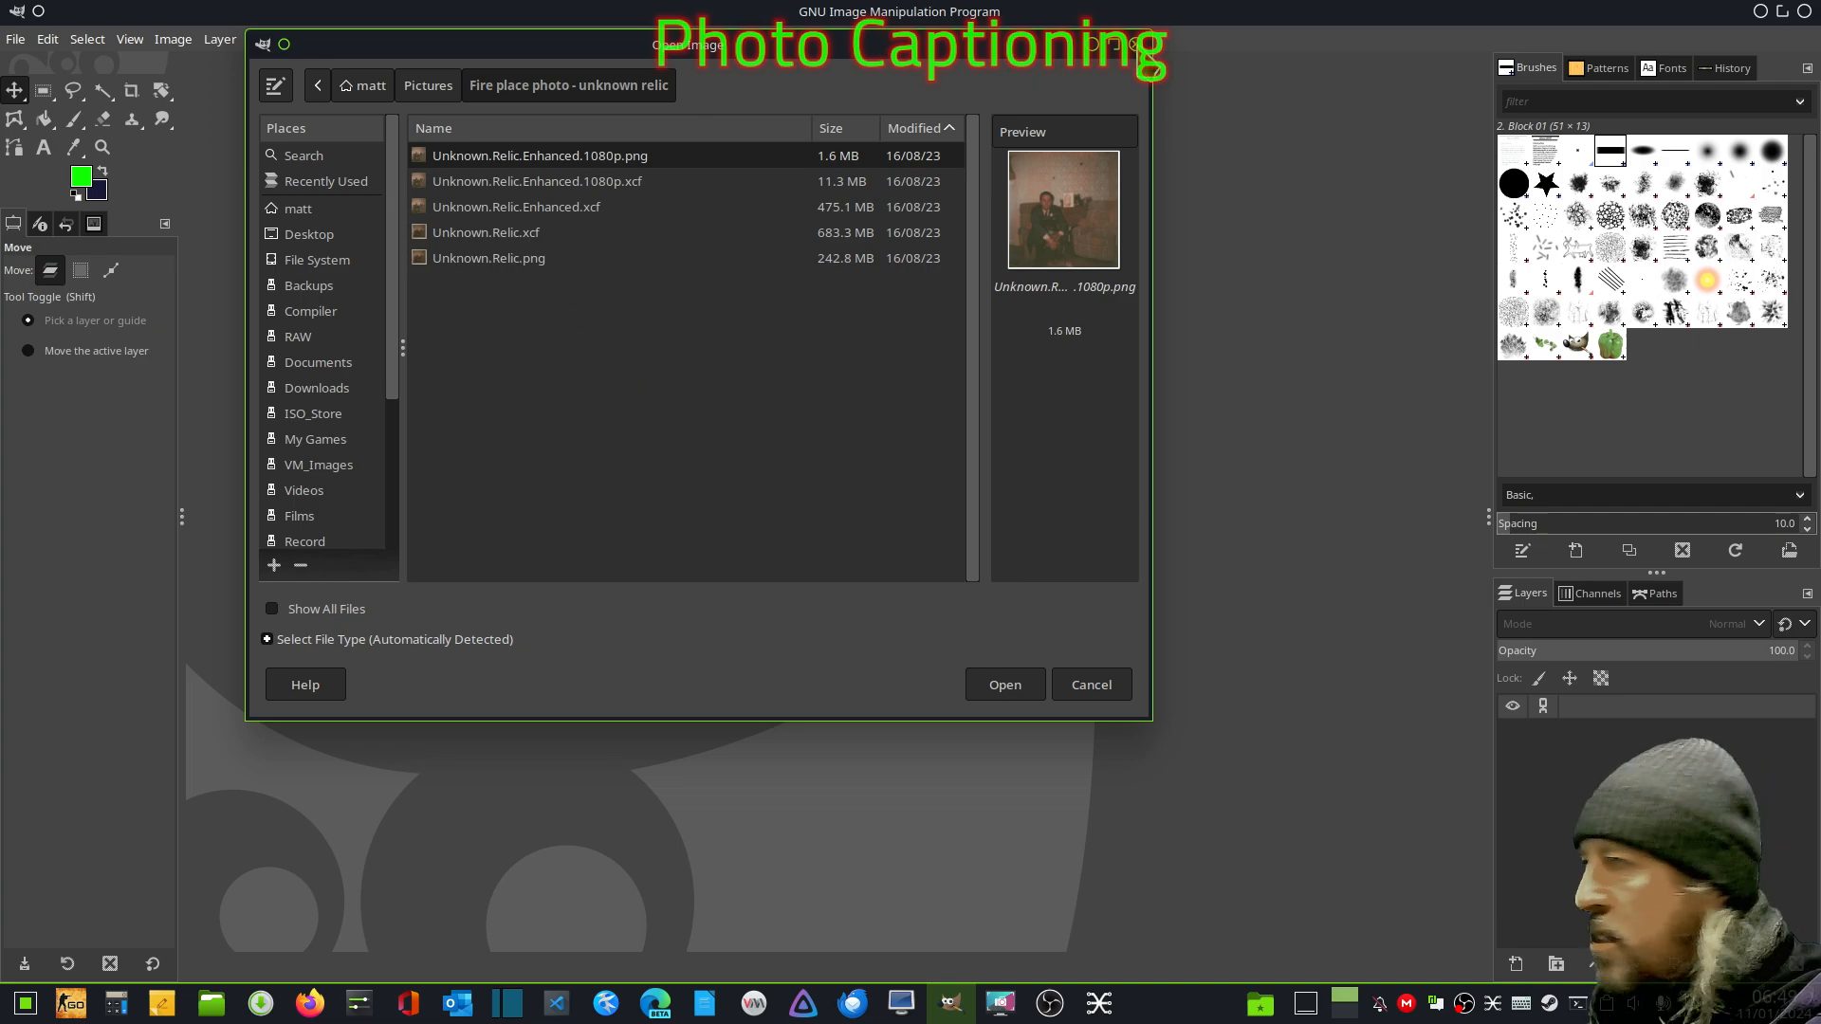
left_click(1136, 45)
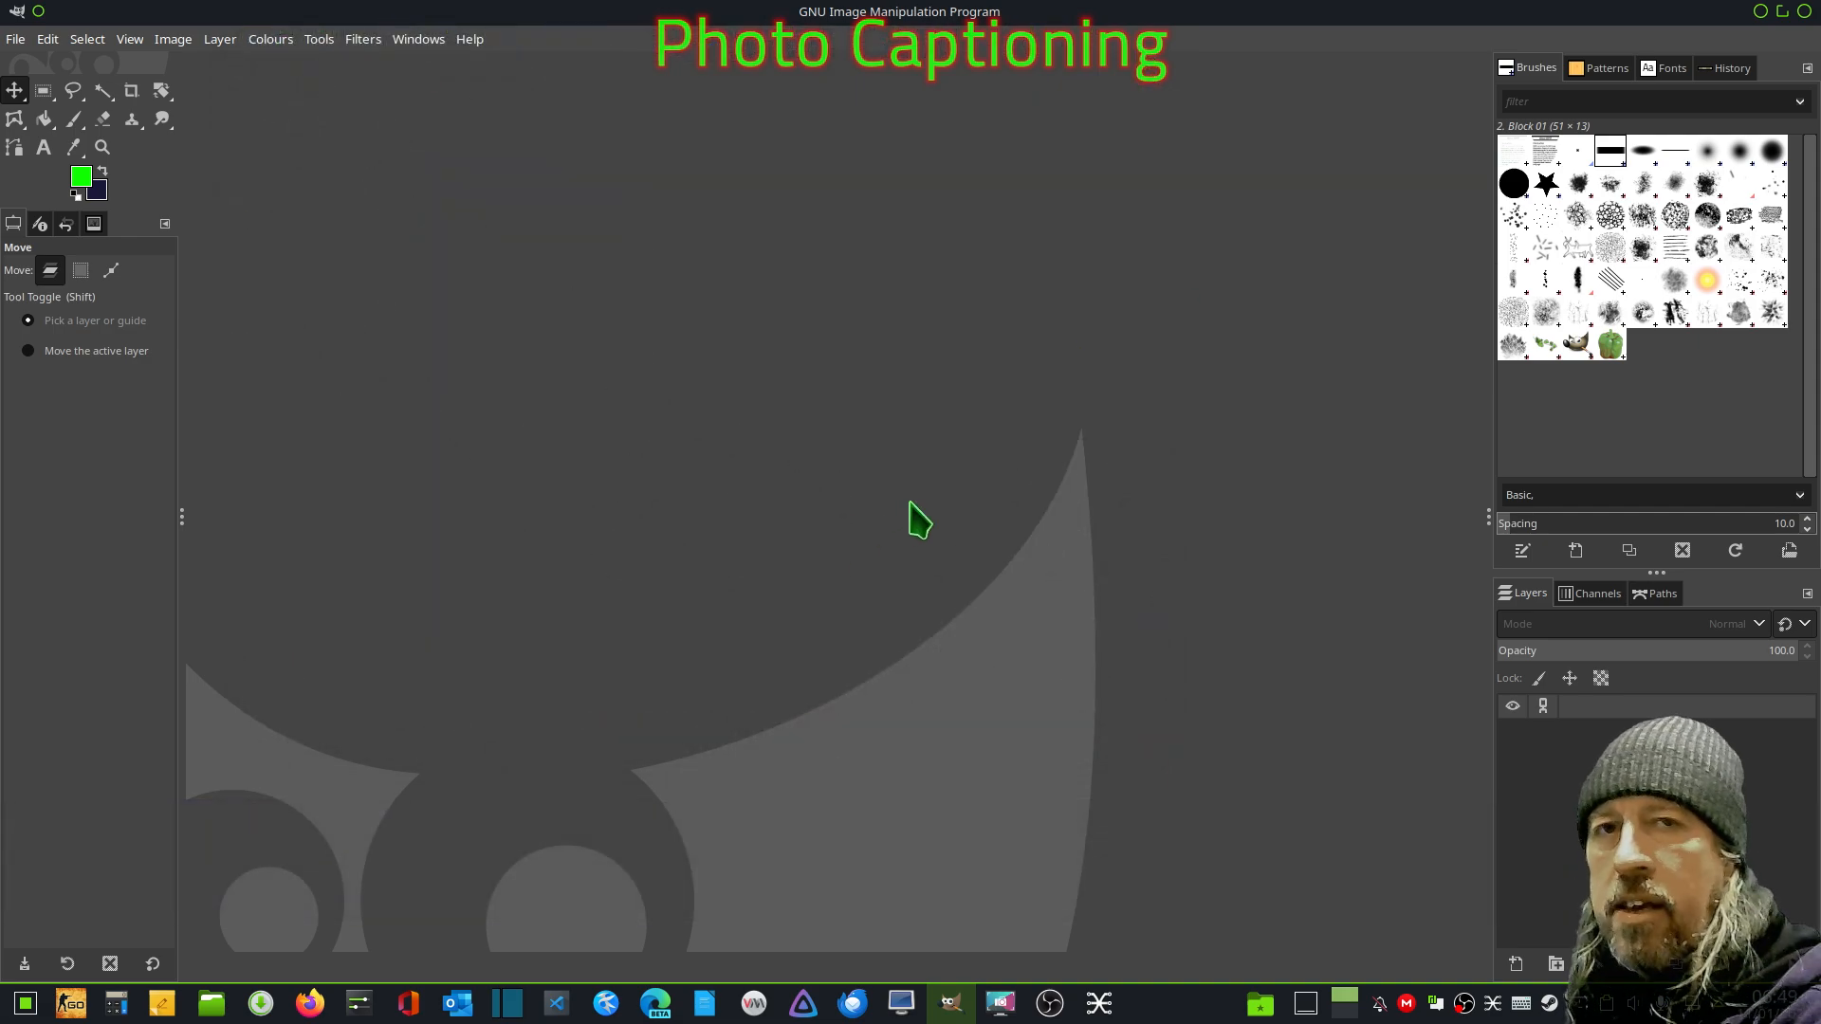
mouse_move(211, 1010)
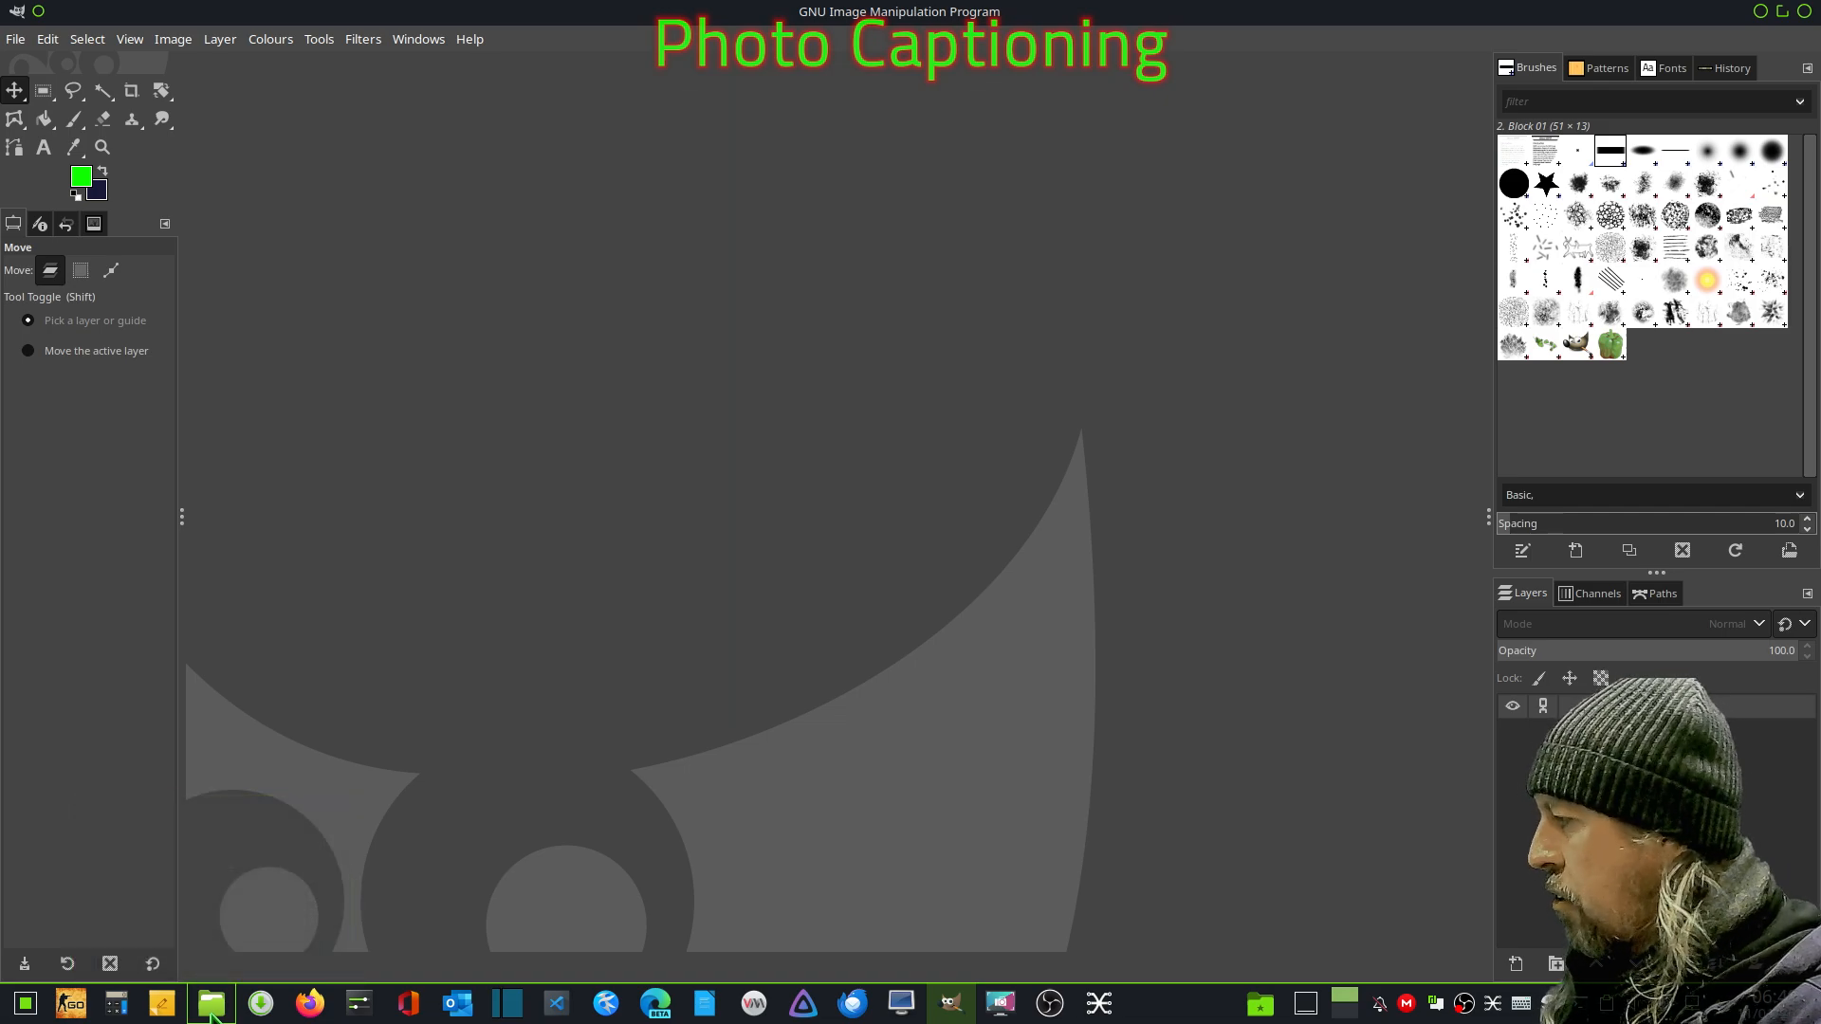
left_click(210, 1009)
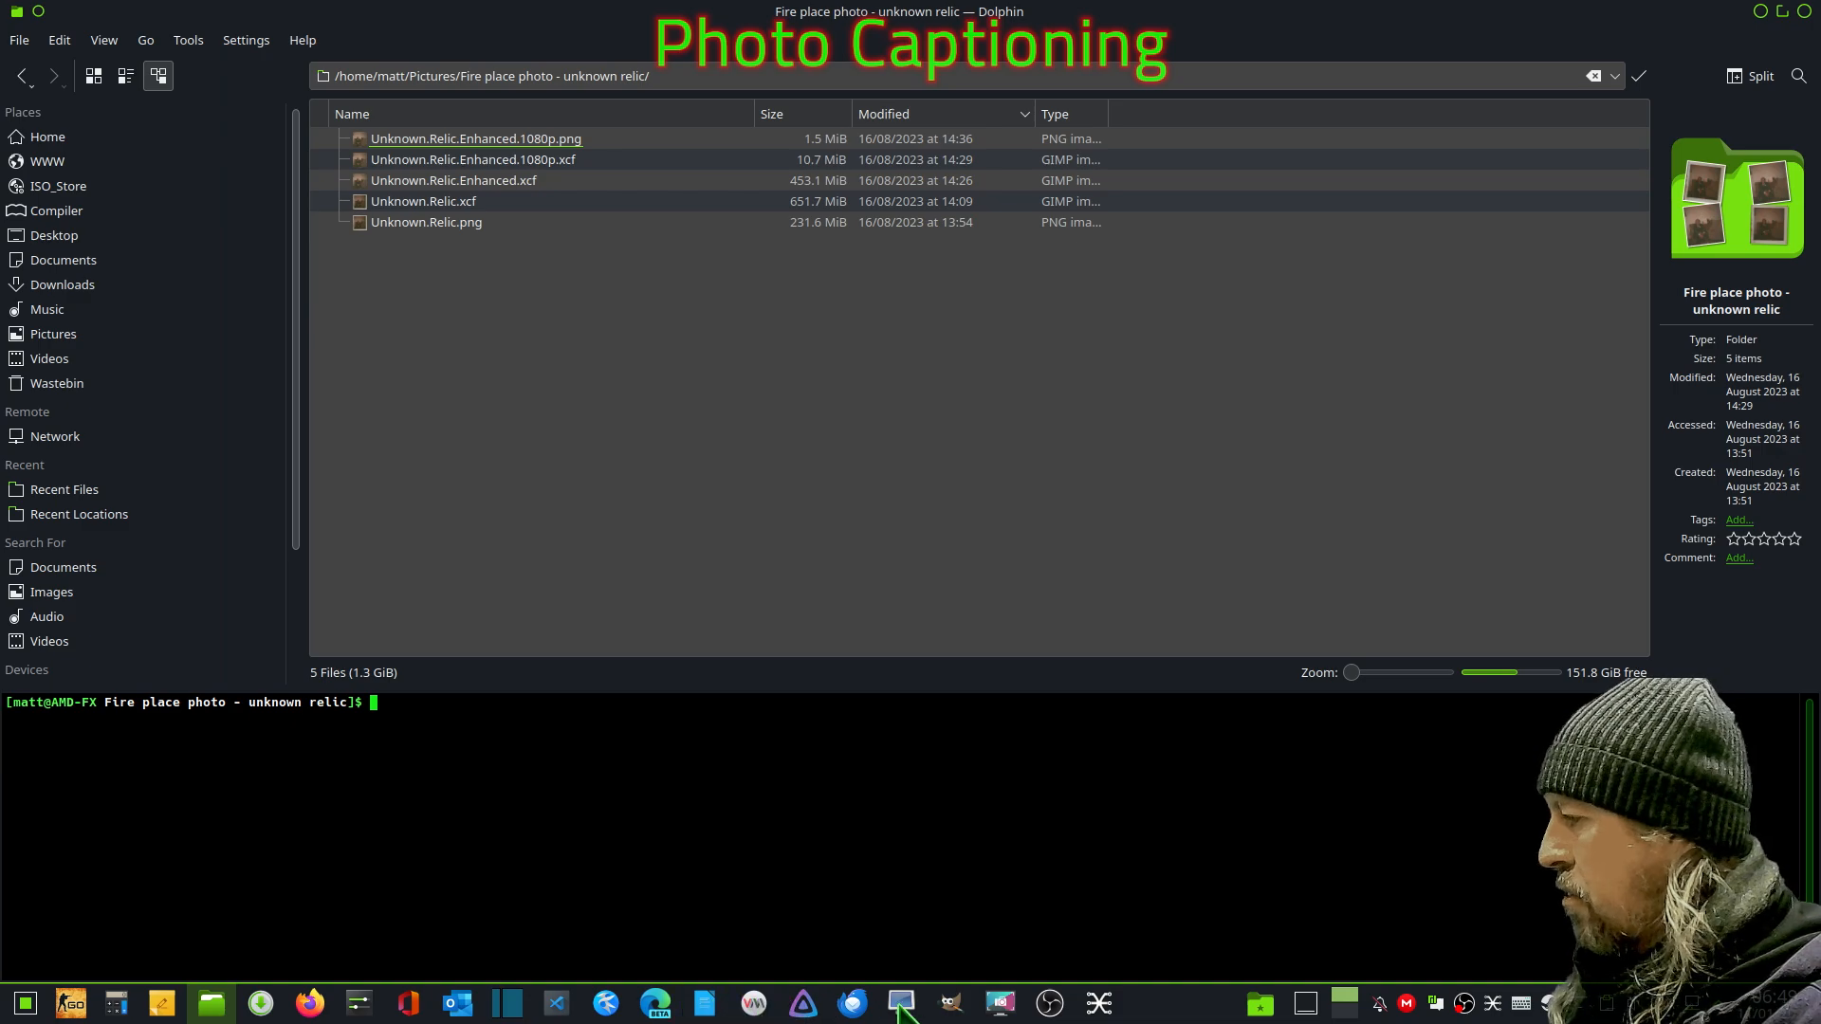
mouse_move(955, 1011)
left_click(934, 882)
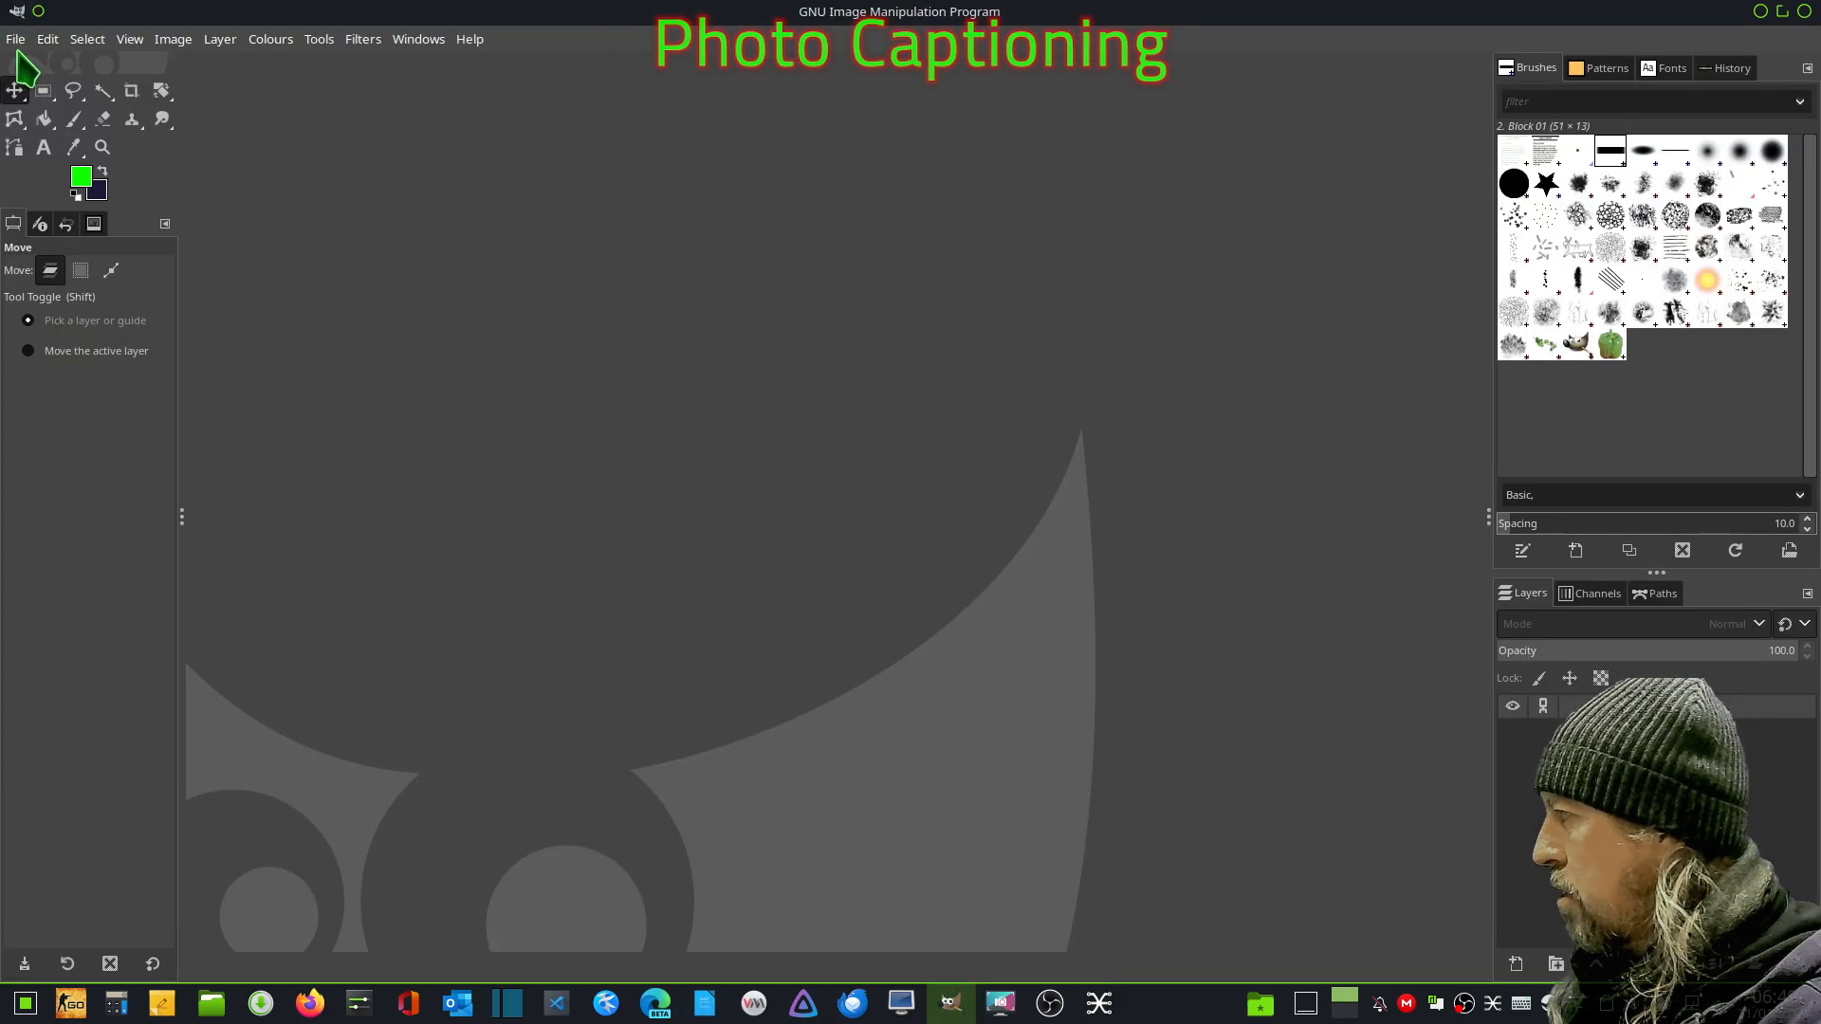
left_click(16, 41)
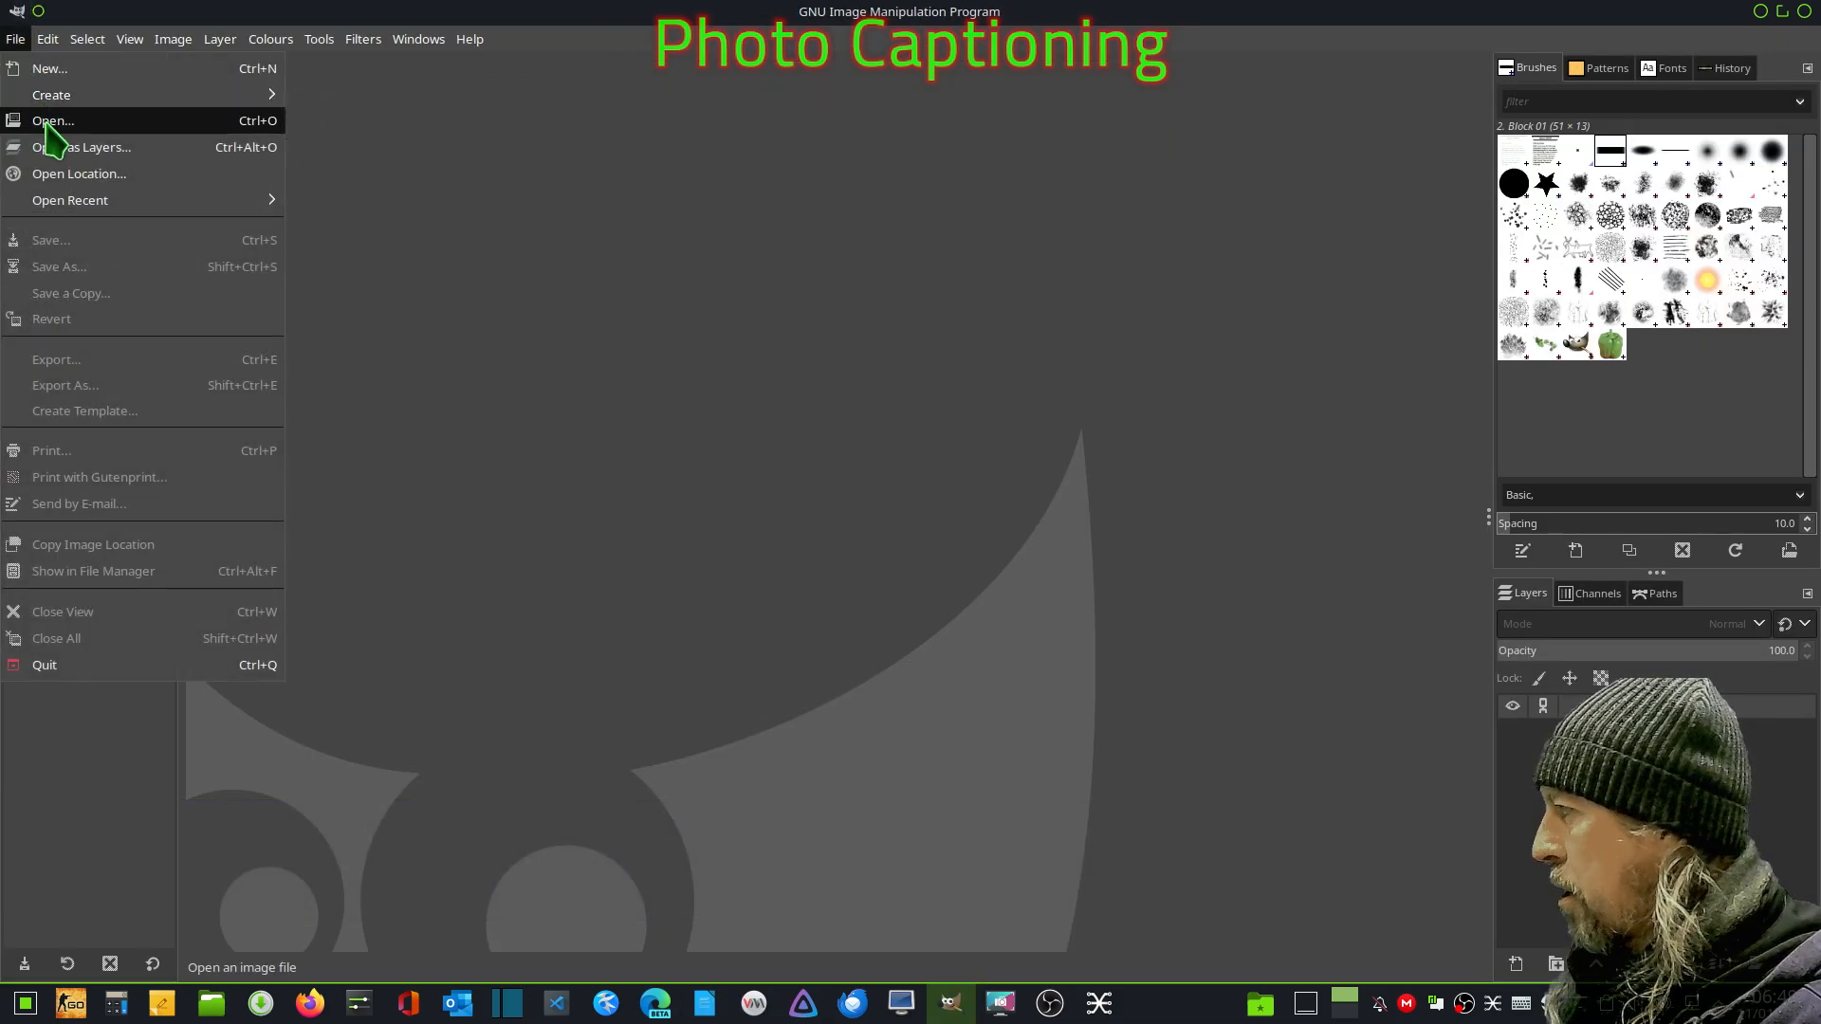
left_click(790, 558)
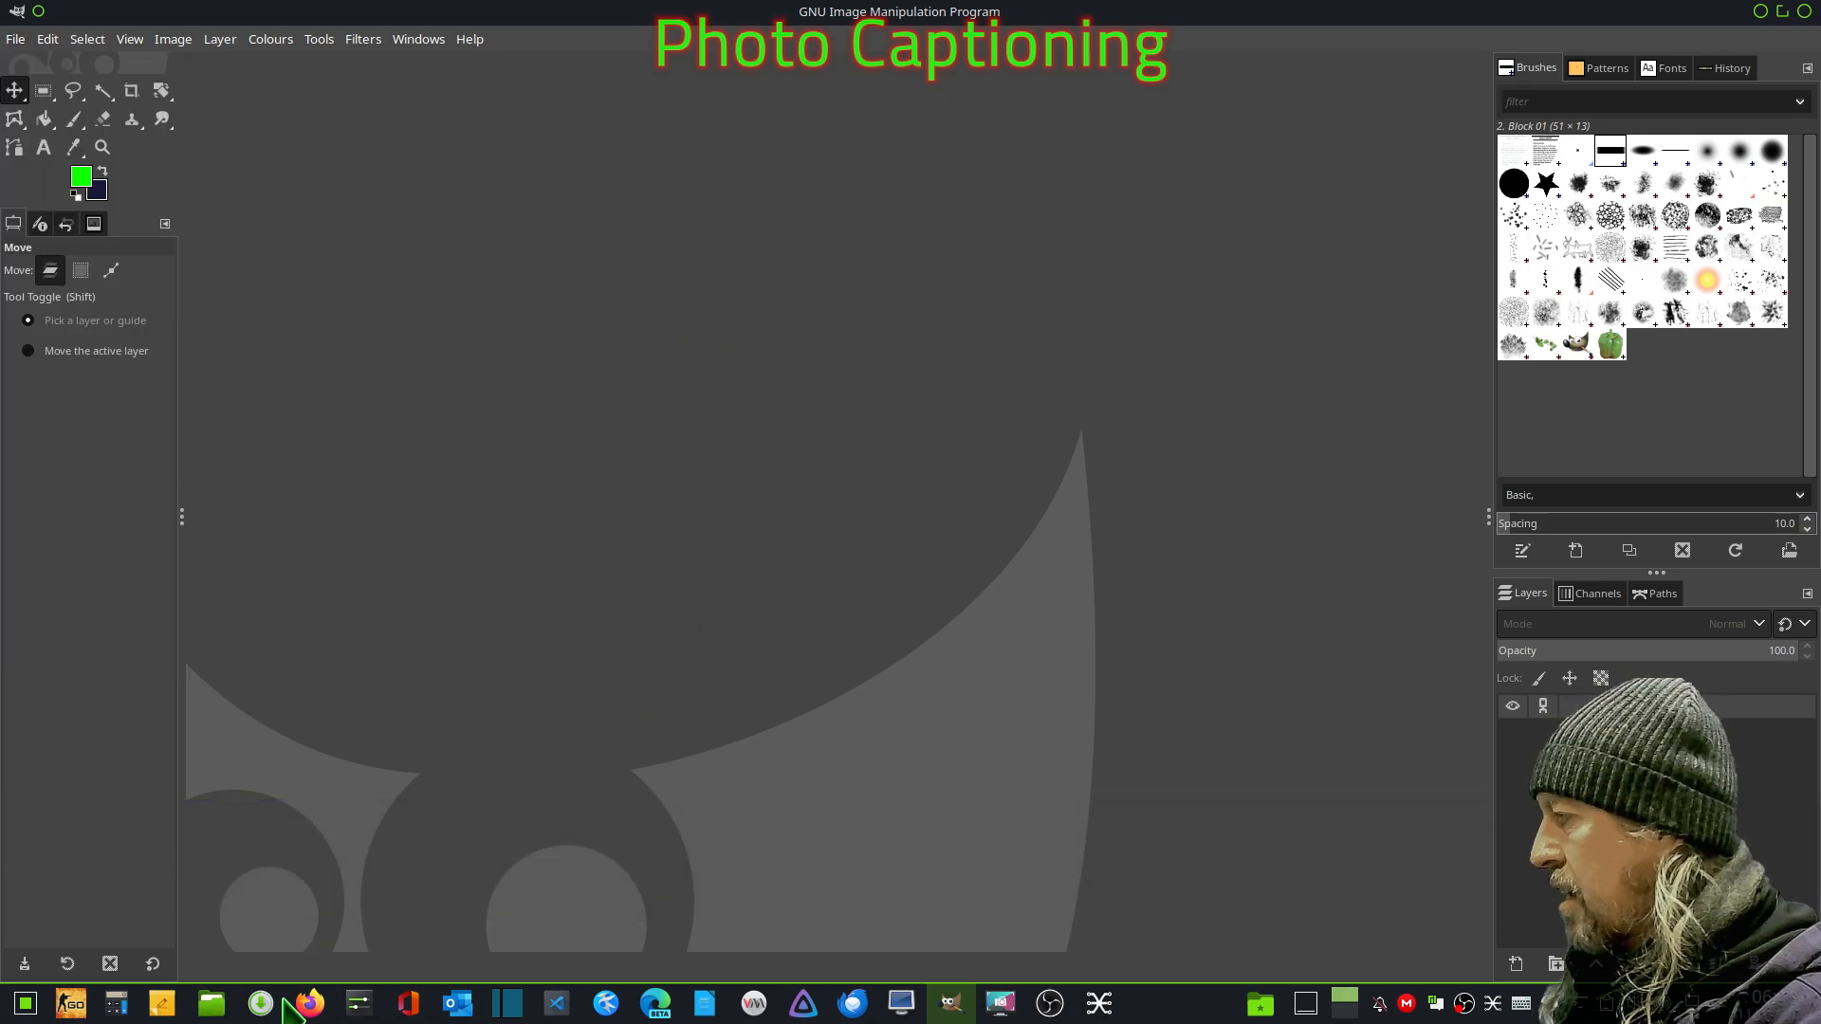
- Switch to the Dolphin file manager and create a folder named "Caption Unknown Relic" inside "Fire place photo - unknown relic"
left_click(211, 1012)
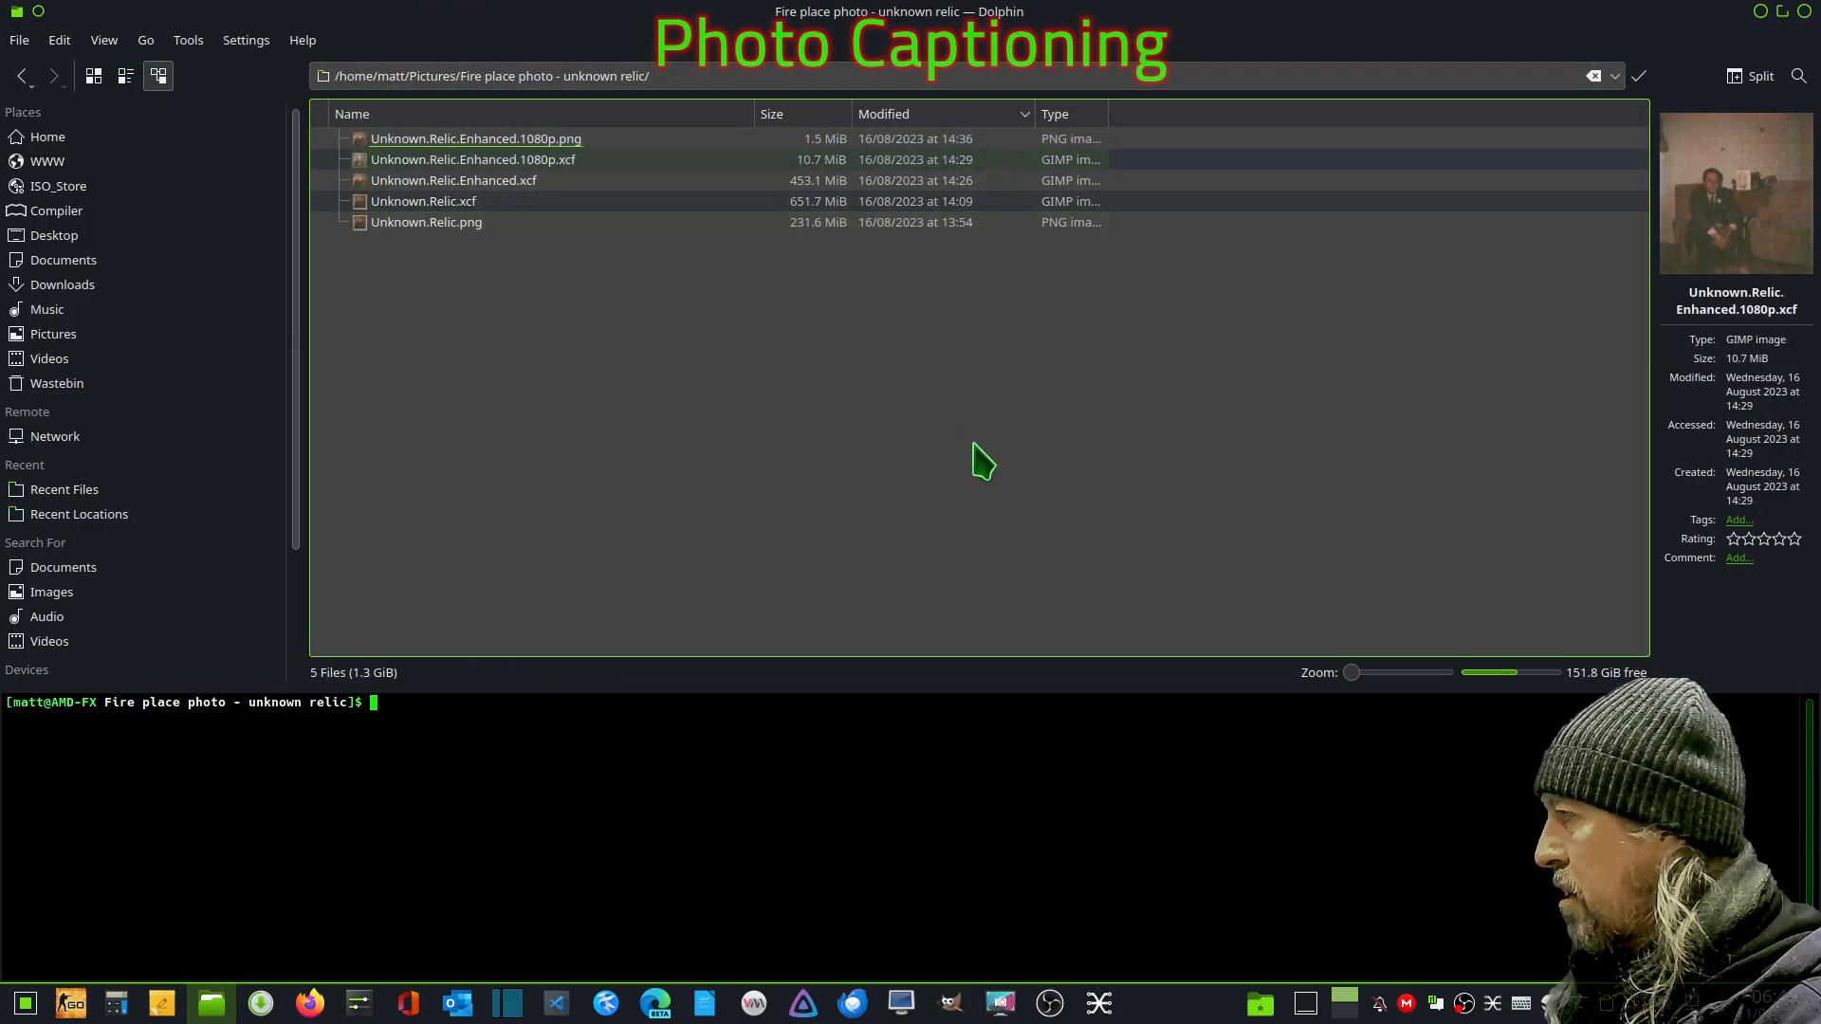
left_click(901, 463)
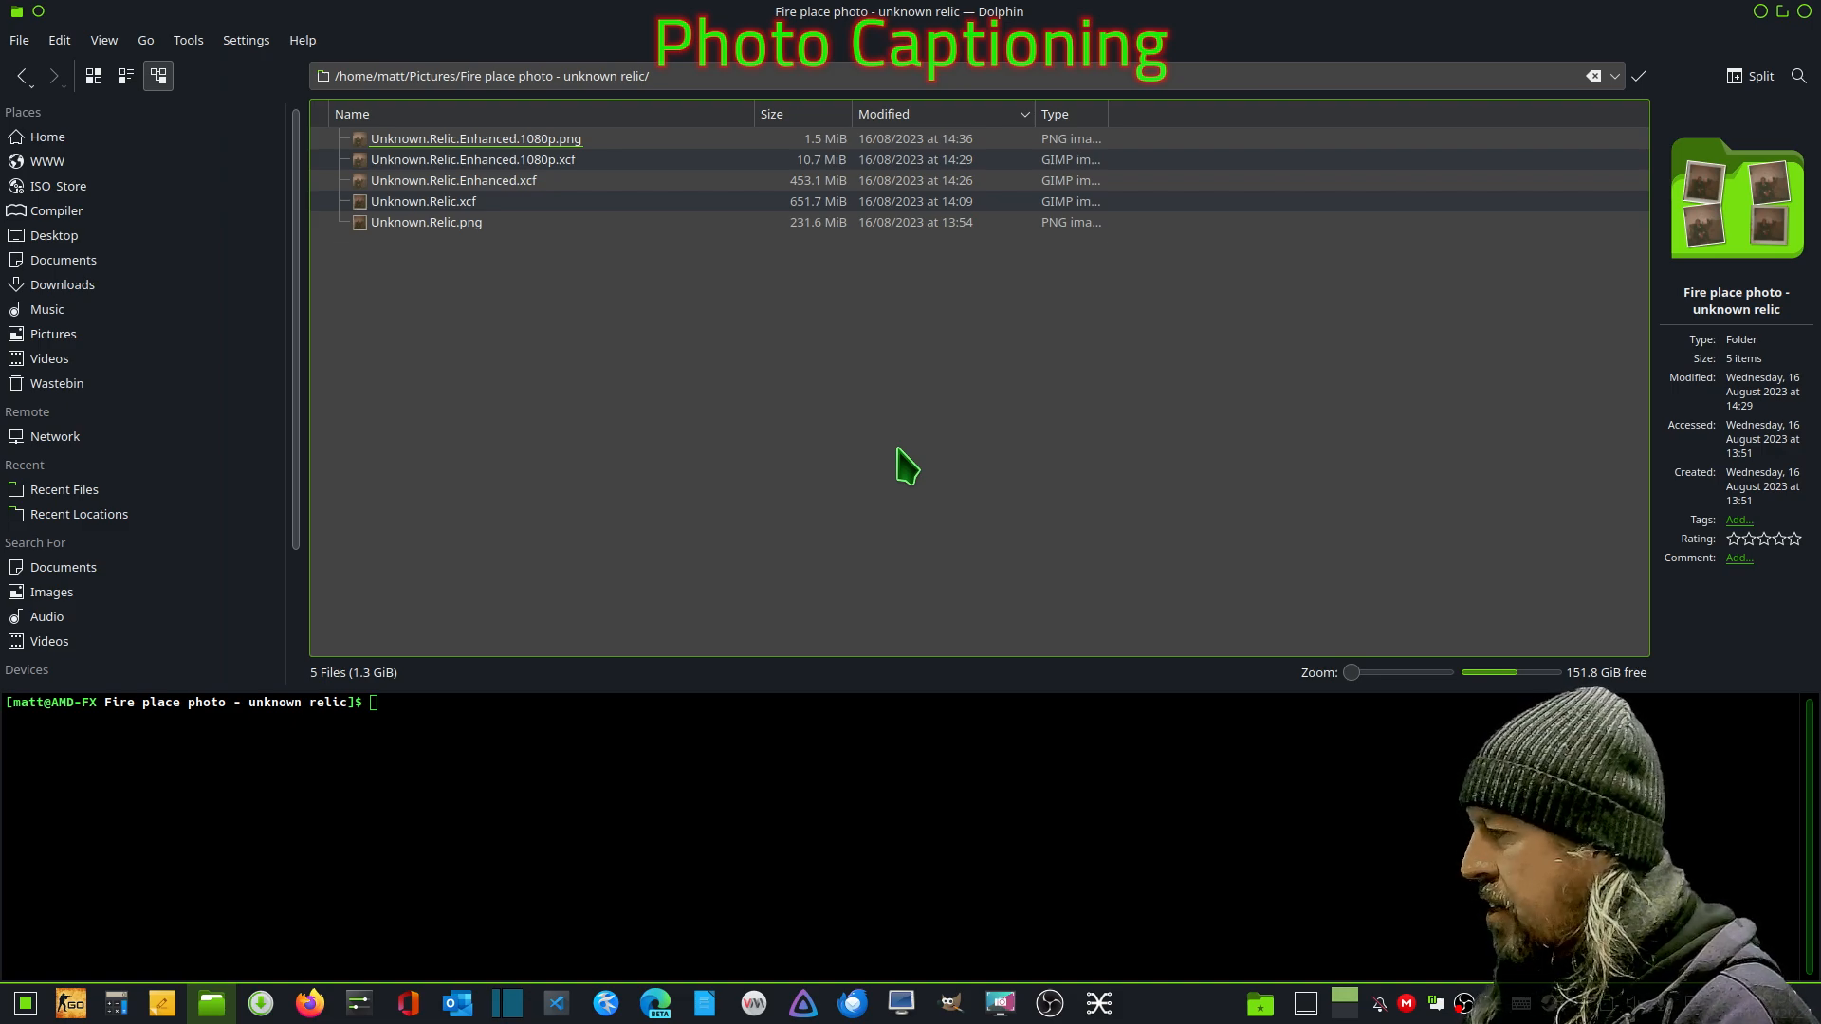
key("F10")
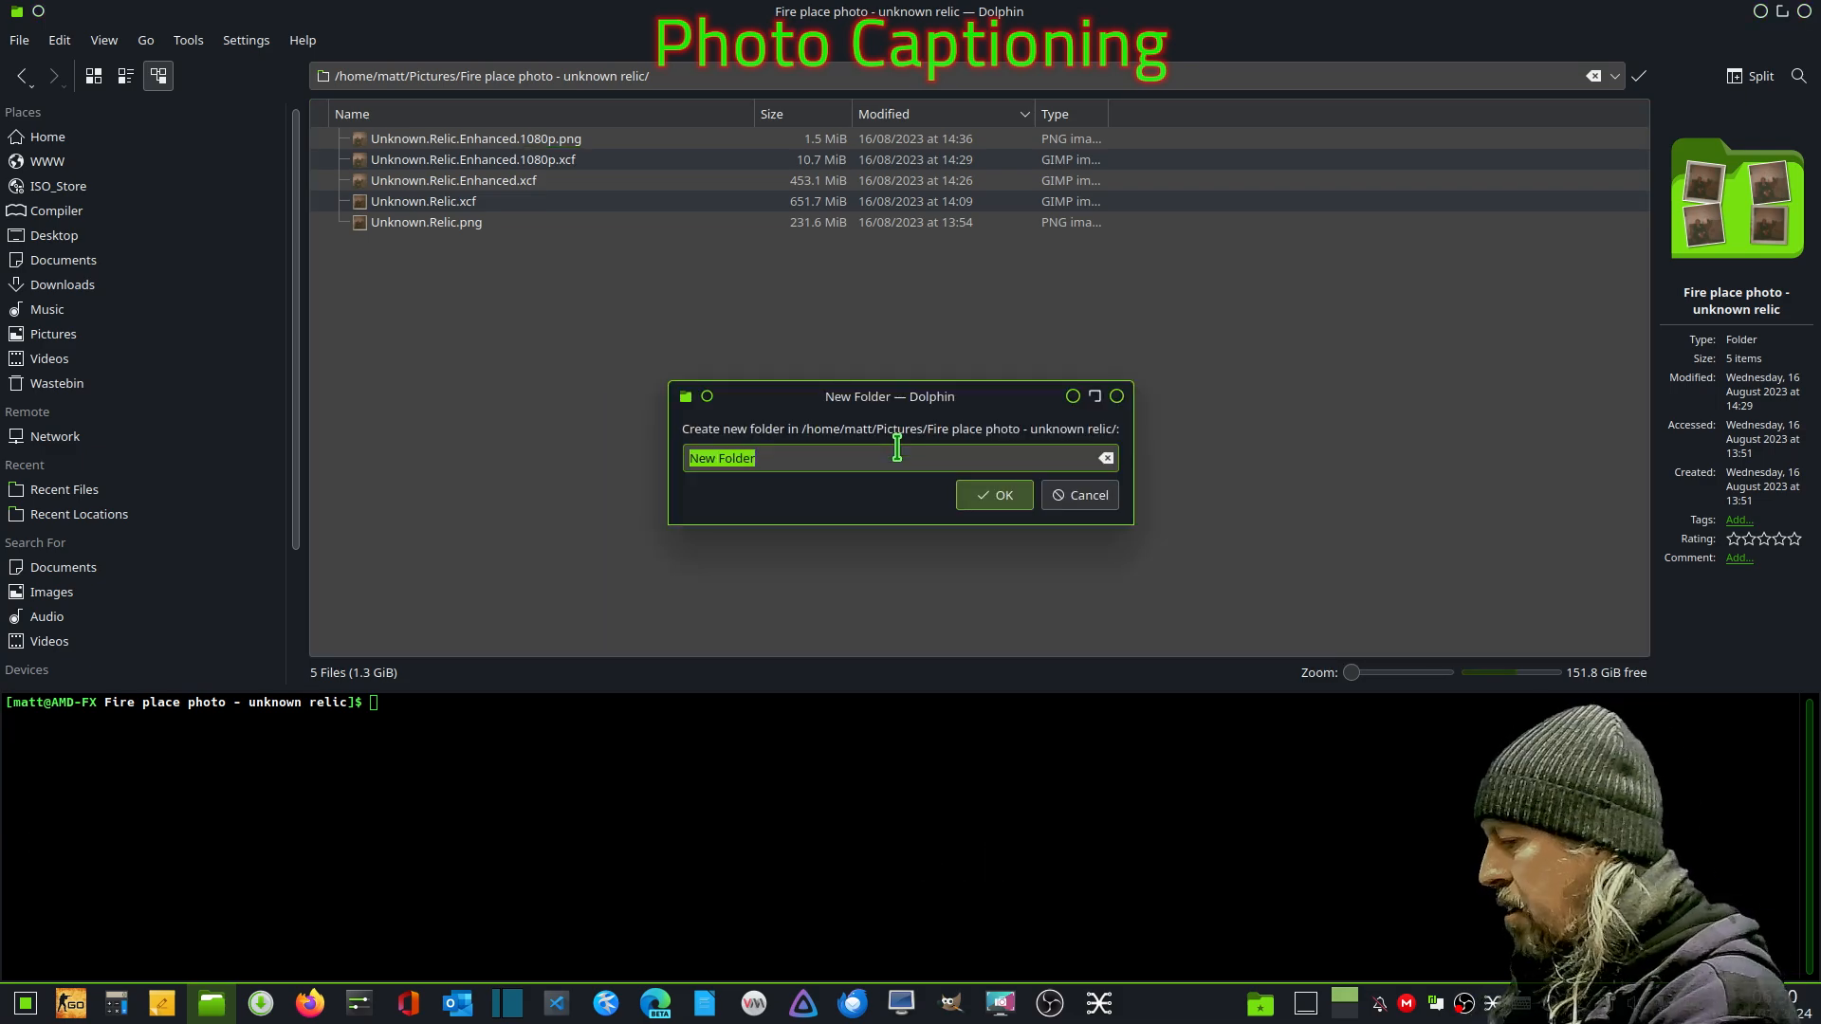
type("Captin")
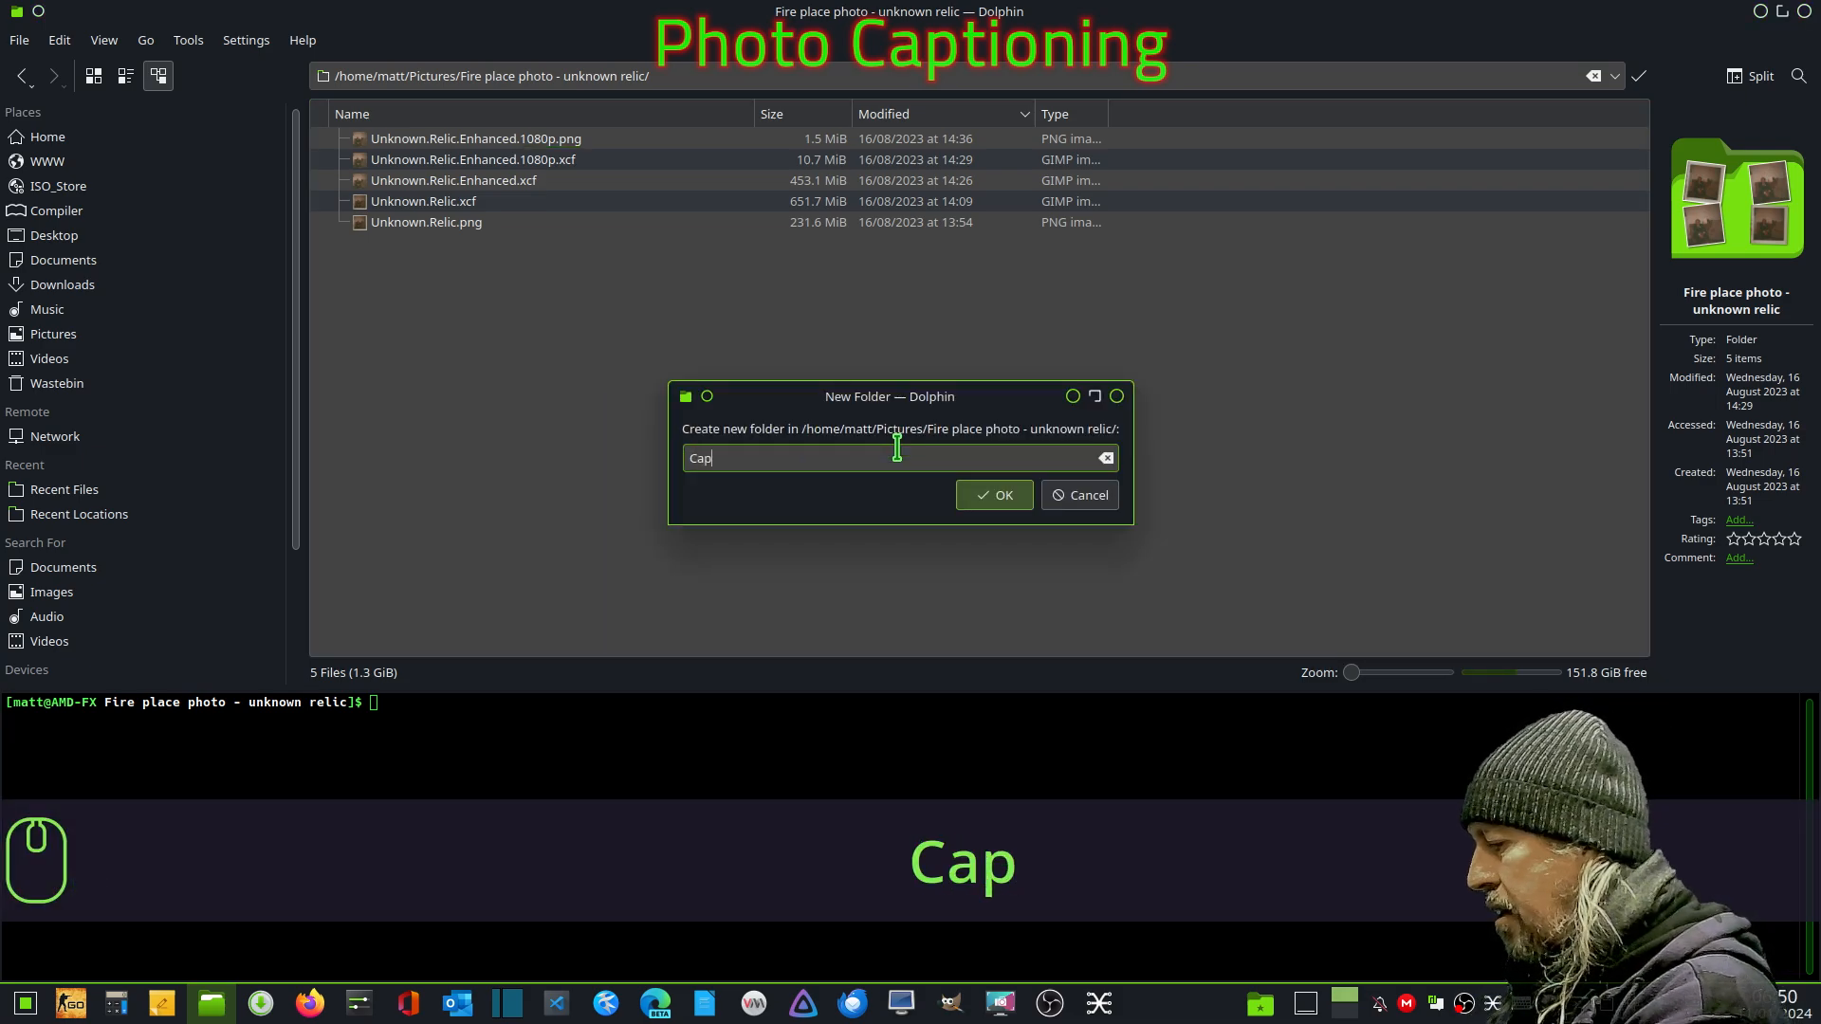
key("BackSpace")
key("BackSpace")
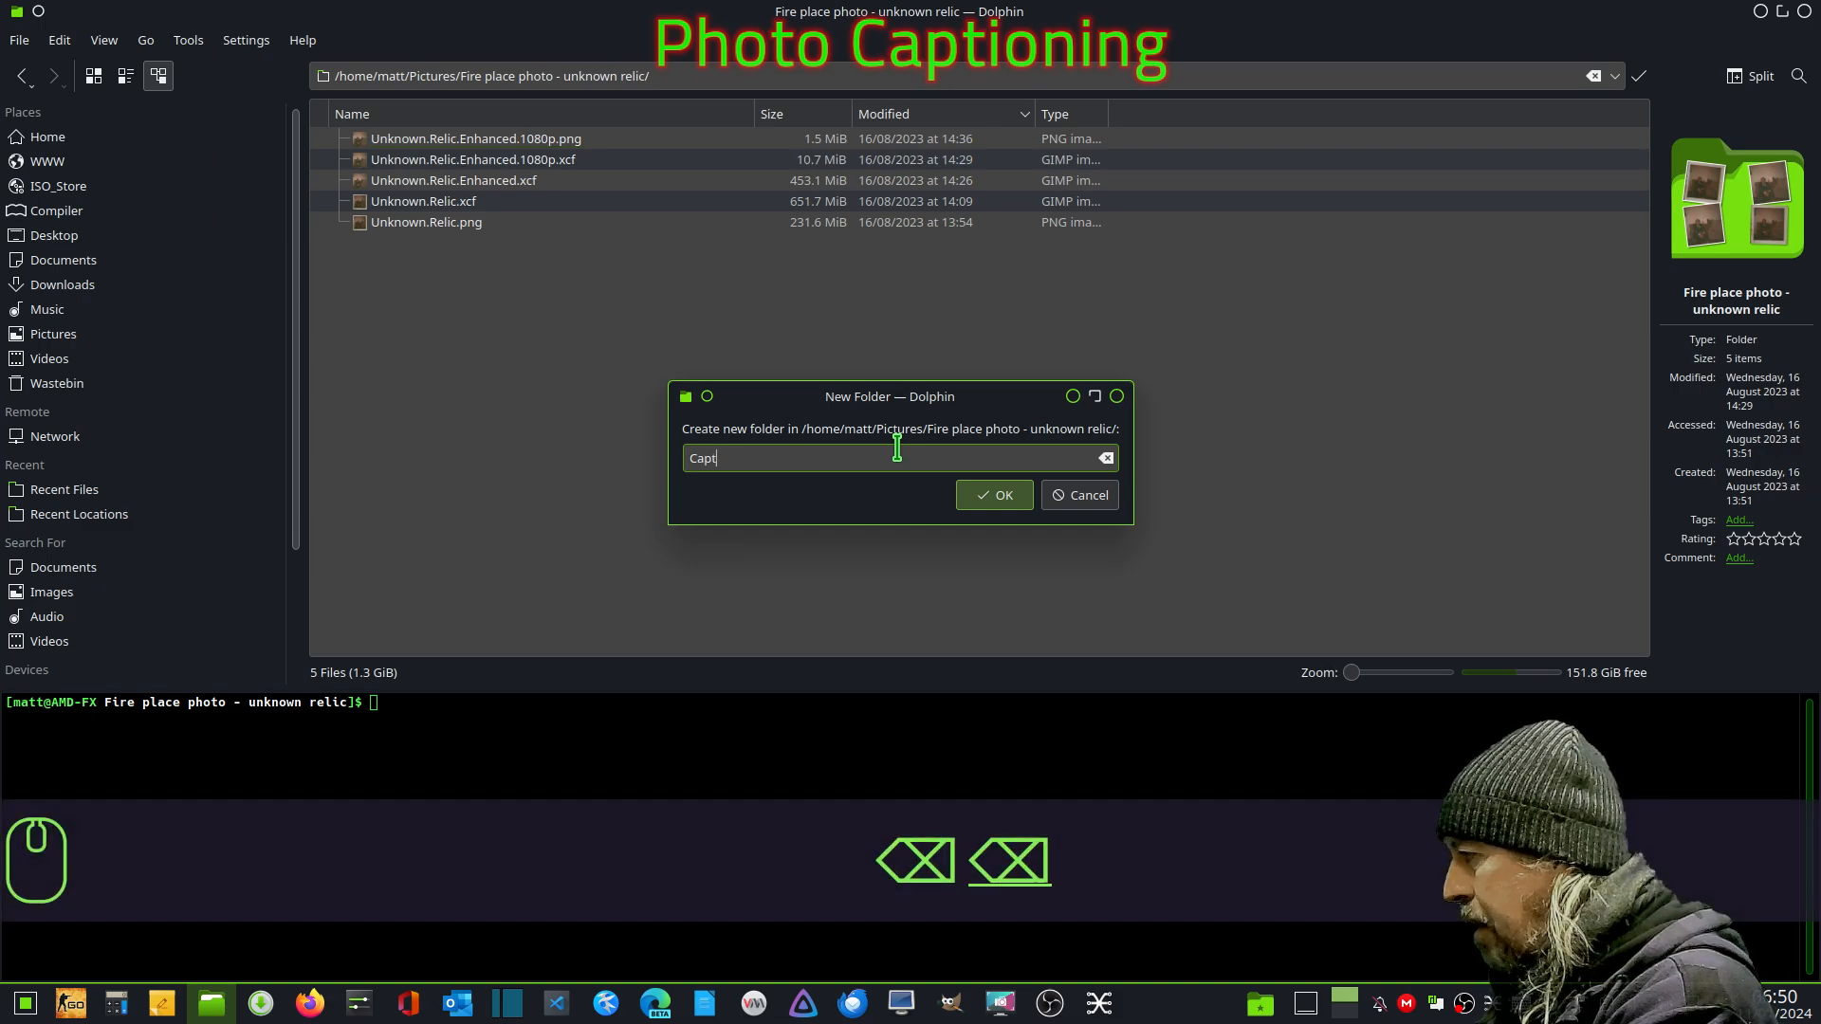
type("io")
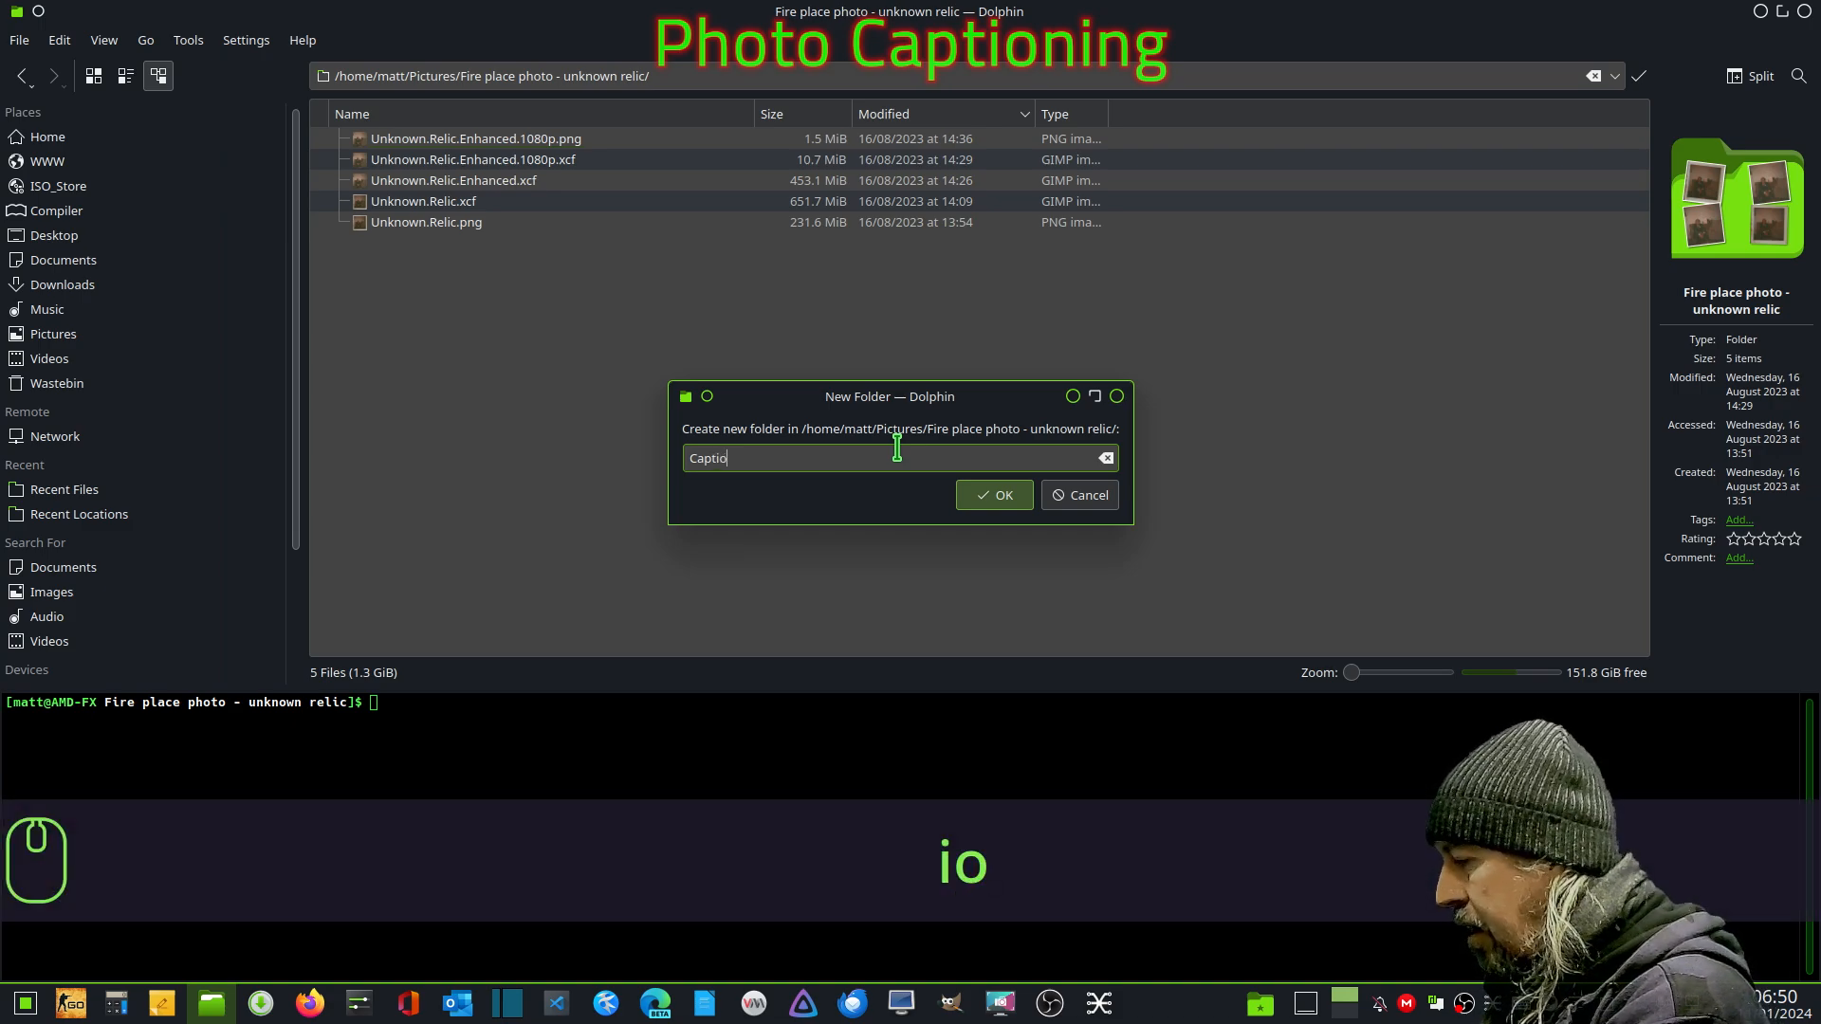
type("n Un")
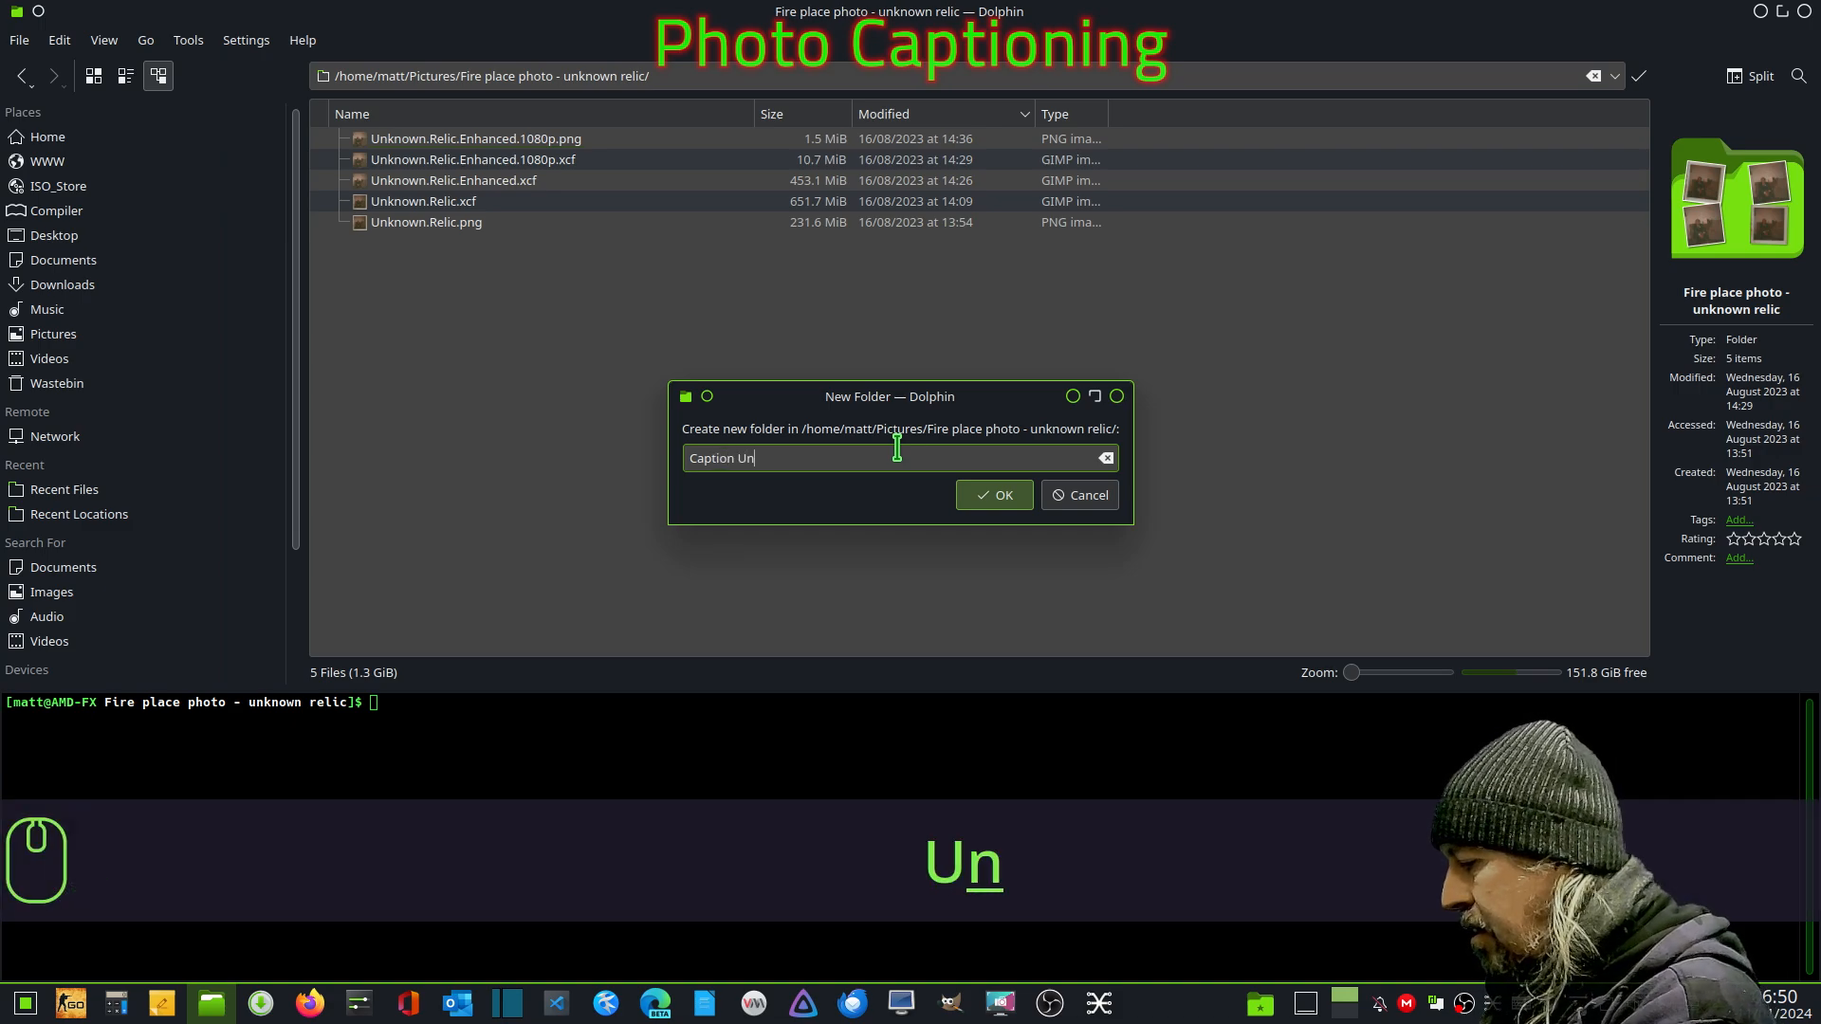
type("kn")
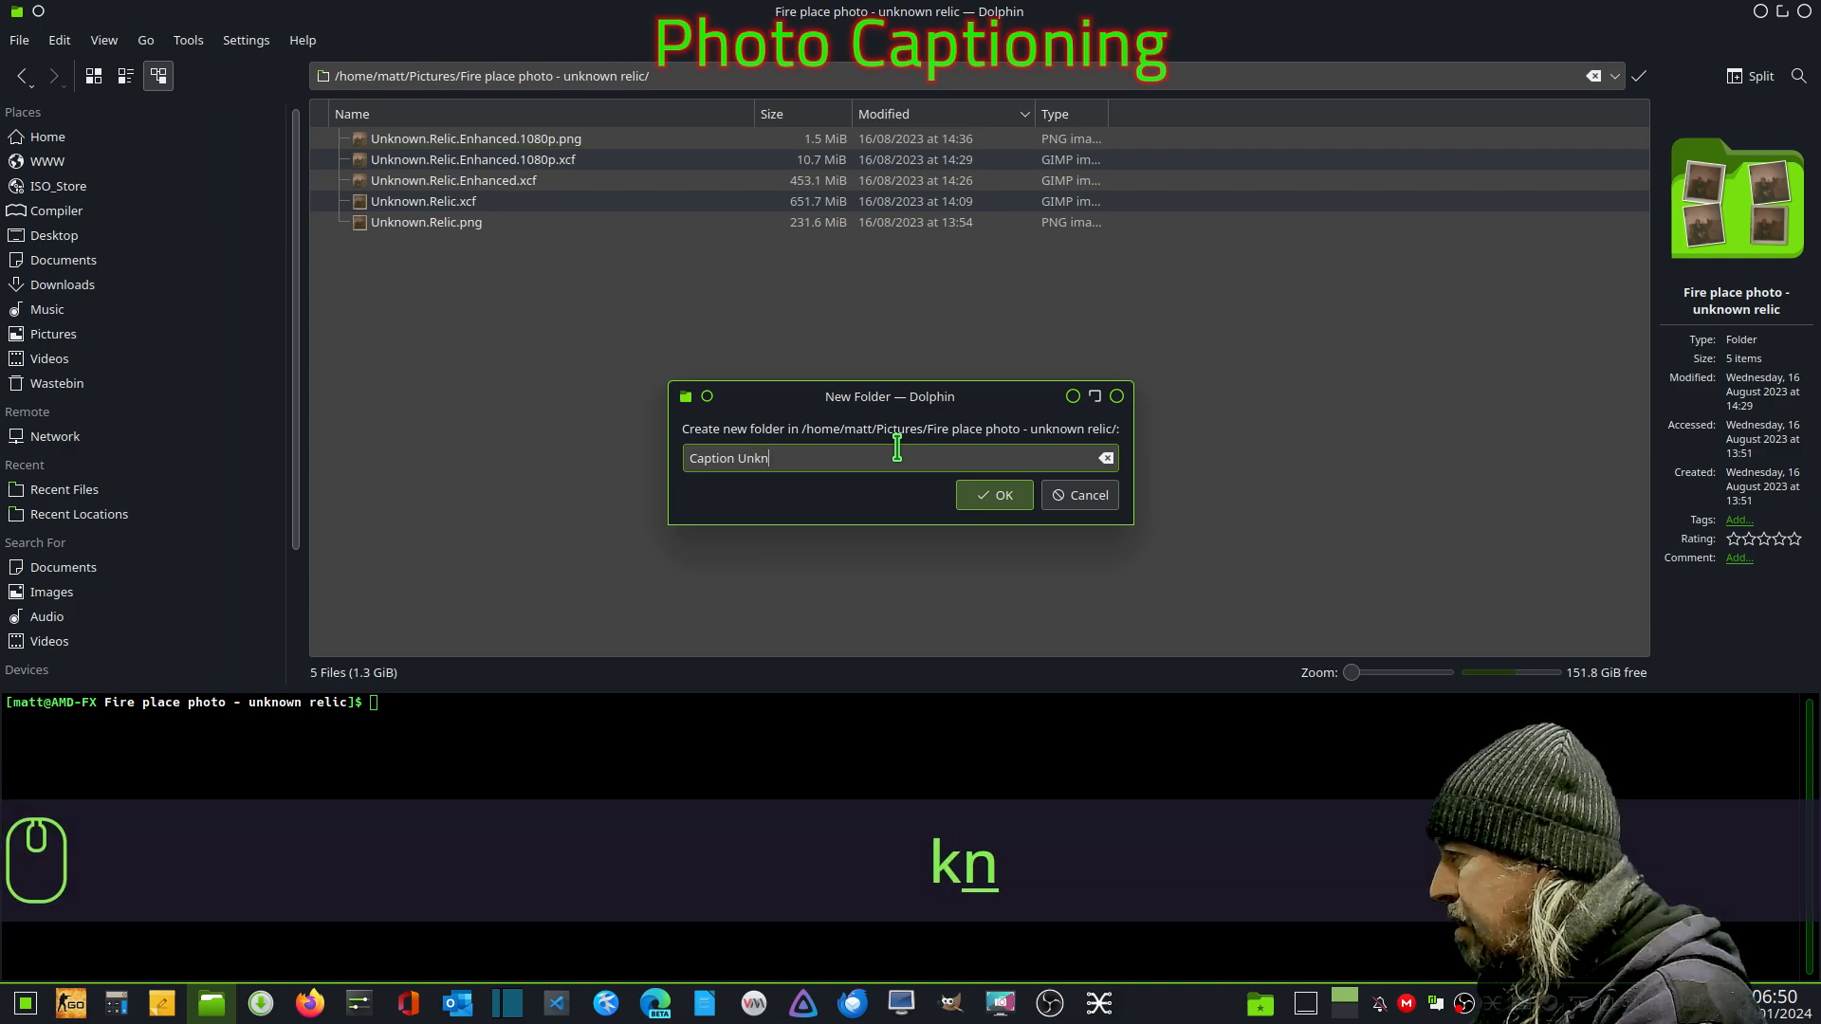
type("own")
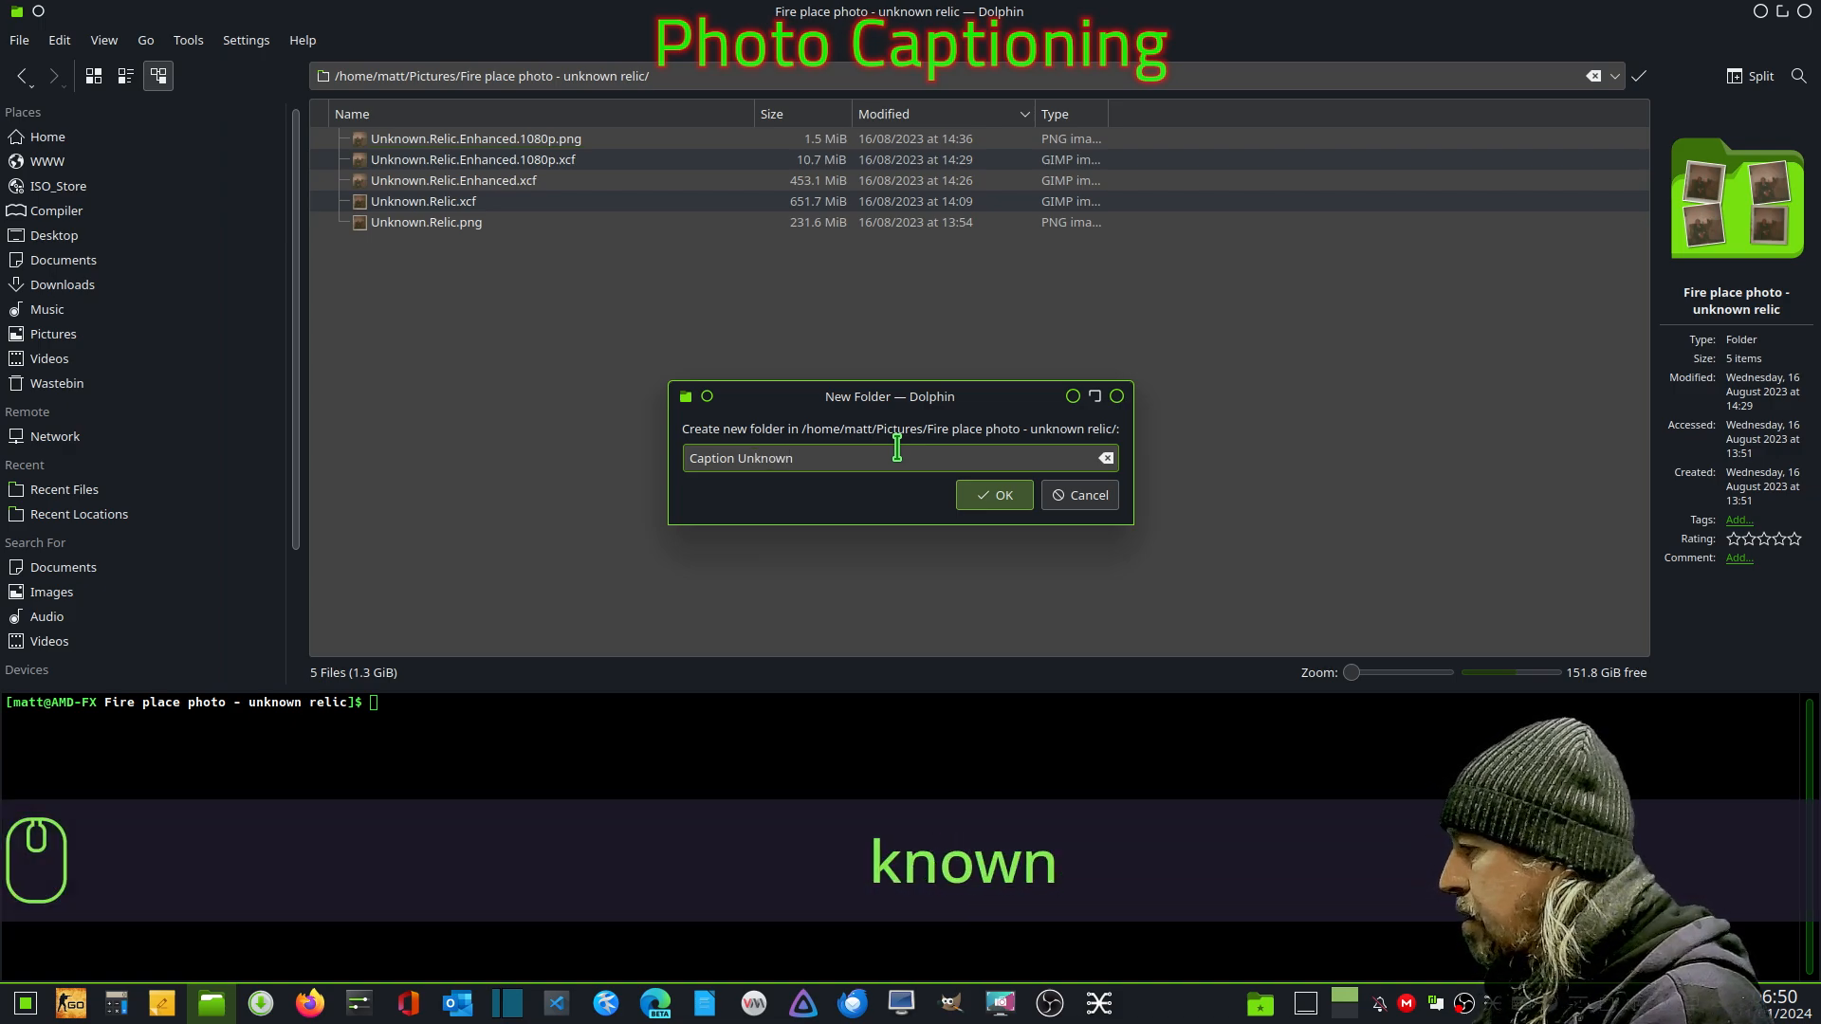
type(" Reli")
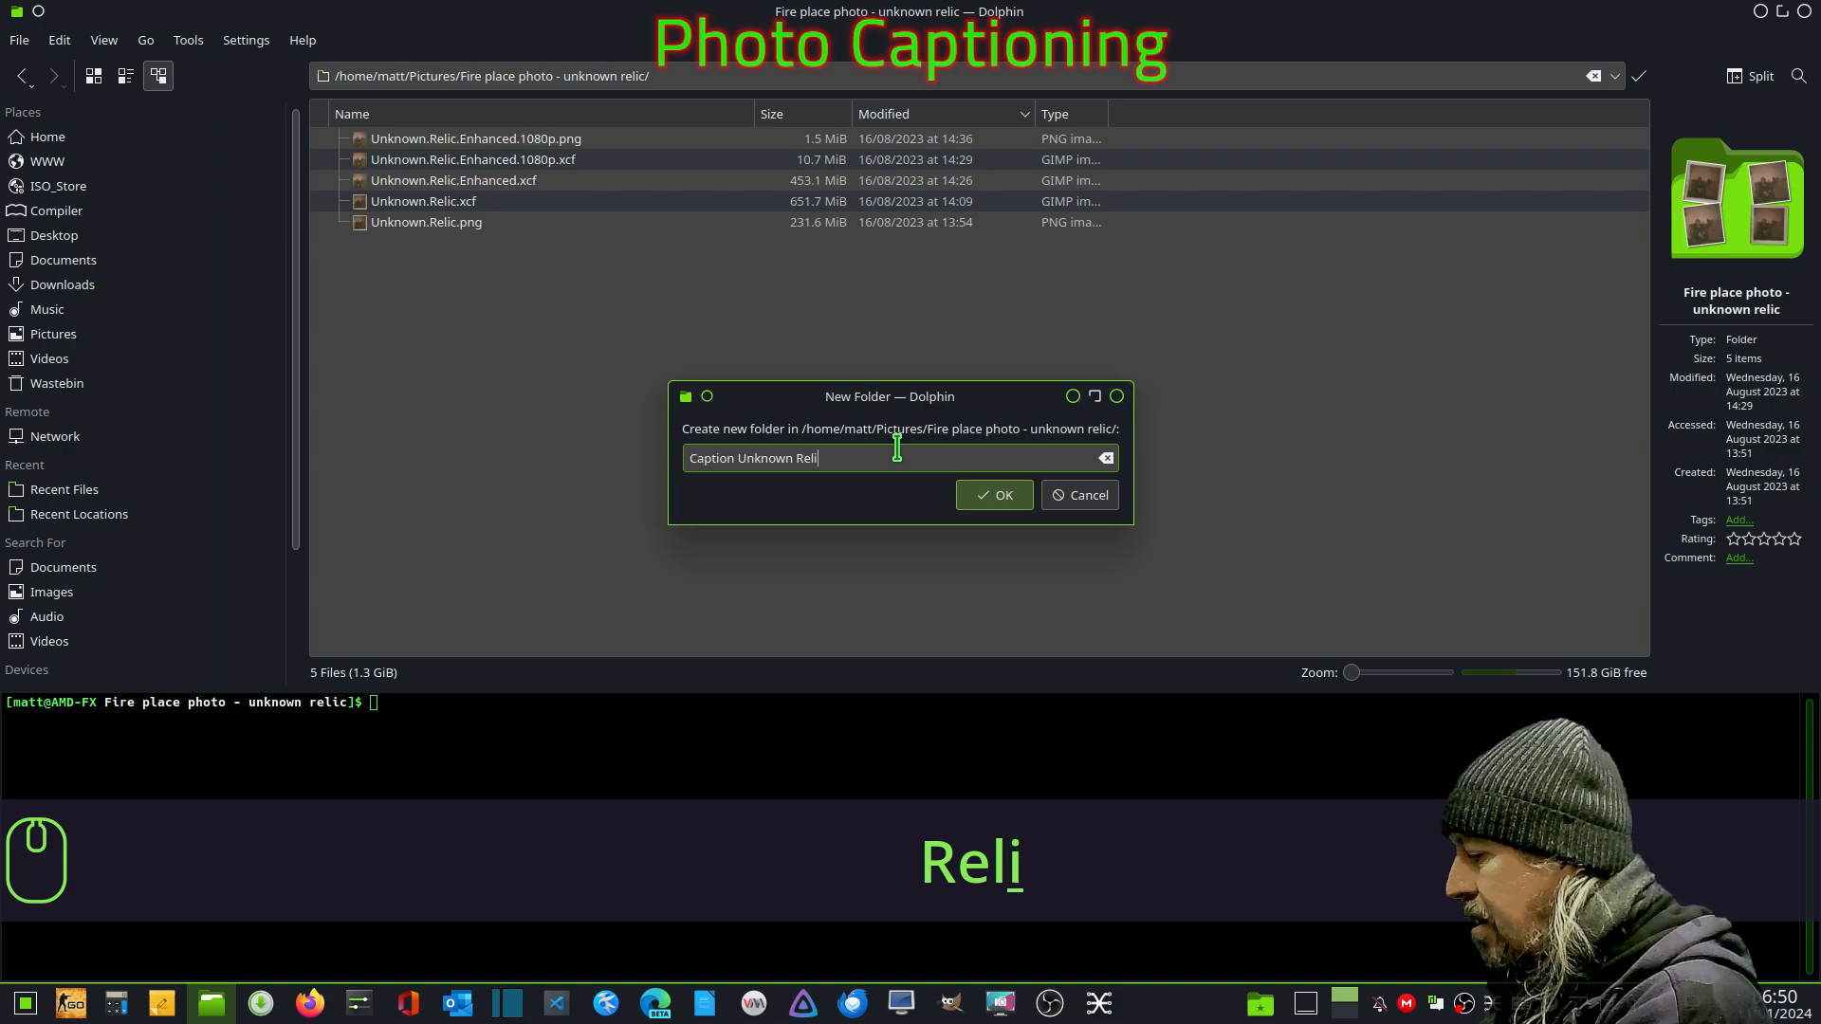
type("c")
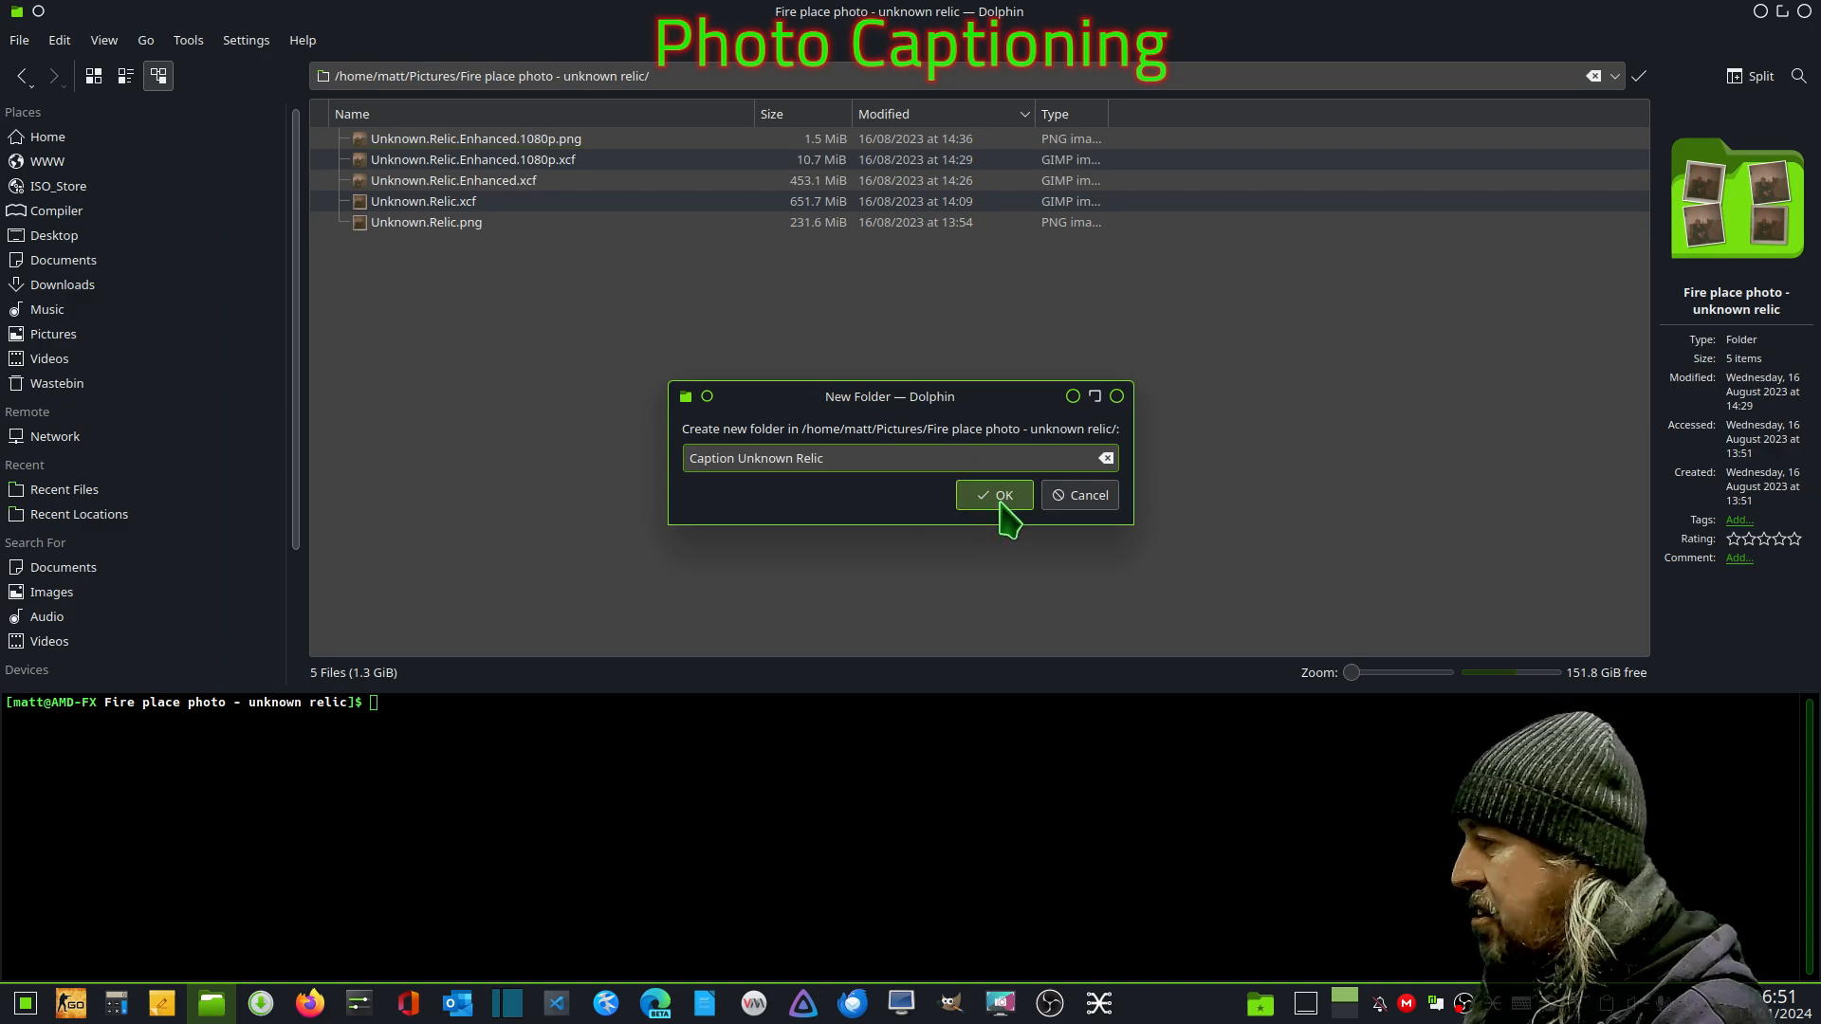
key("Return")
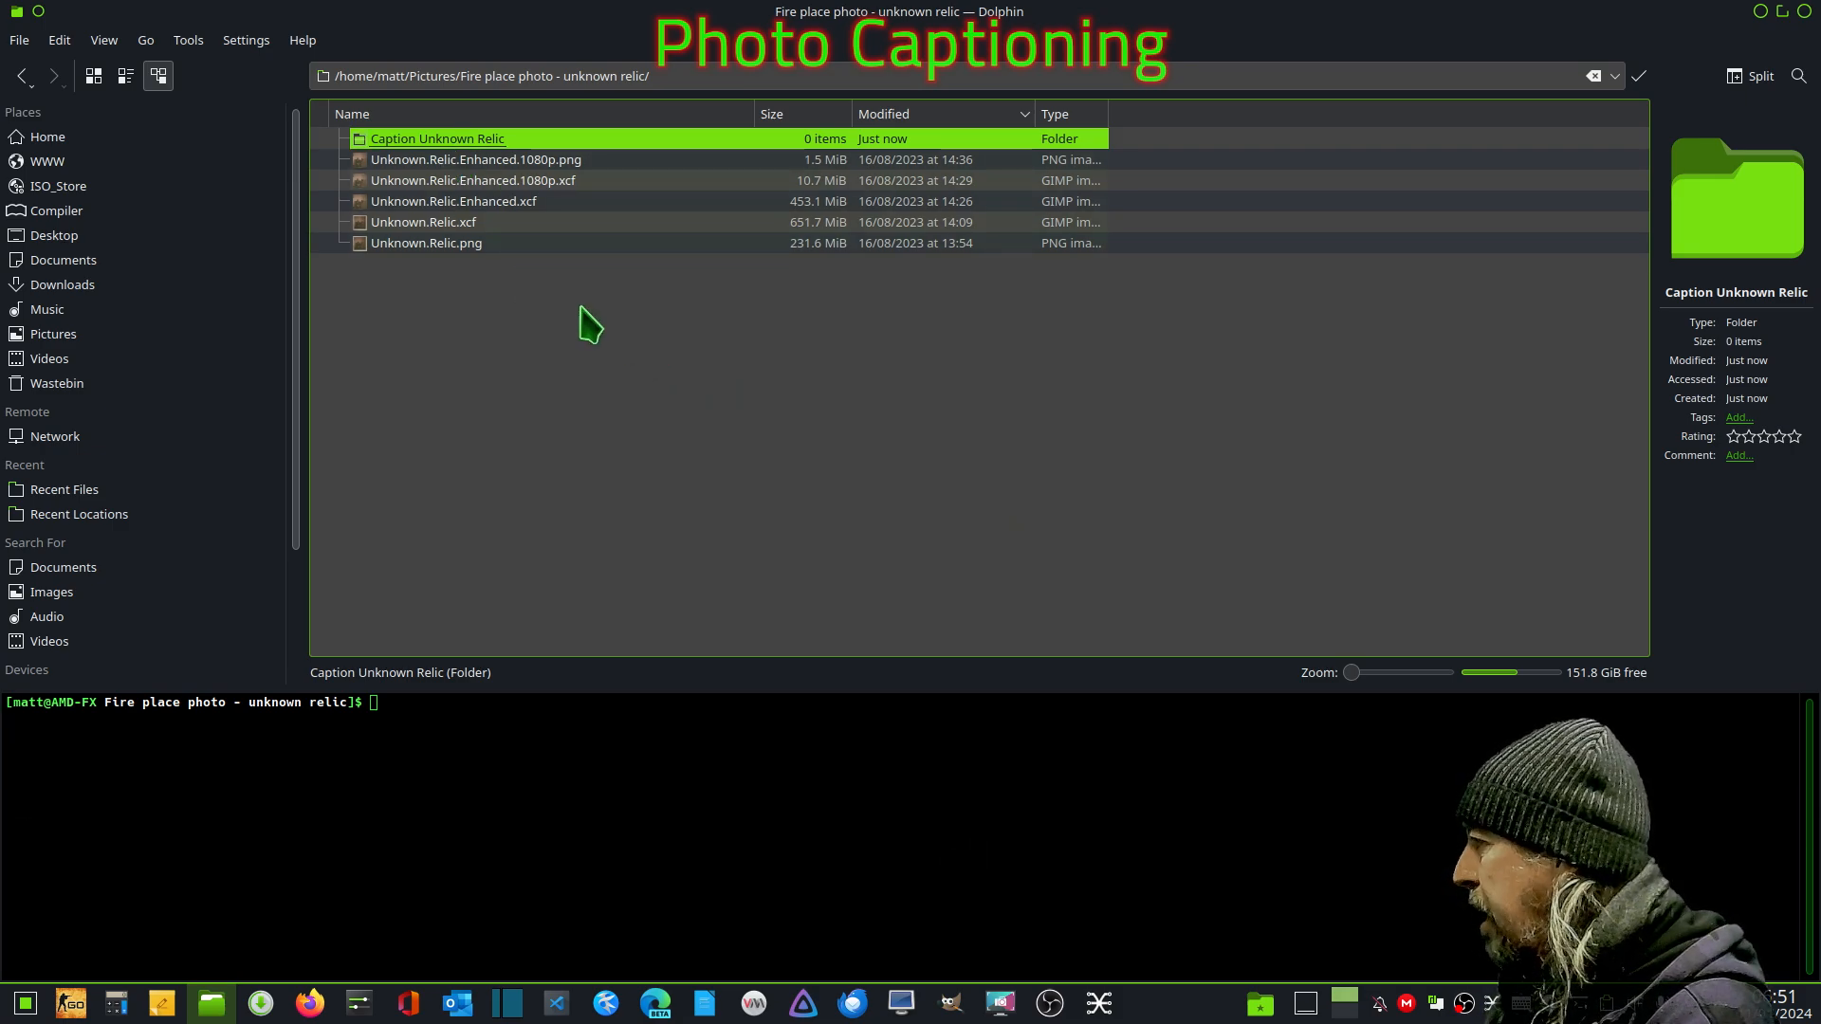
left_click(605, 338)
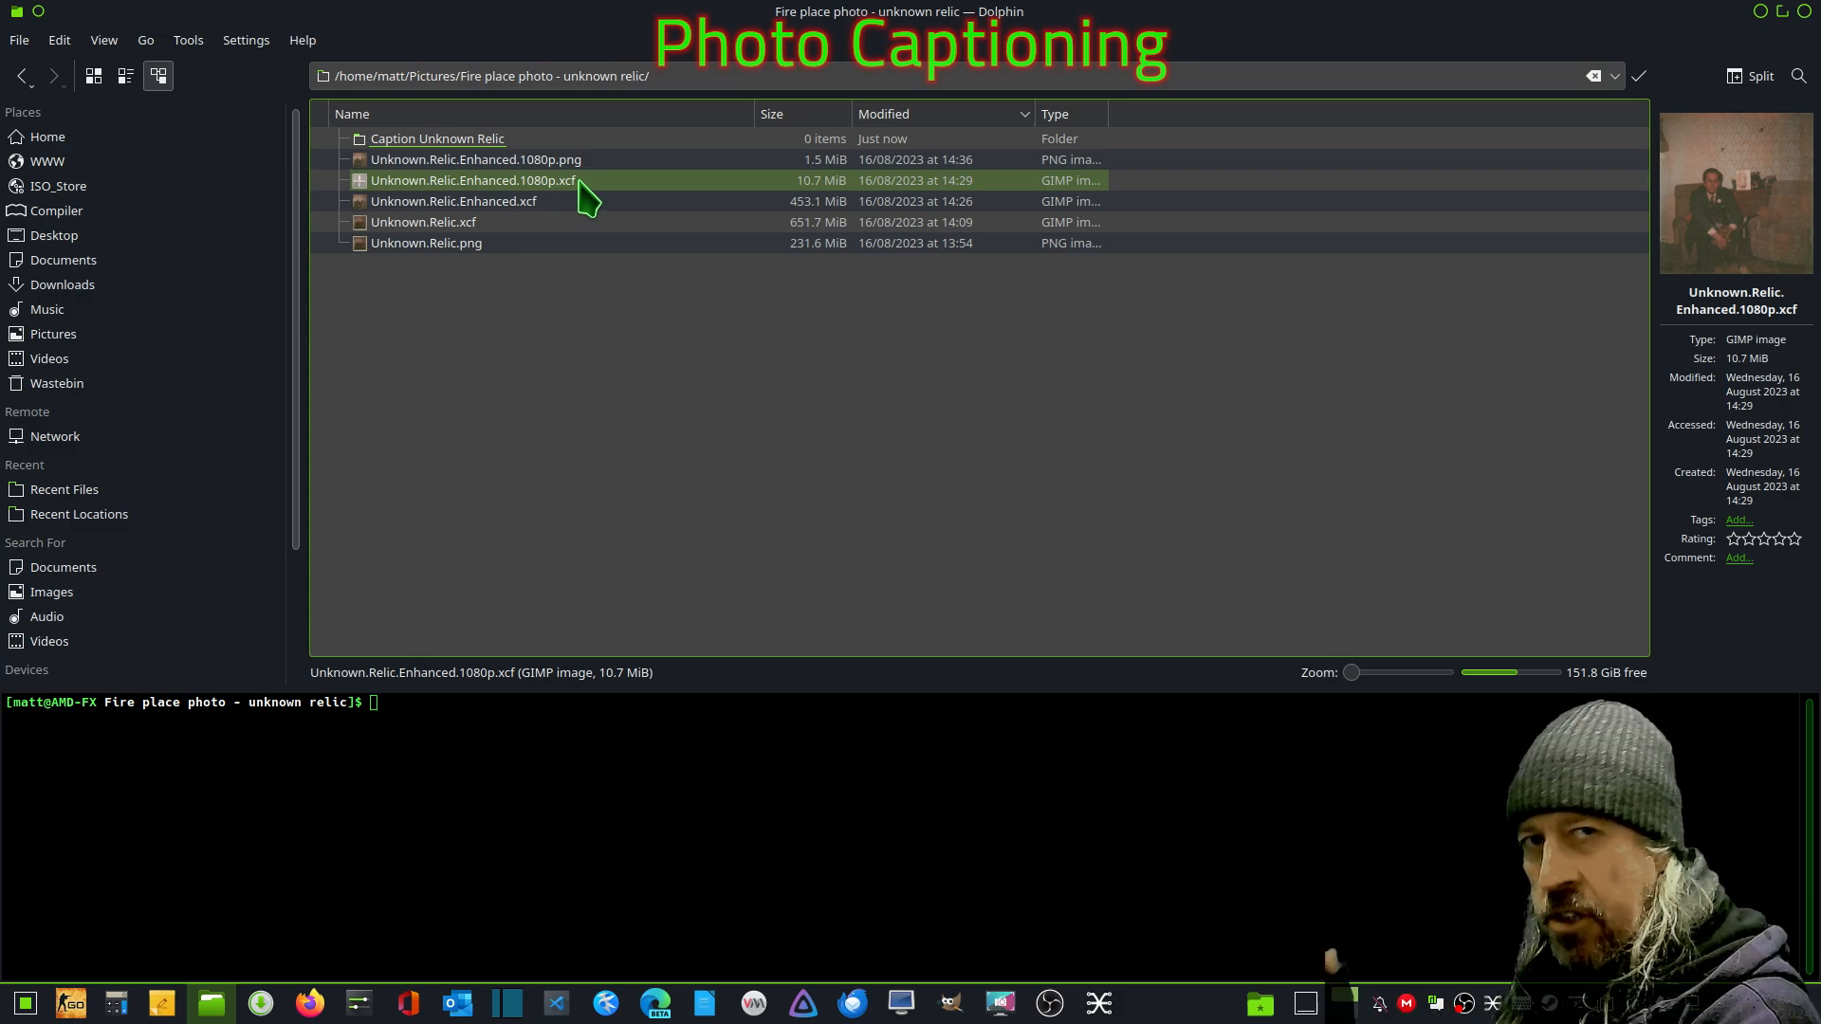
- Copy Unknown.Relic.Enhanced.1080p.png into the Caption Unknown Relic folder
left_click(538, 162)
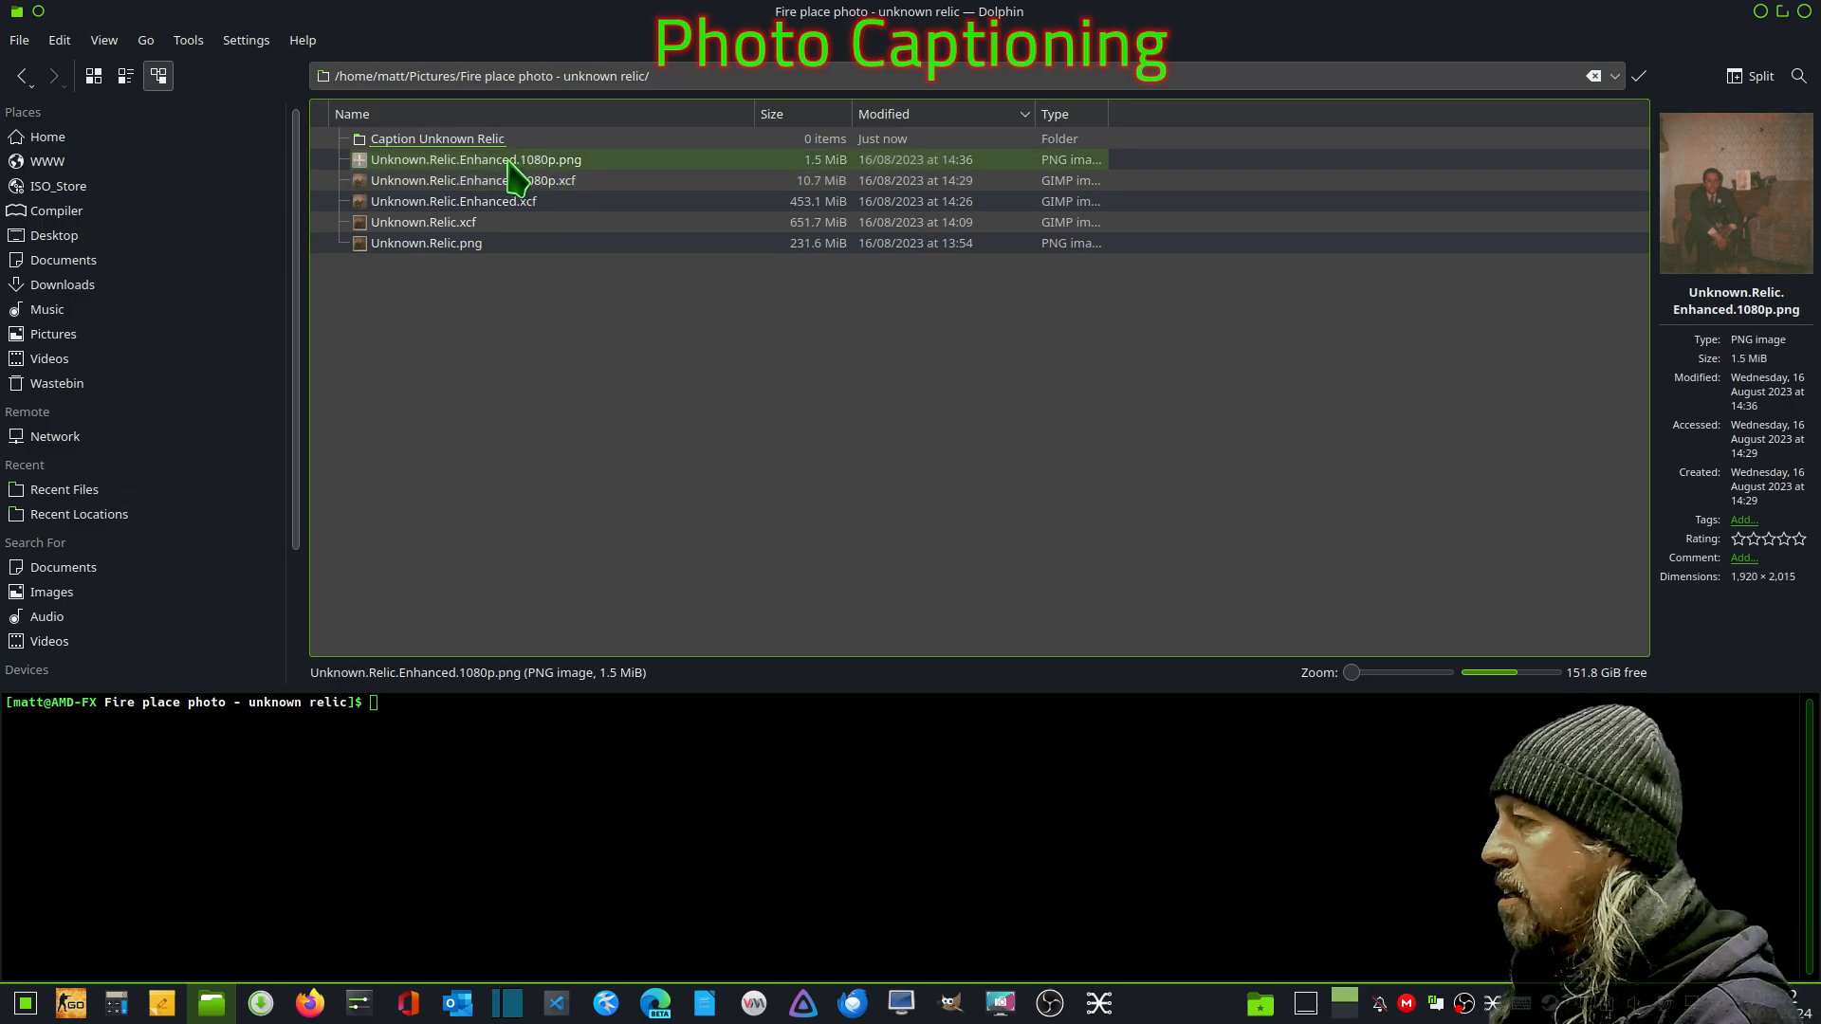
left_click(512, 163)
key("ctrl+c")
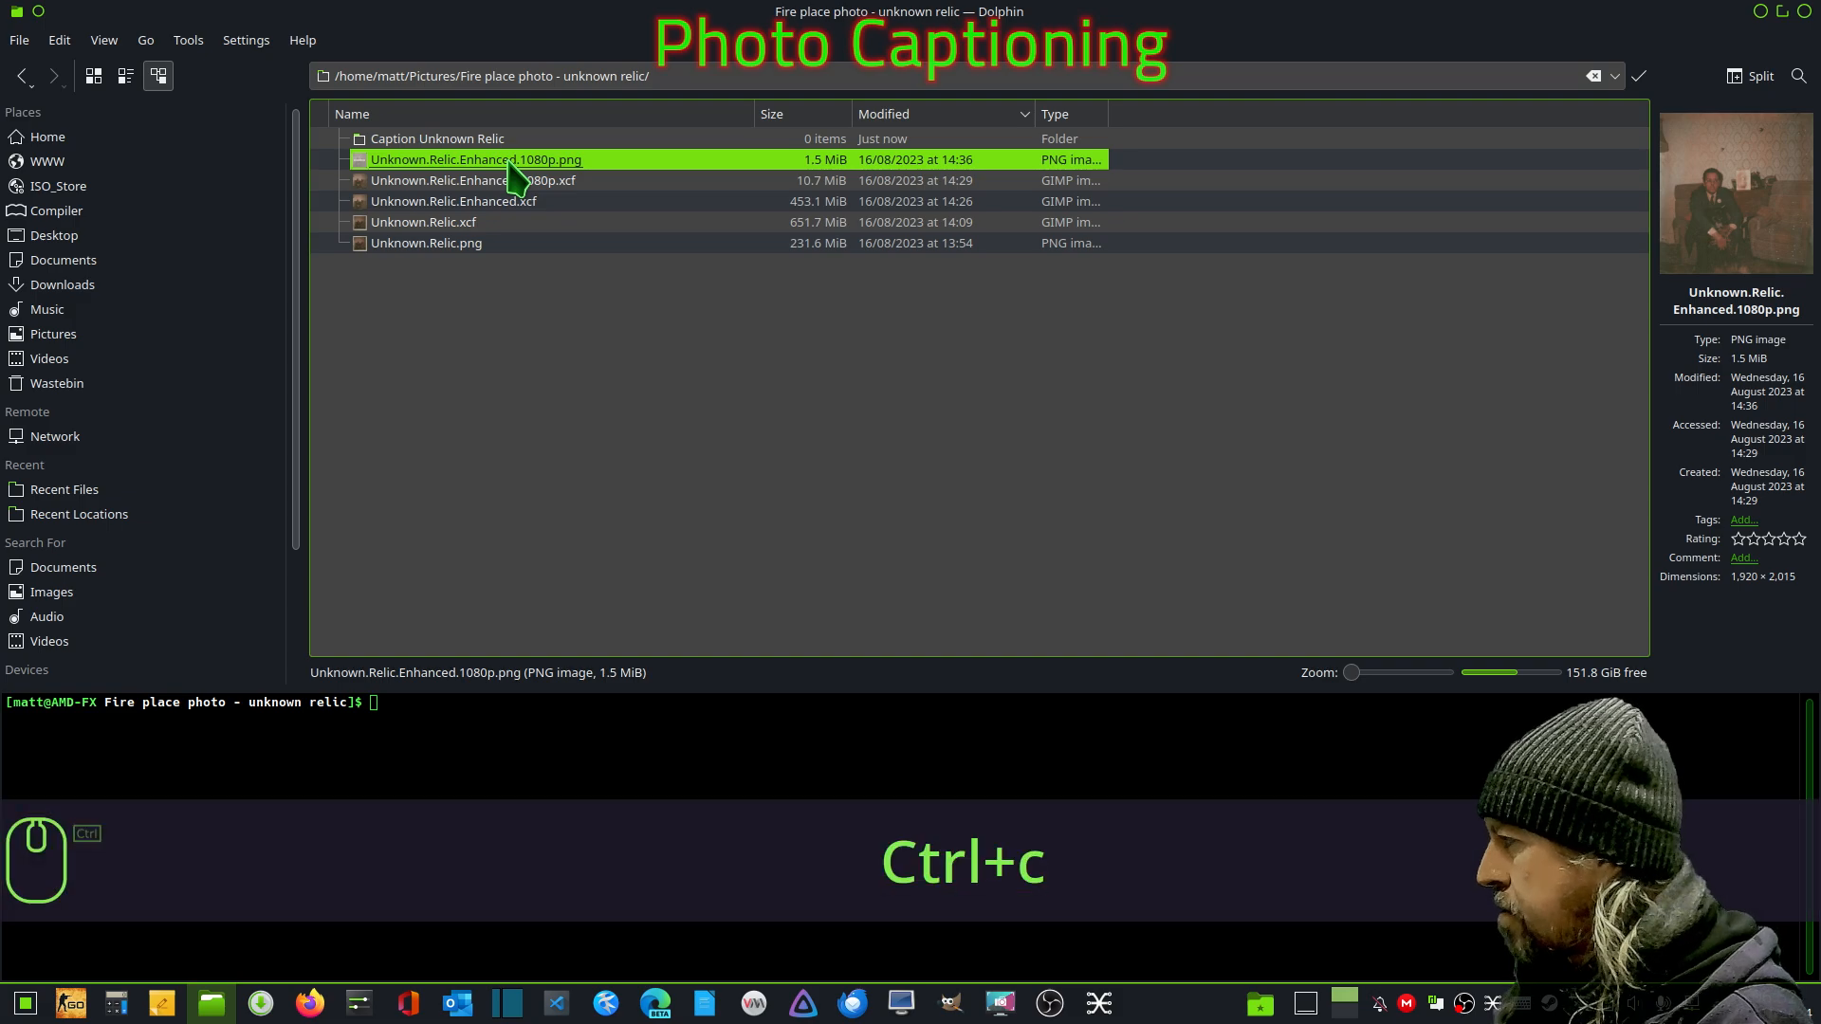
double_click(446, 140)
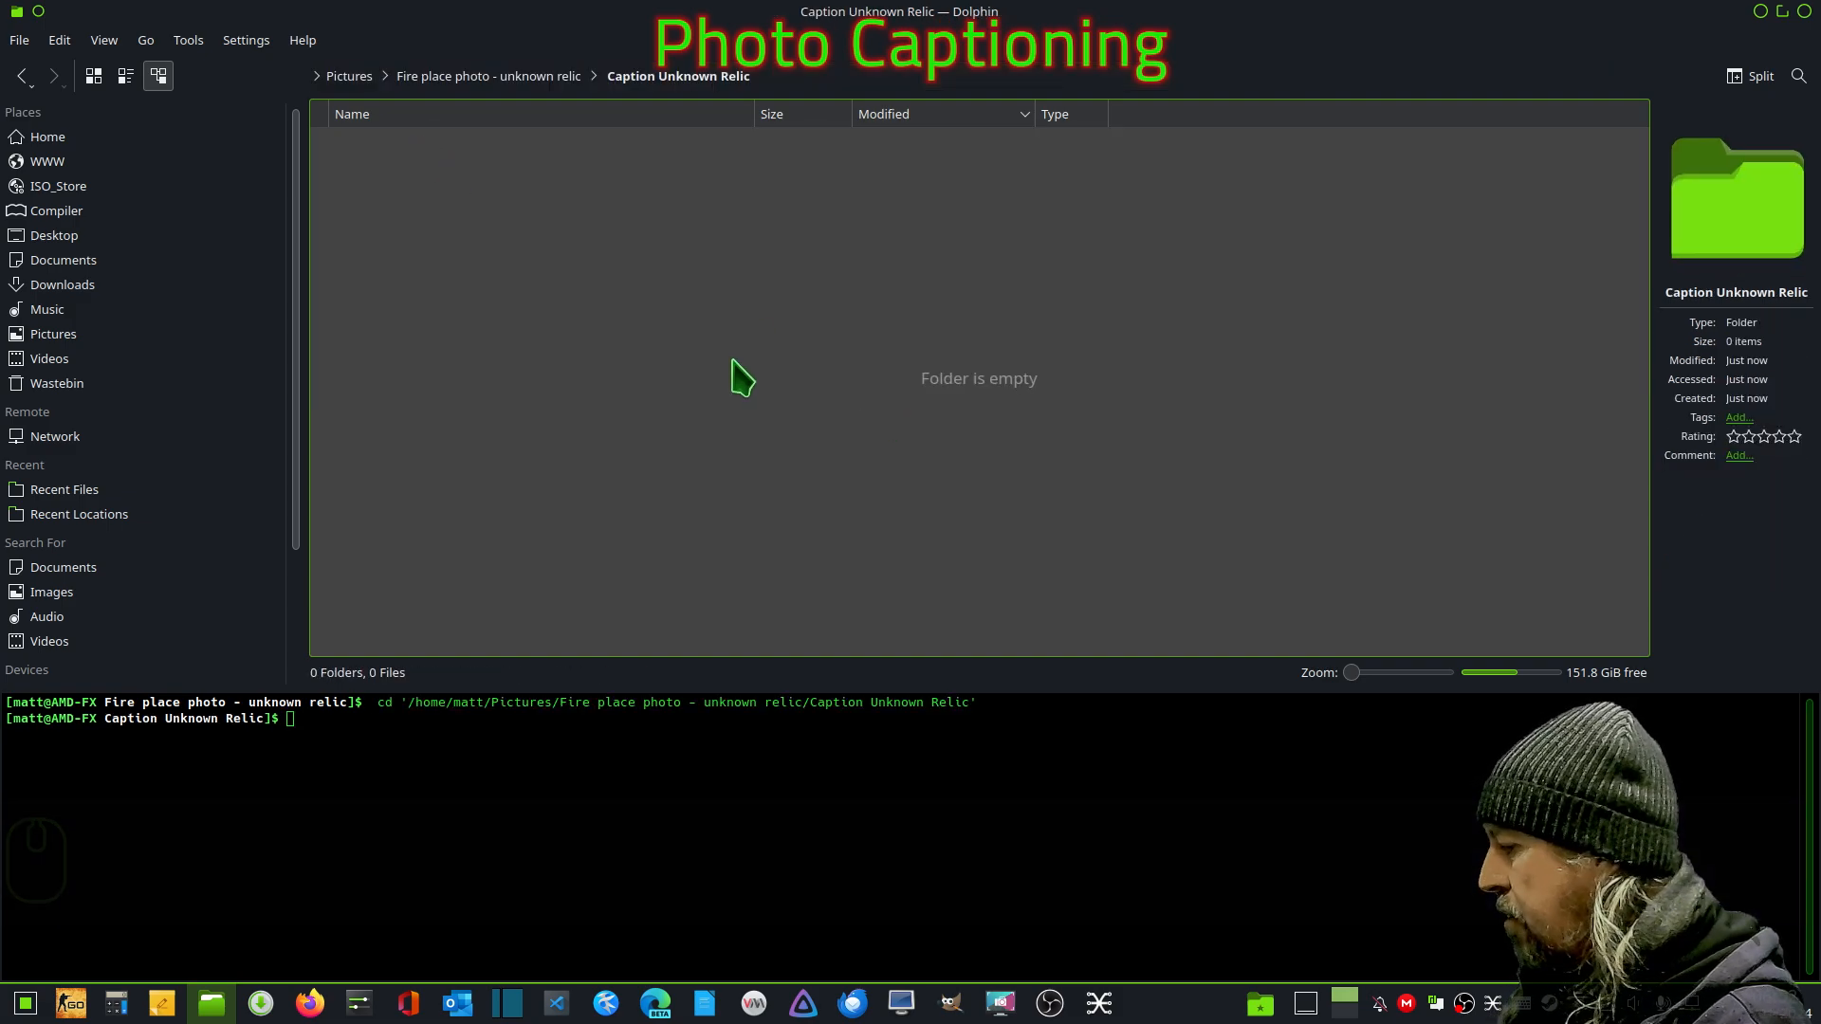
key("ctrl+v")
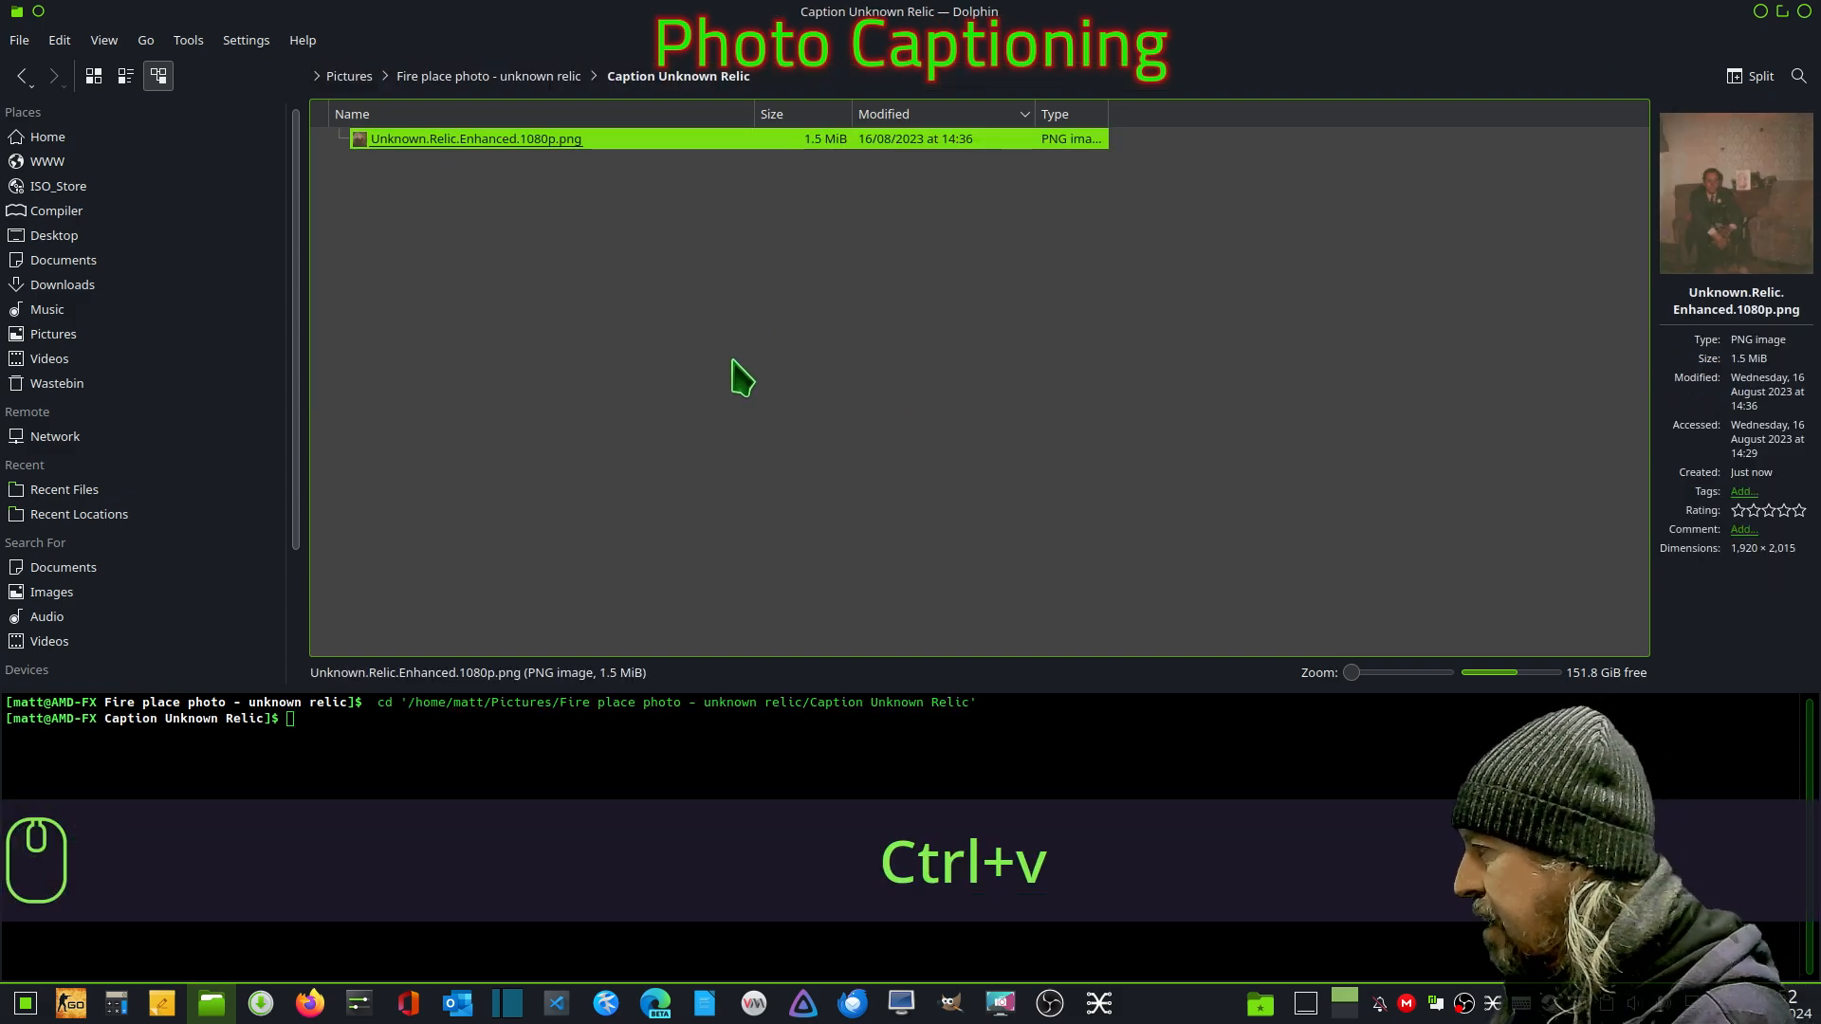
- Open the copied Unknown.Relic.Enhanced.1080p.png in GNU Image Manipulation Program and switch to its window
left_click(589, 375)
left_click(460, 143)
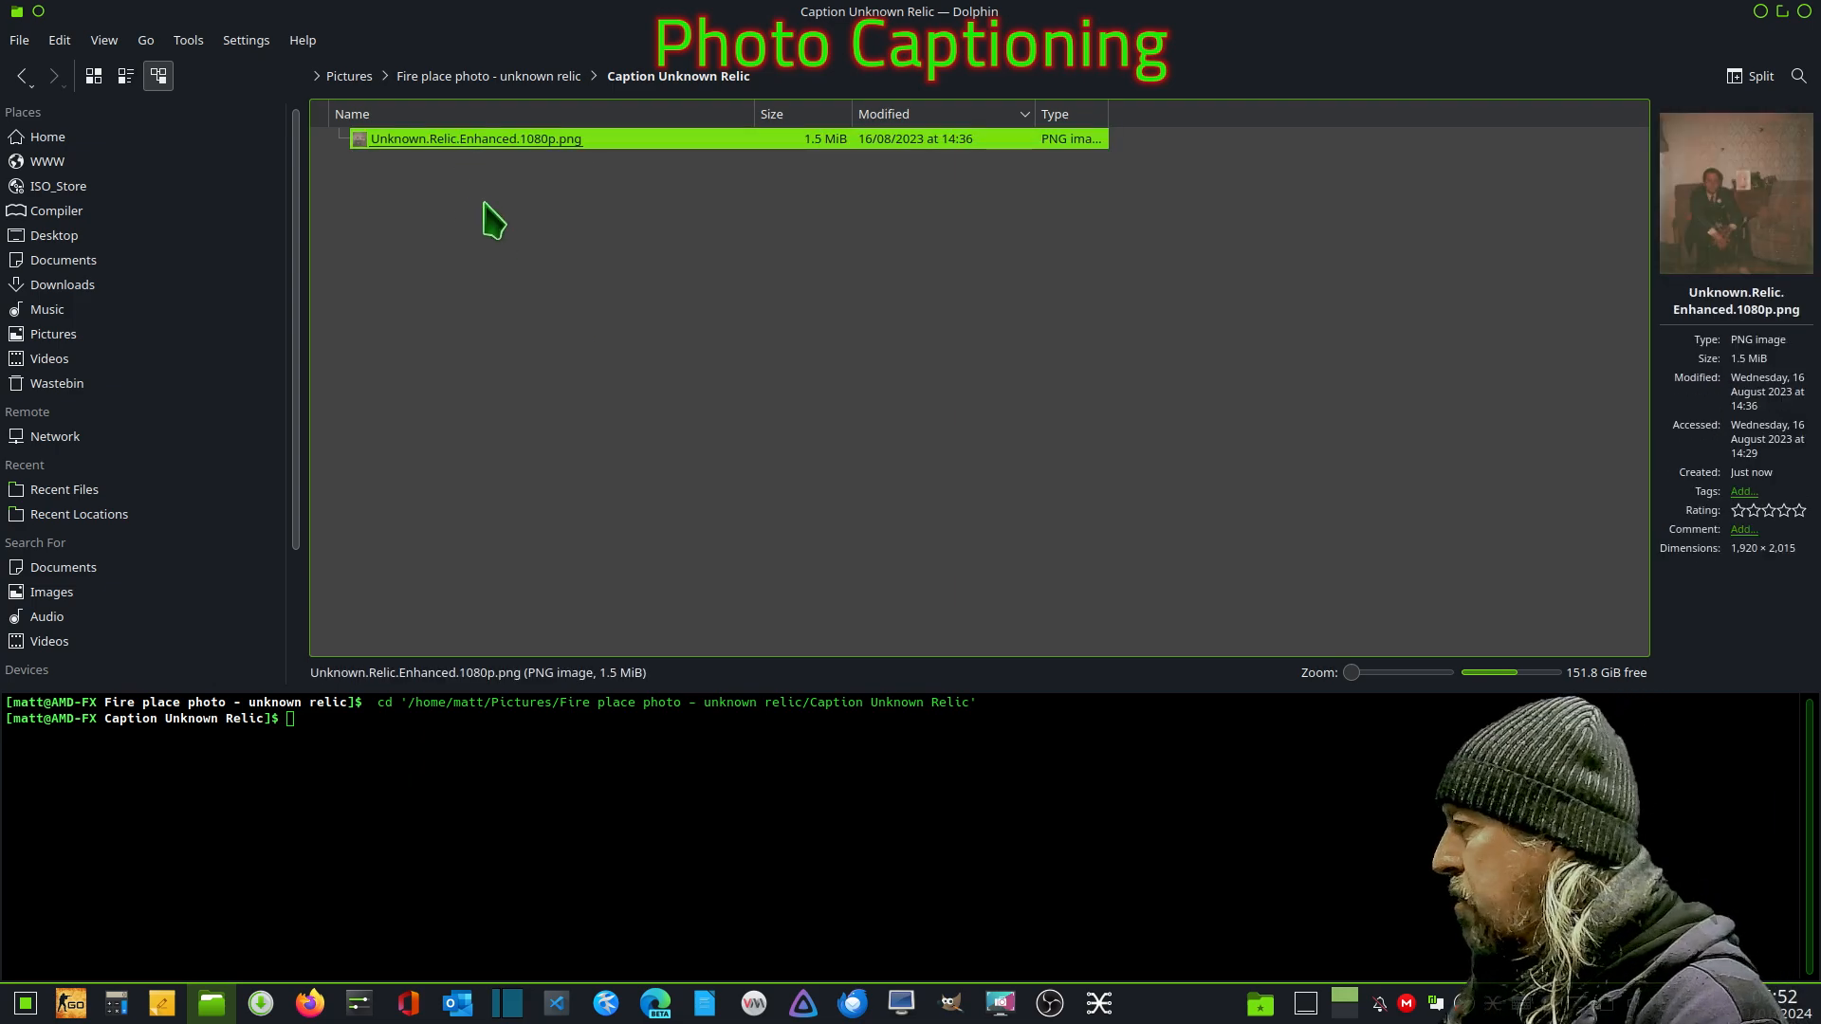
right_click(486, 142)
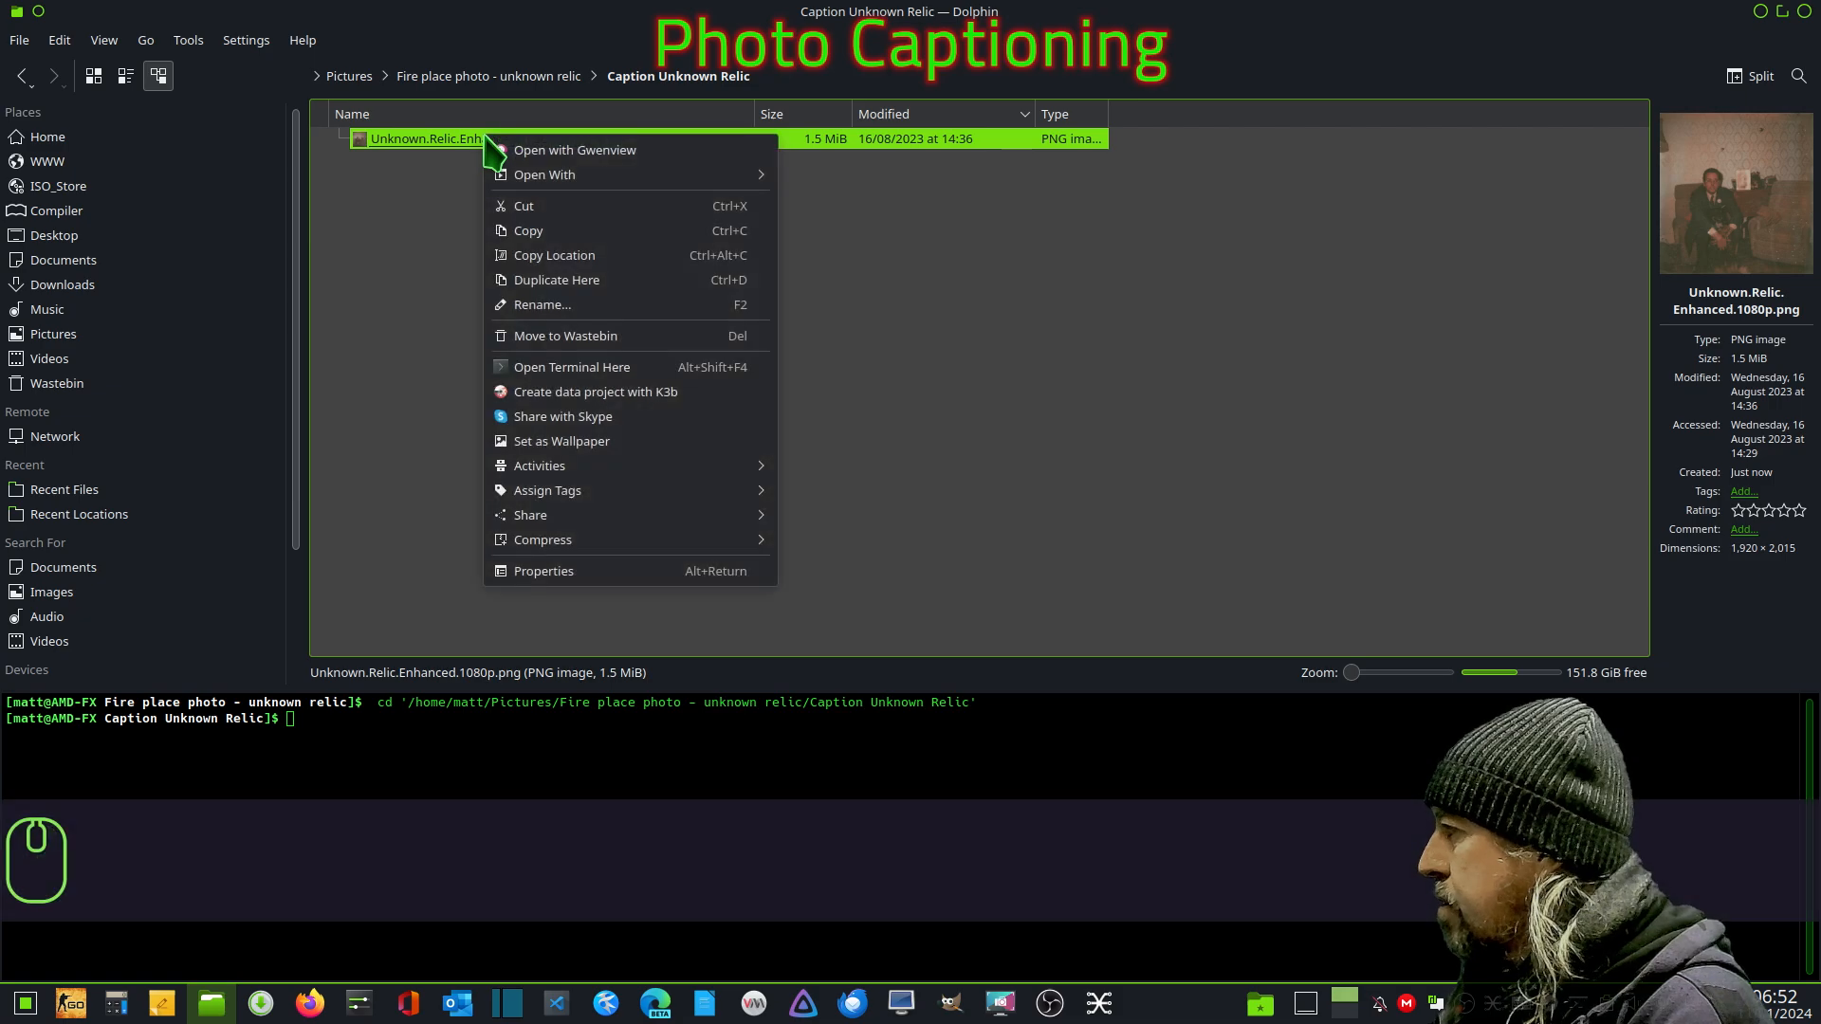
mouse_move(584, 180)
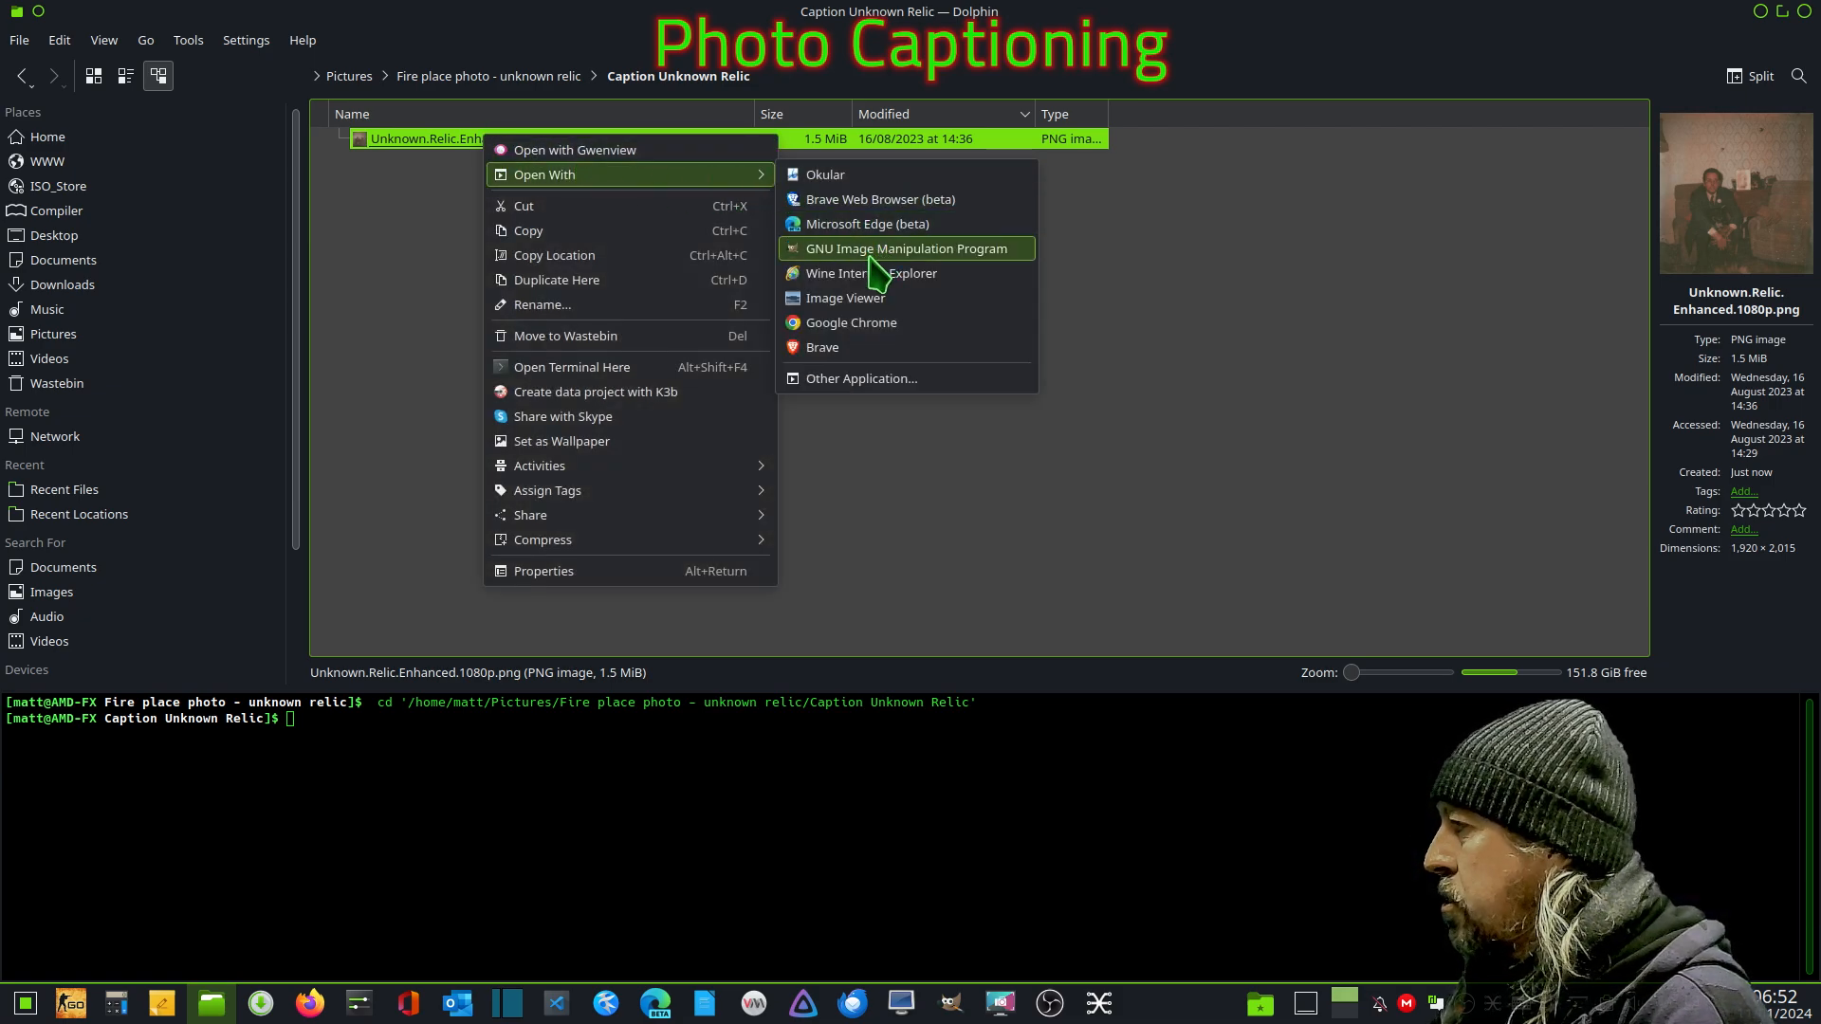
left_click(1000, 252)
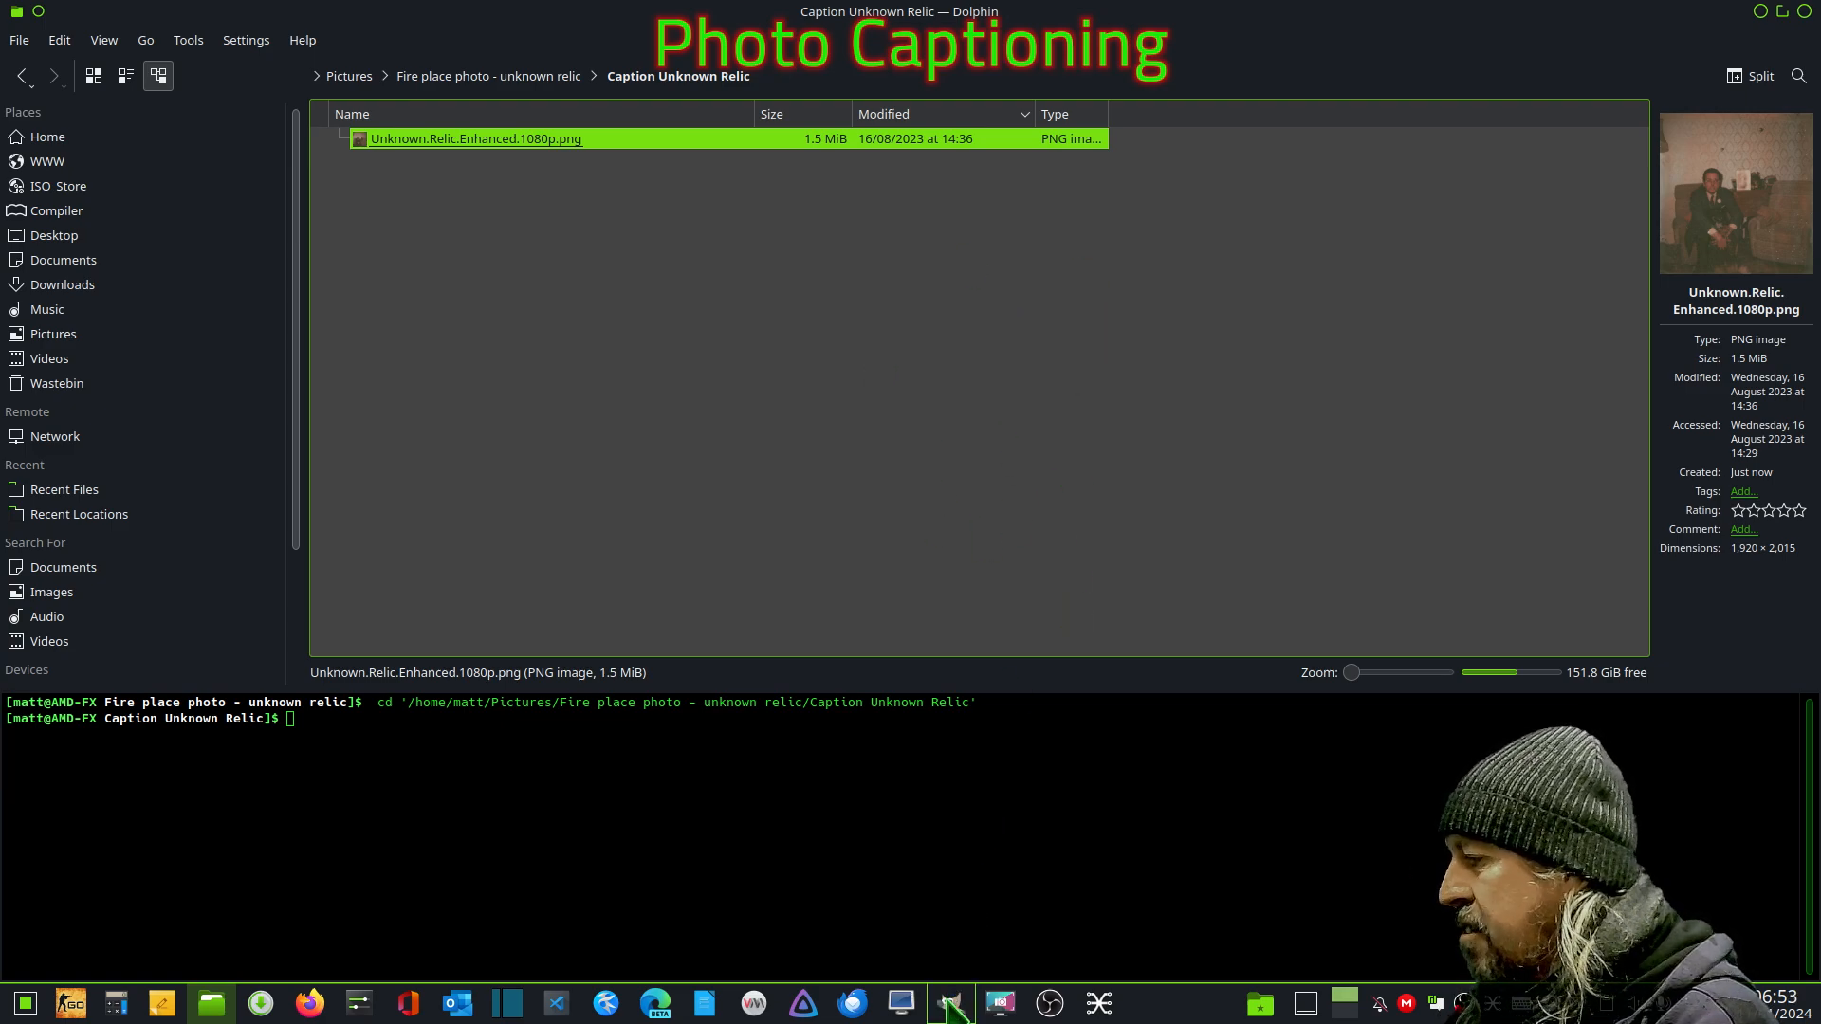
mouse_move(948, 1002)
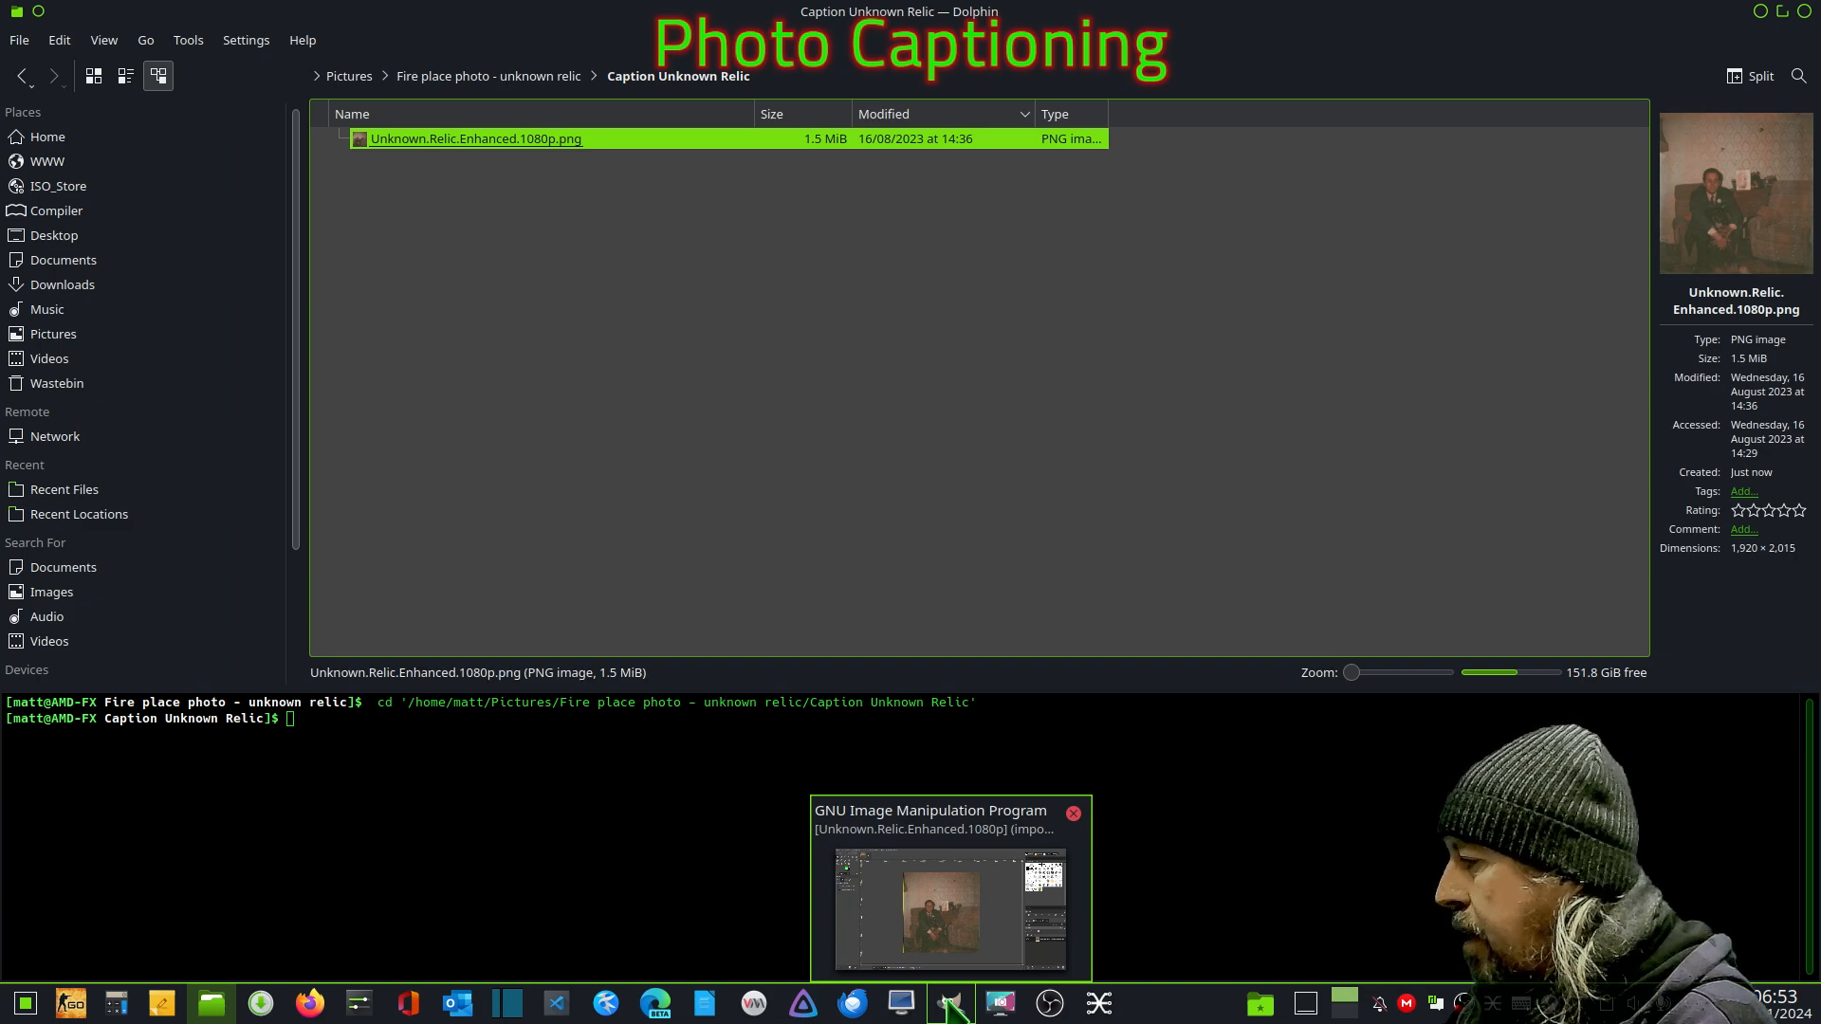
left_click(949, 1004)
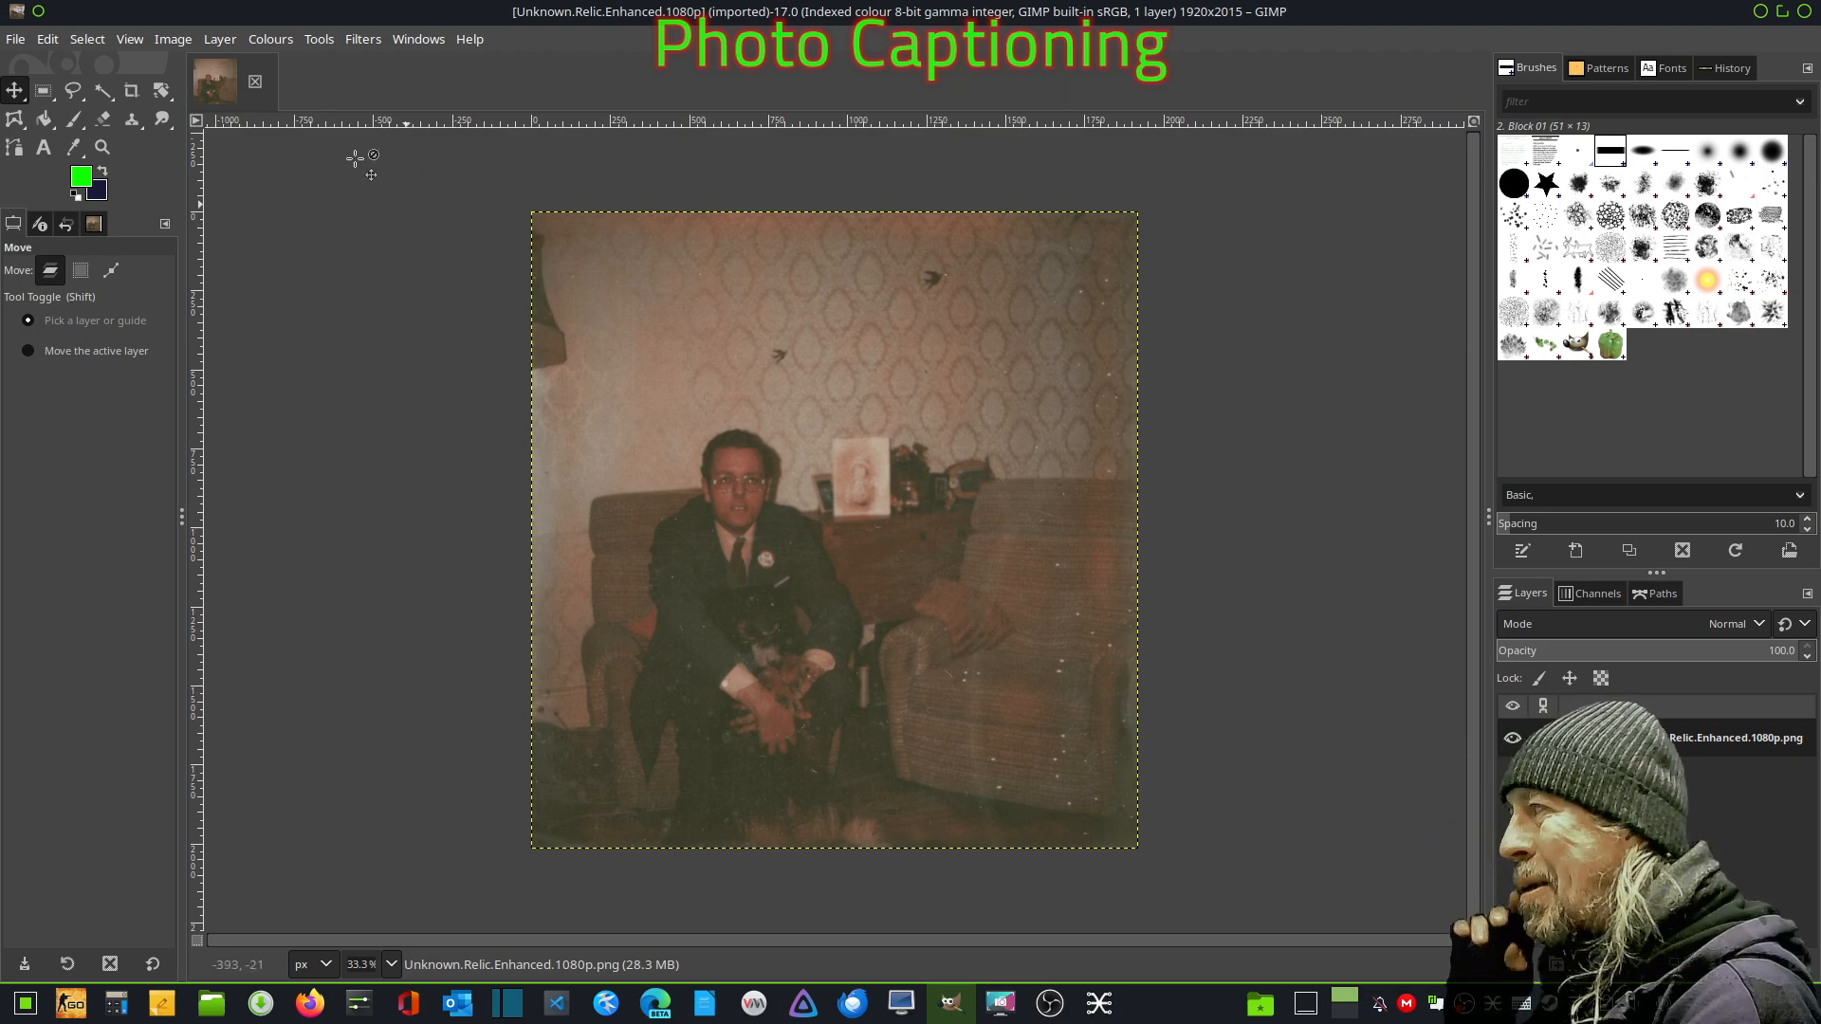
- Try widening the image canvas to 2587 px, and undo the resize
left_click(173, 40)
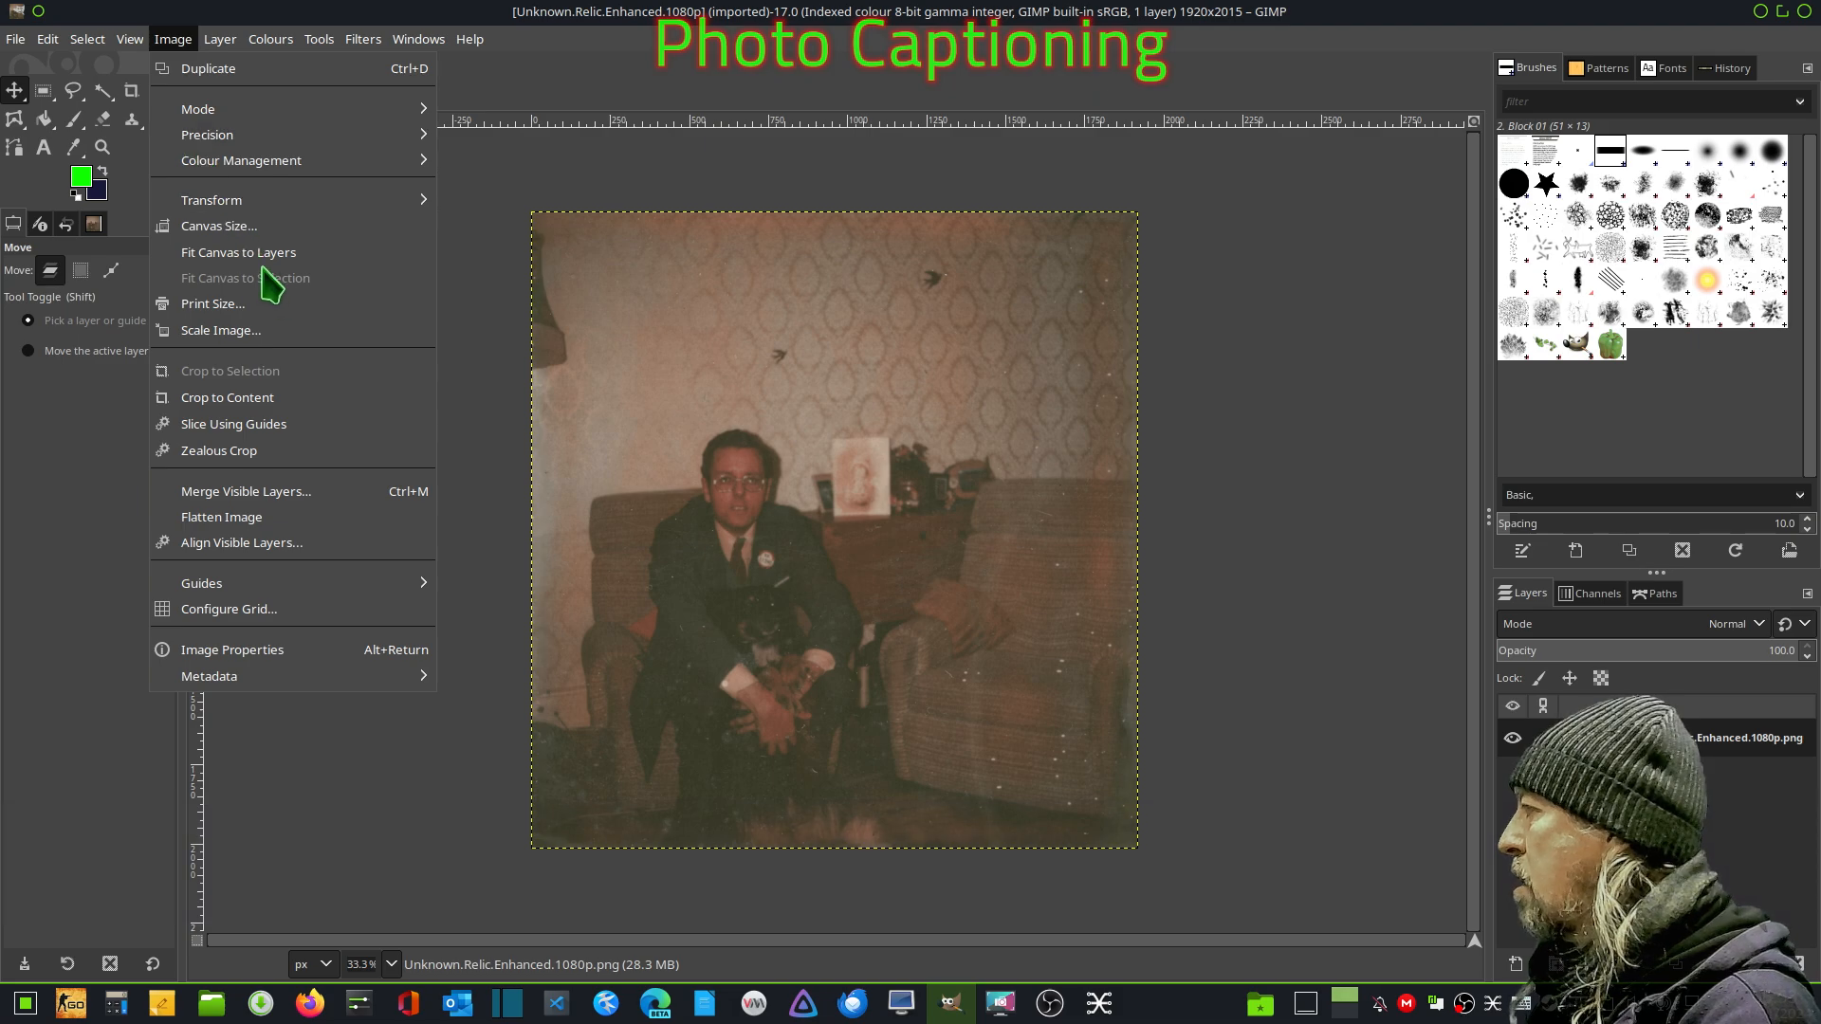
left_click(229, 230)
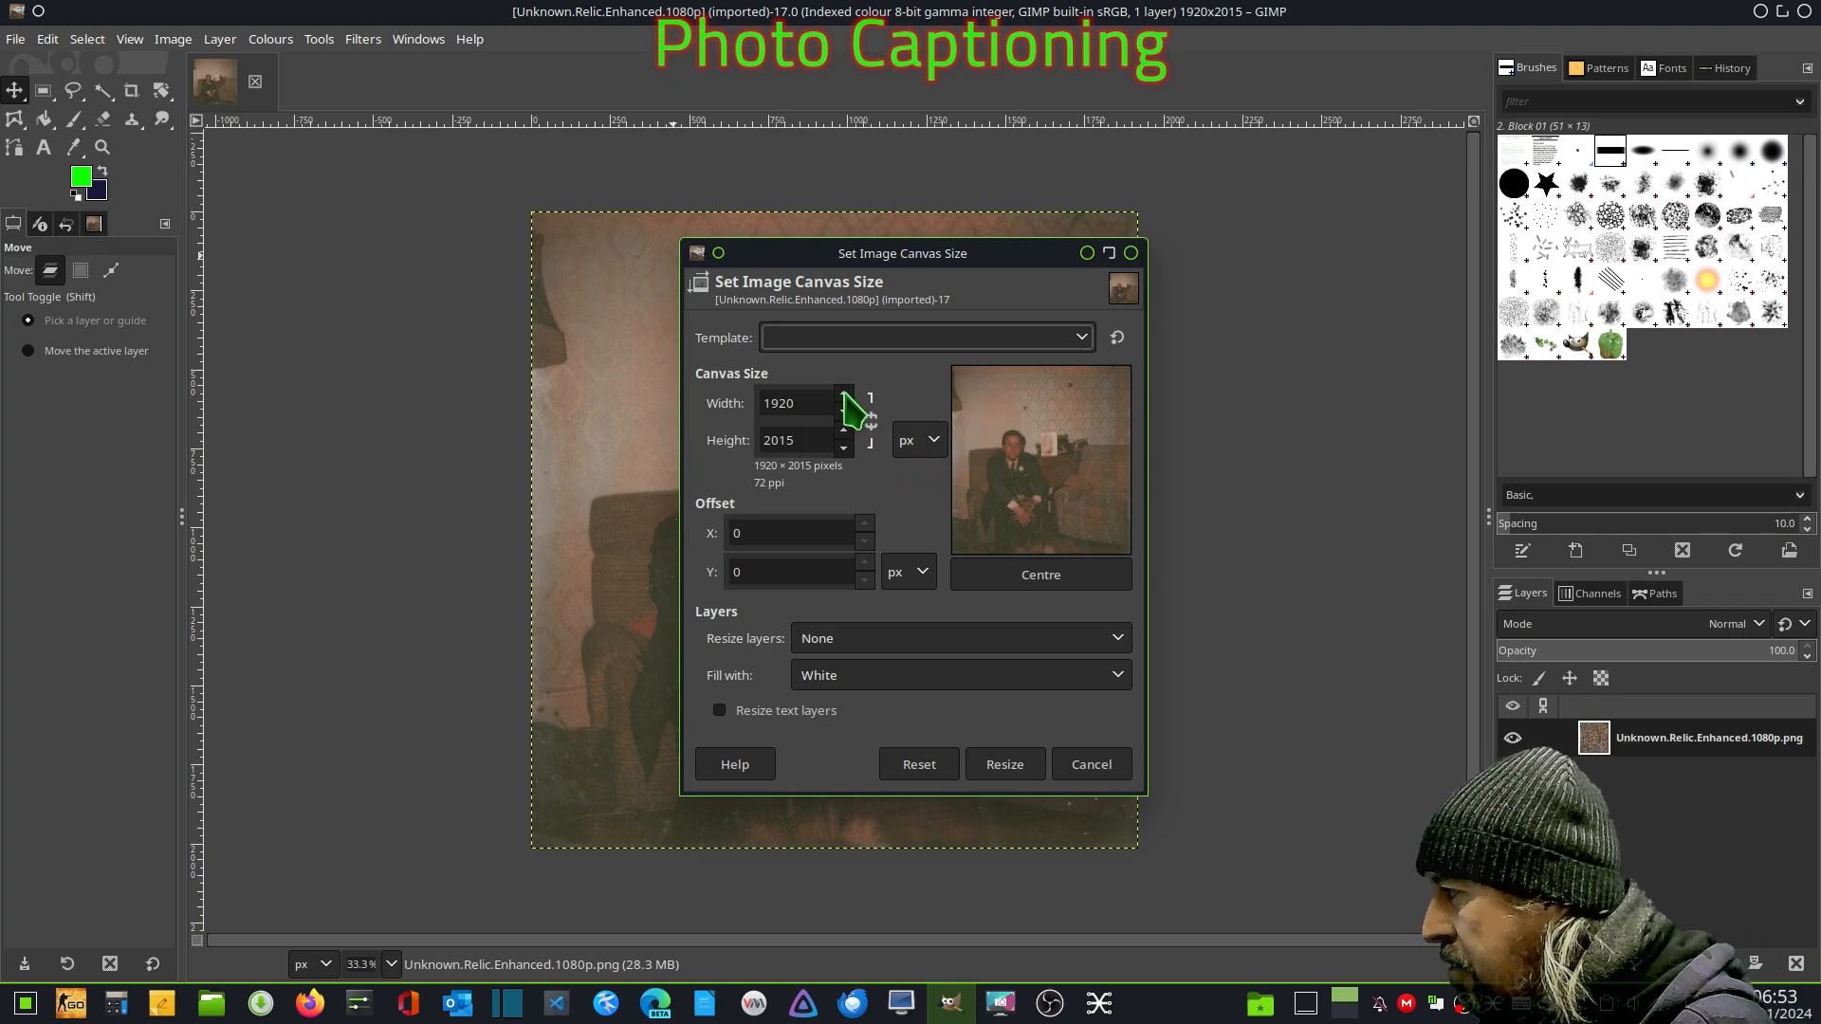
left_click(844, 394)
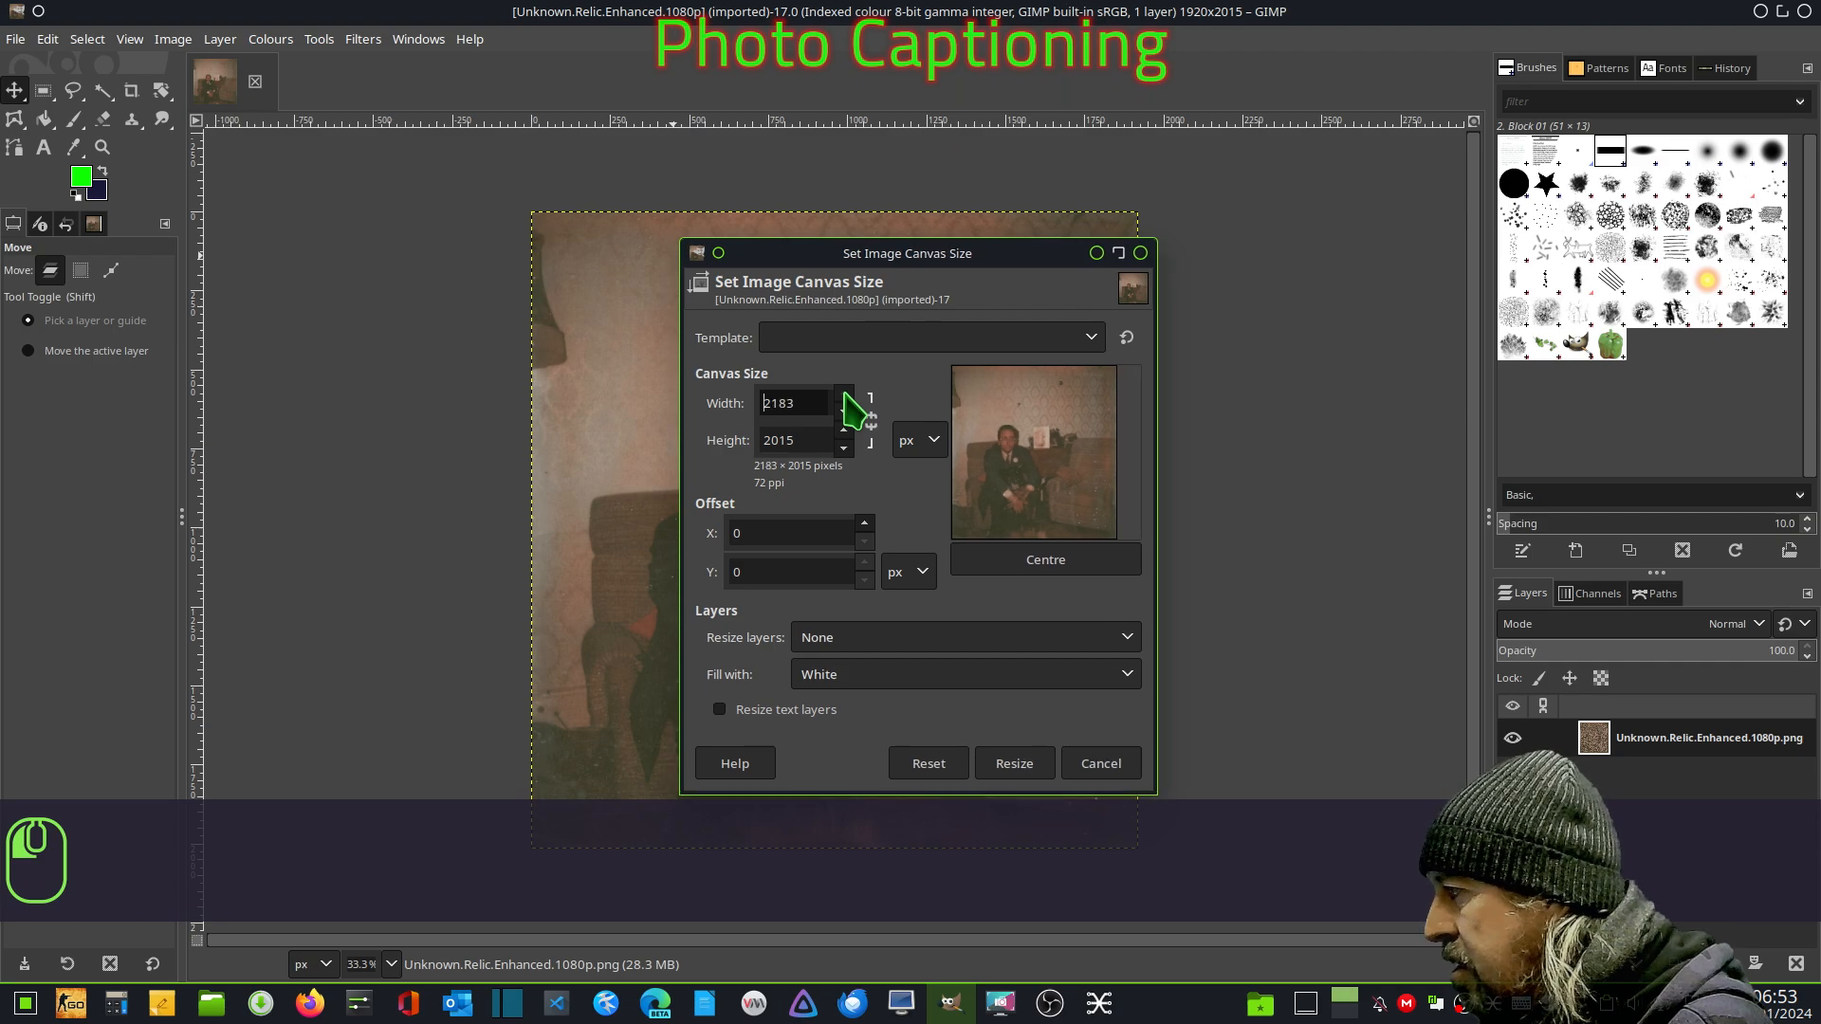
left_click(845, 394)
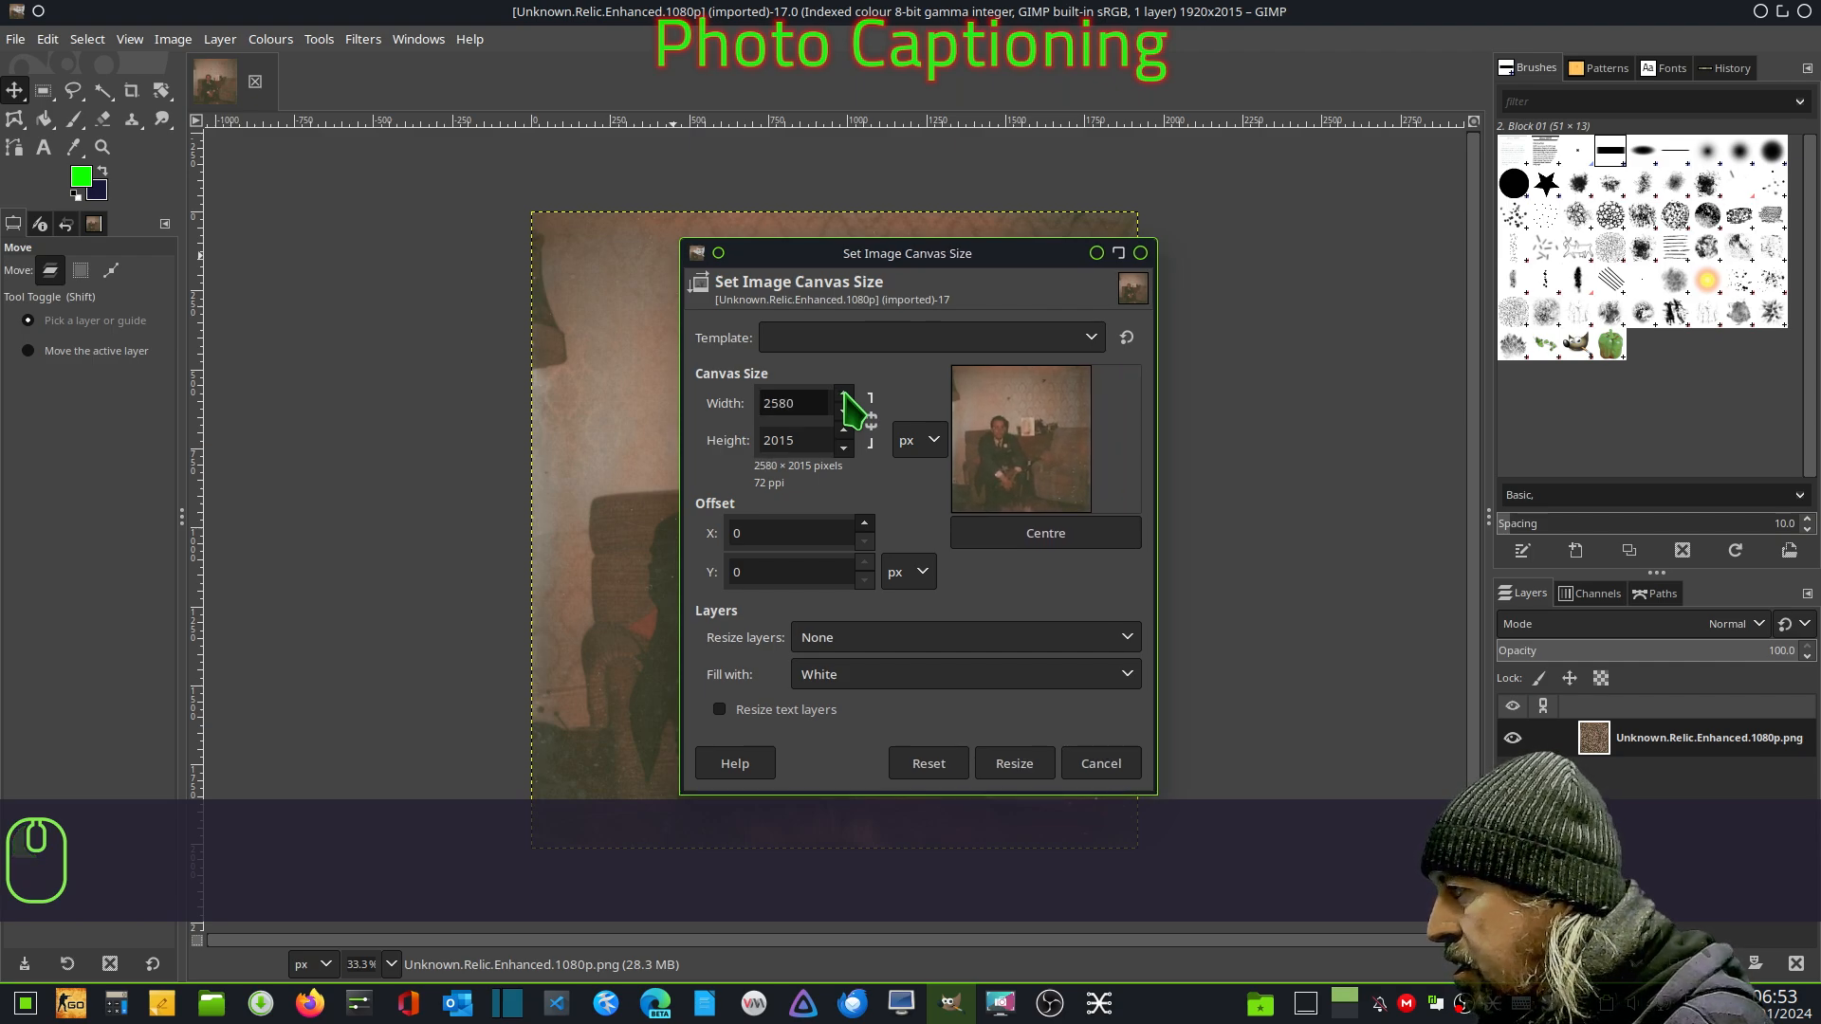
left_click(844, 393)
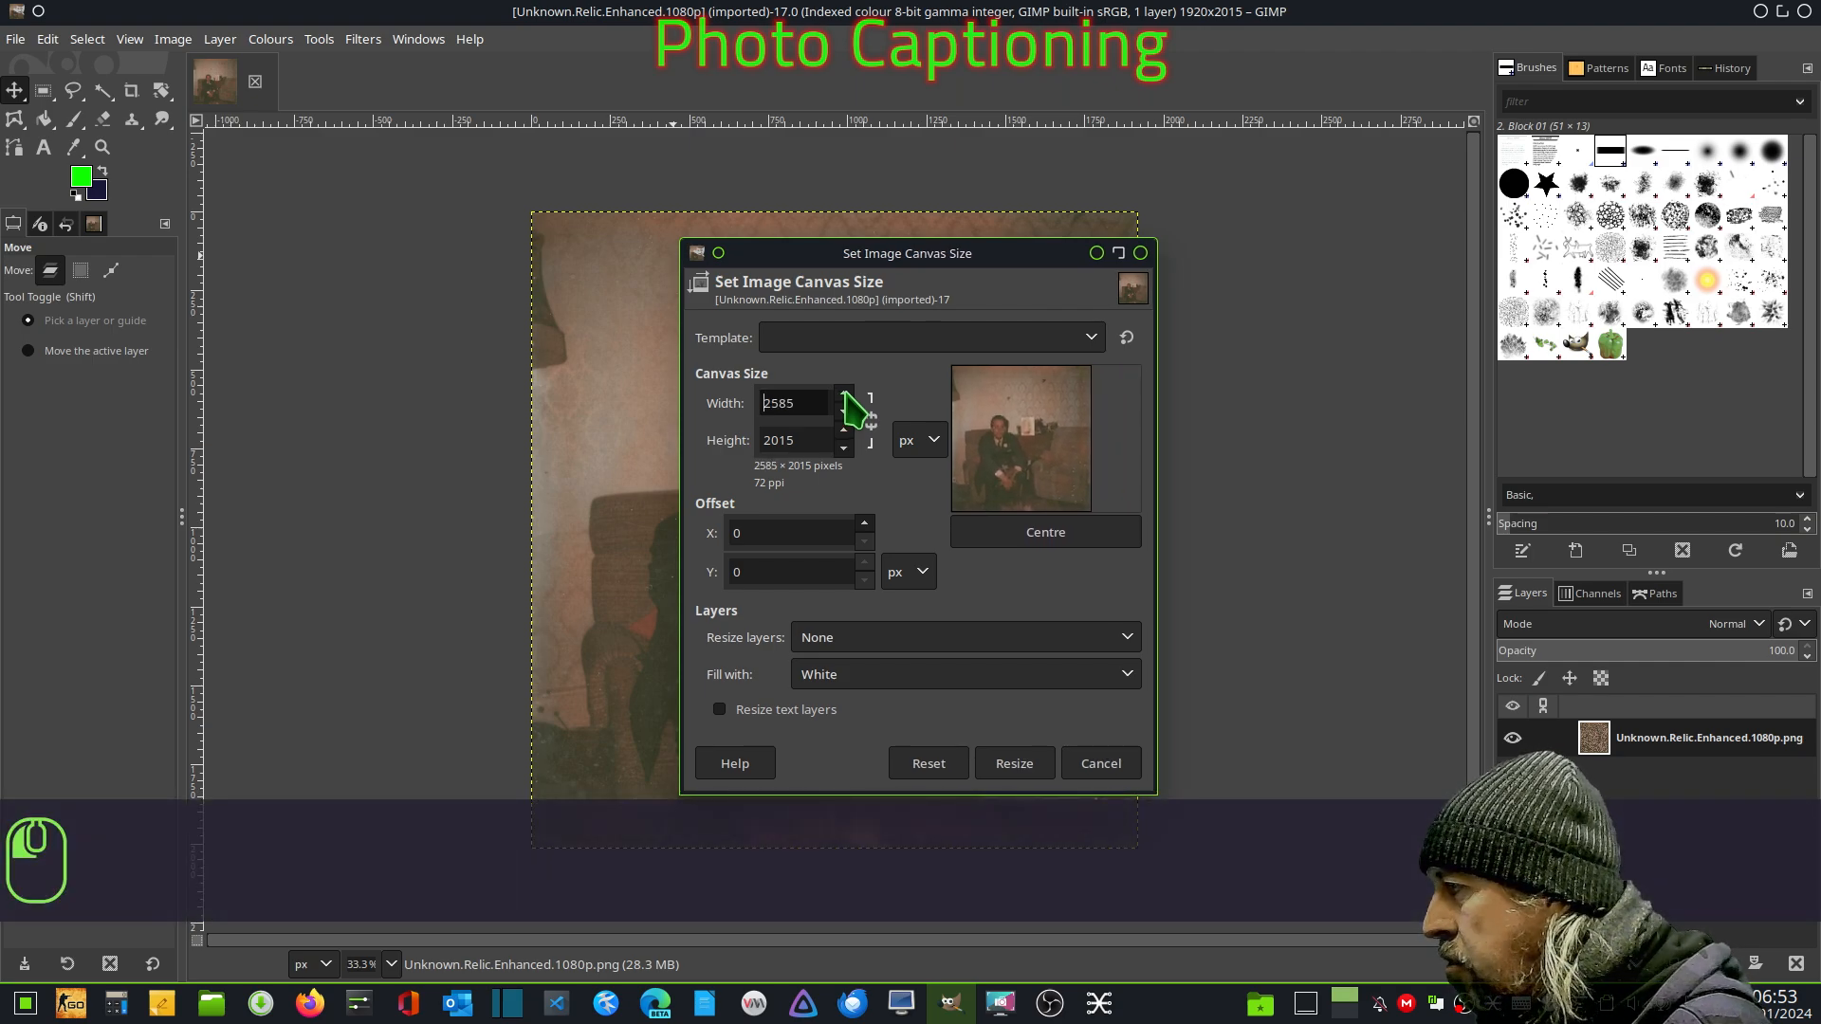
left_click(844, 394)
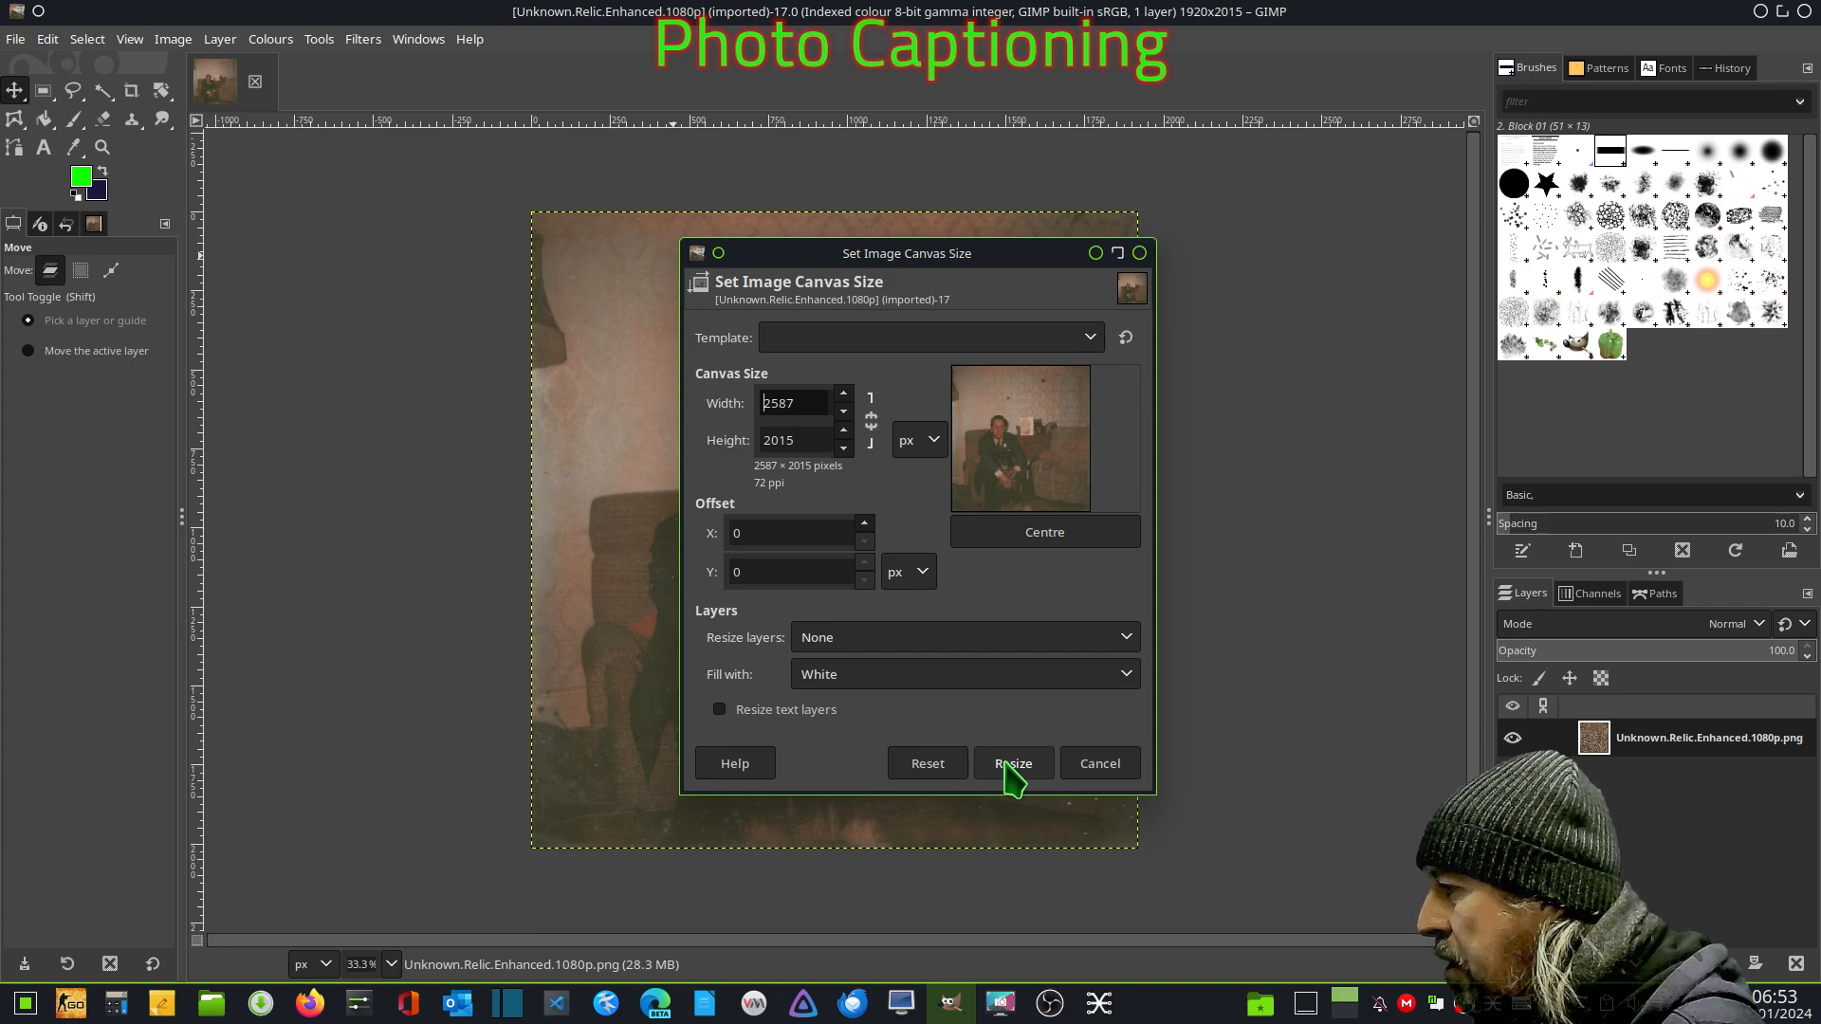
left_click(1013, 766)
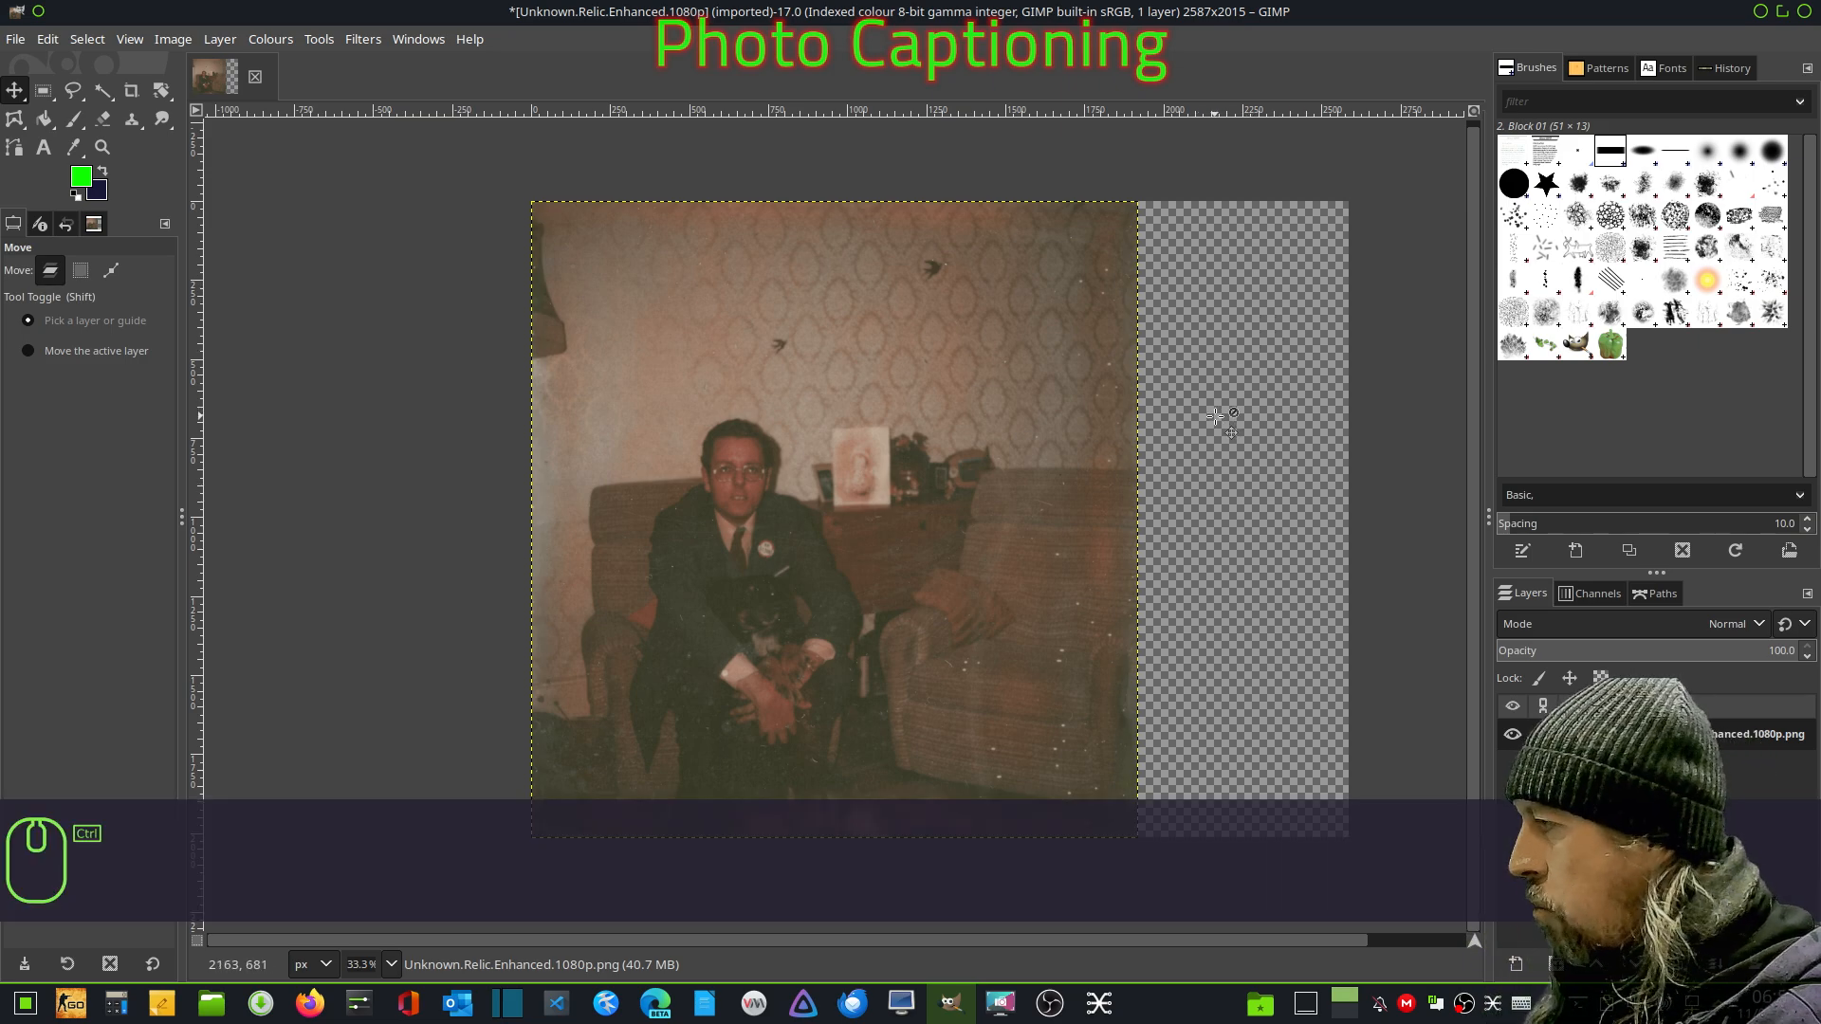
key("ctrl+z")
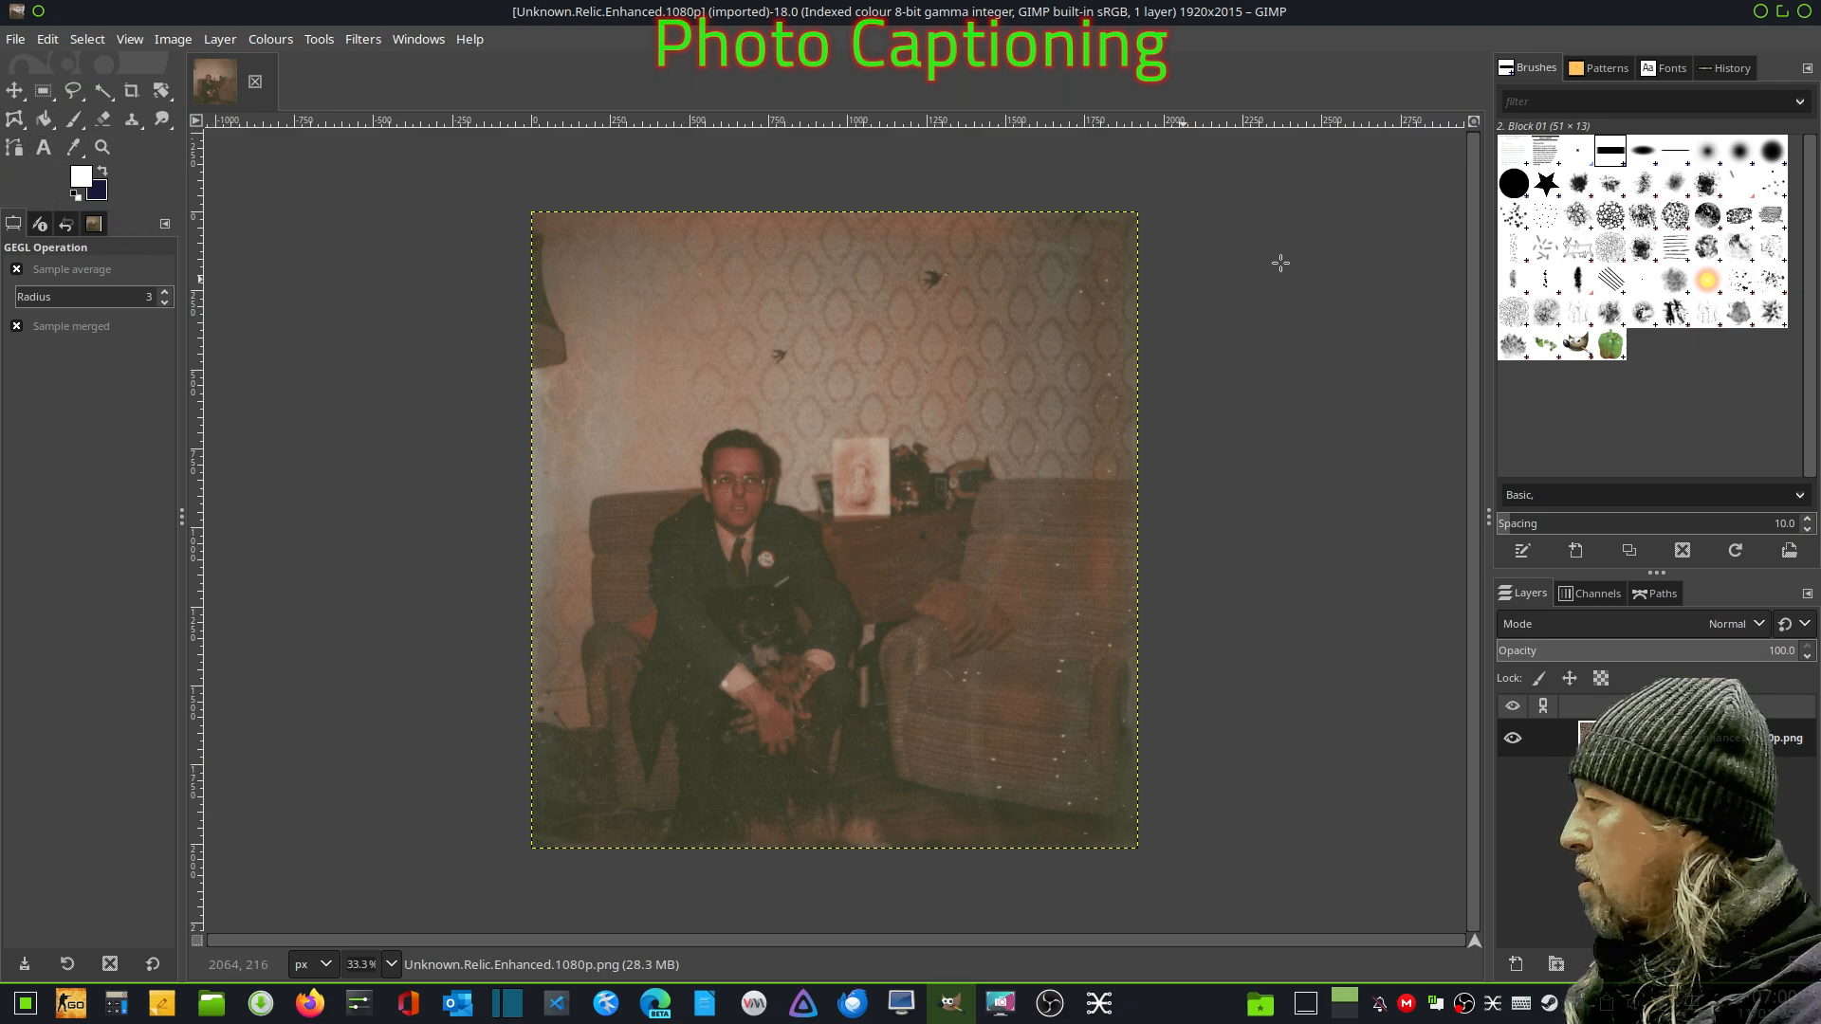
- Change the background colour to white (ffffff)
left_click(174, 40)
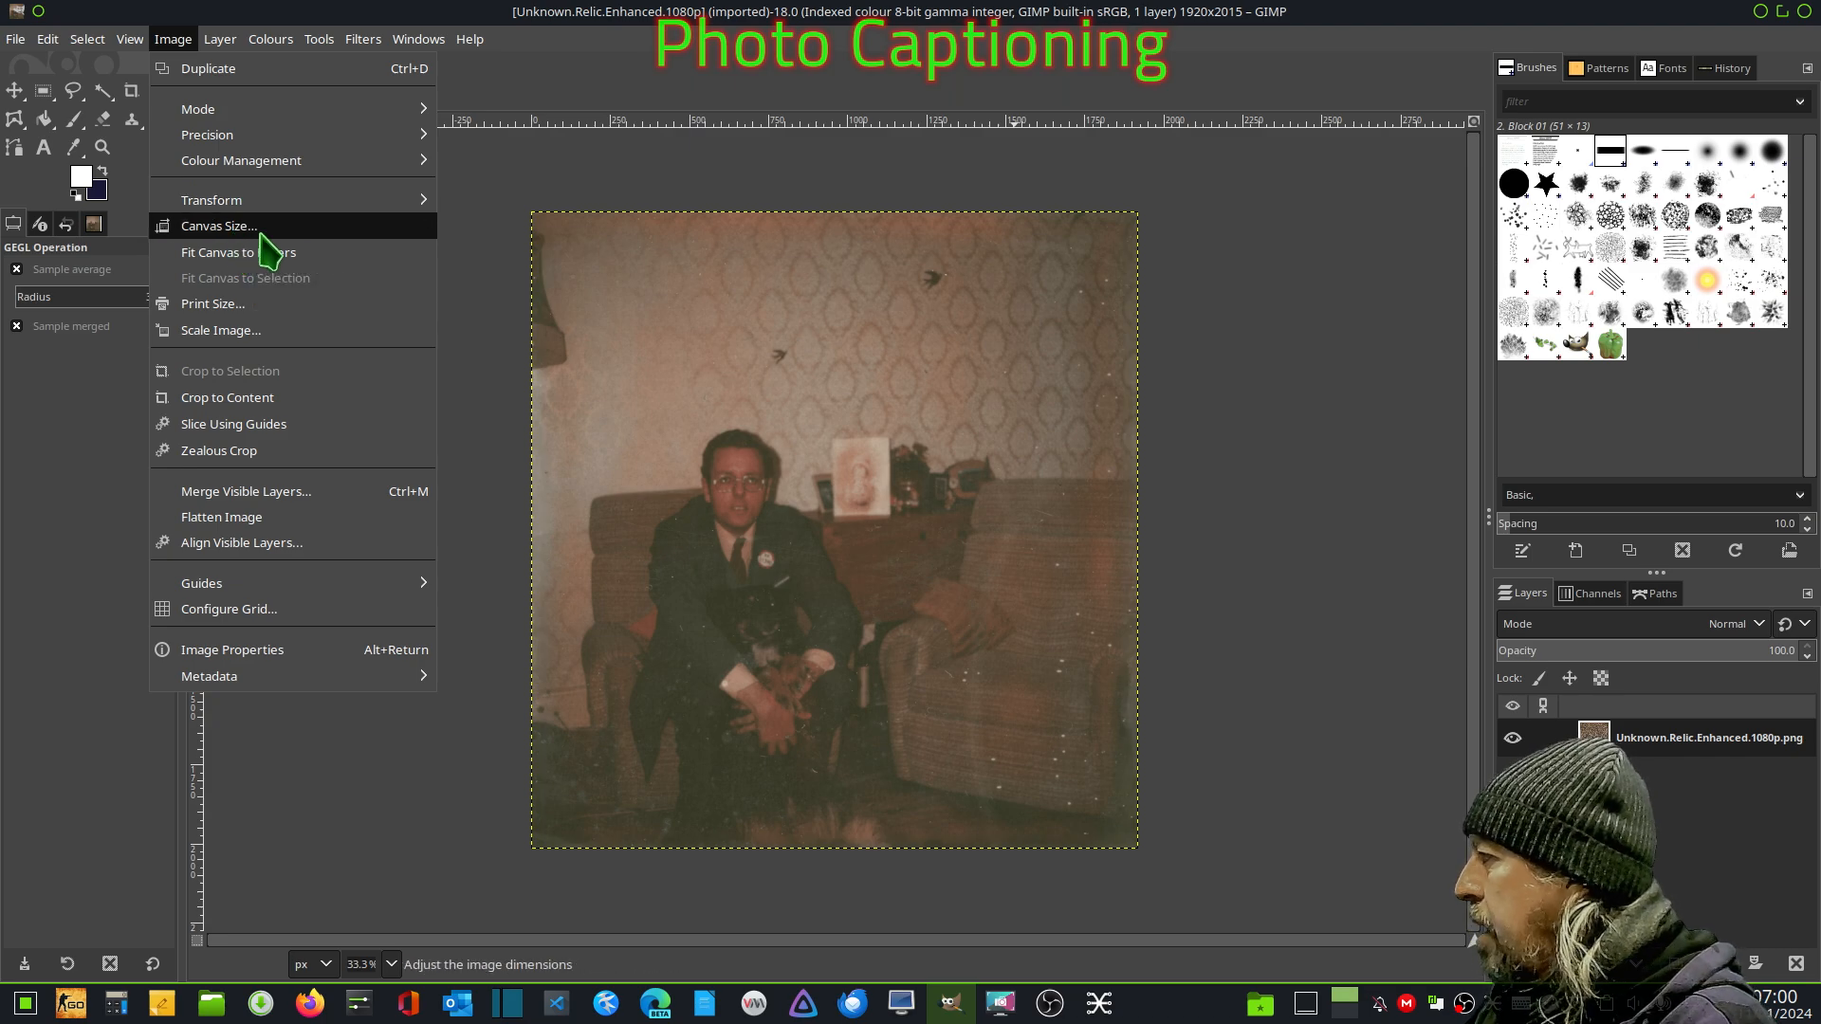
left_click(601, 211)
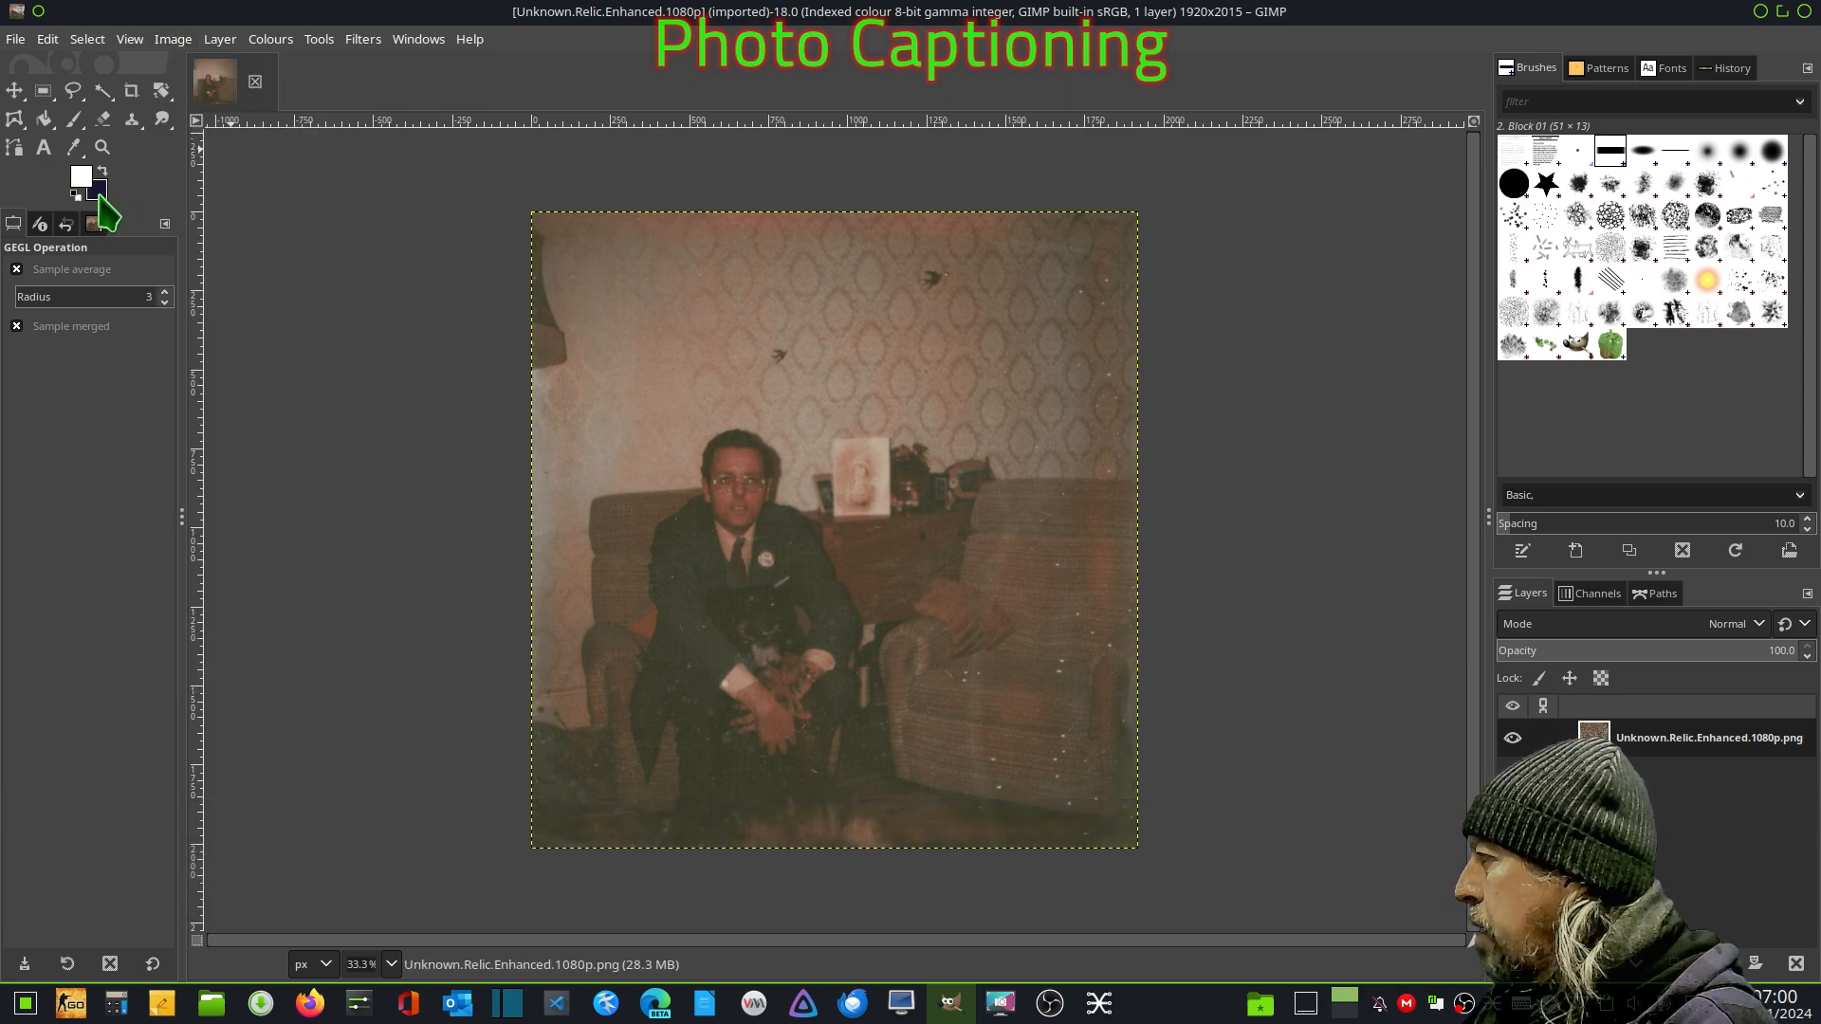
left_click(99, 195)
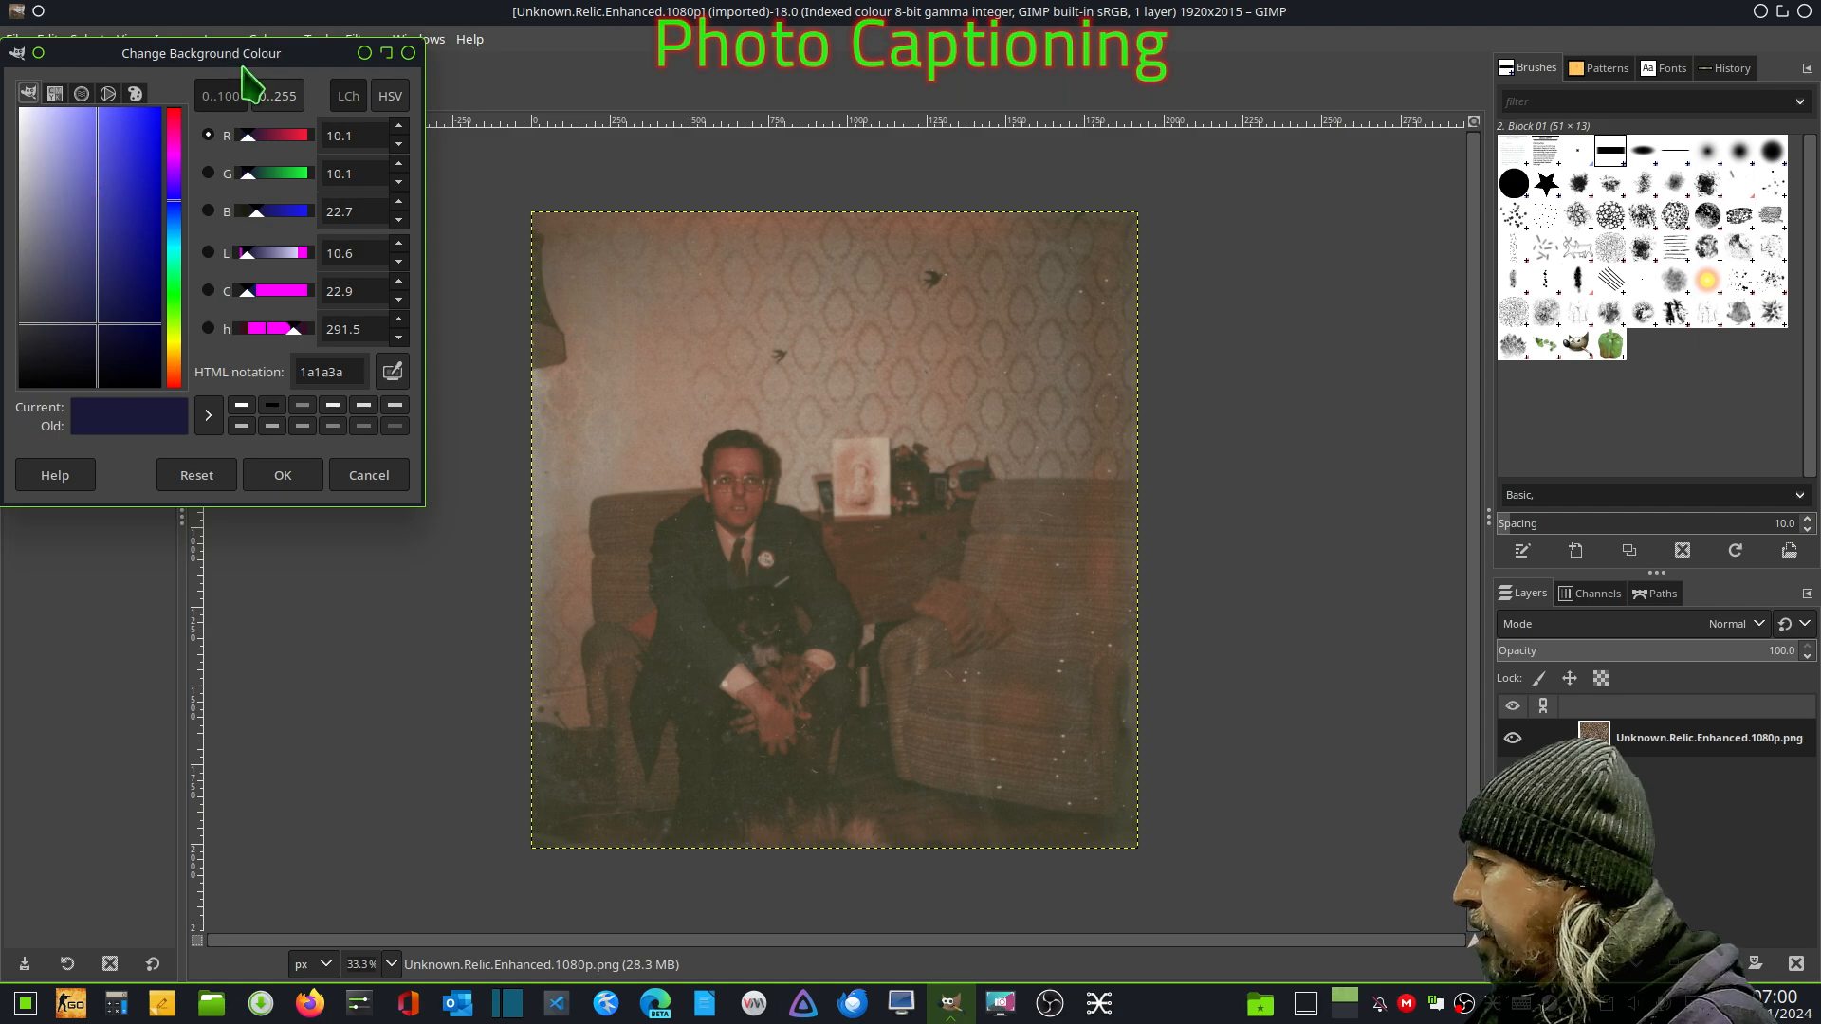
left_click_drag(105, 336, 11, 100)
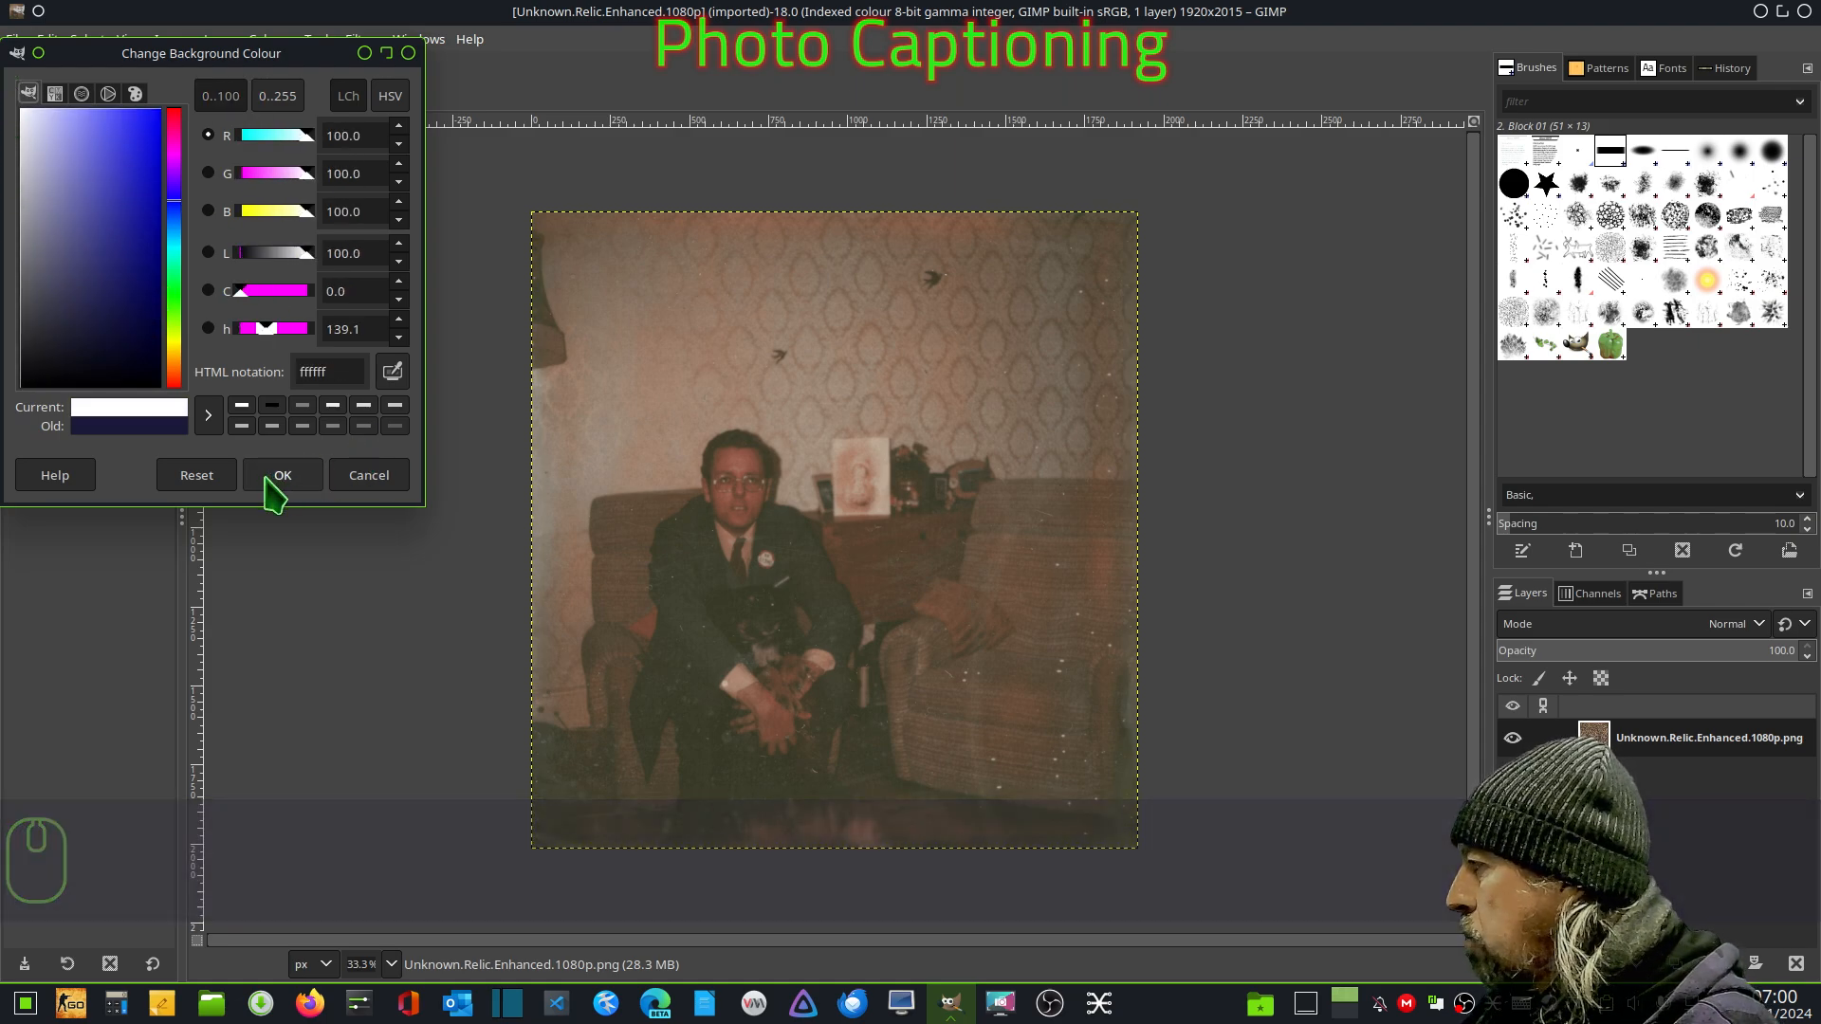
left_click(269, 489)
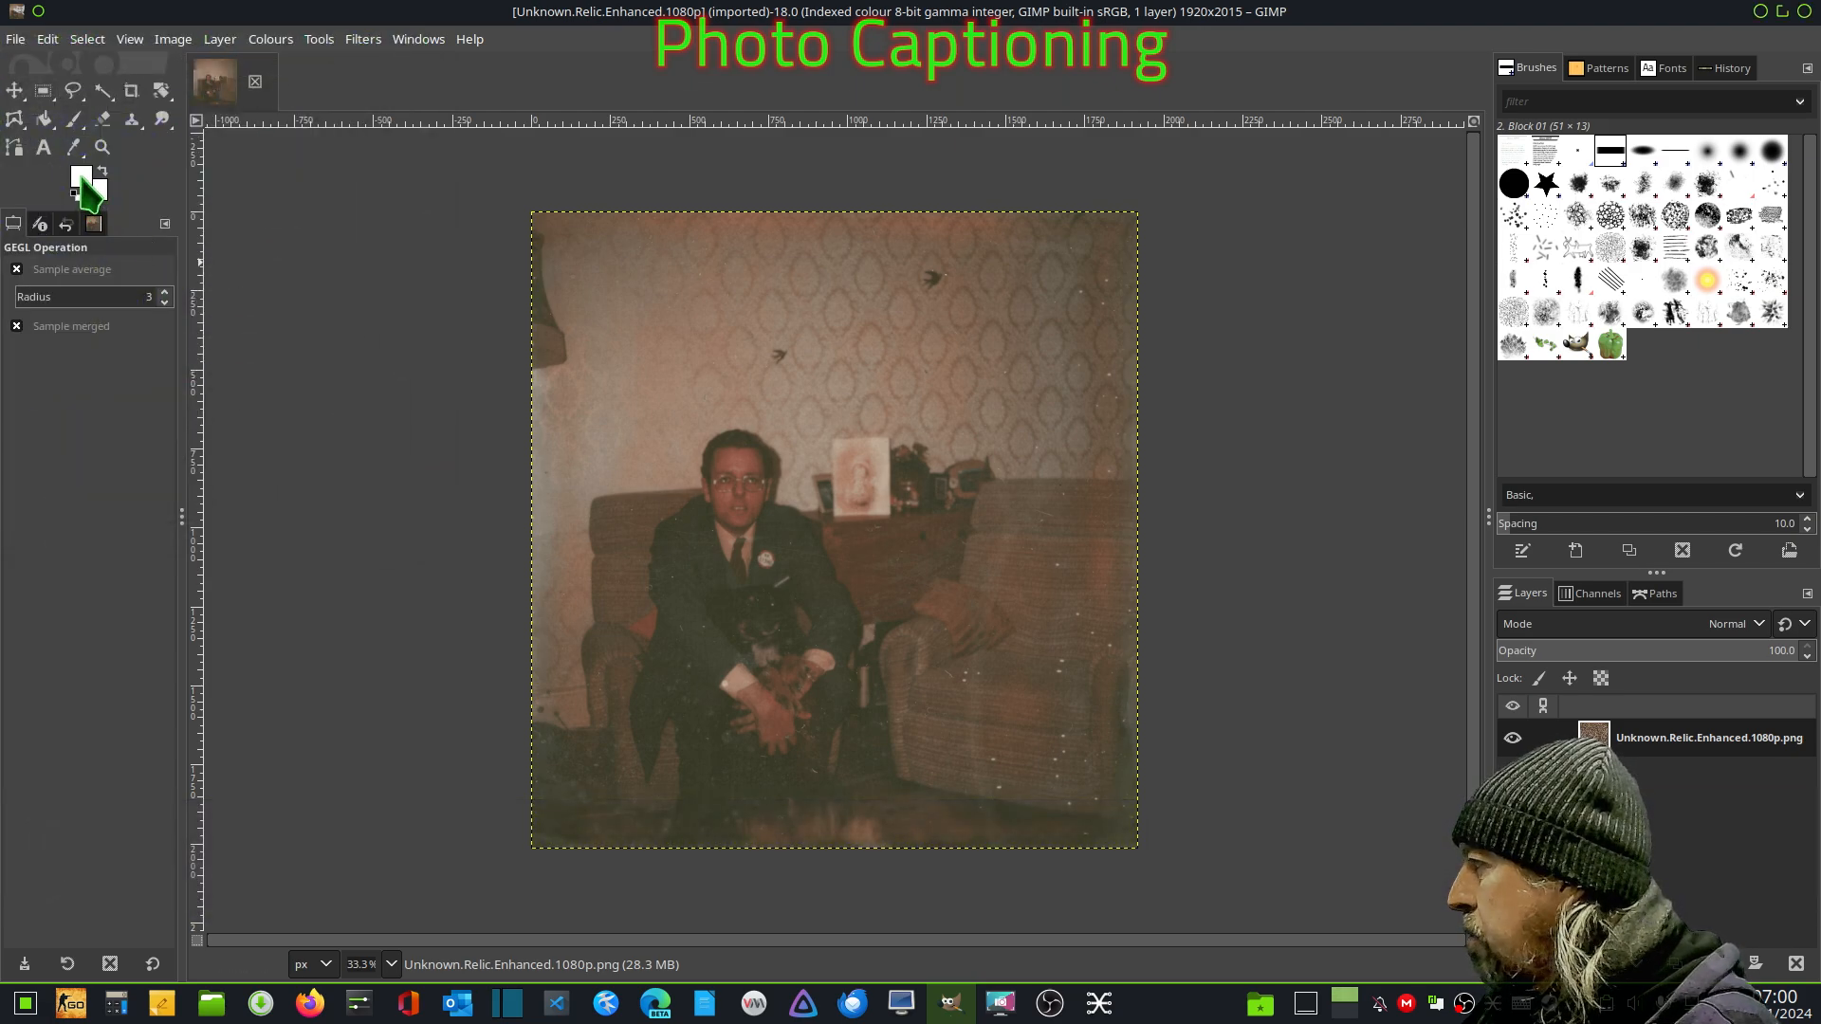
- Change the foreground colour to black (000000)
left_click(81, 180)
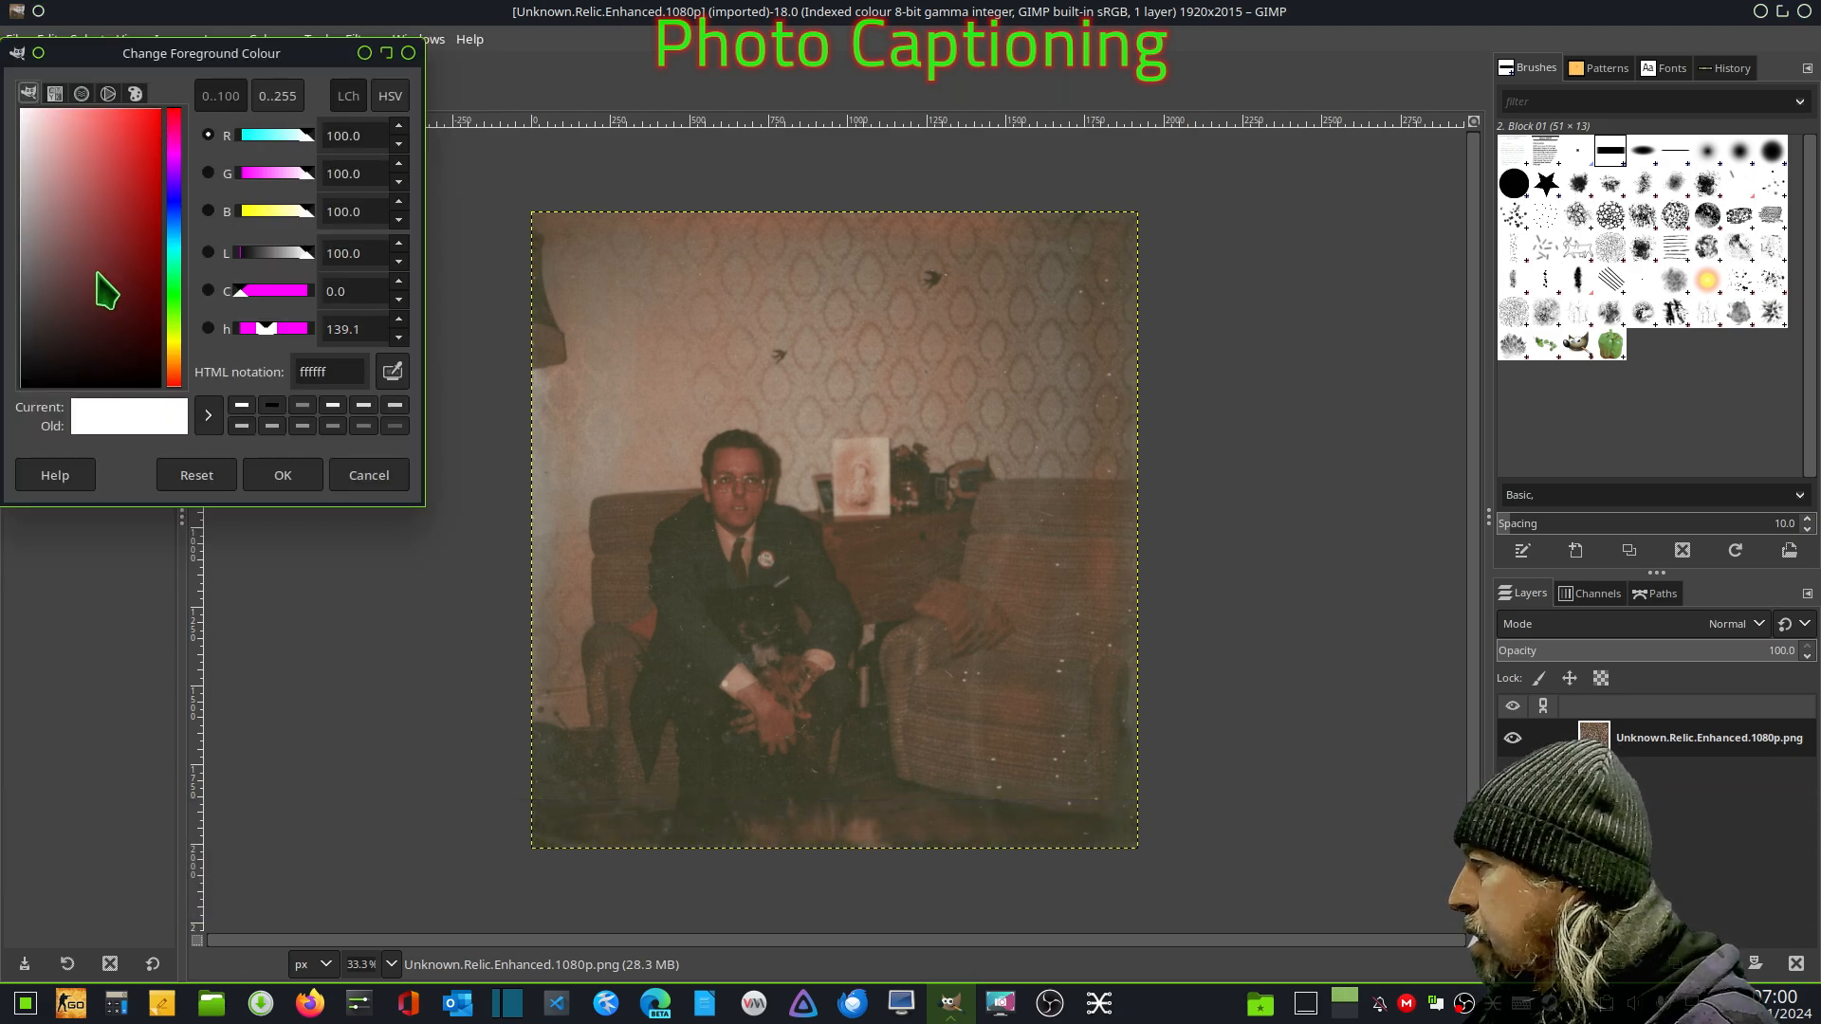
left_click(100, 280)
left_click_drag(92, 295, 25, 423)
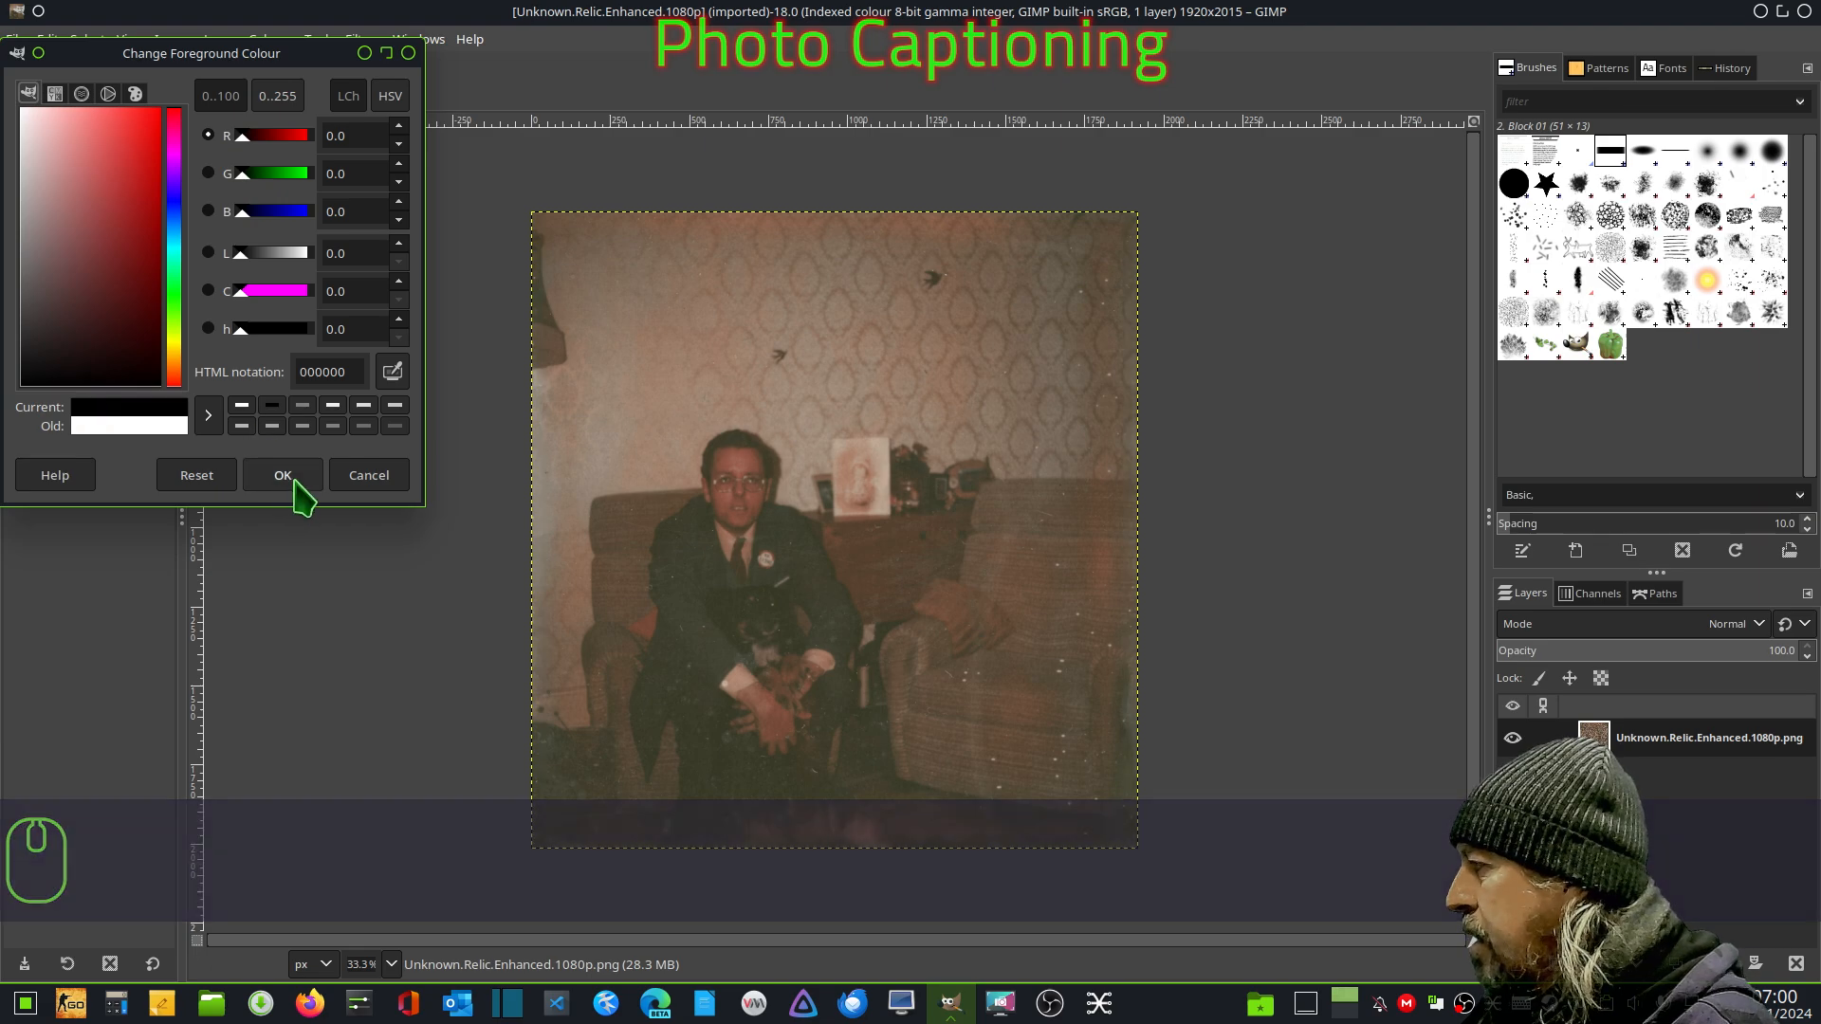
left_click(290, 477)
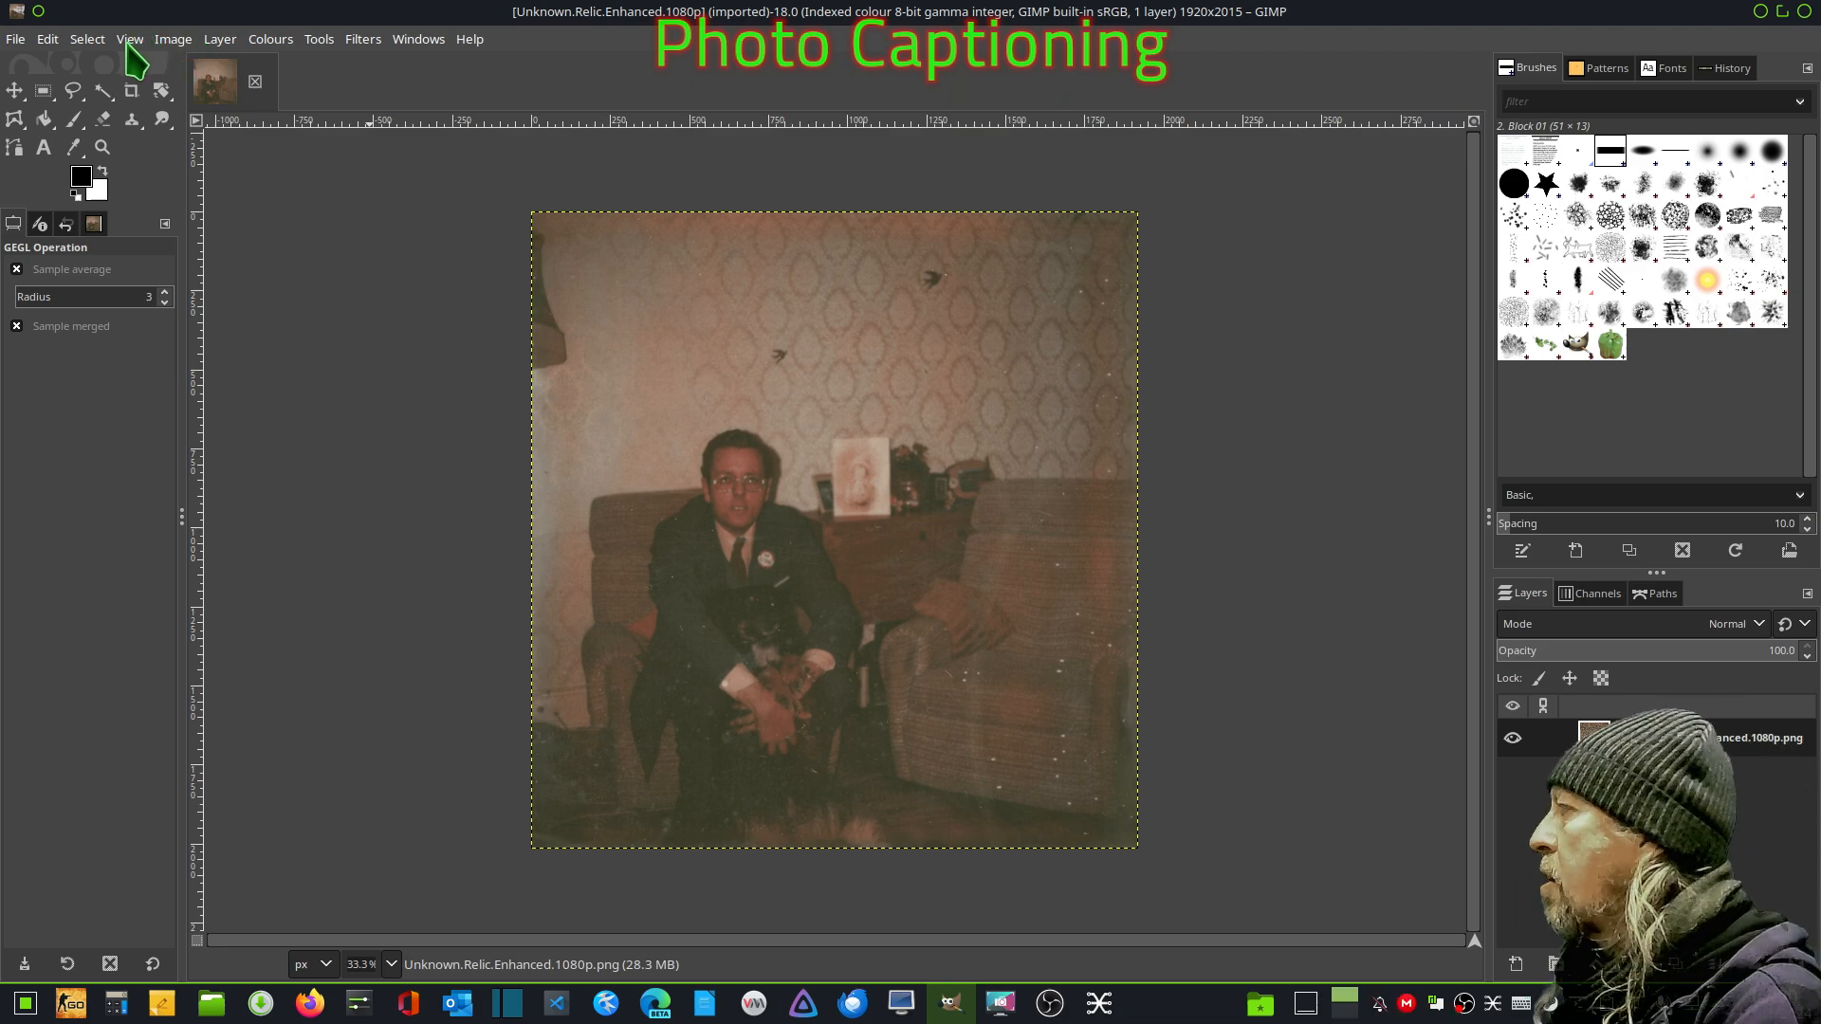
- Start a canvas resize and set the canvas width to 2692 px
left_click(172, 40)
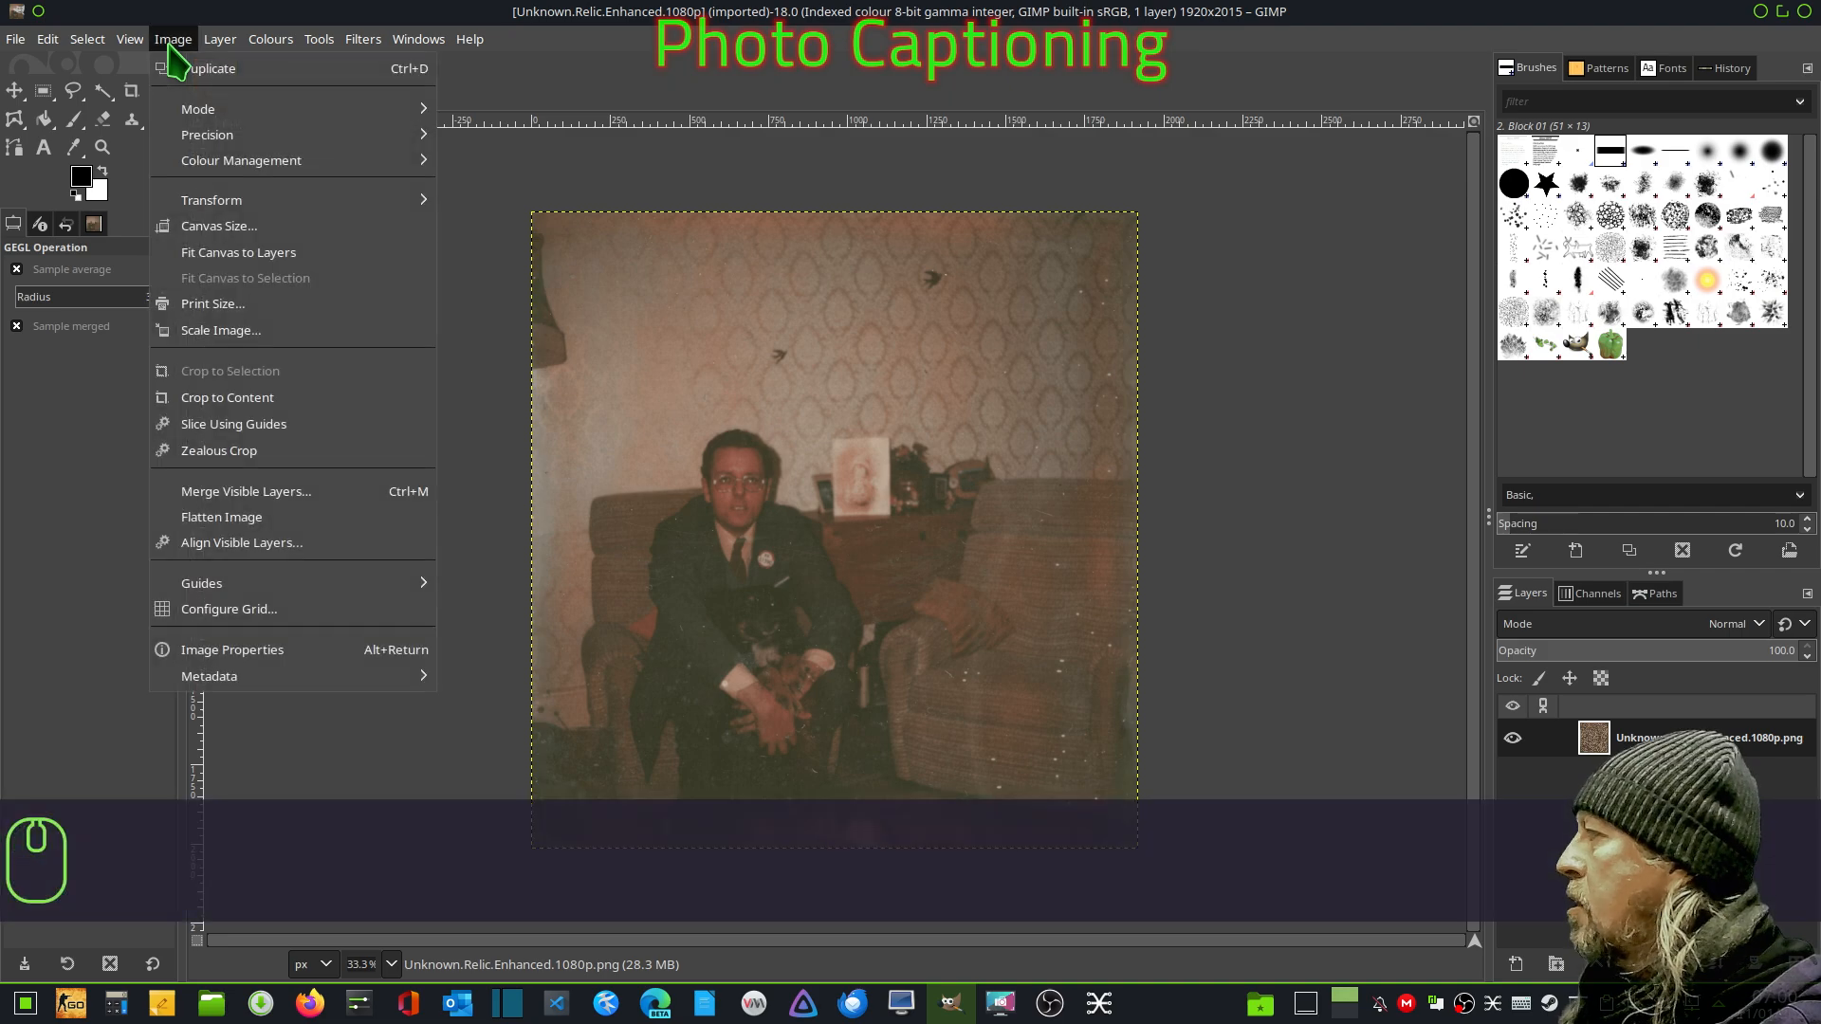
left_click(256, 228)
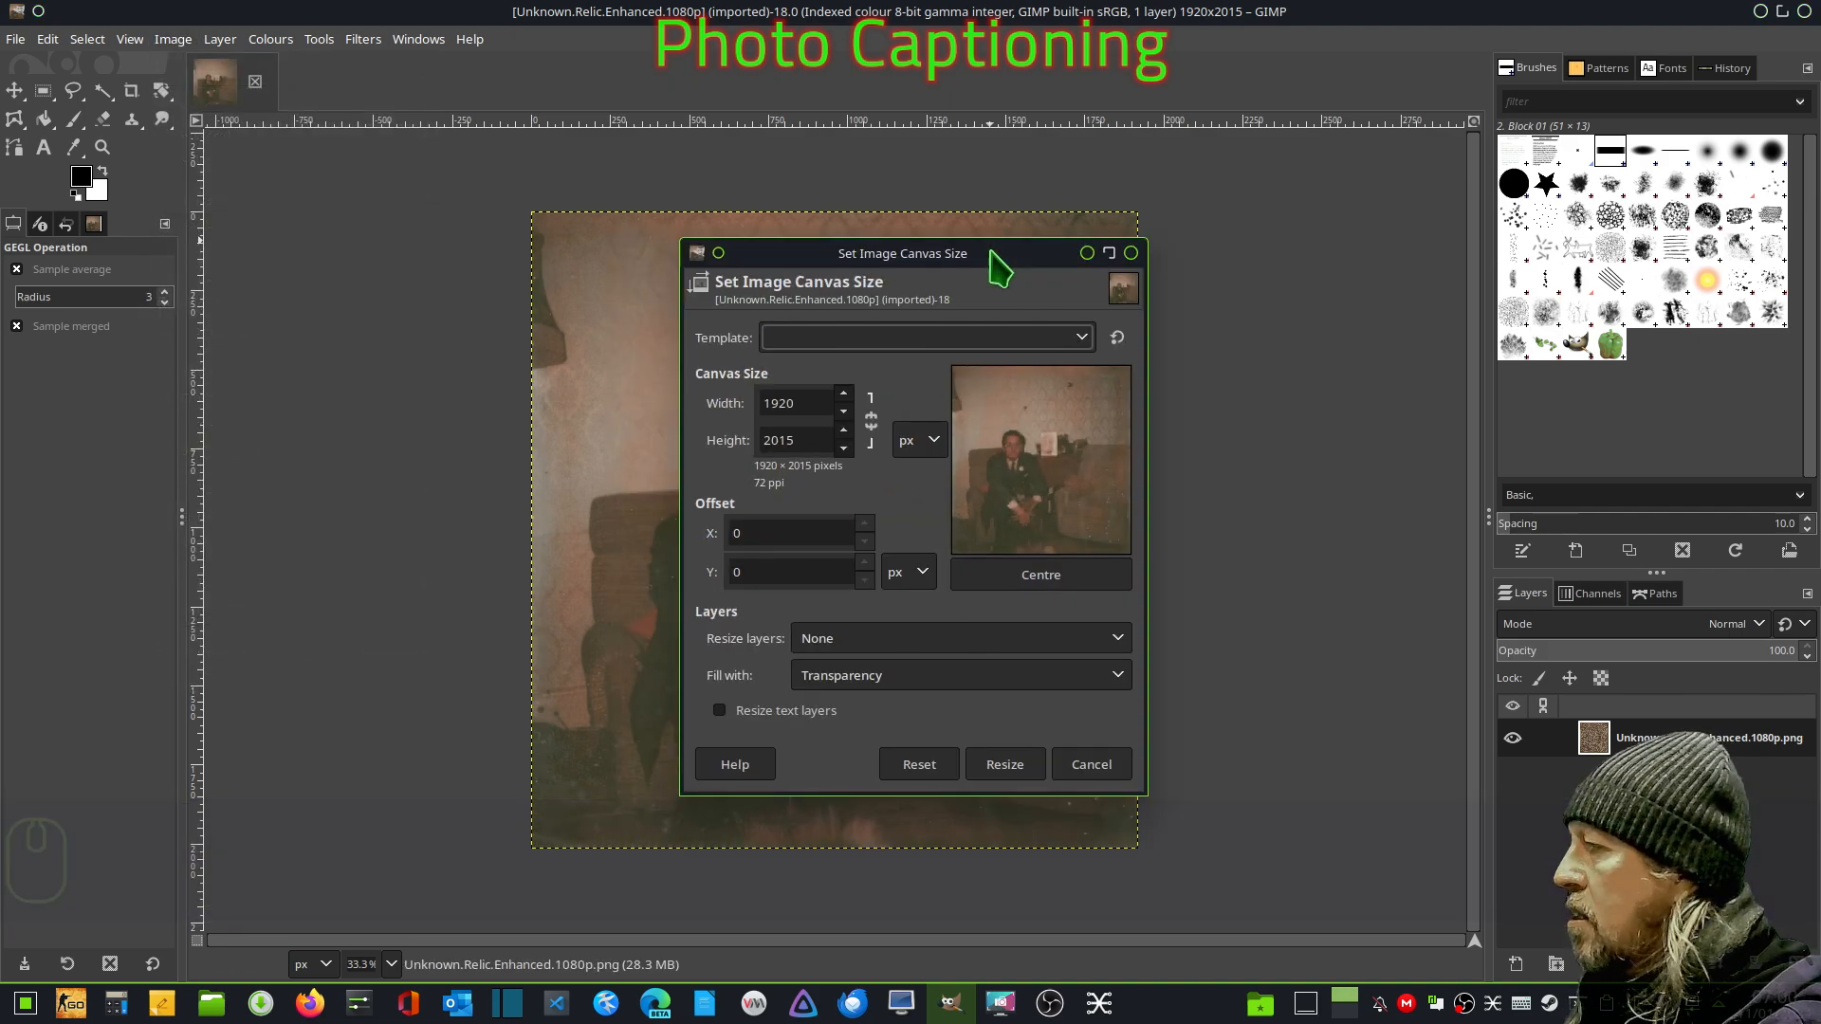
left_click(840, 395)
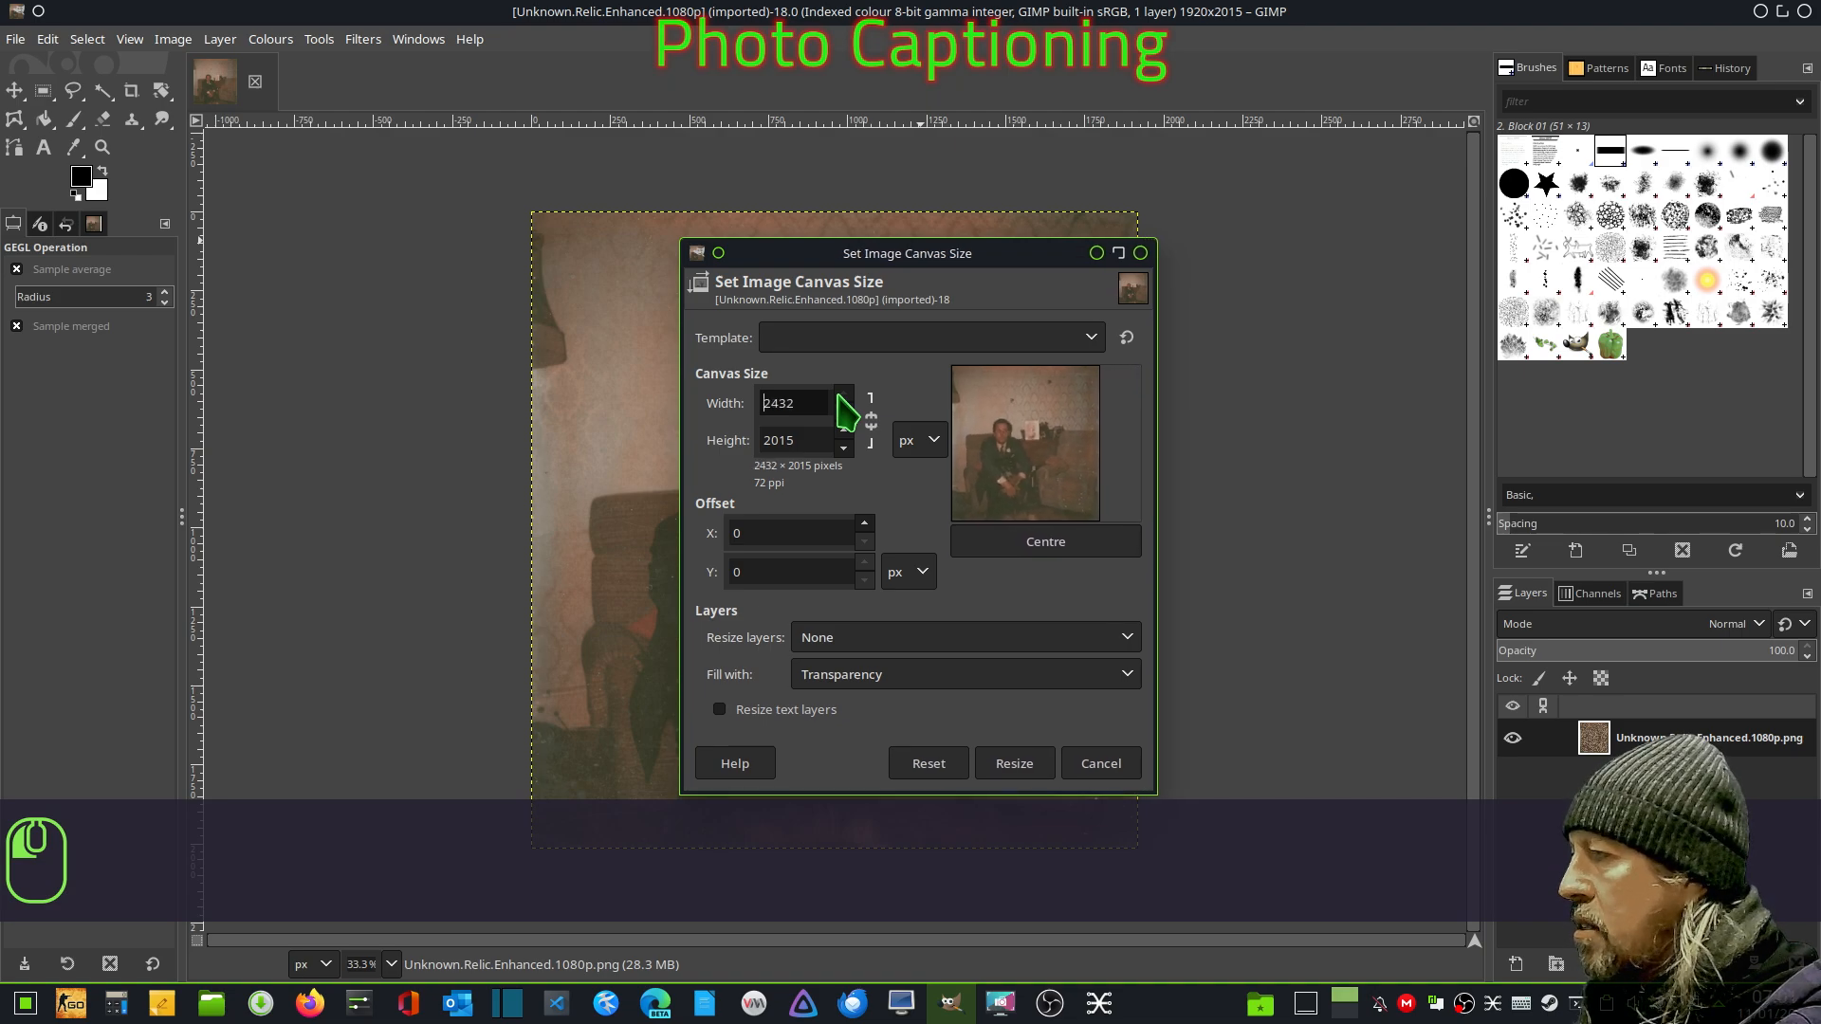
left_click(841, 394)
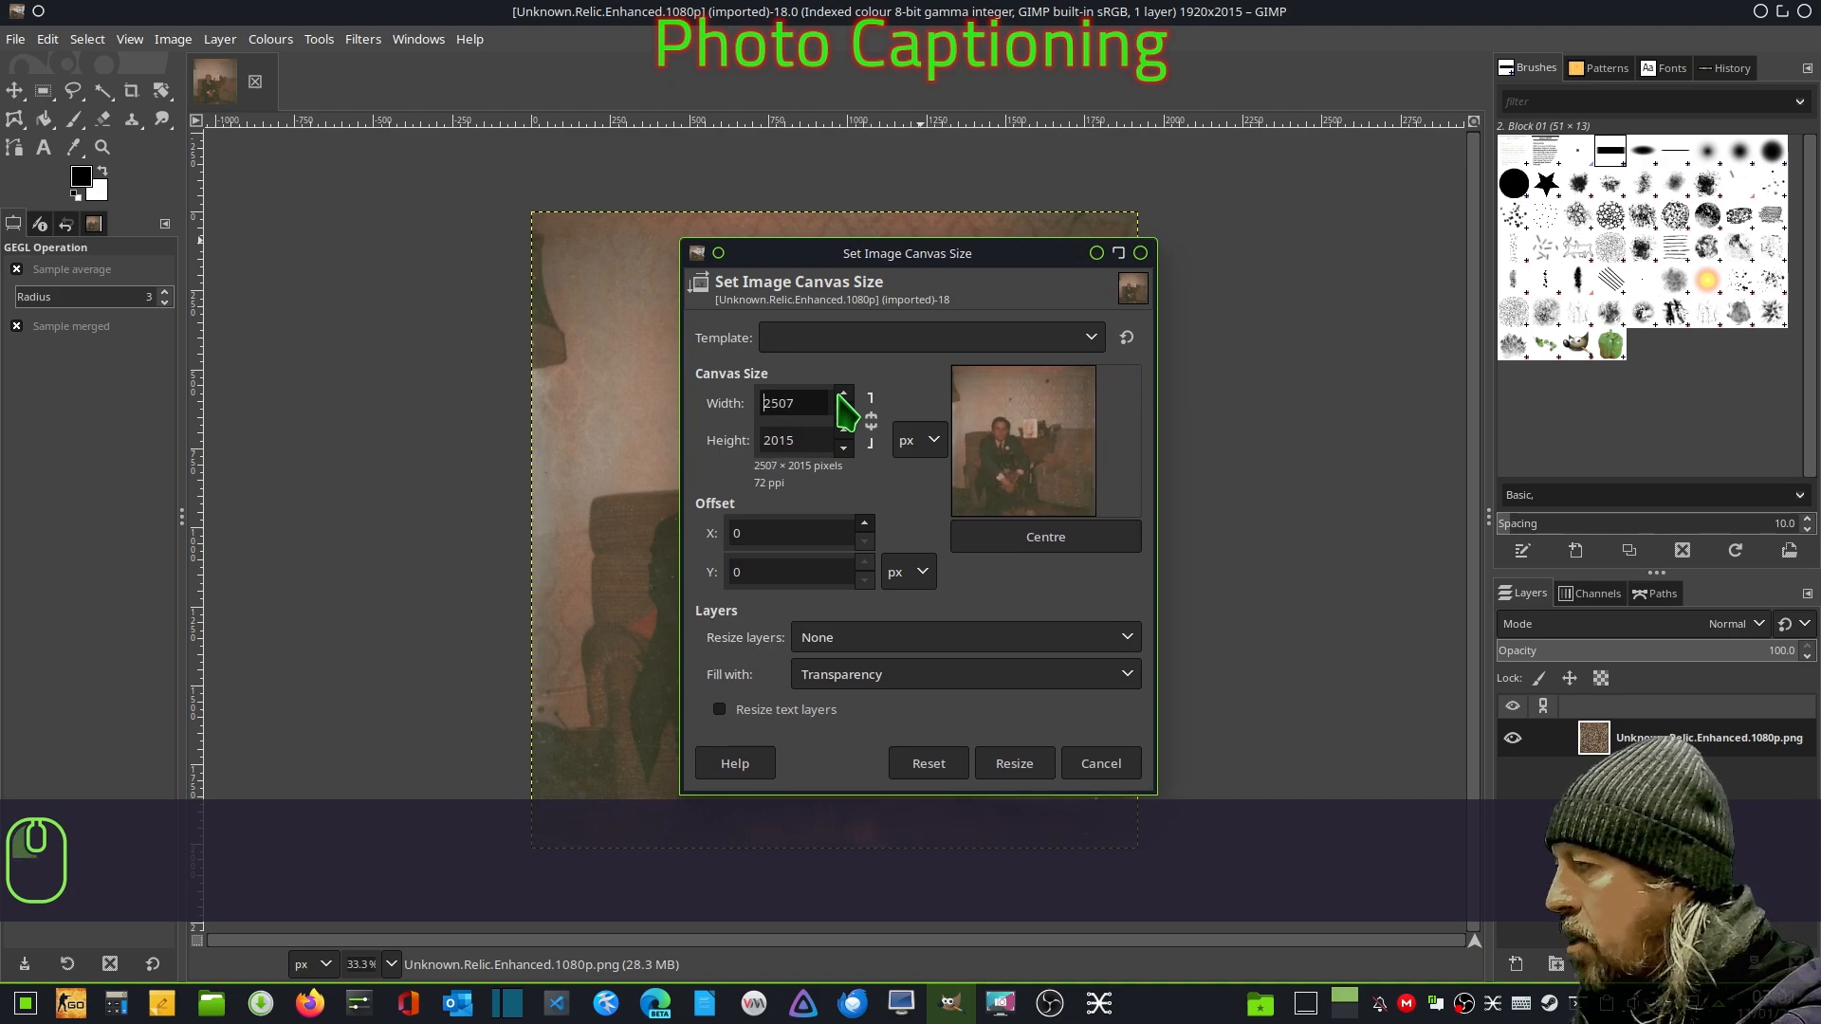
left_click(840, 395)
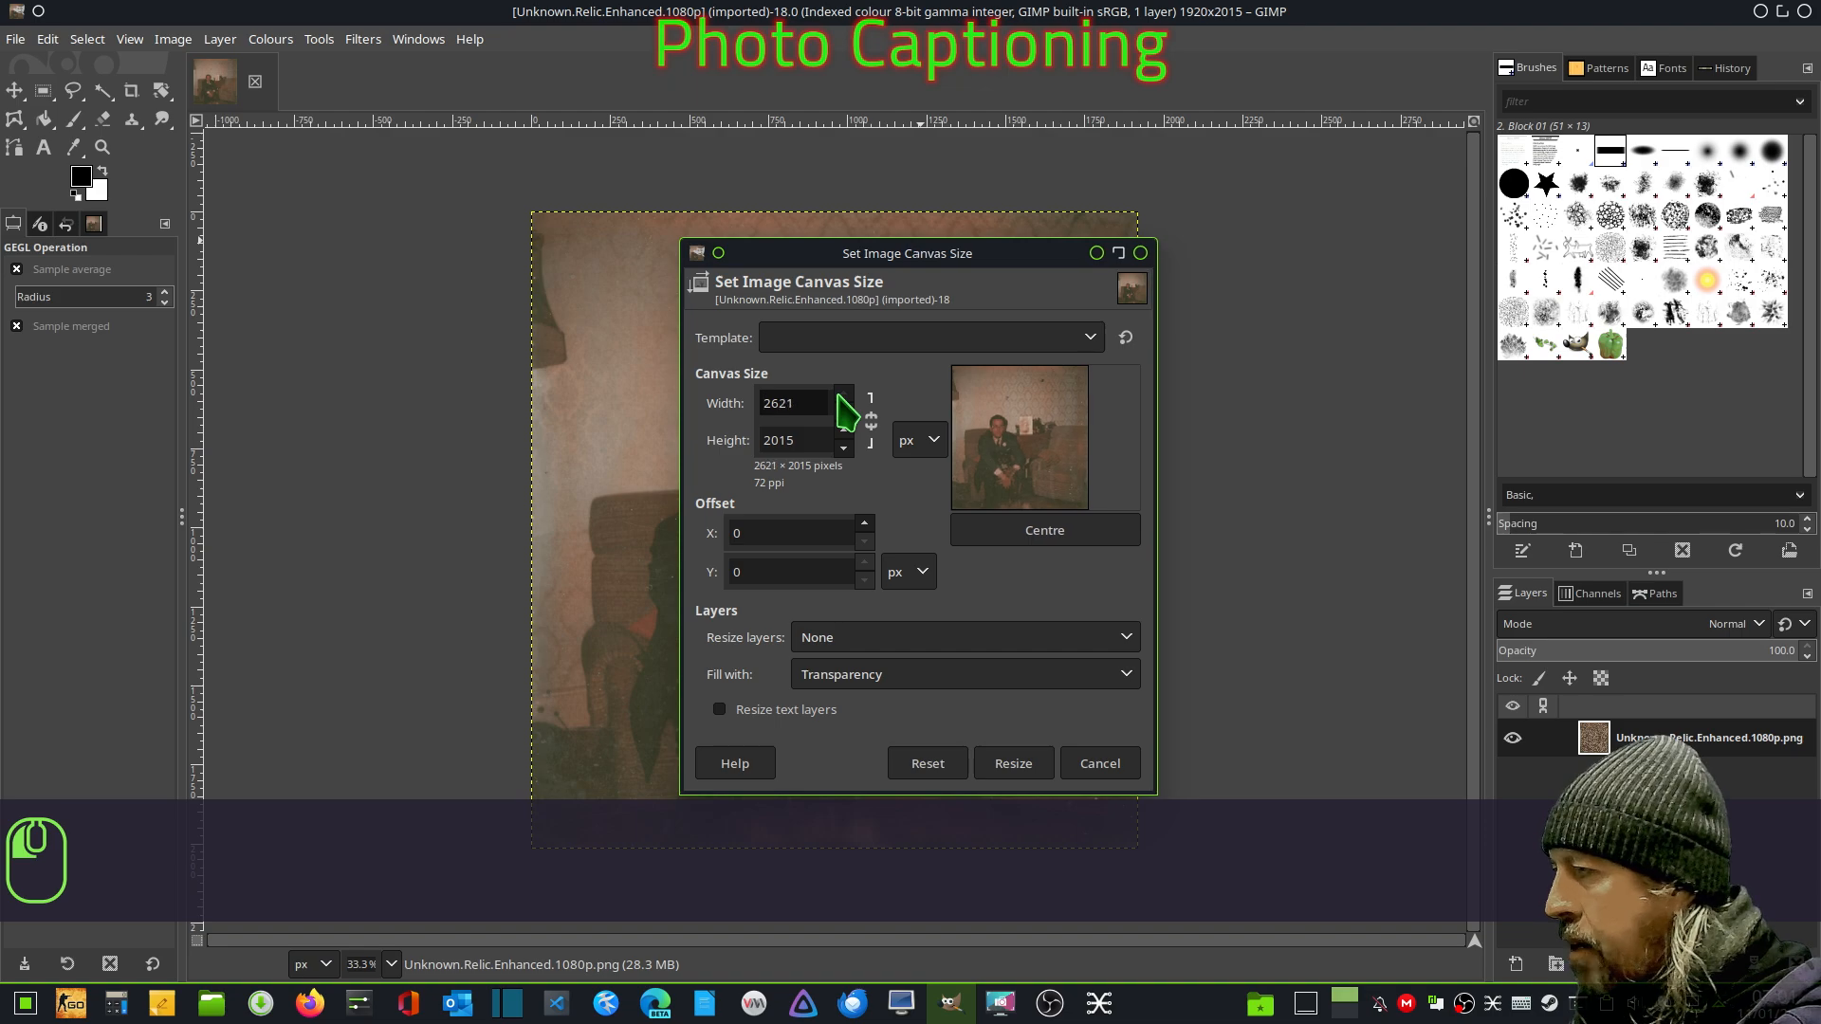
left_click(841, 394)
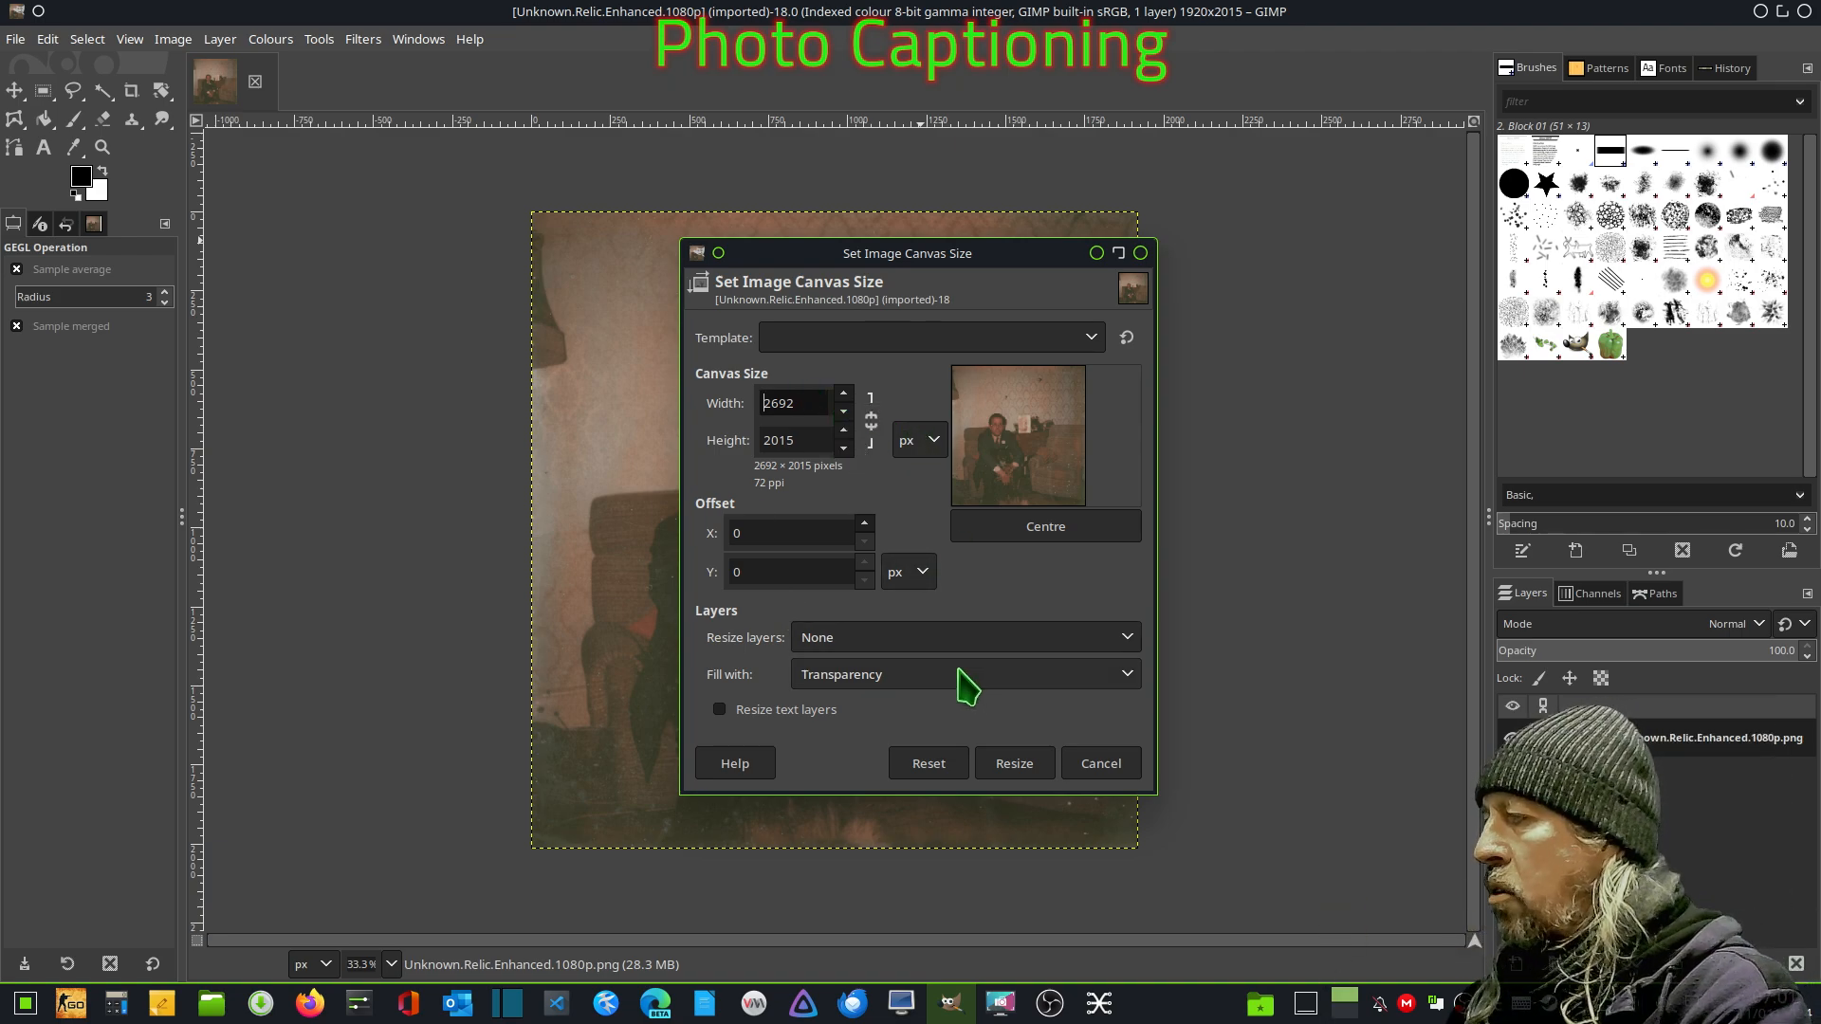
- Set the canvas resize to include all layers and fill with the background colour, and apply it
left_click(1120, 639)
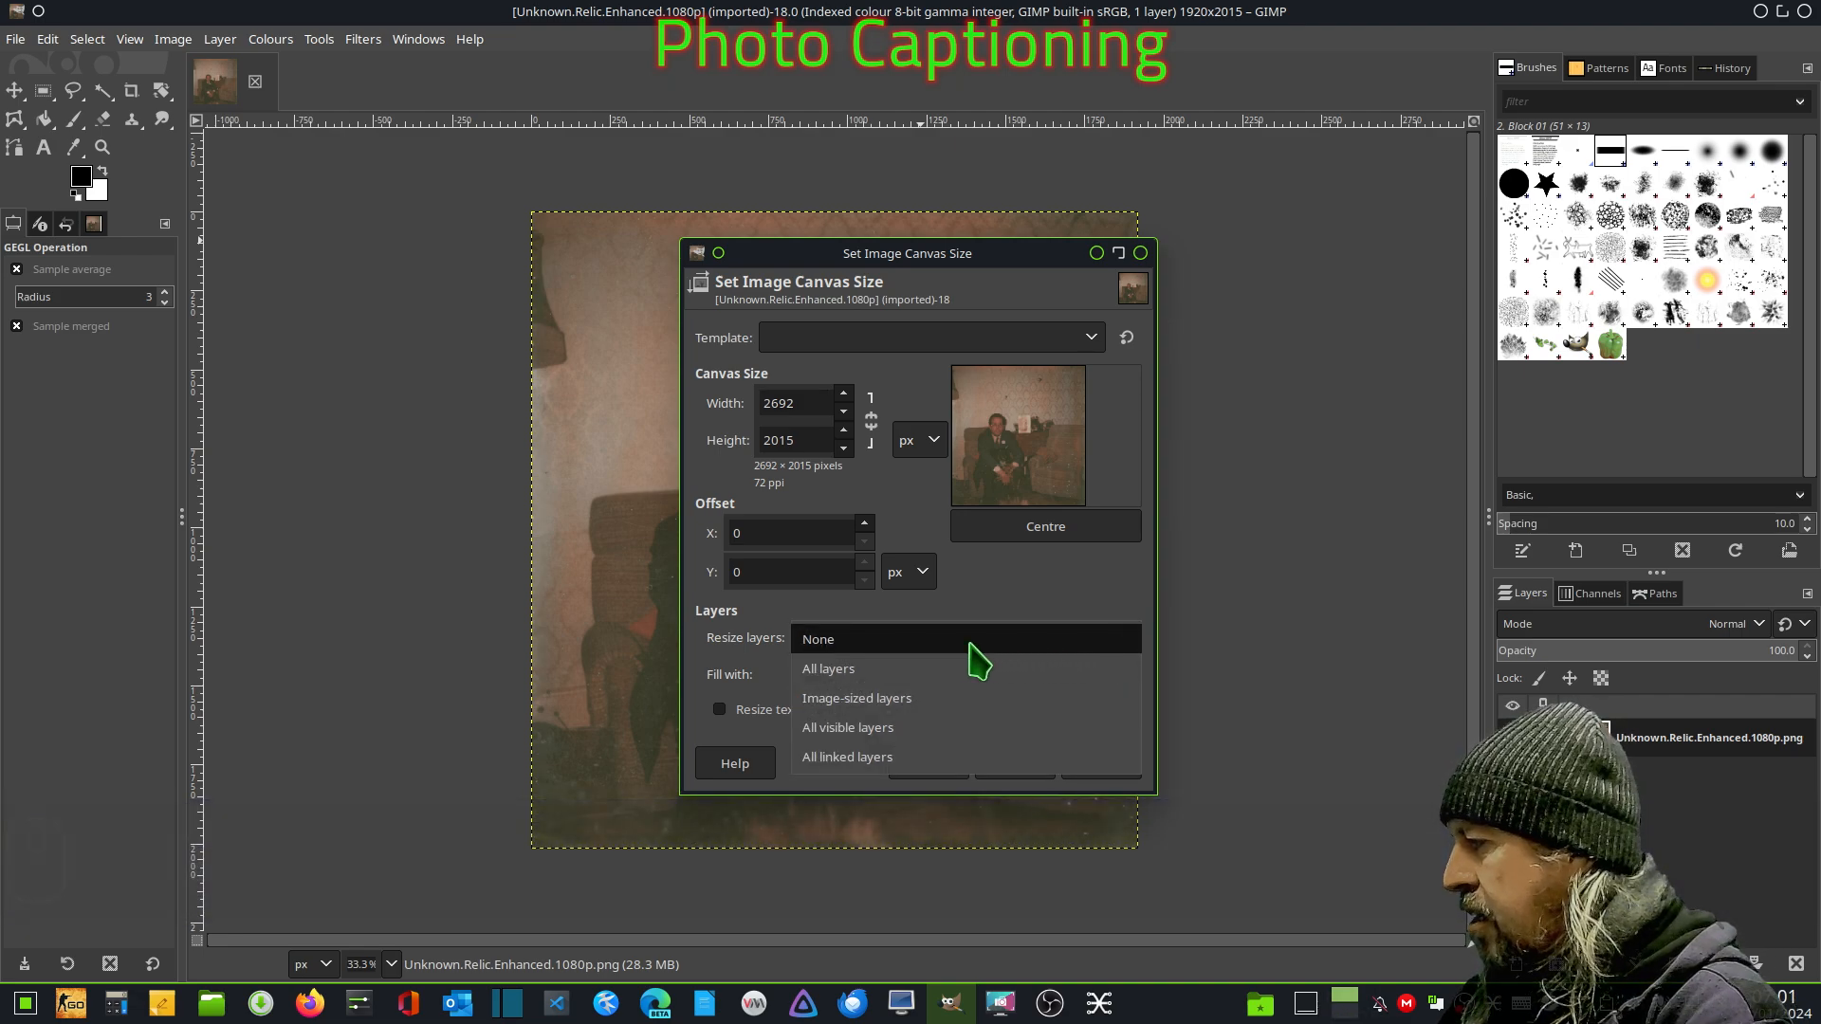
left_click(859, 679)
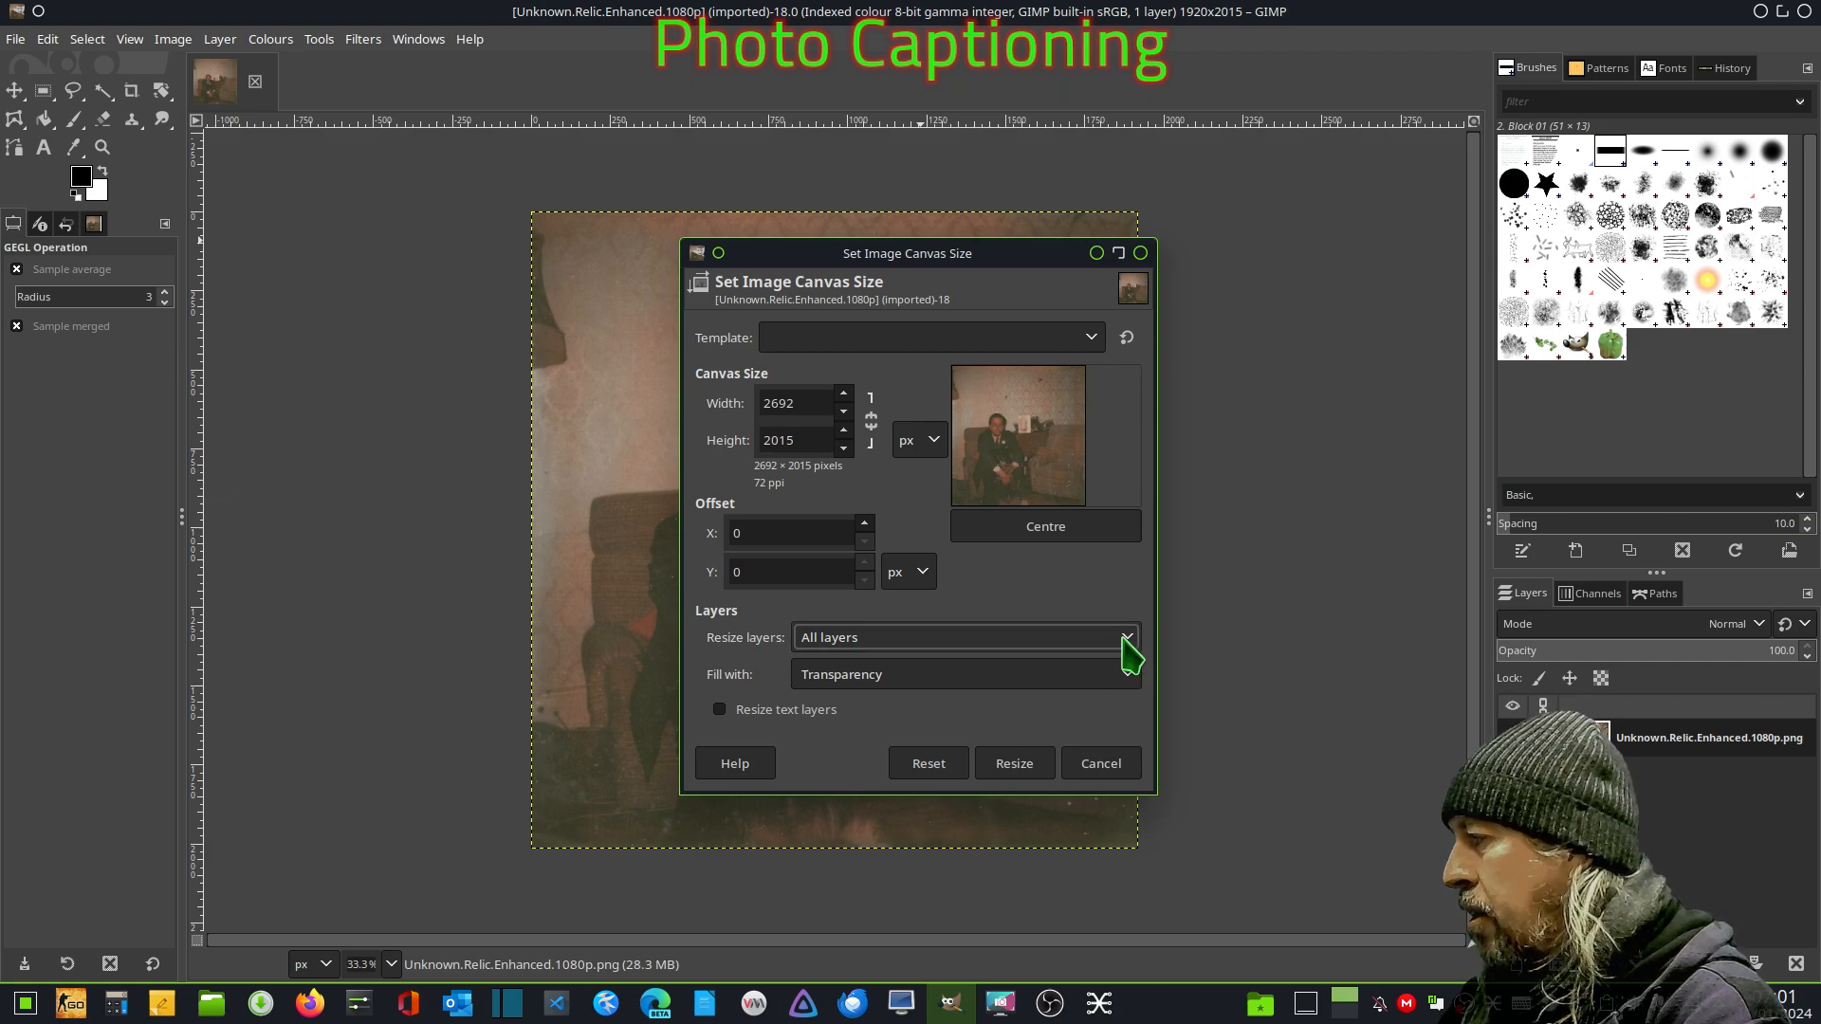
left_click(1138, 690)
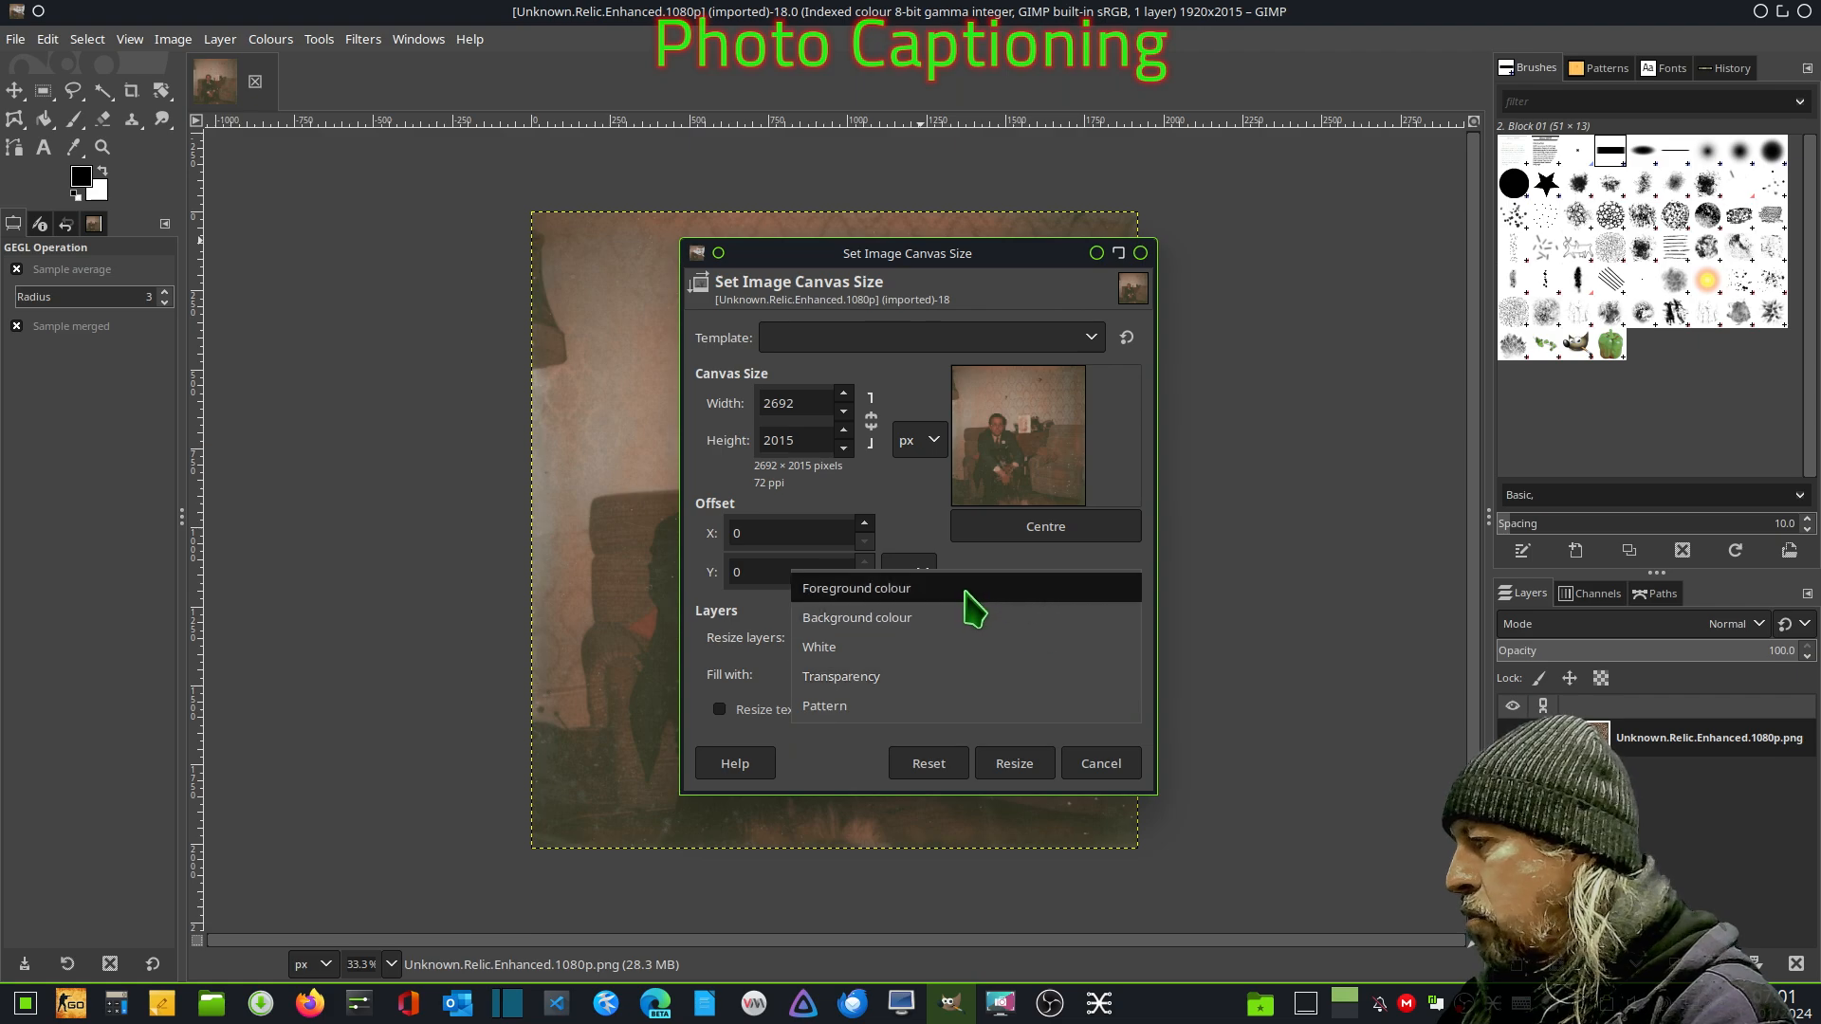
left_click(948, 621)
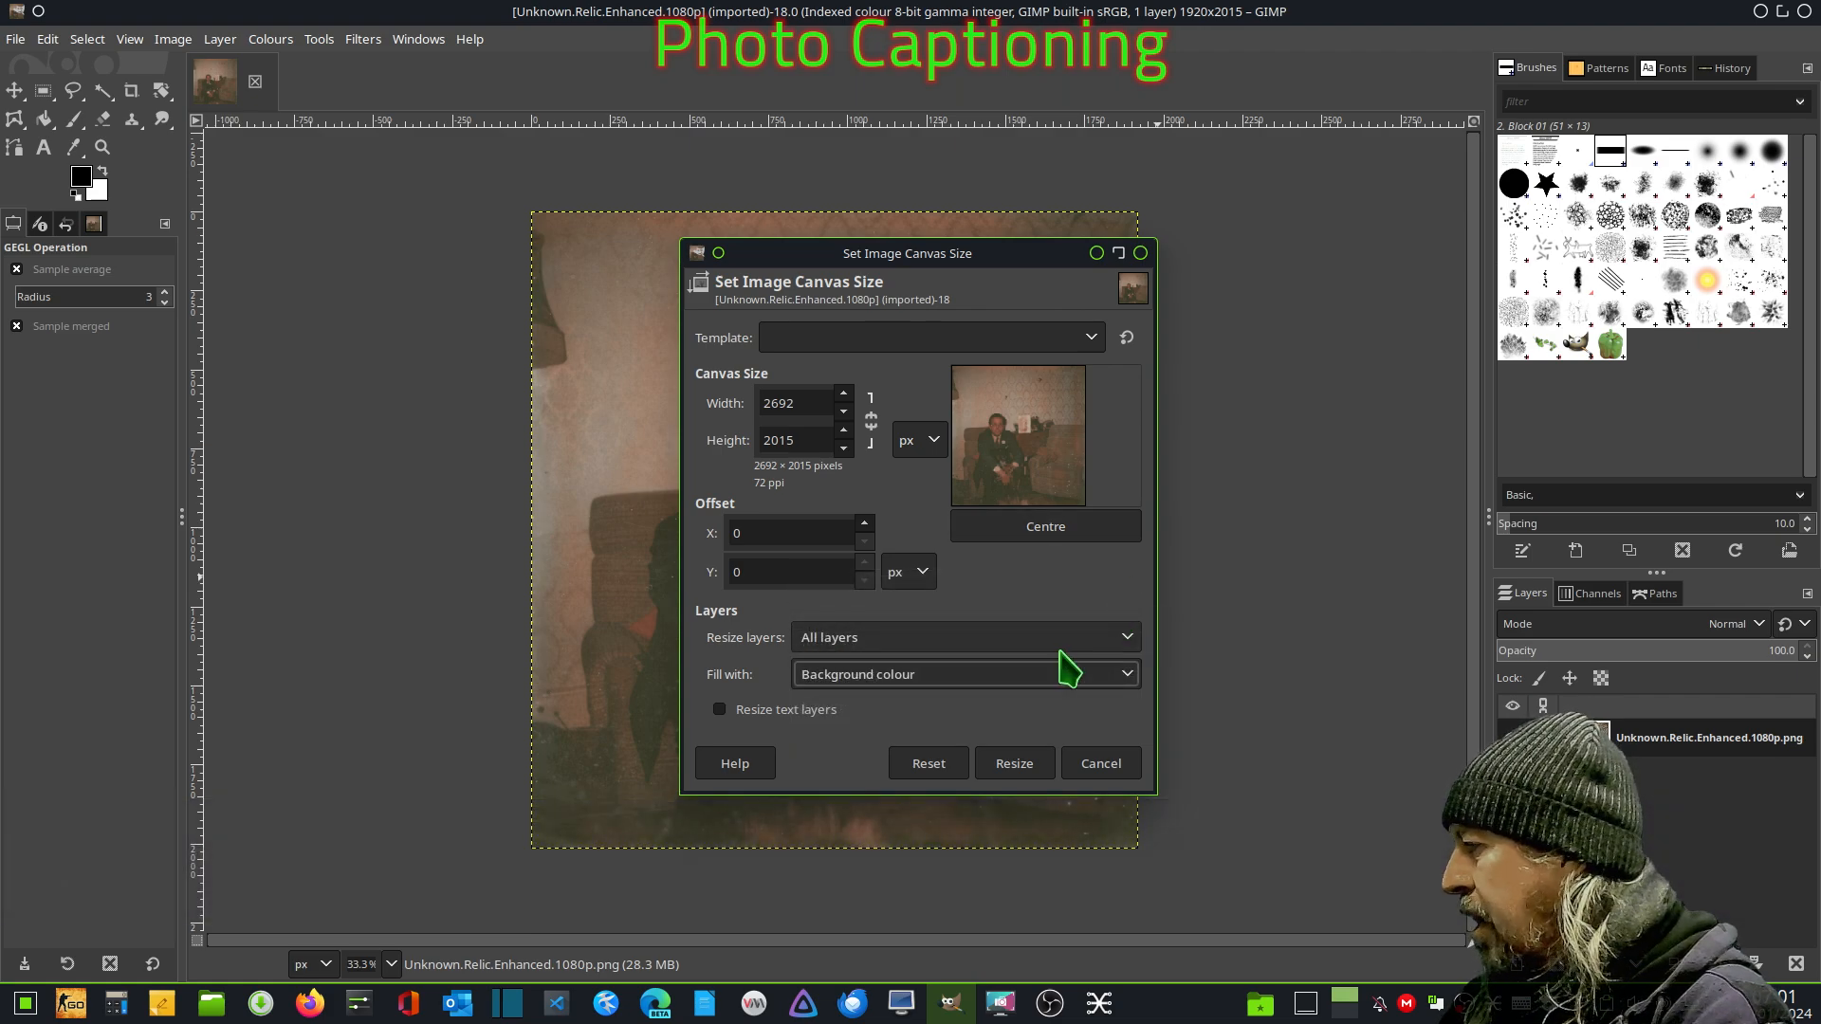
left_click(1015, 767)
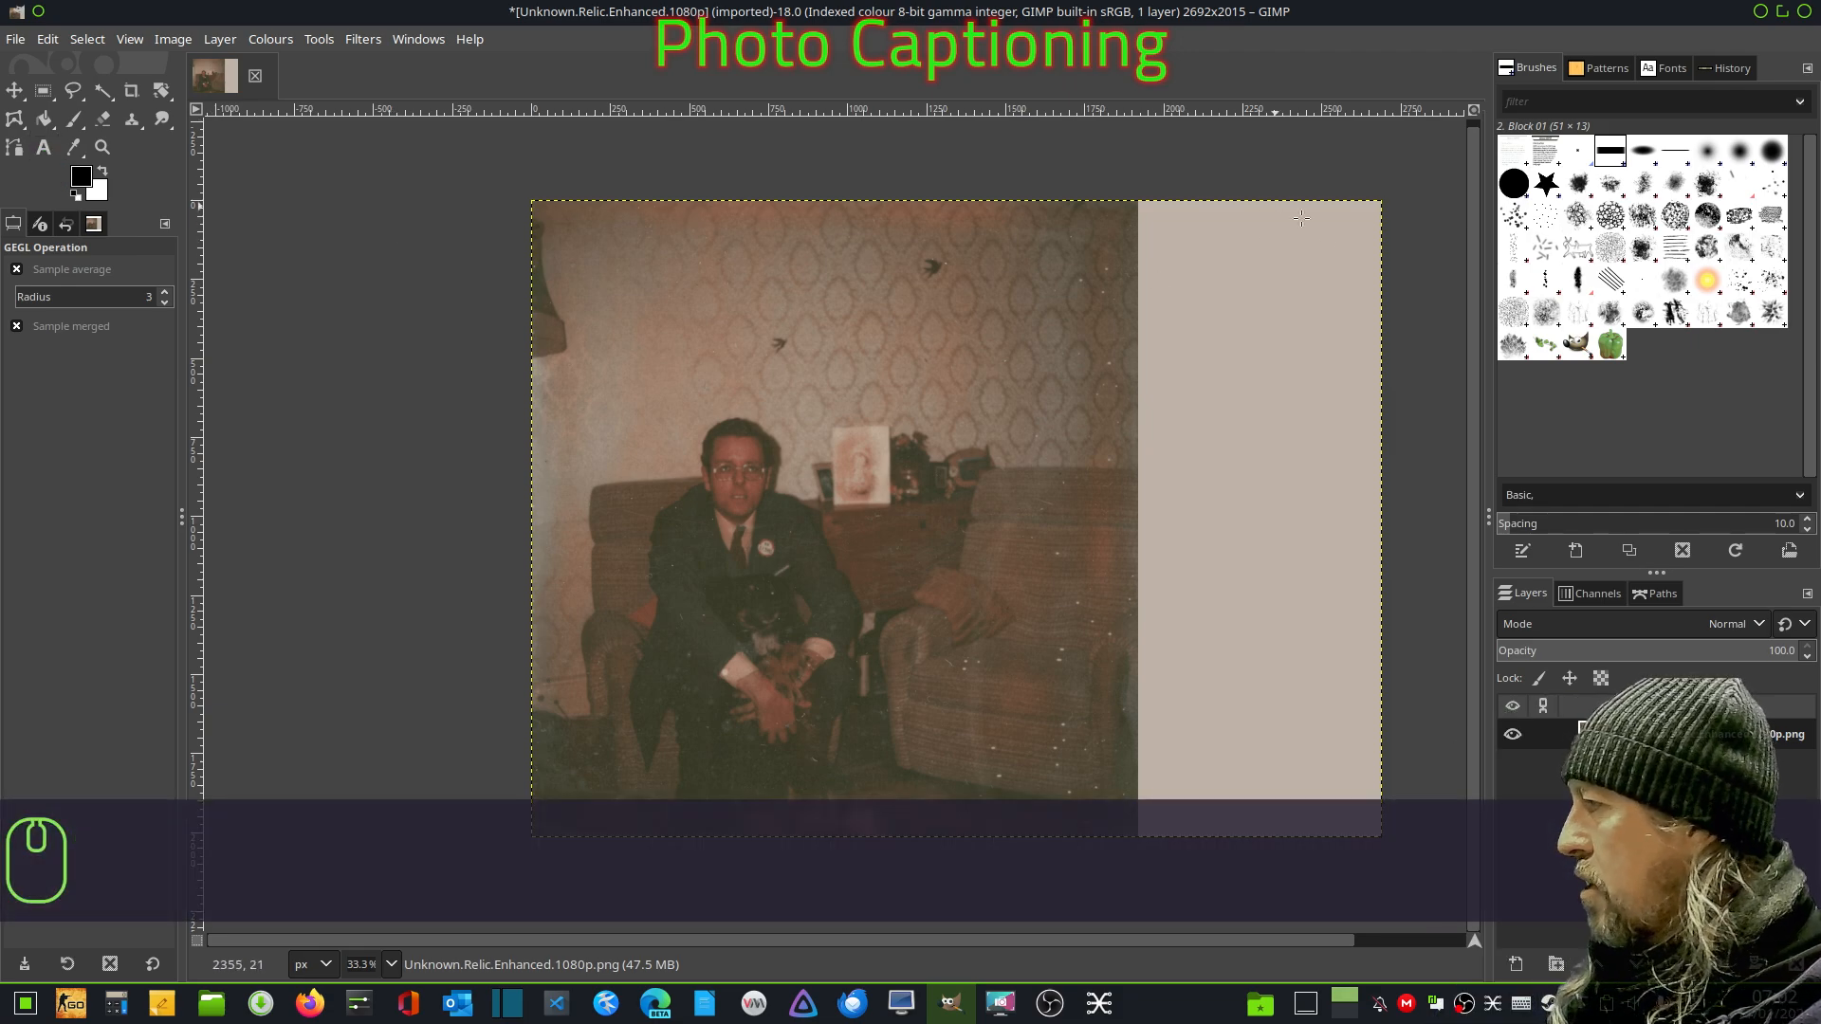
- Save the image as Unknown.Relic.Enhanced.1080p.Caption.xcf in the Caption Unknown Relic folder
key("ctrl+s")
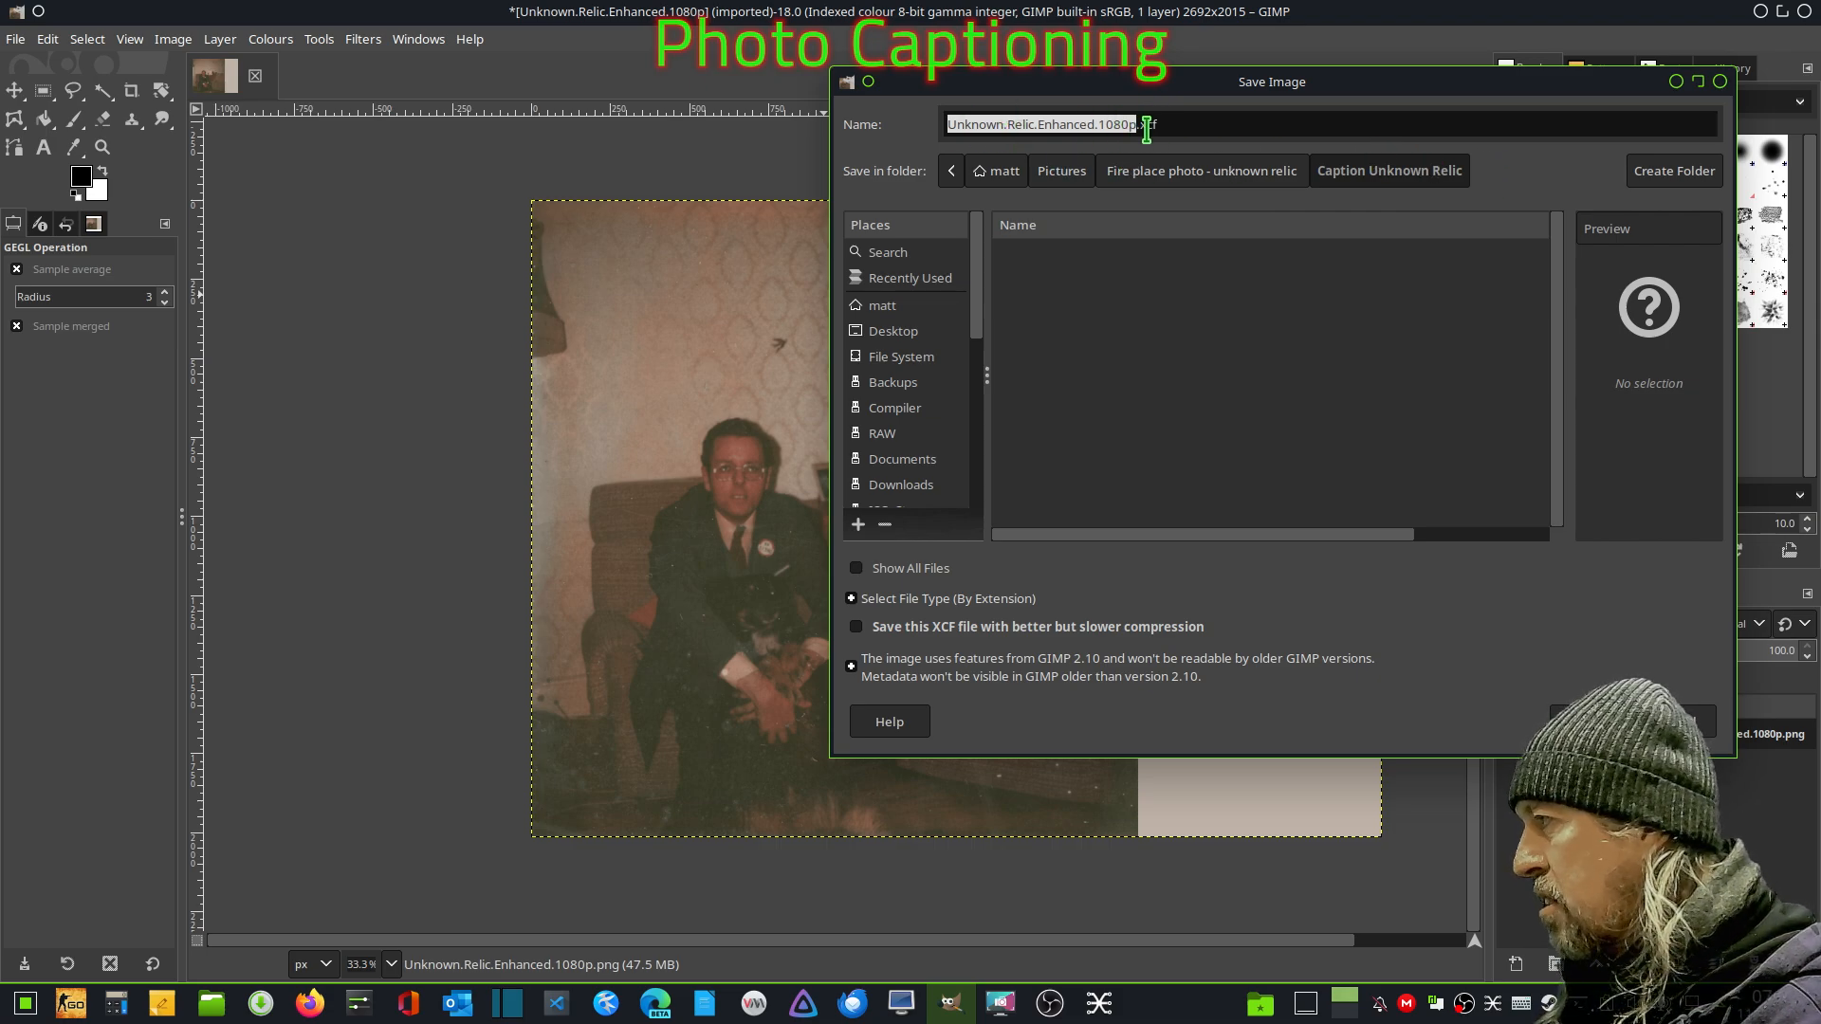
left_click(1138, 125)
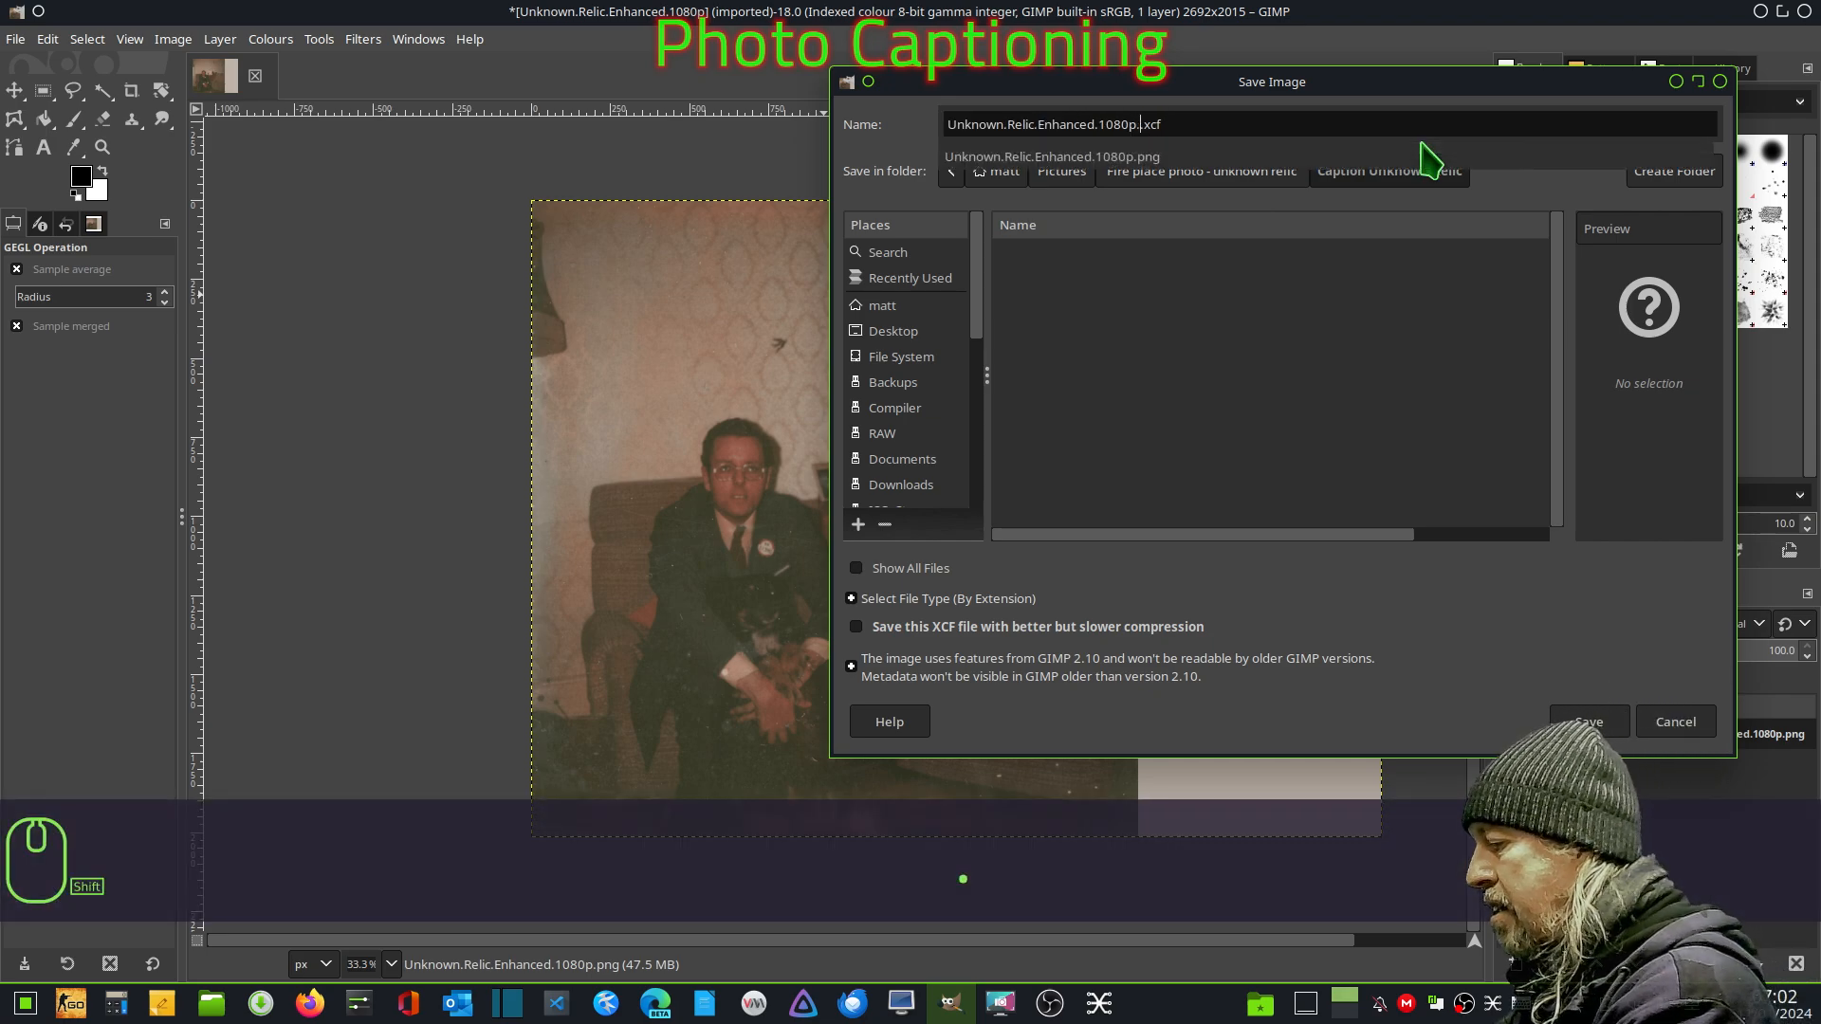
type(".Caption.")
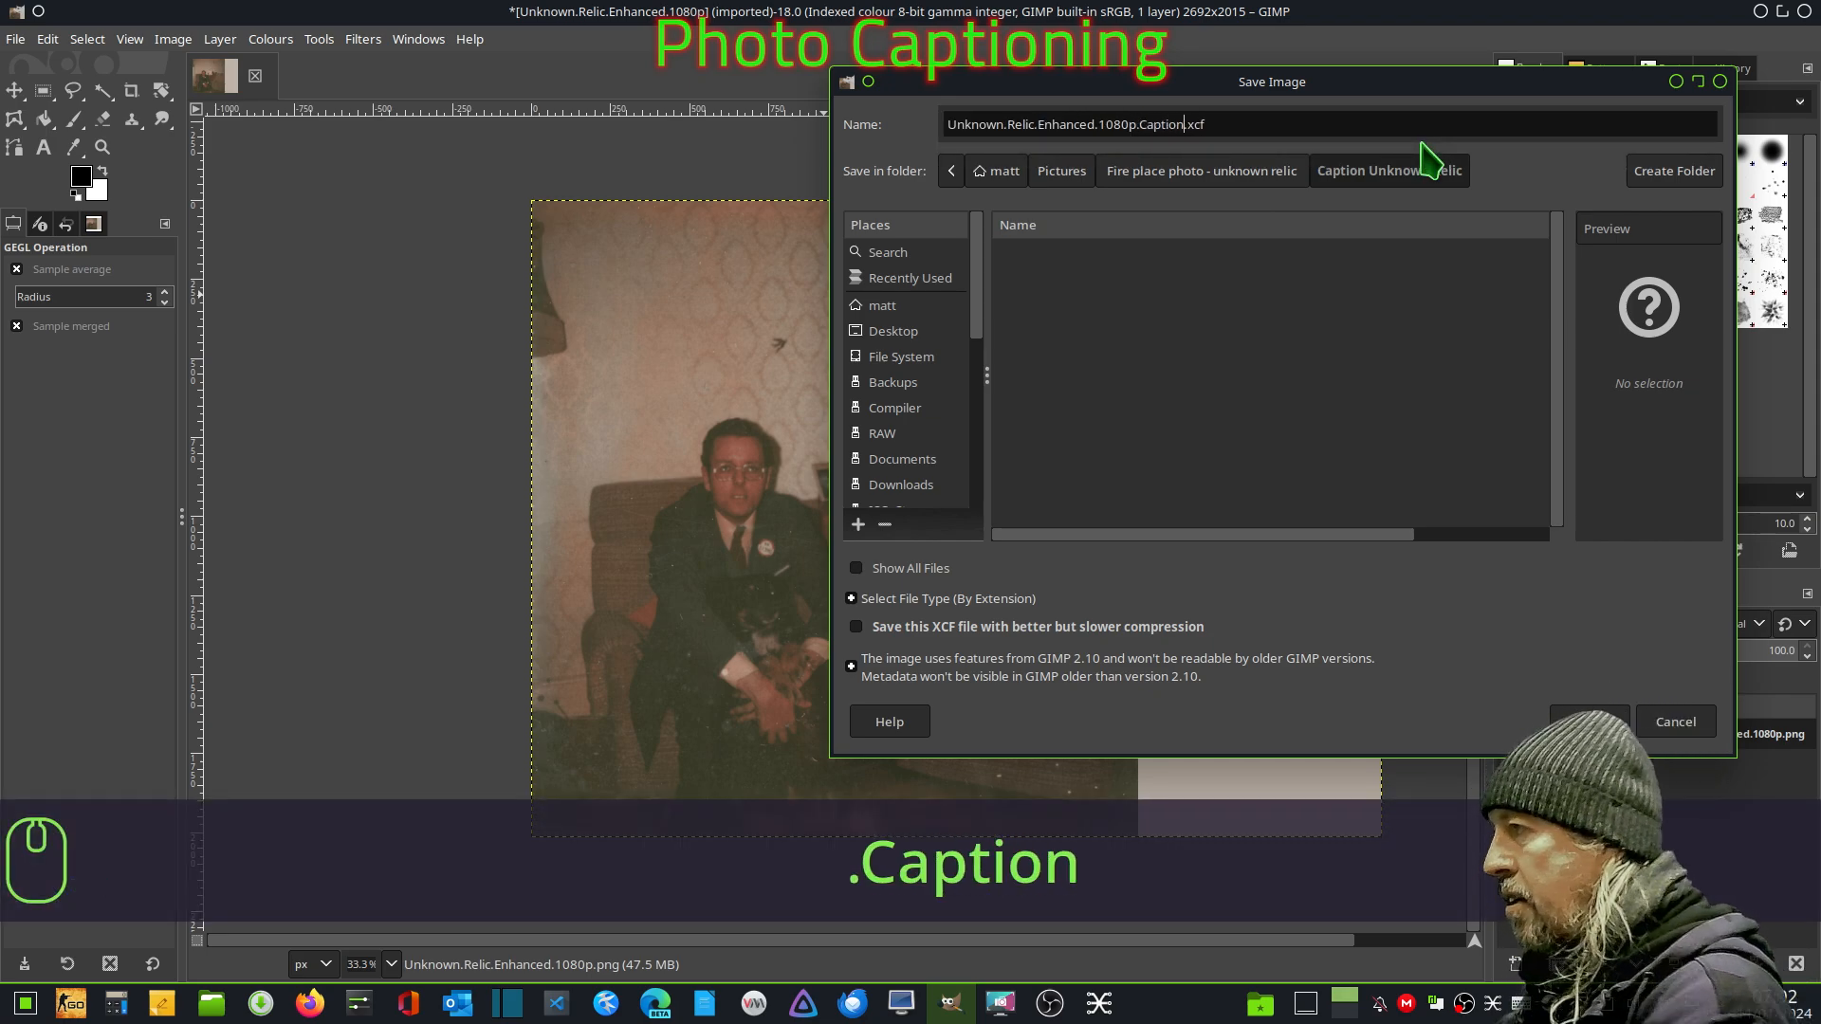
left_click(1677, 722)
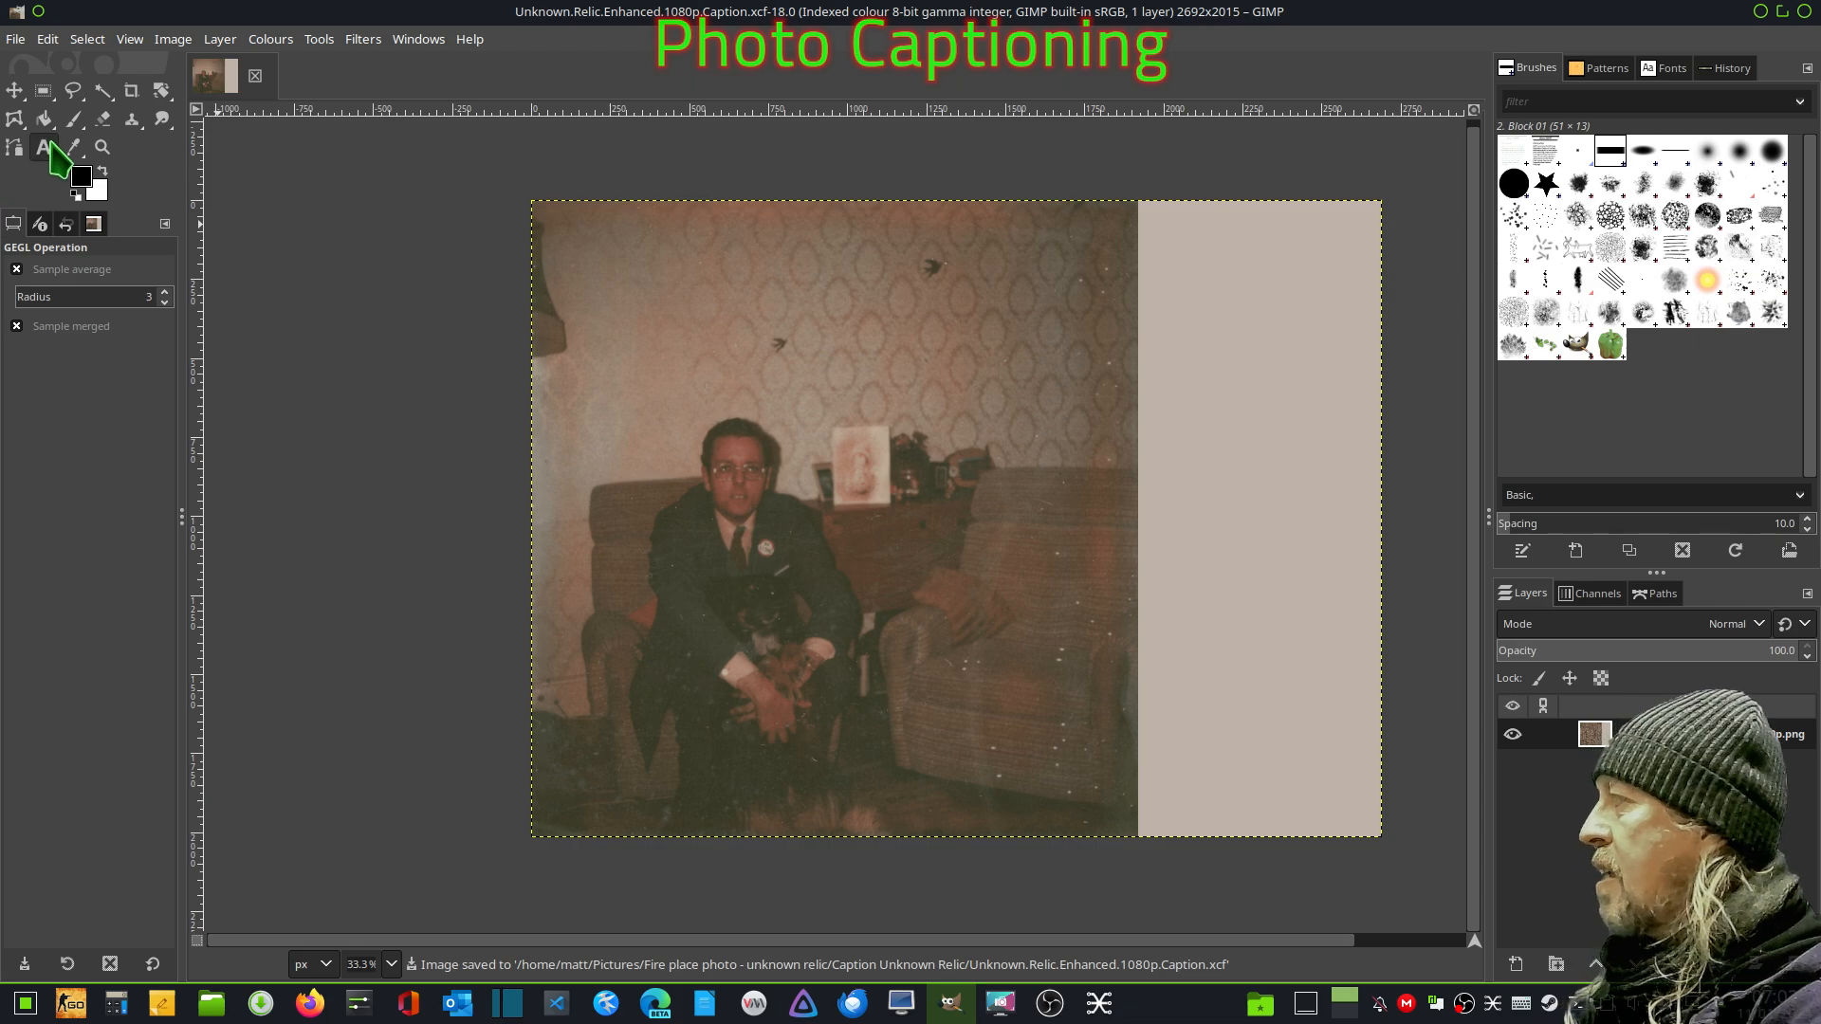
- Add the sample text "AAFGGFG" in black 64 px Sunflower Light near the top of the blank strip beside the photo
left_click(45, 148)
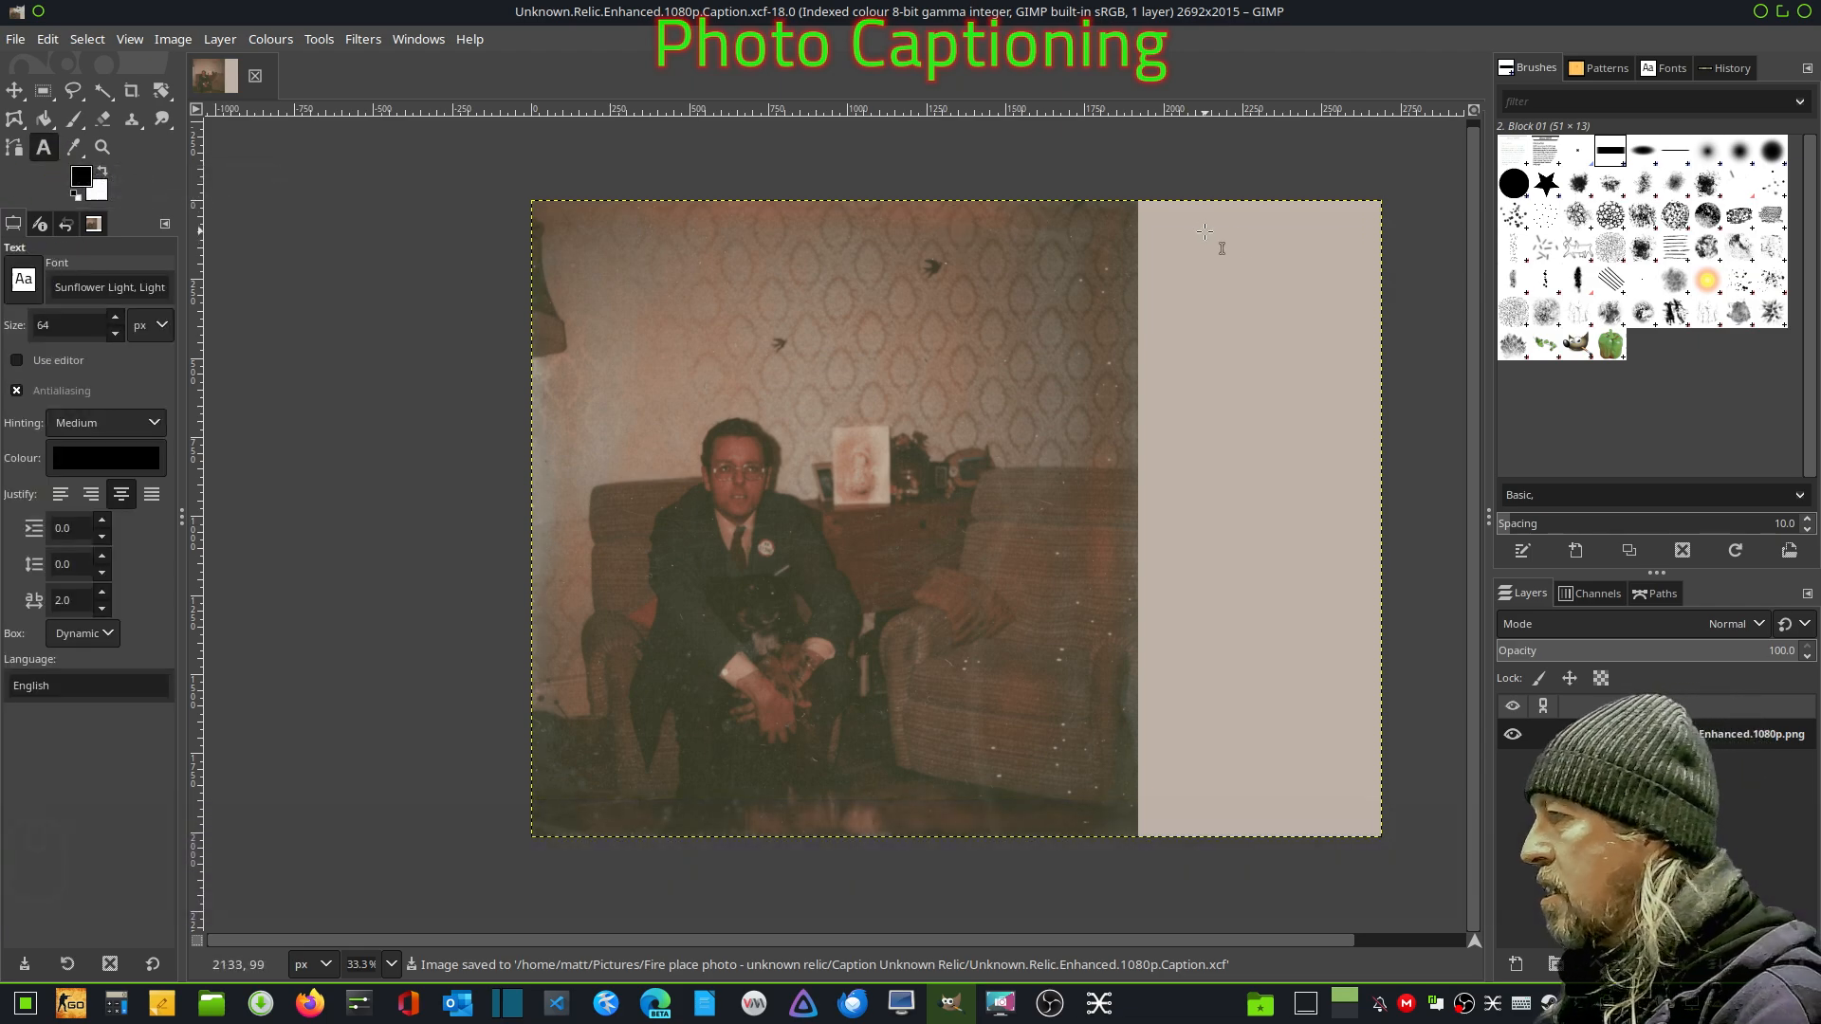
left_click(1150, 220)
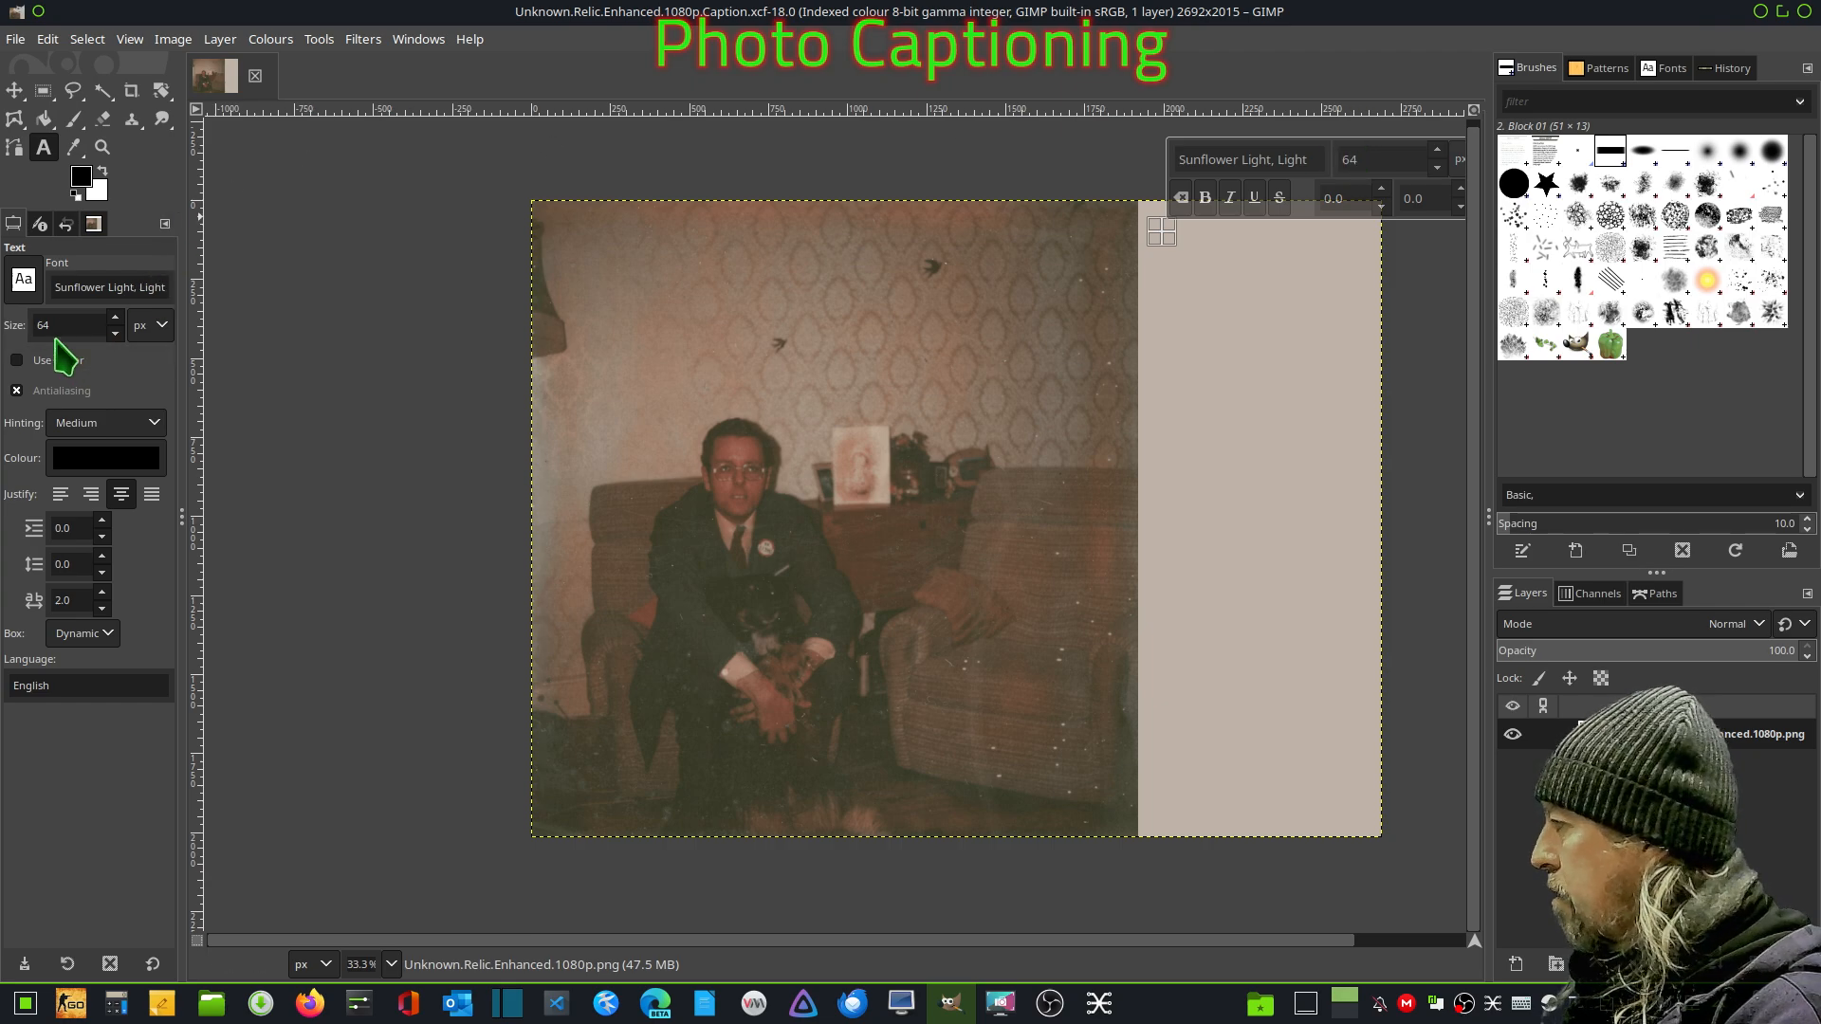
left_click(46, 150)
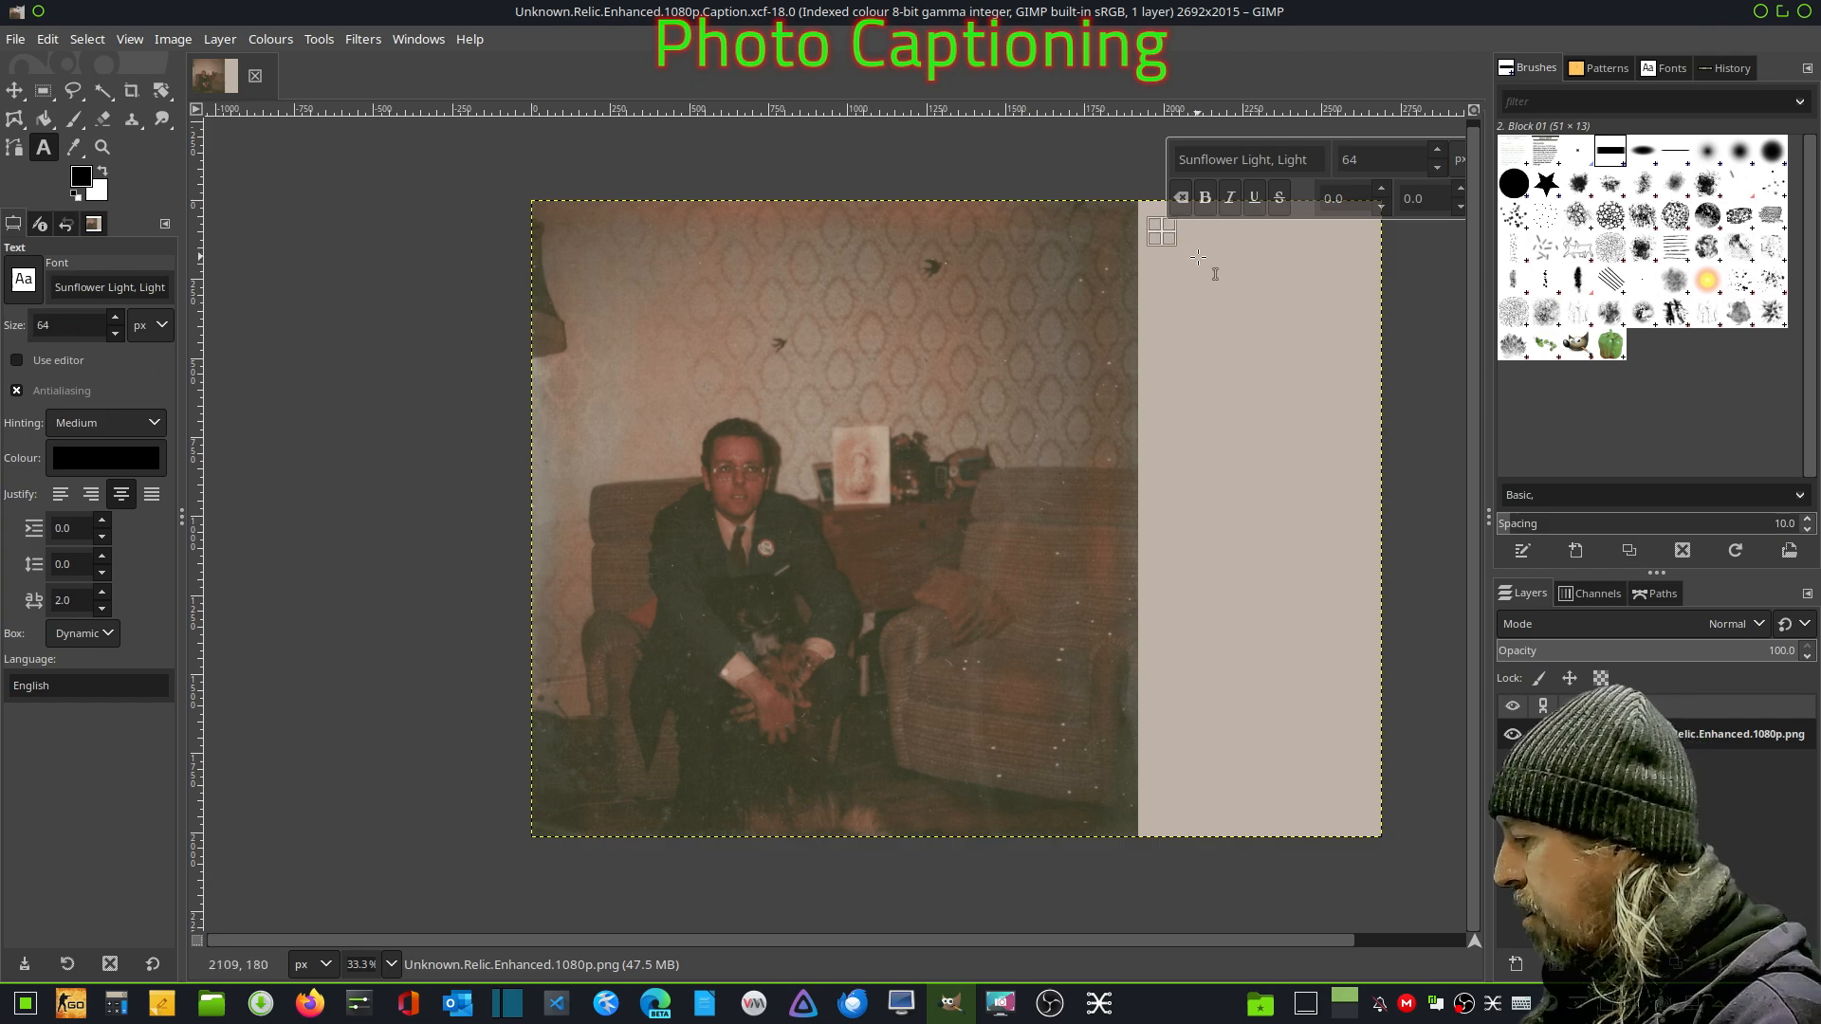
type("AAFGGFG")
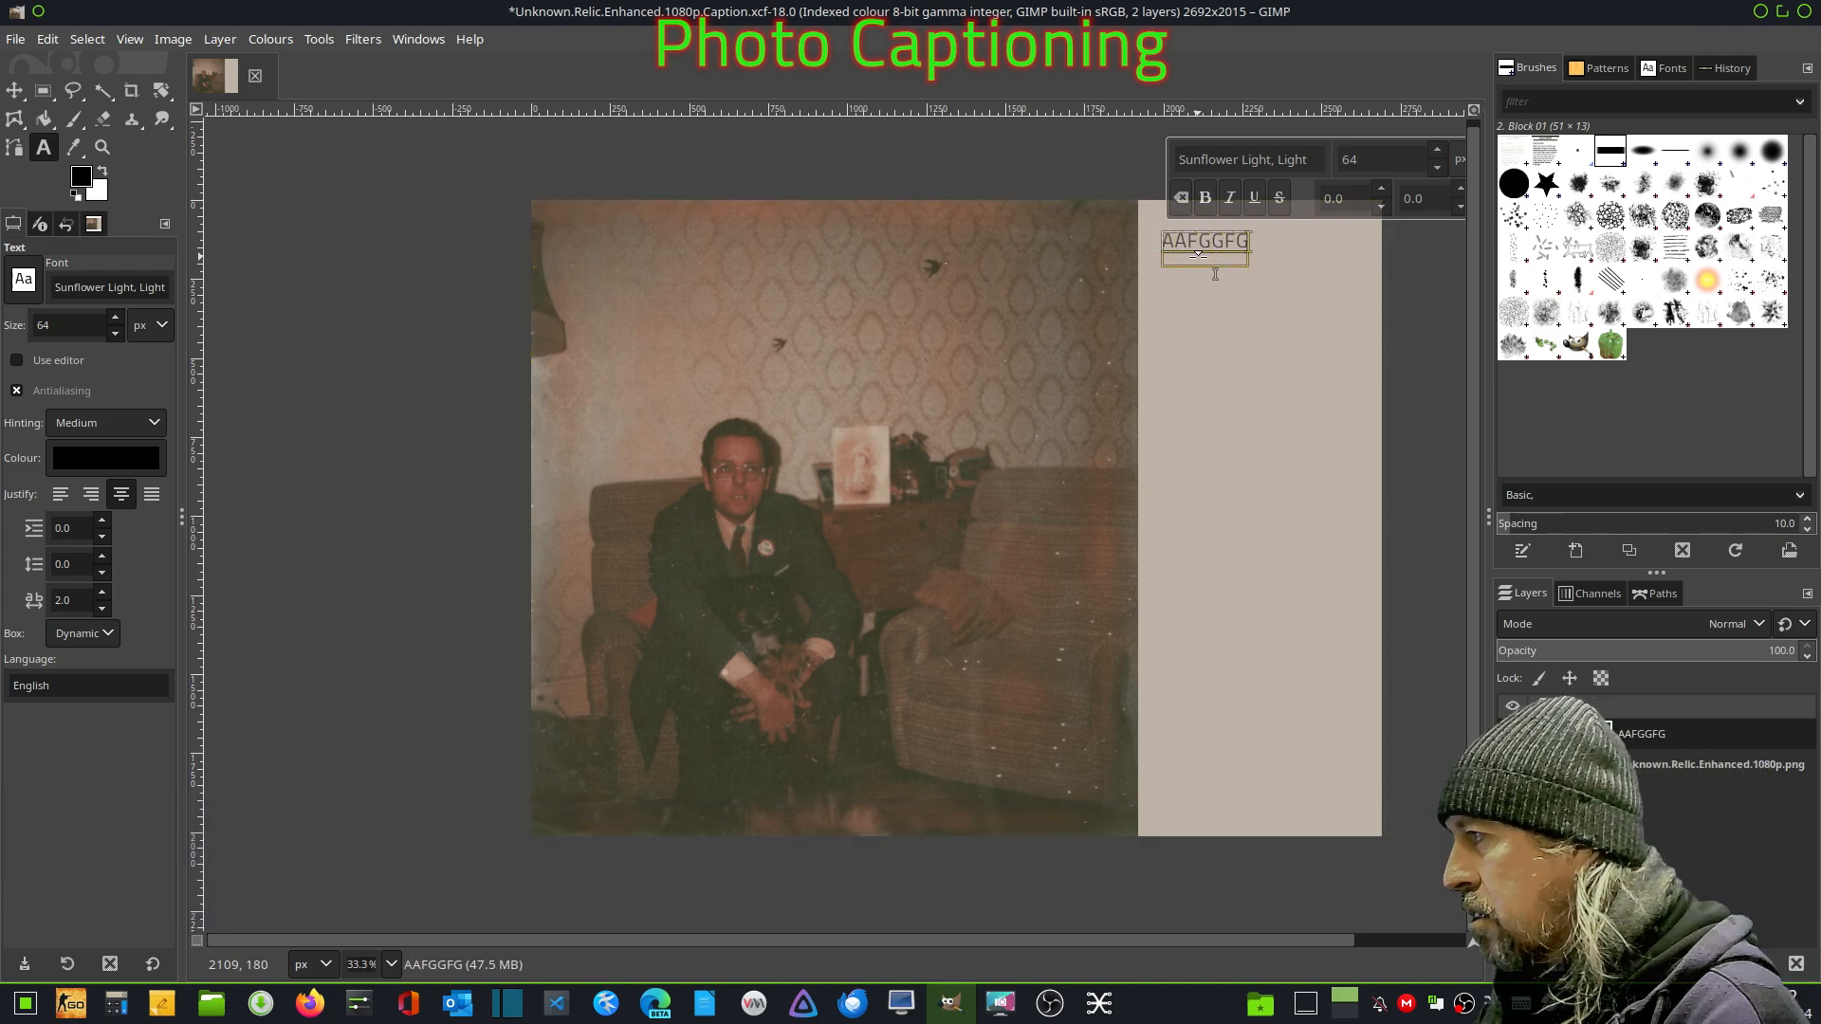
- Delete the sample text "AAFGGFG" from the blank strip and set the text font to Sunflower Medium
key("BackSpace")
key("BackSpace")
key("BackSpace")
key("BackSpace")
key("BackSpace")
key("BackSpace")
key("BackSpace")
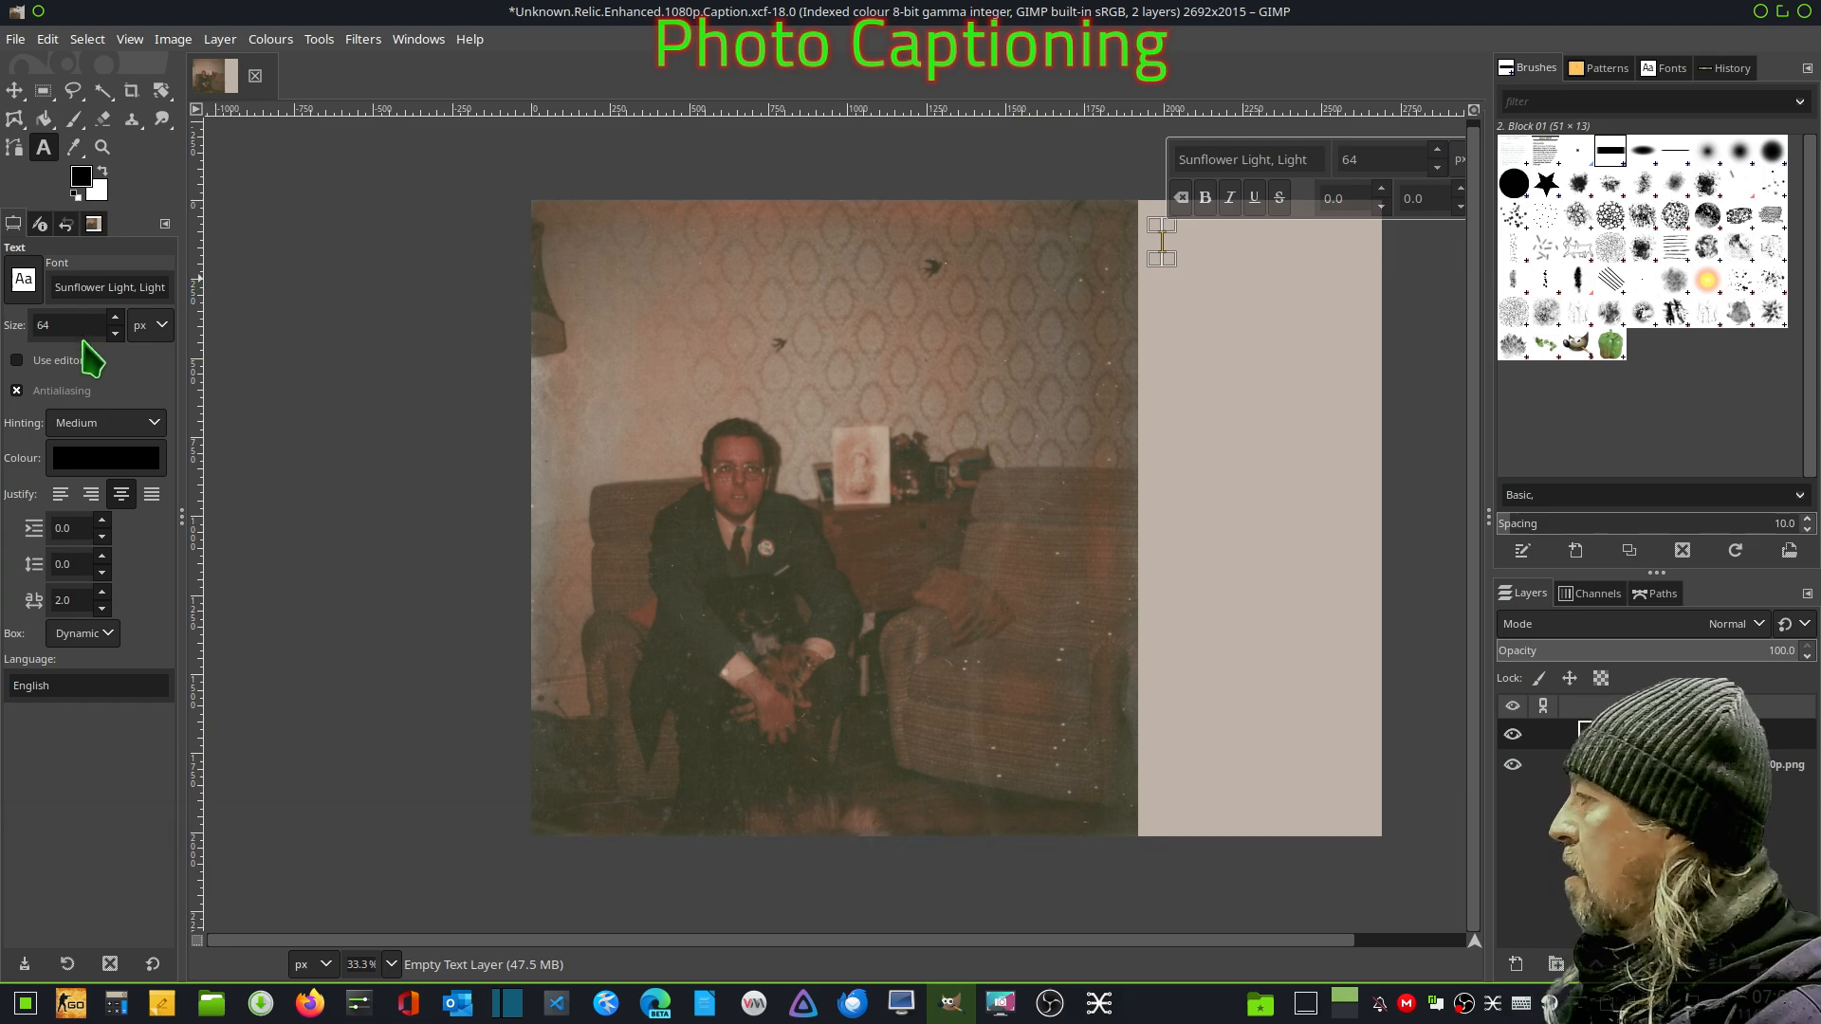
left_click(157, 290)
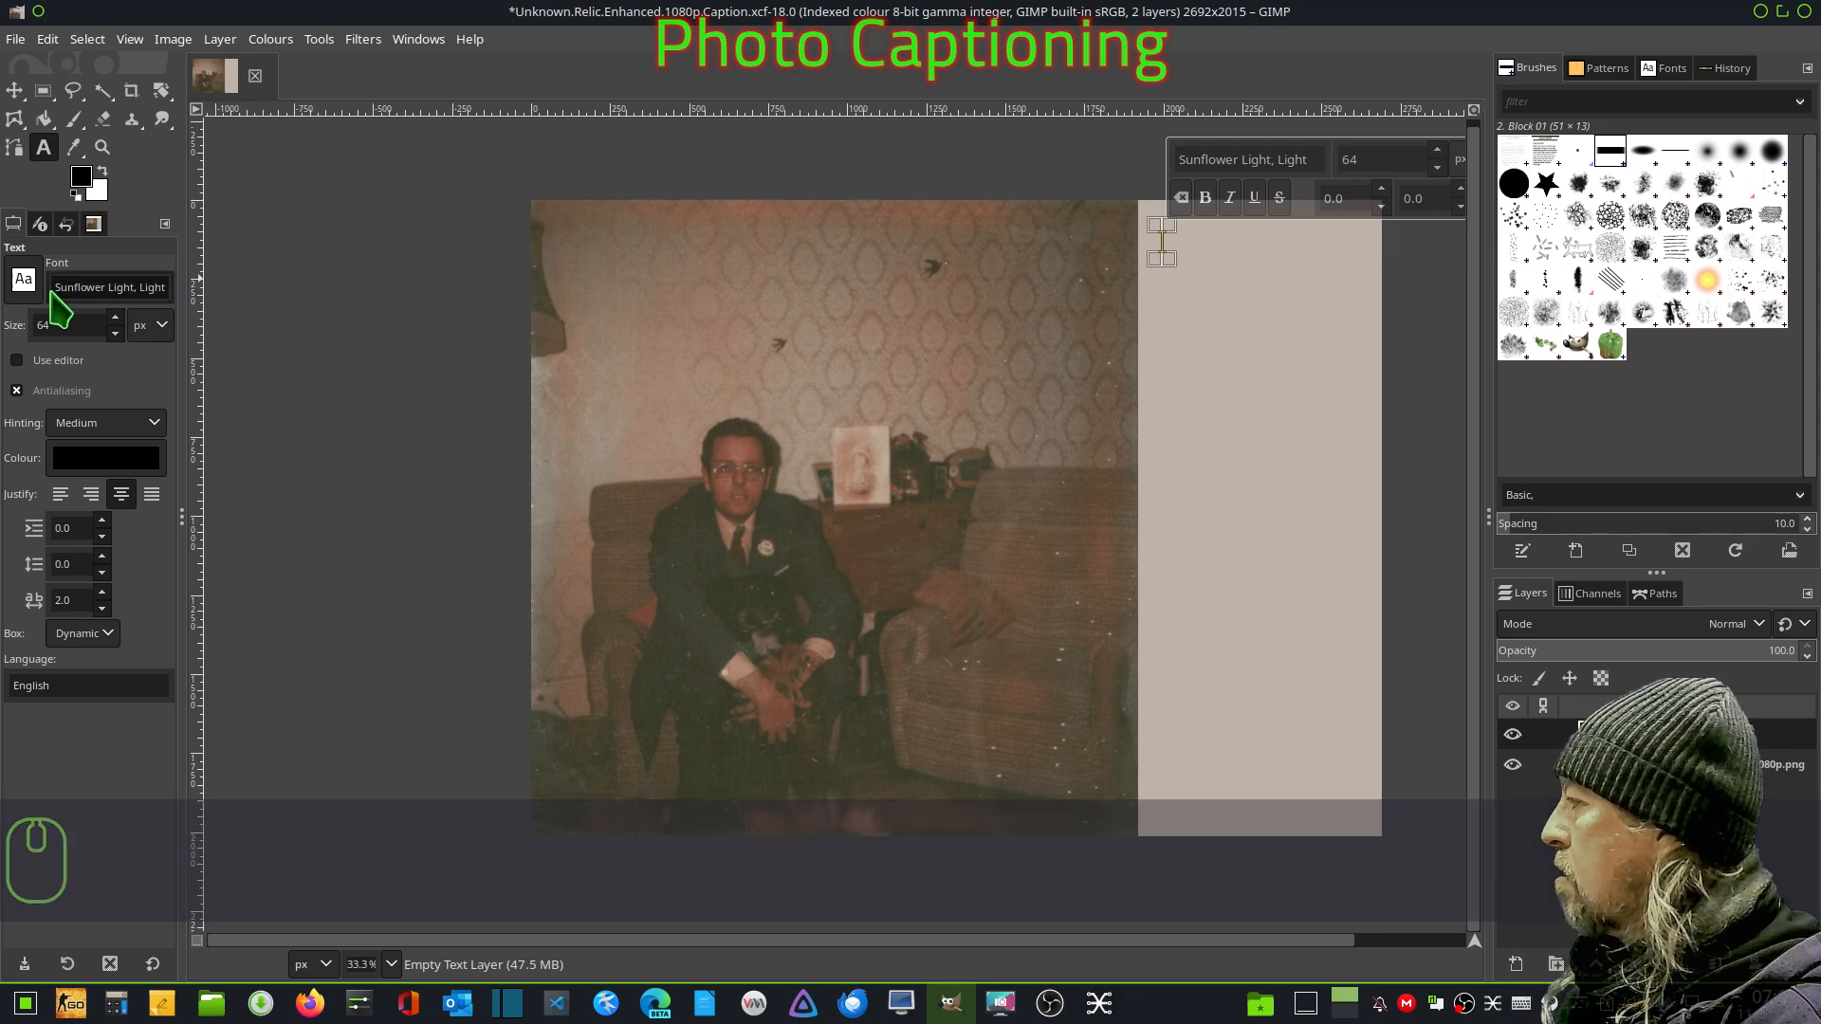
left_click(27, 287)
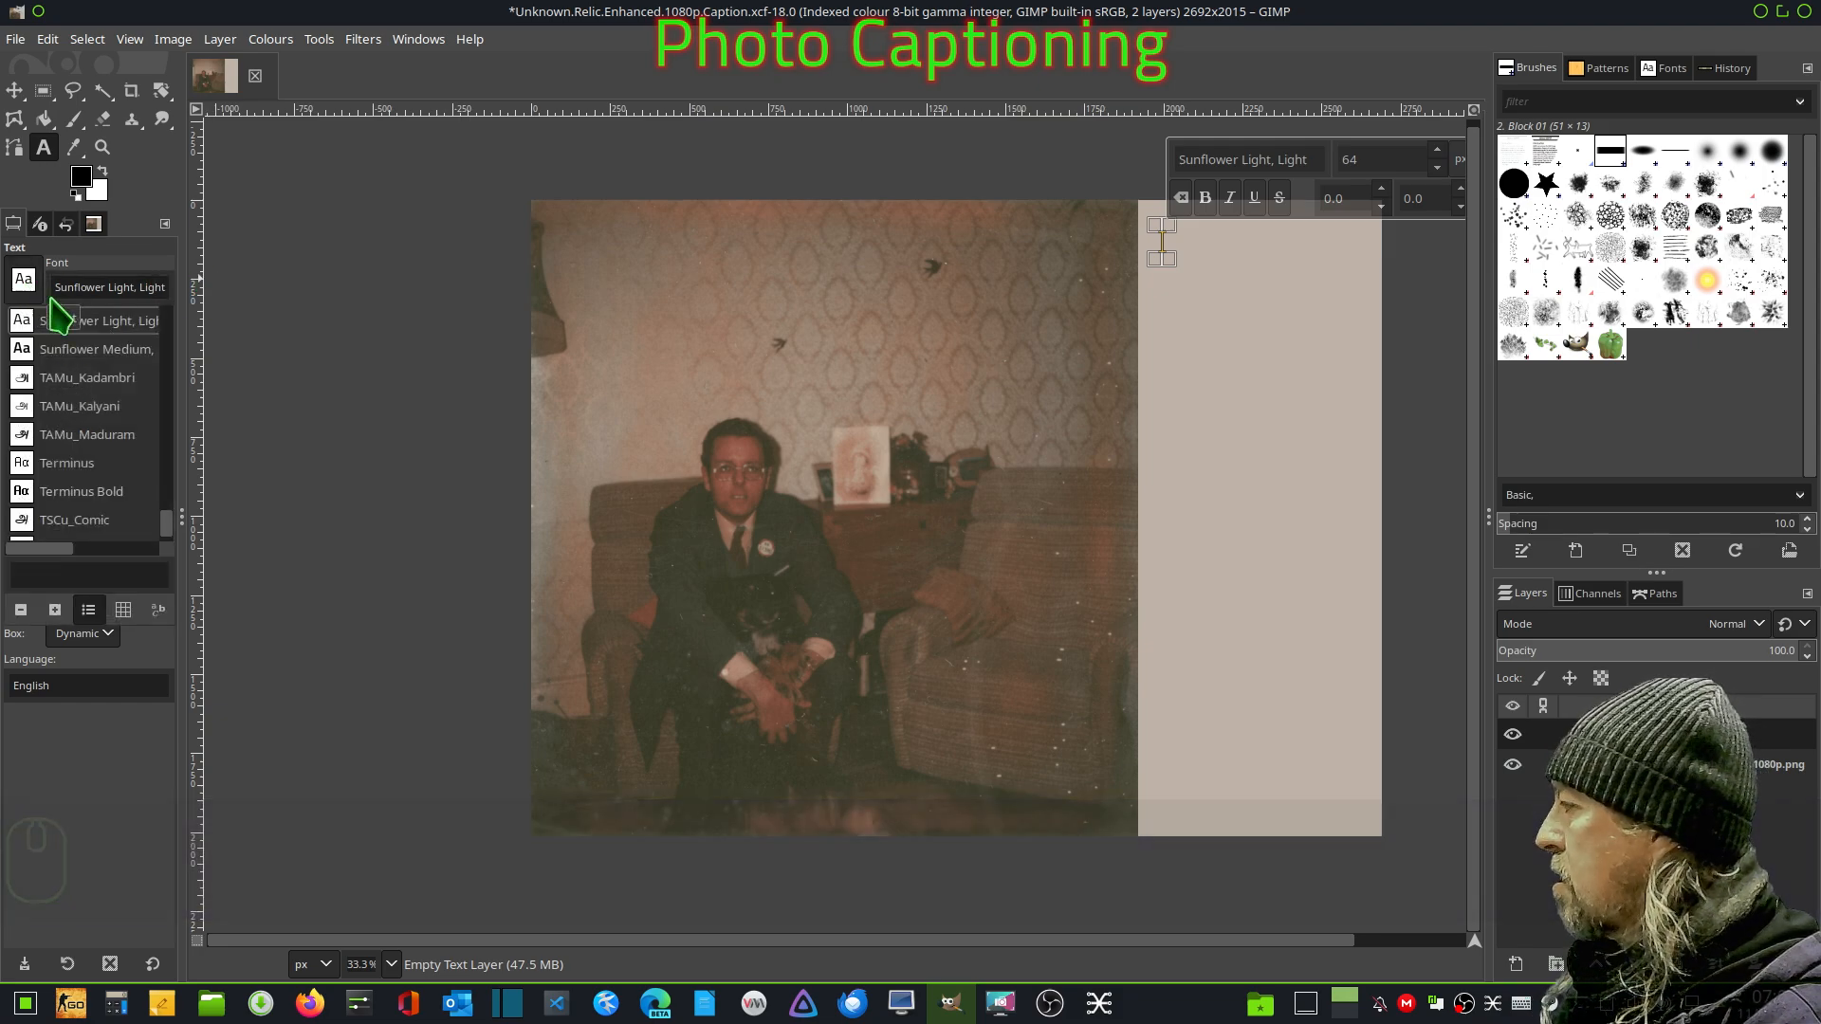
double_click(73, 358)
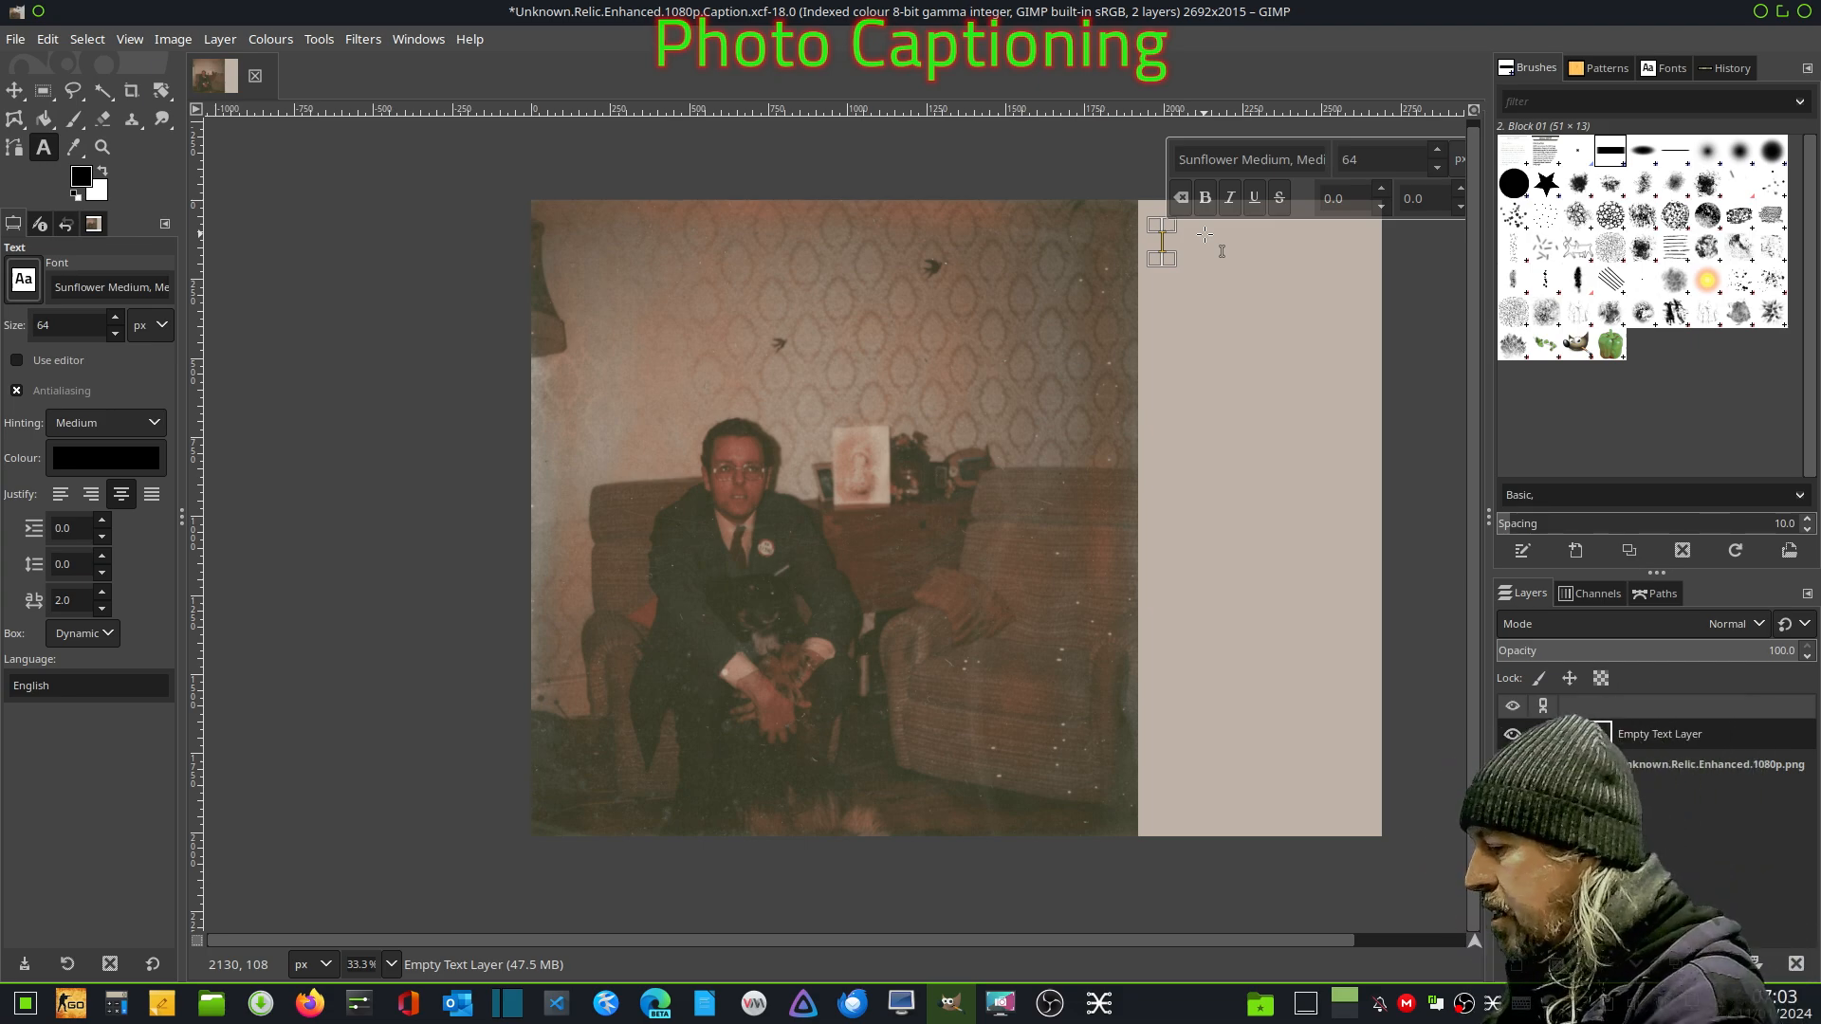
- Add the title text "Unknown Man and Dog" near the top of the blank strip beside the photo
type("Un")
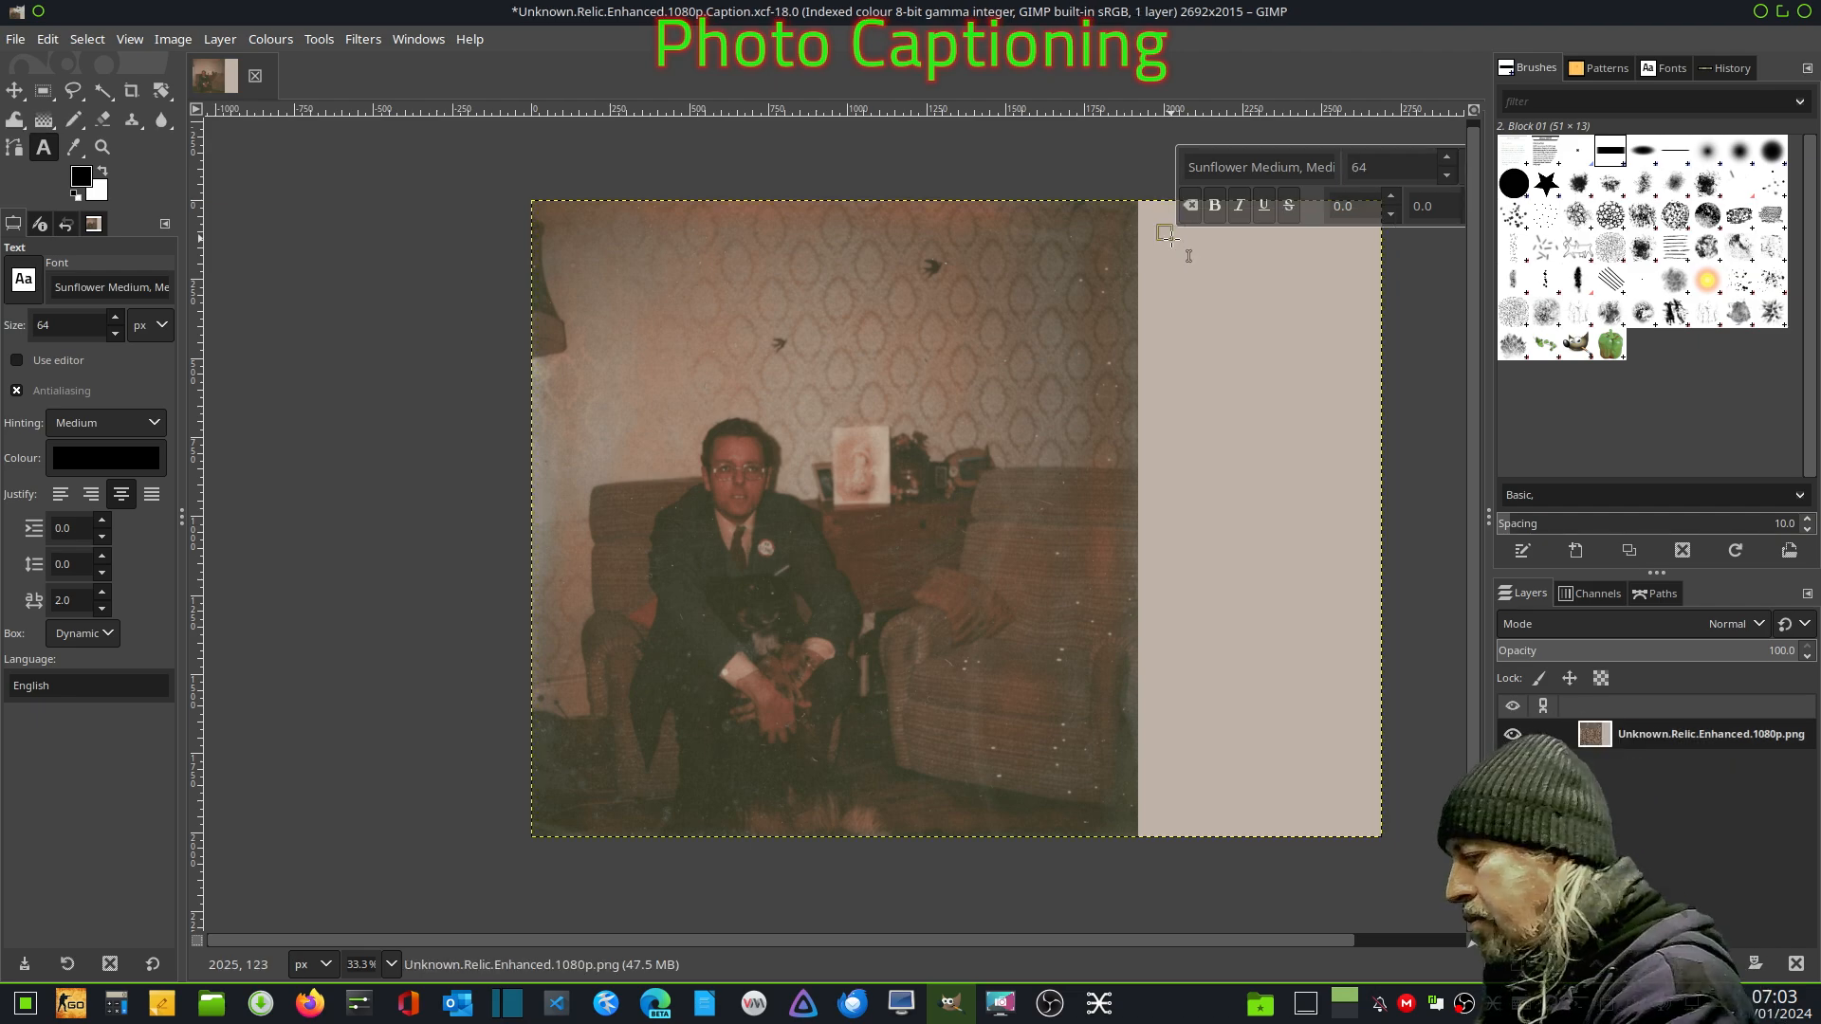
type("known")
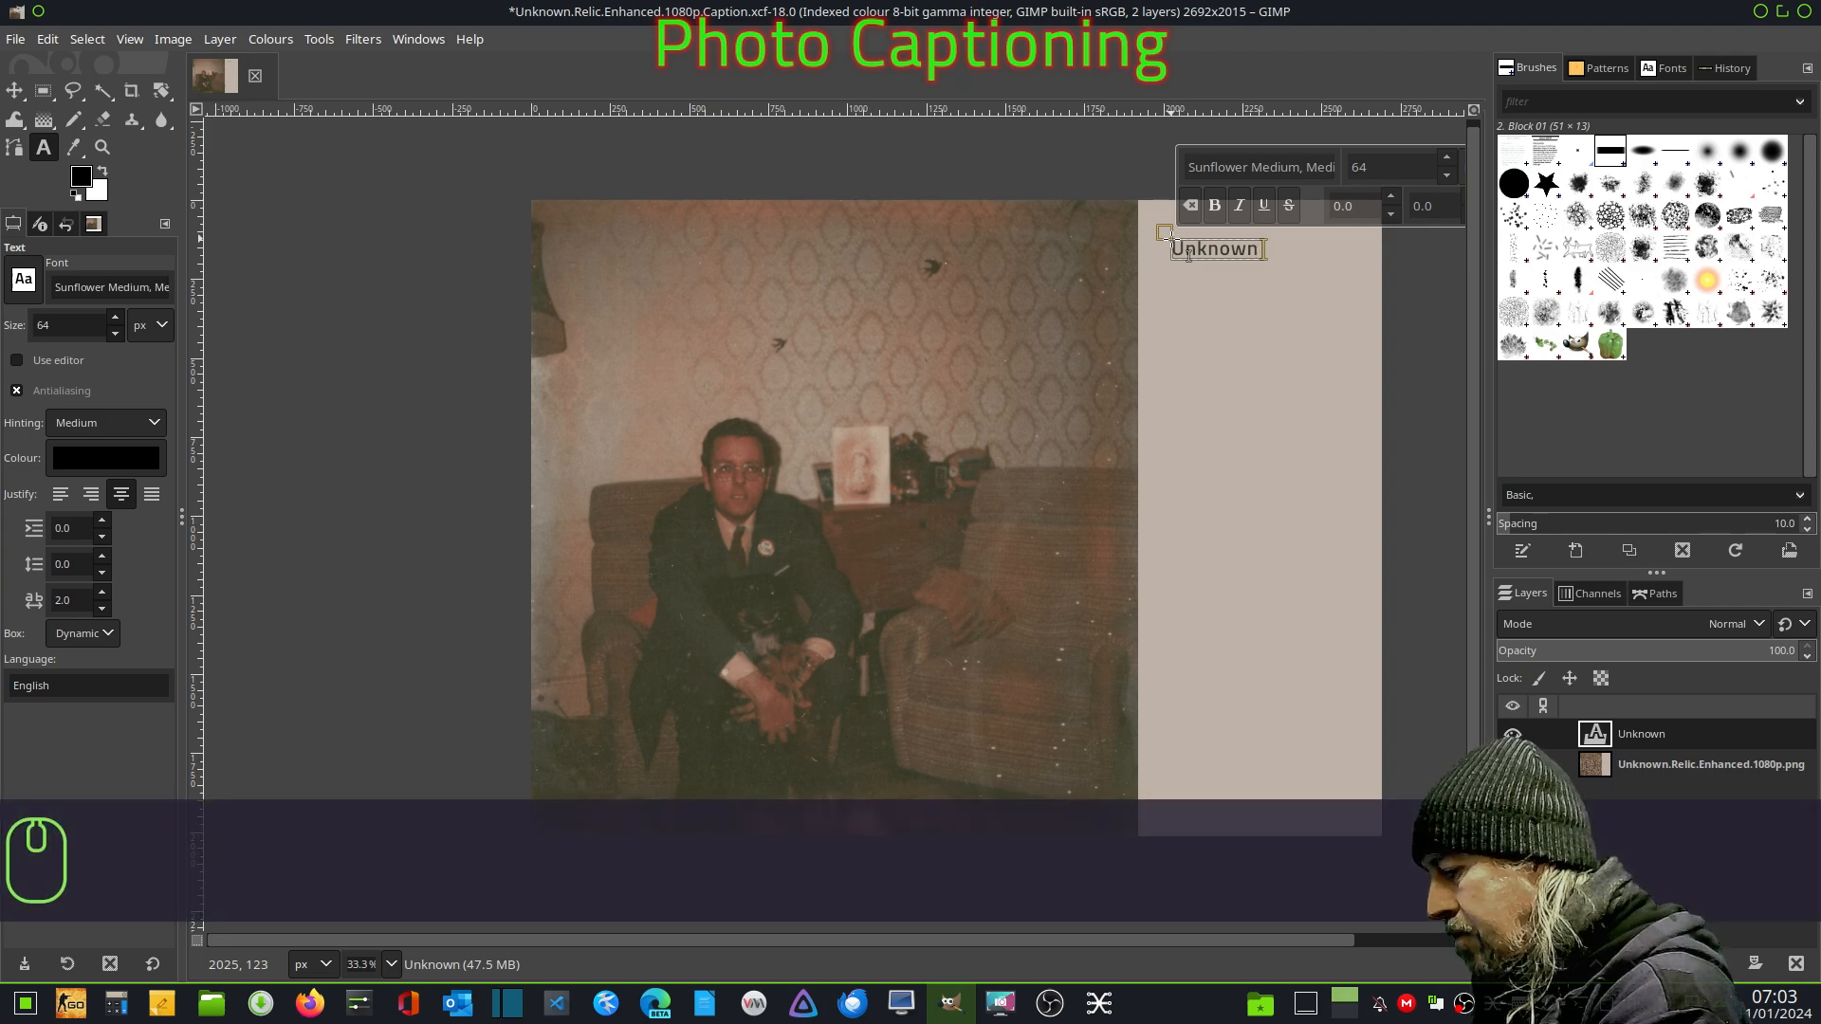
type(" Man a")
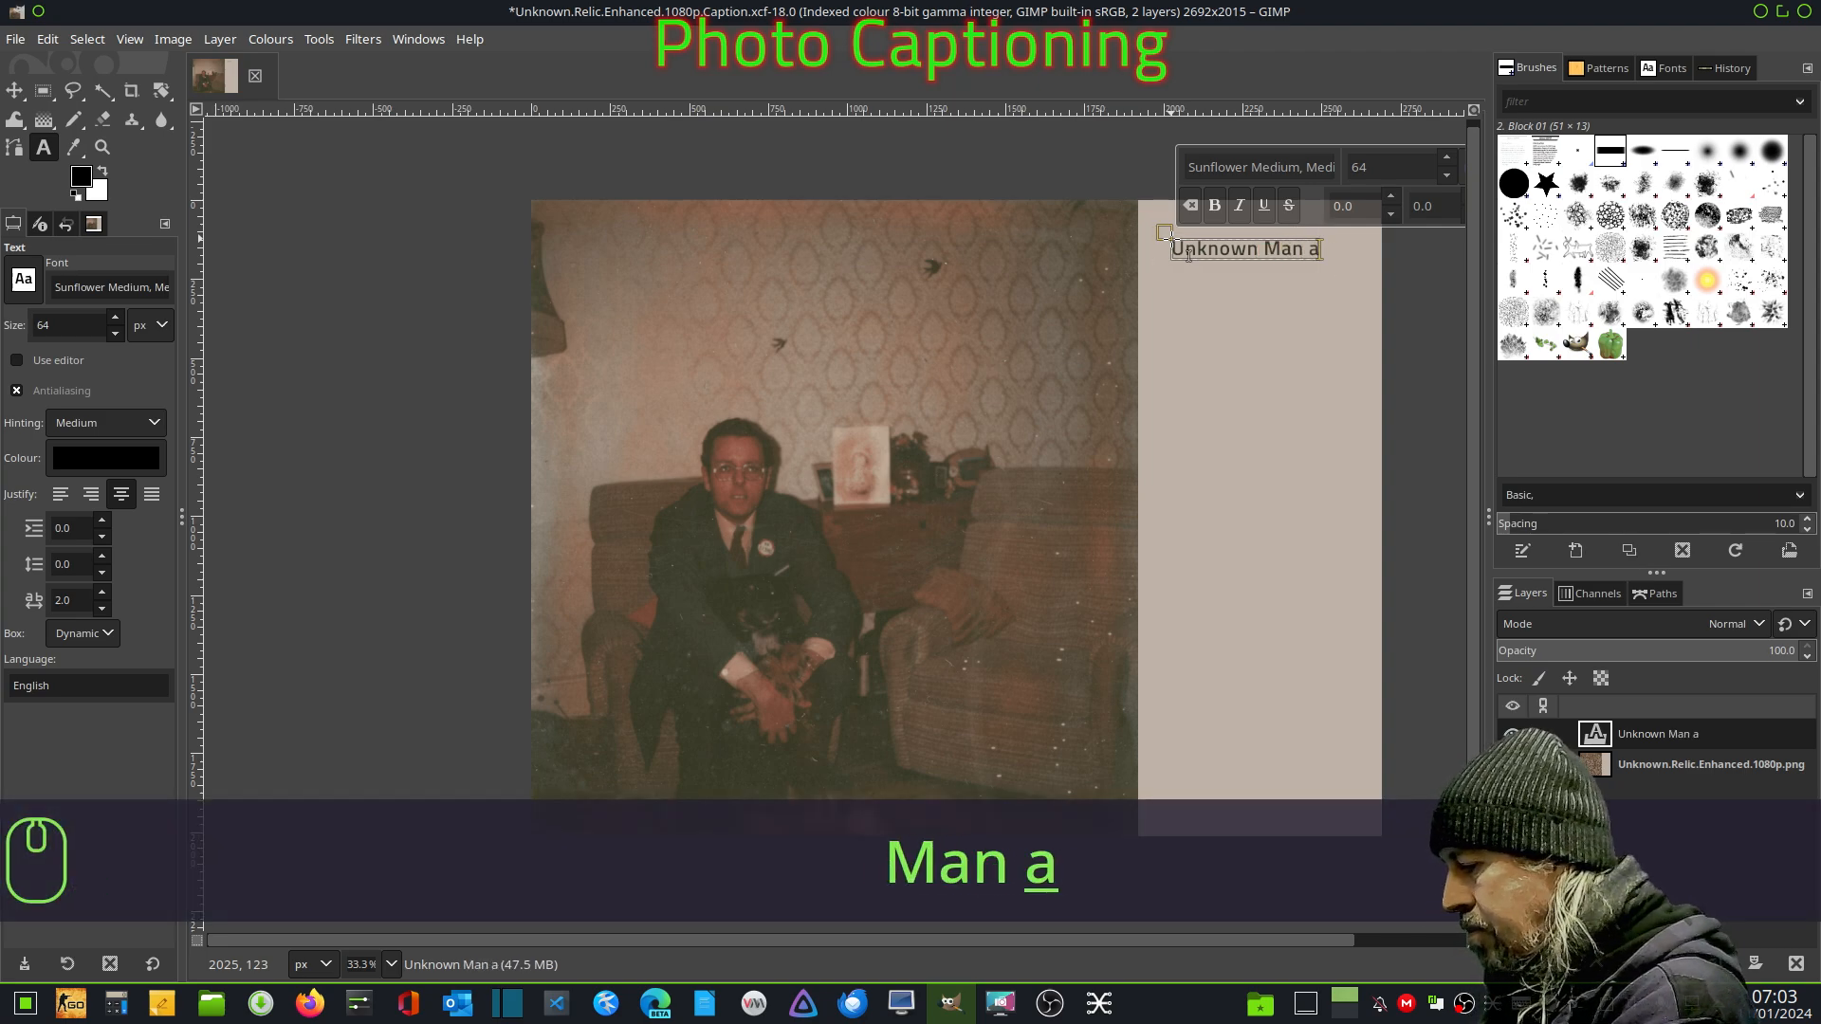
type("nd Dog")
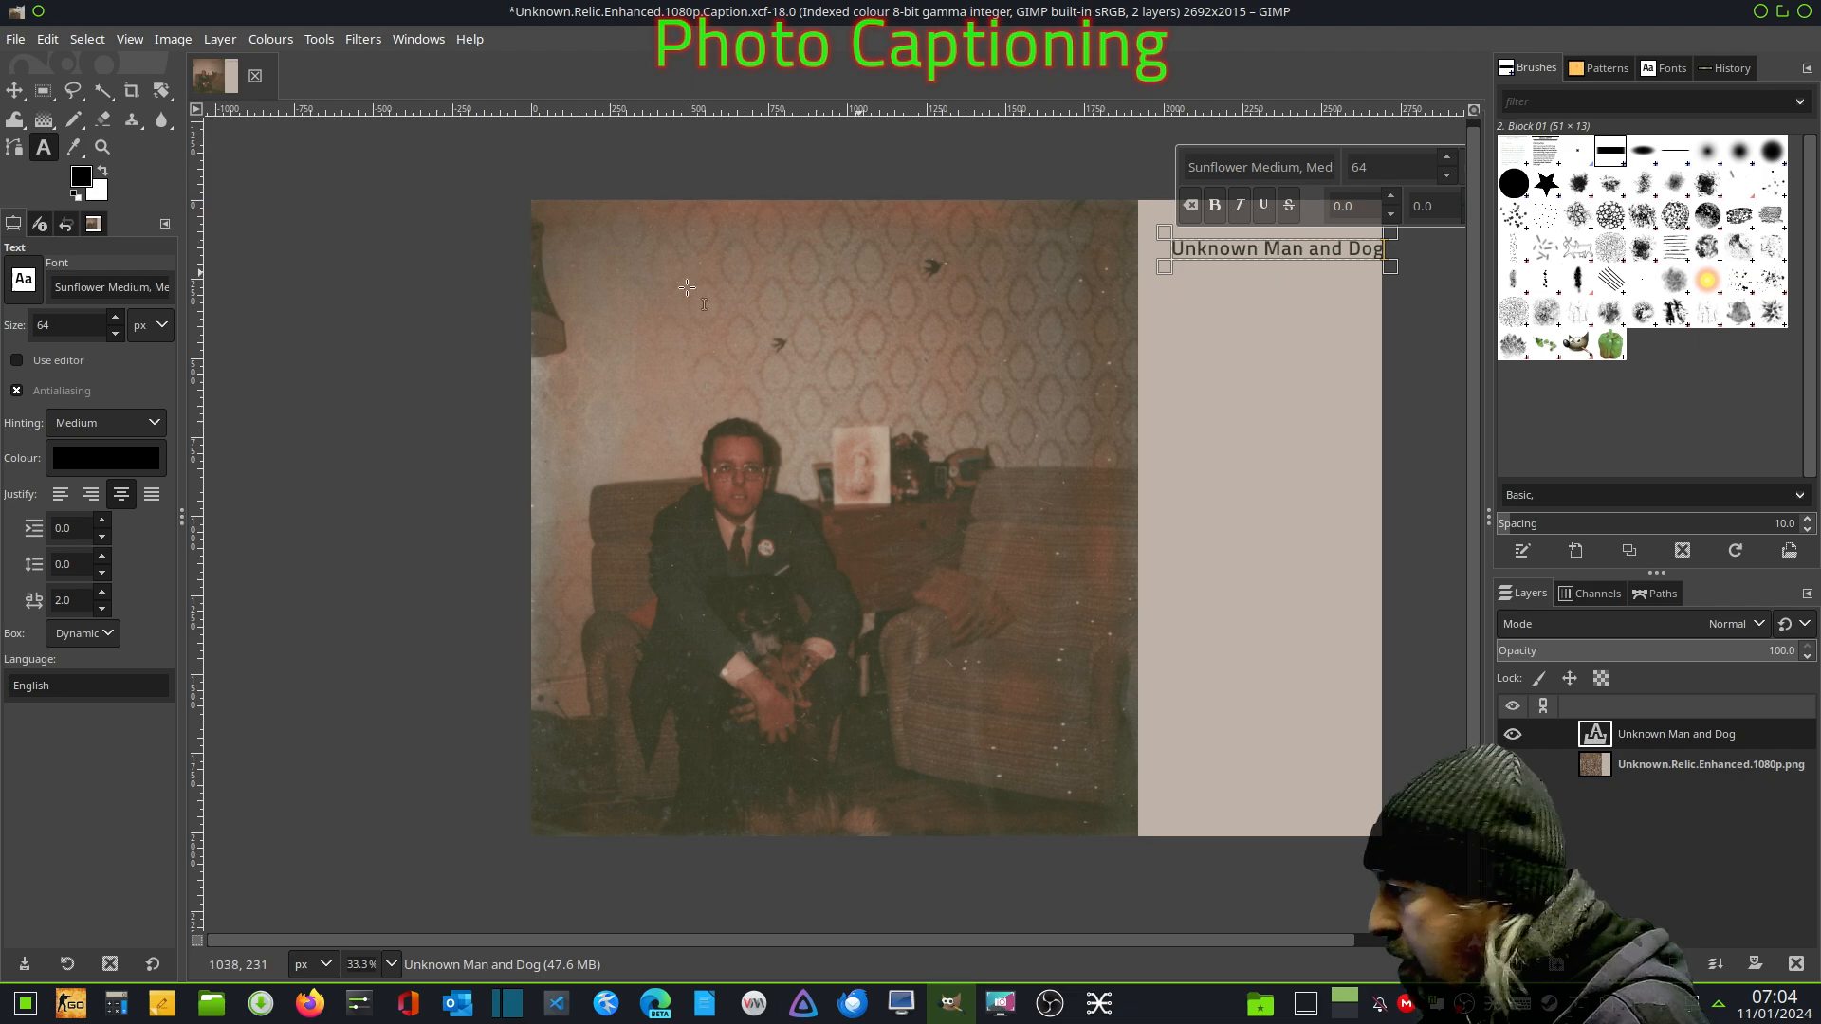
- Move the title text layer up and to the left so it fits inside the blank strip
left_click(15, 90)
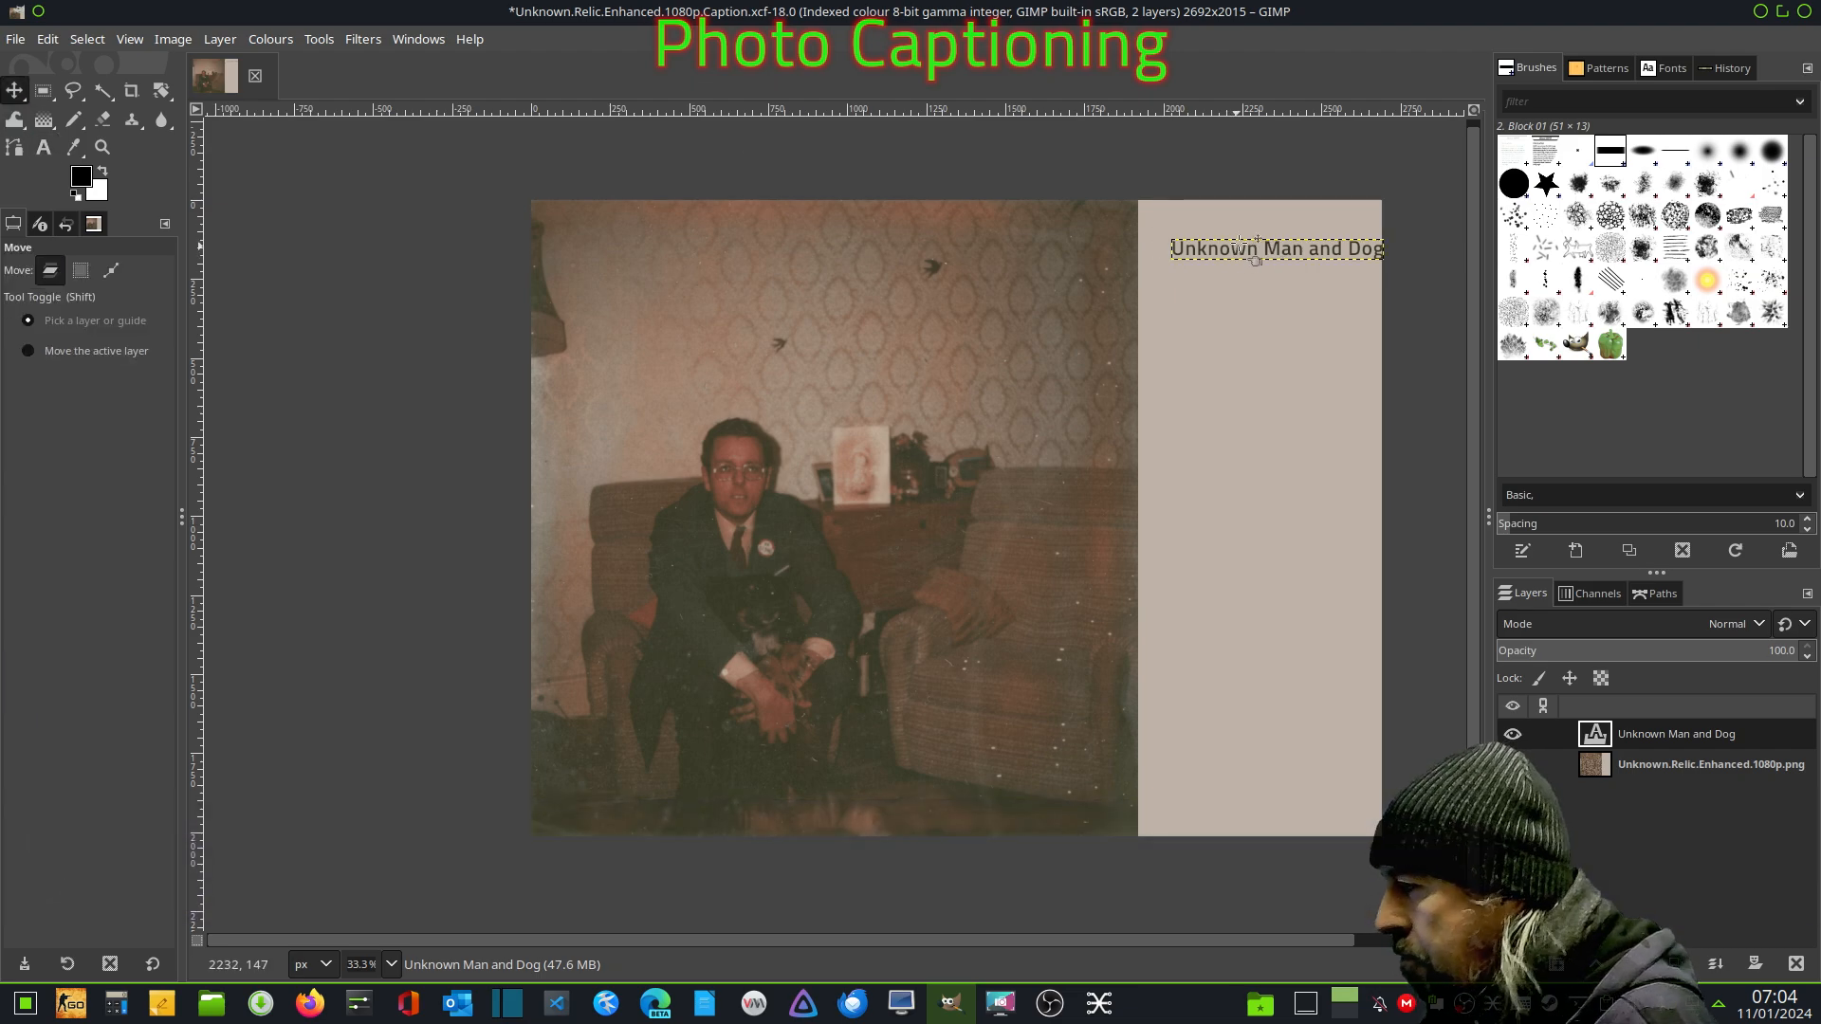
key("ctrl")
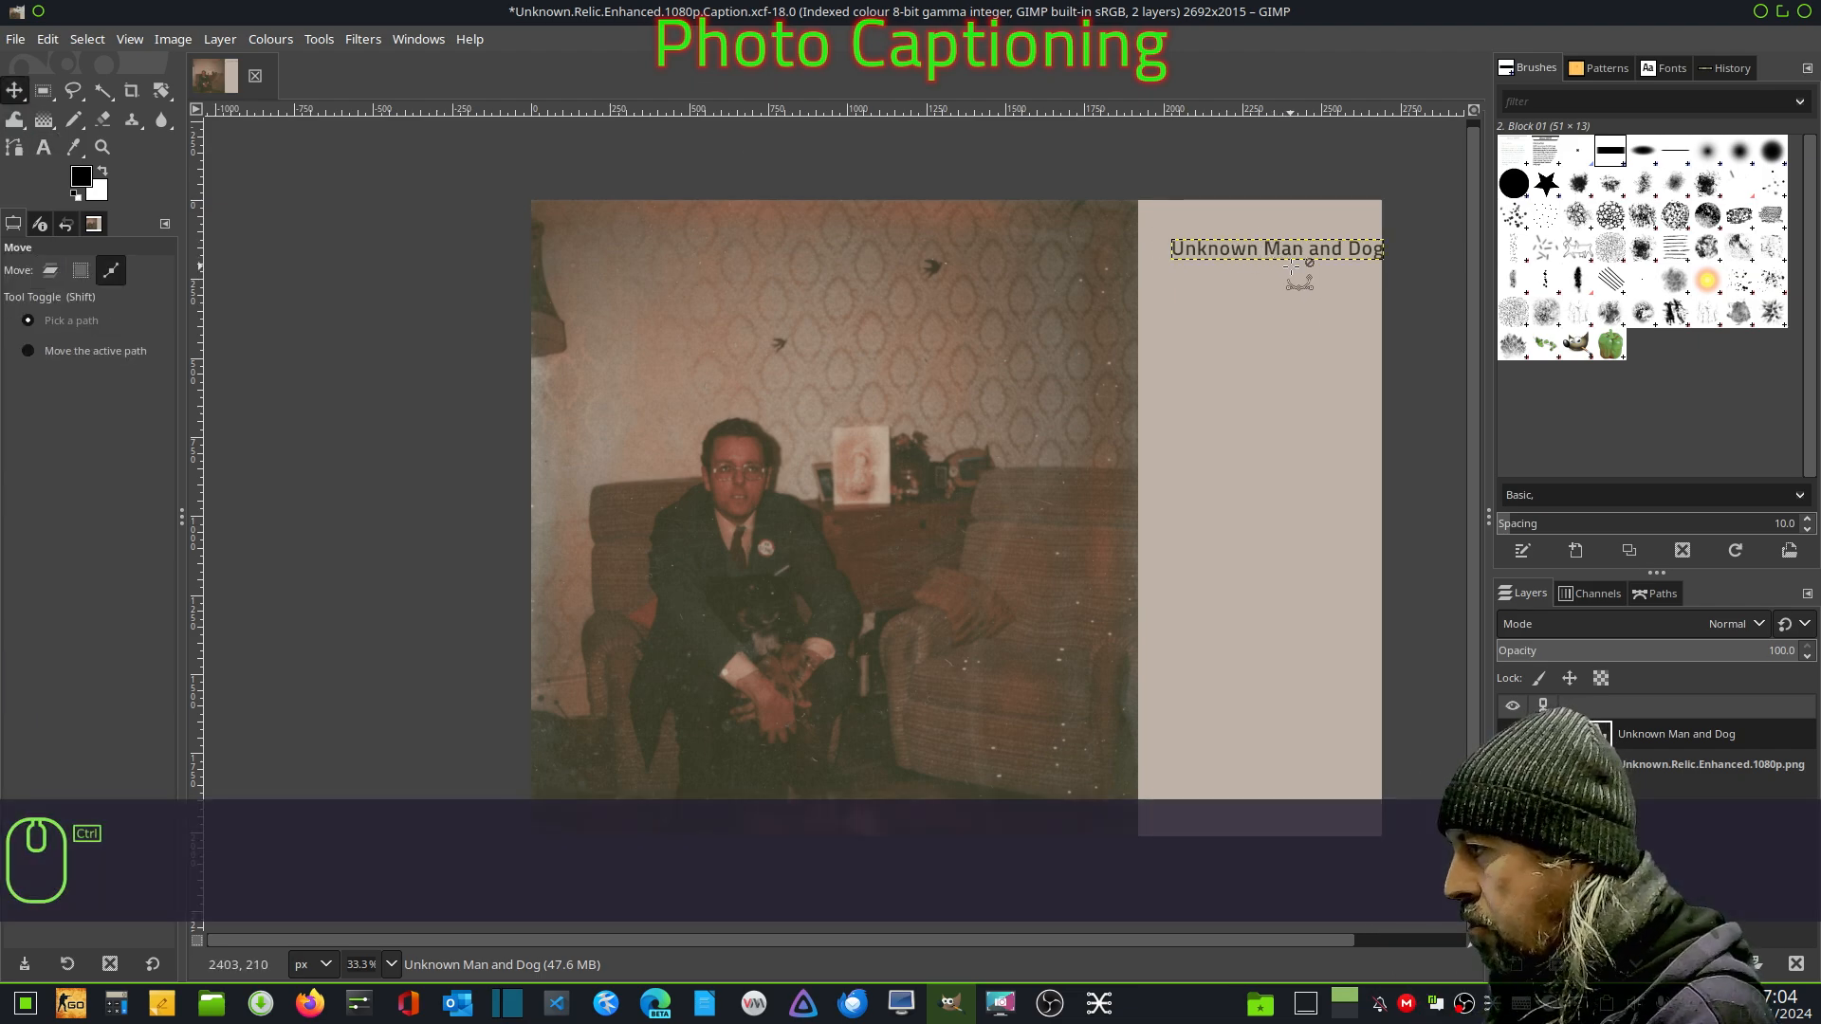
scroll(1295, 271, "up", 3)
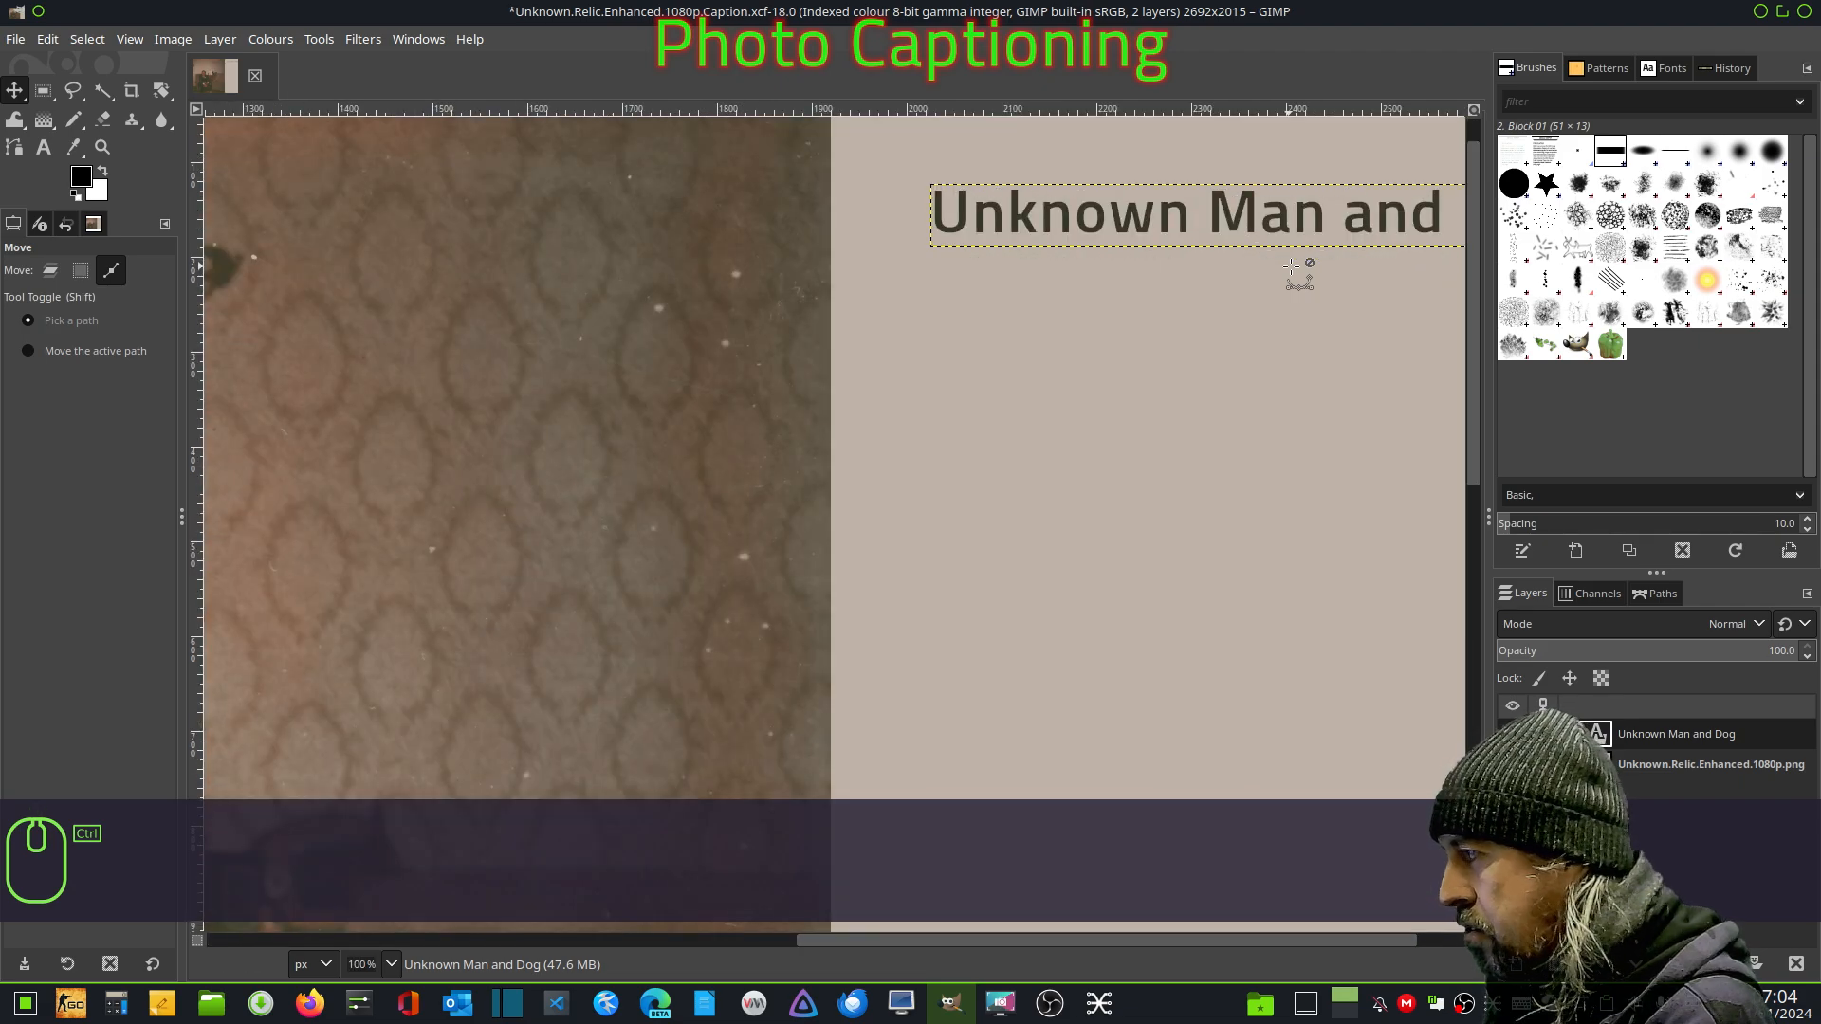
left_click_drag(817, 942, 977, 959)
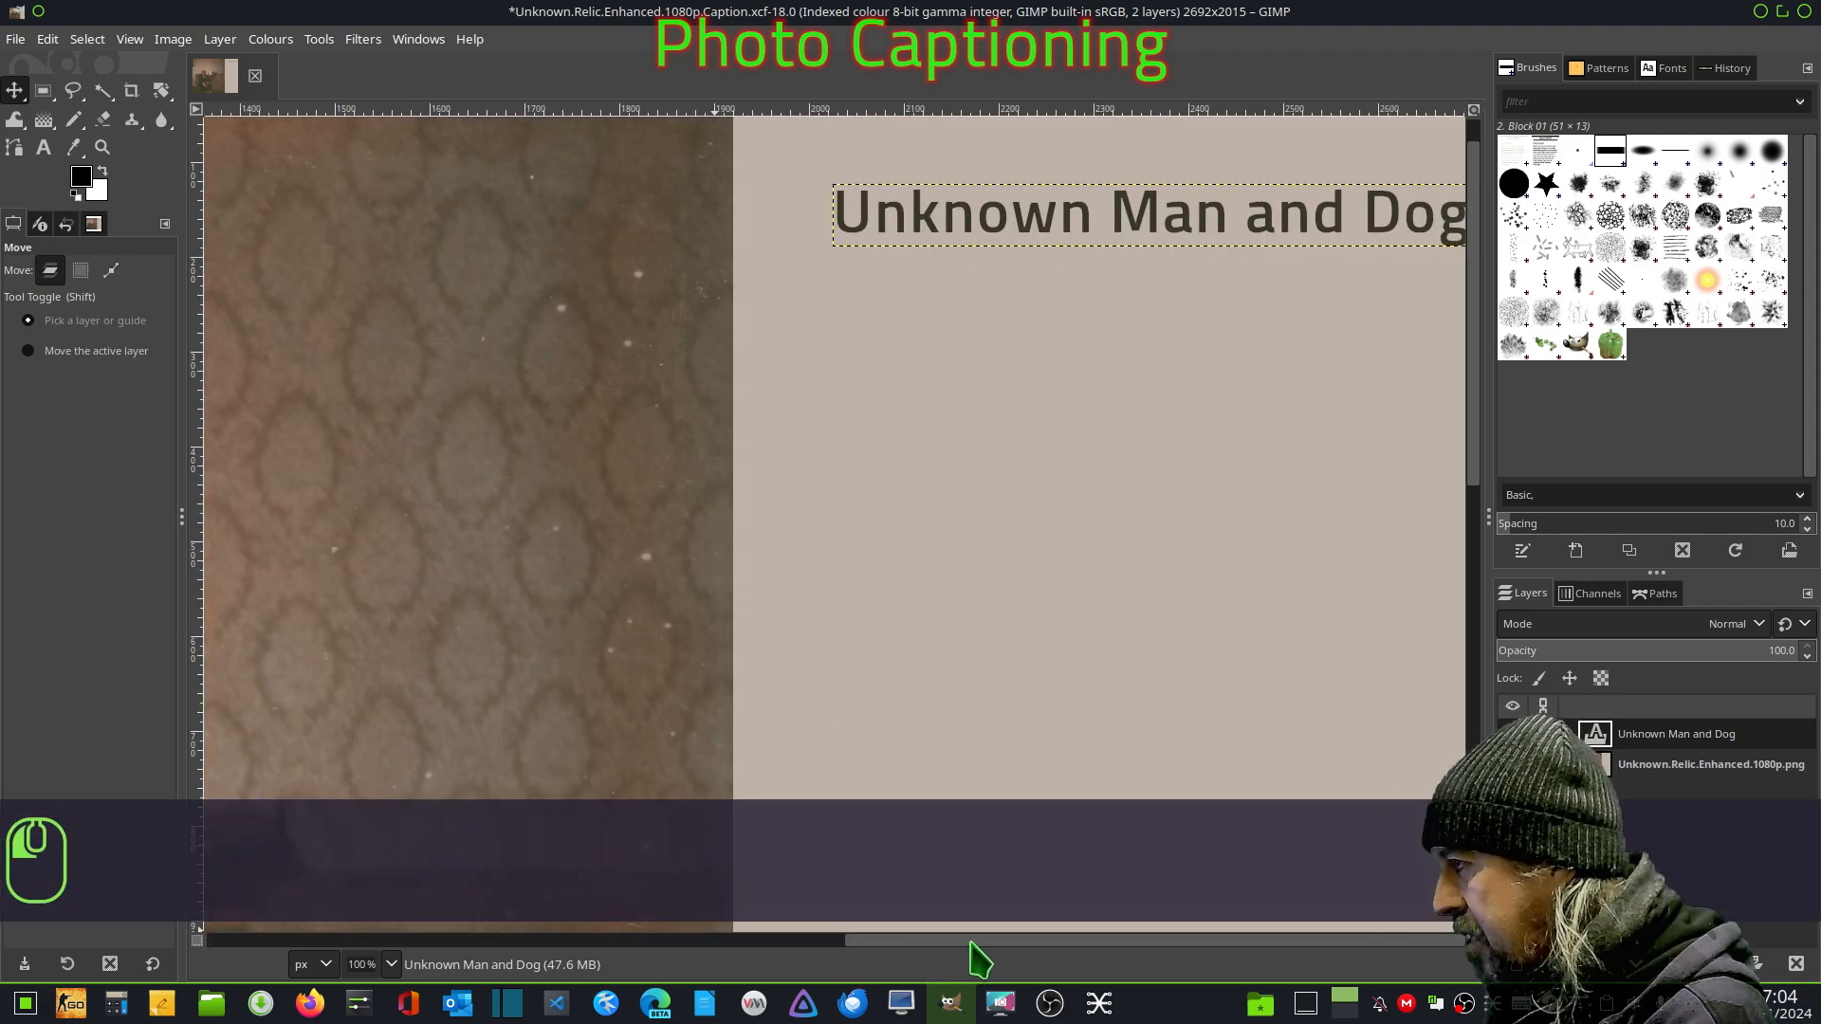
left_click_drag(1476, 384, 1476, 348)
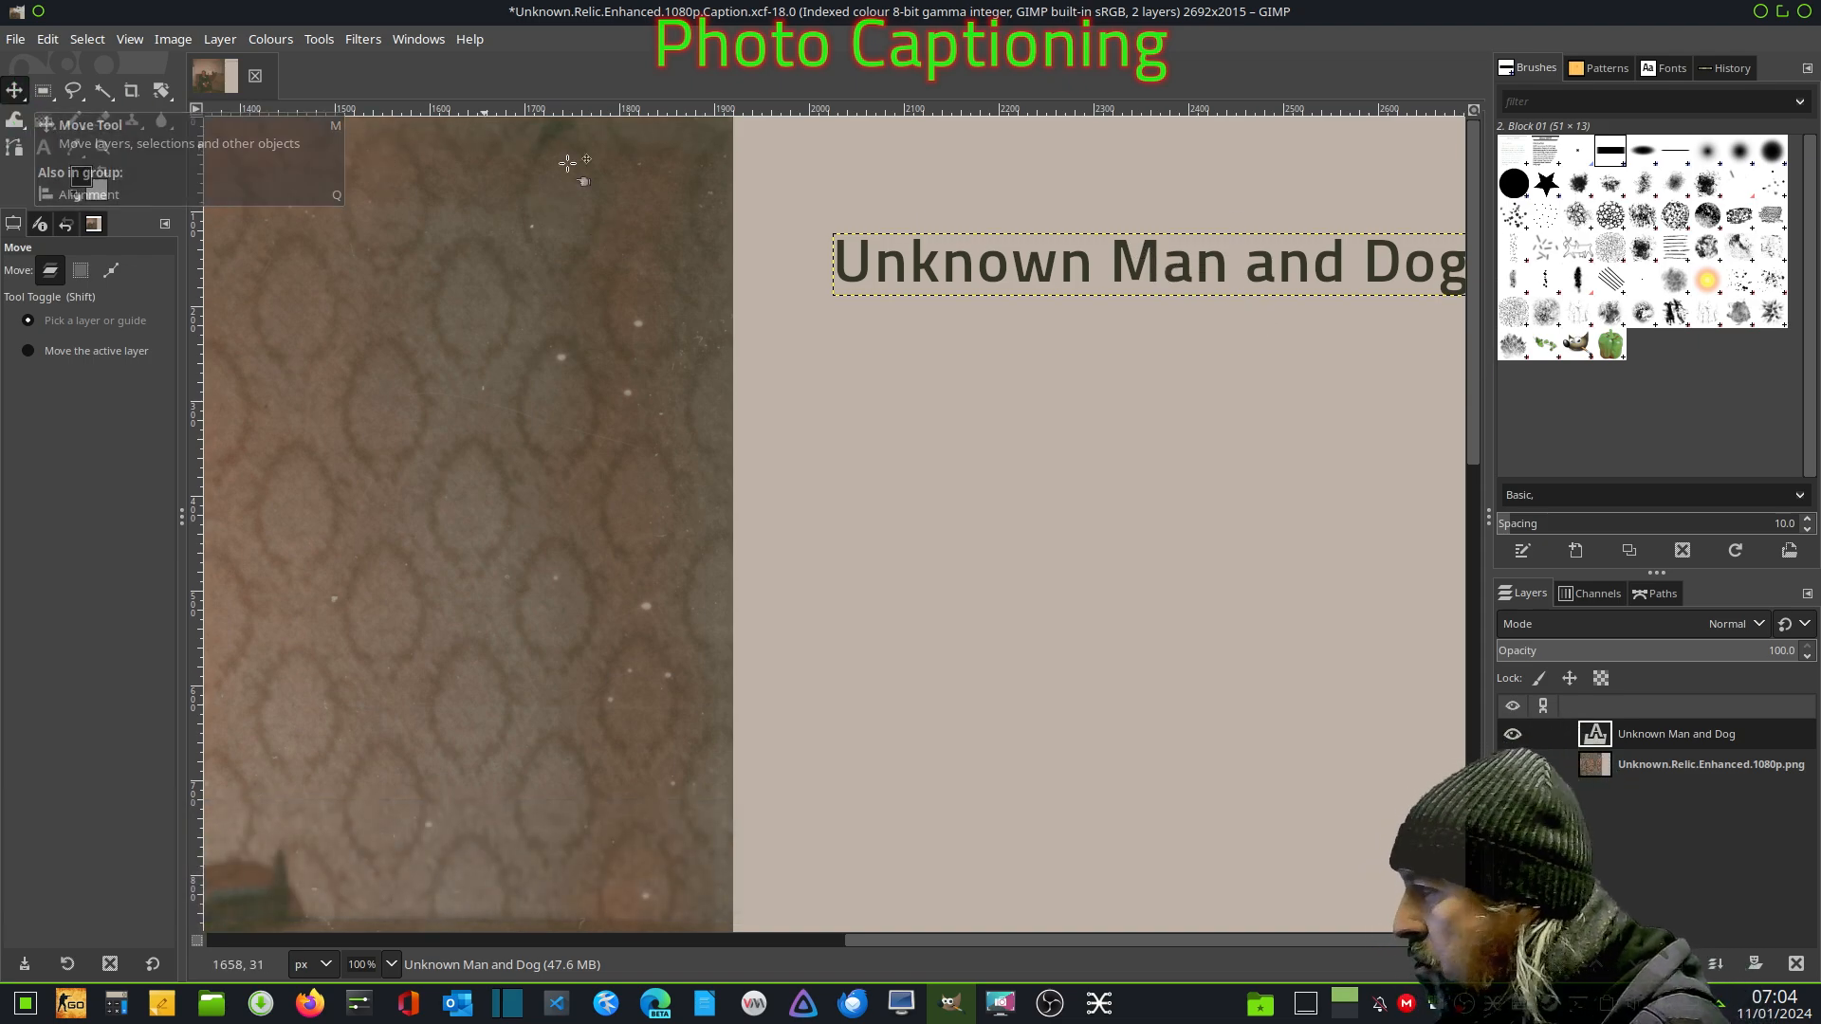
left_click_drag(1004, 264, 954, 195)
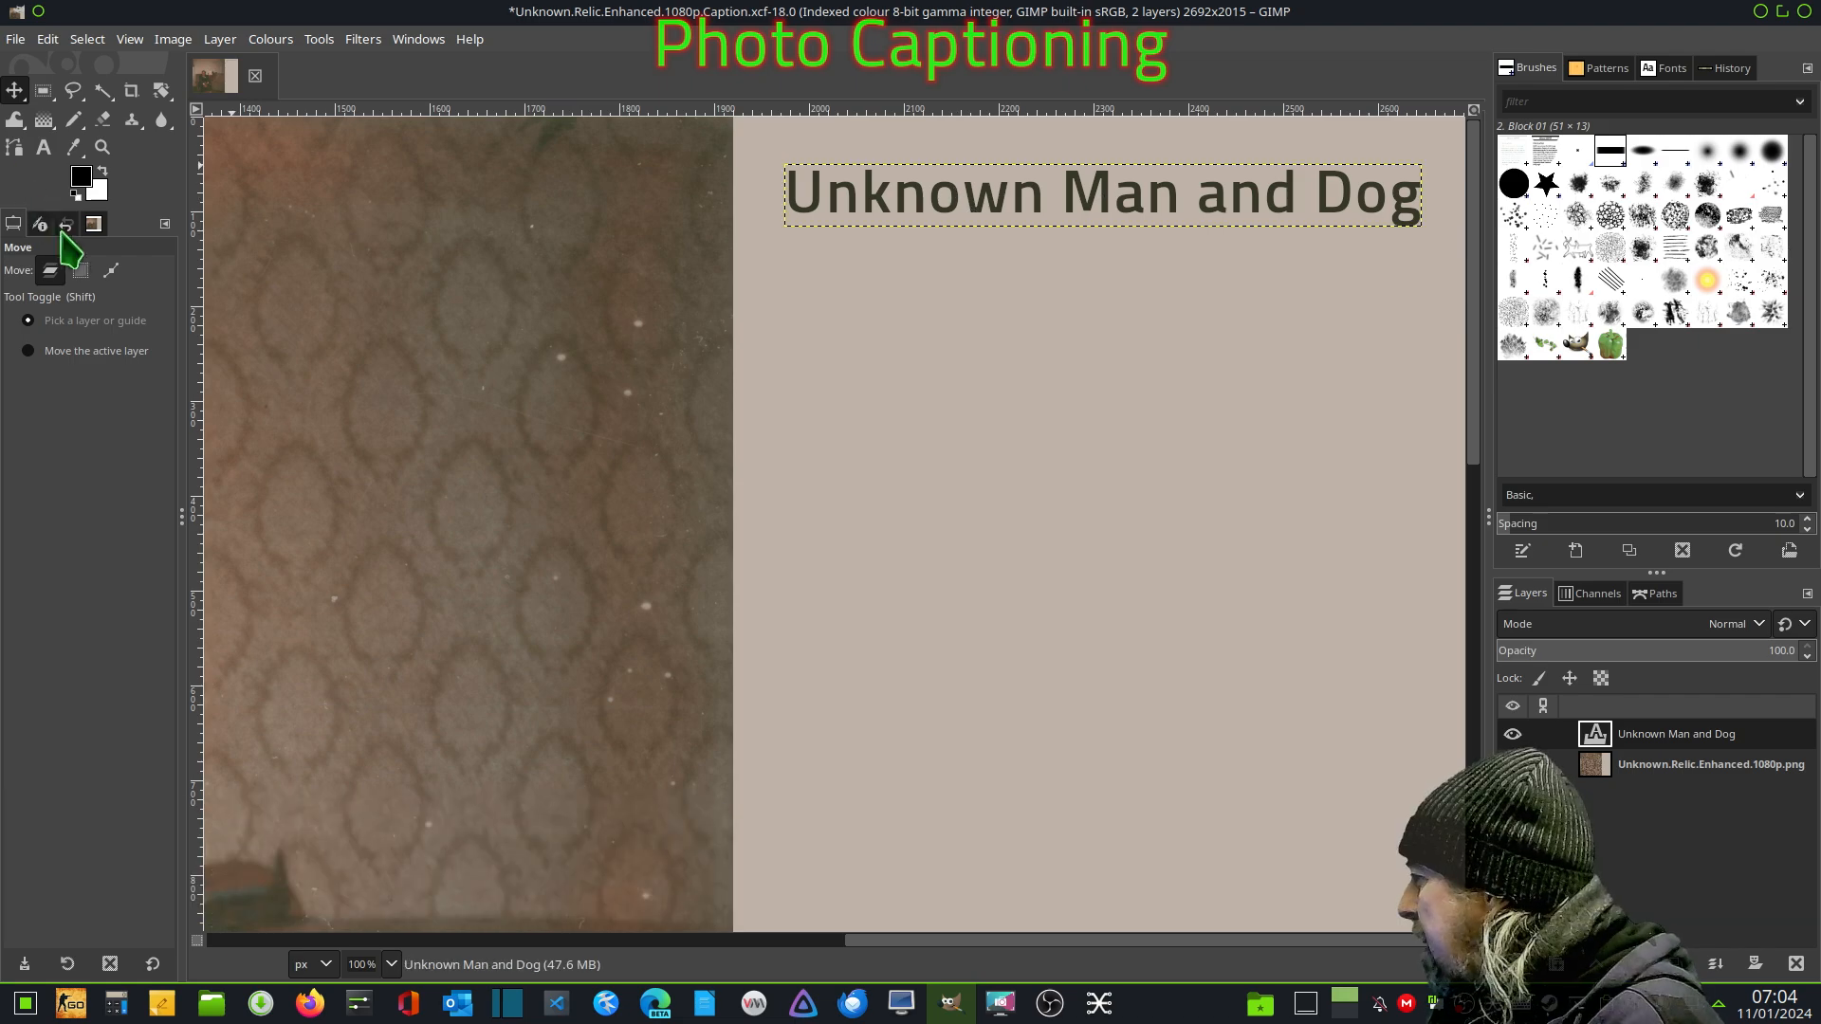
- Set the text box mode to Fixed and draw a large text box beneath the title, filling most of the strip's width
left_click(43, 150)
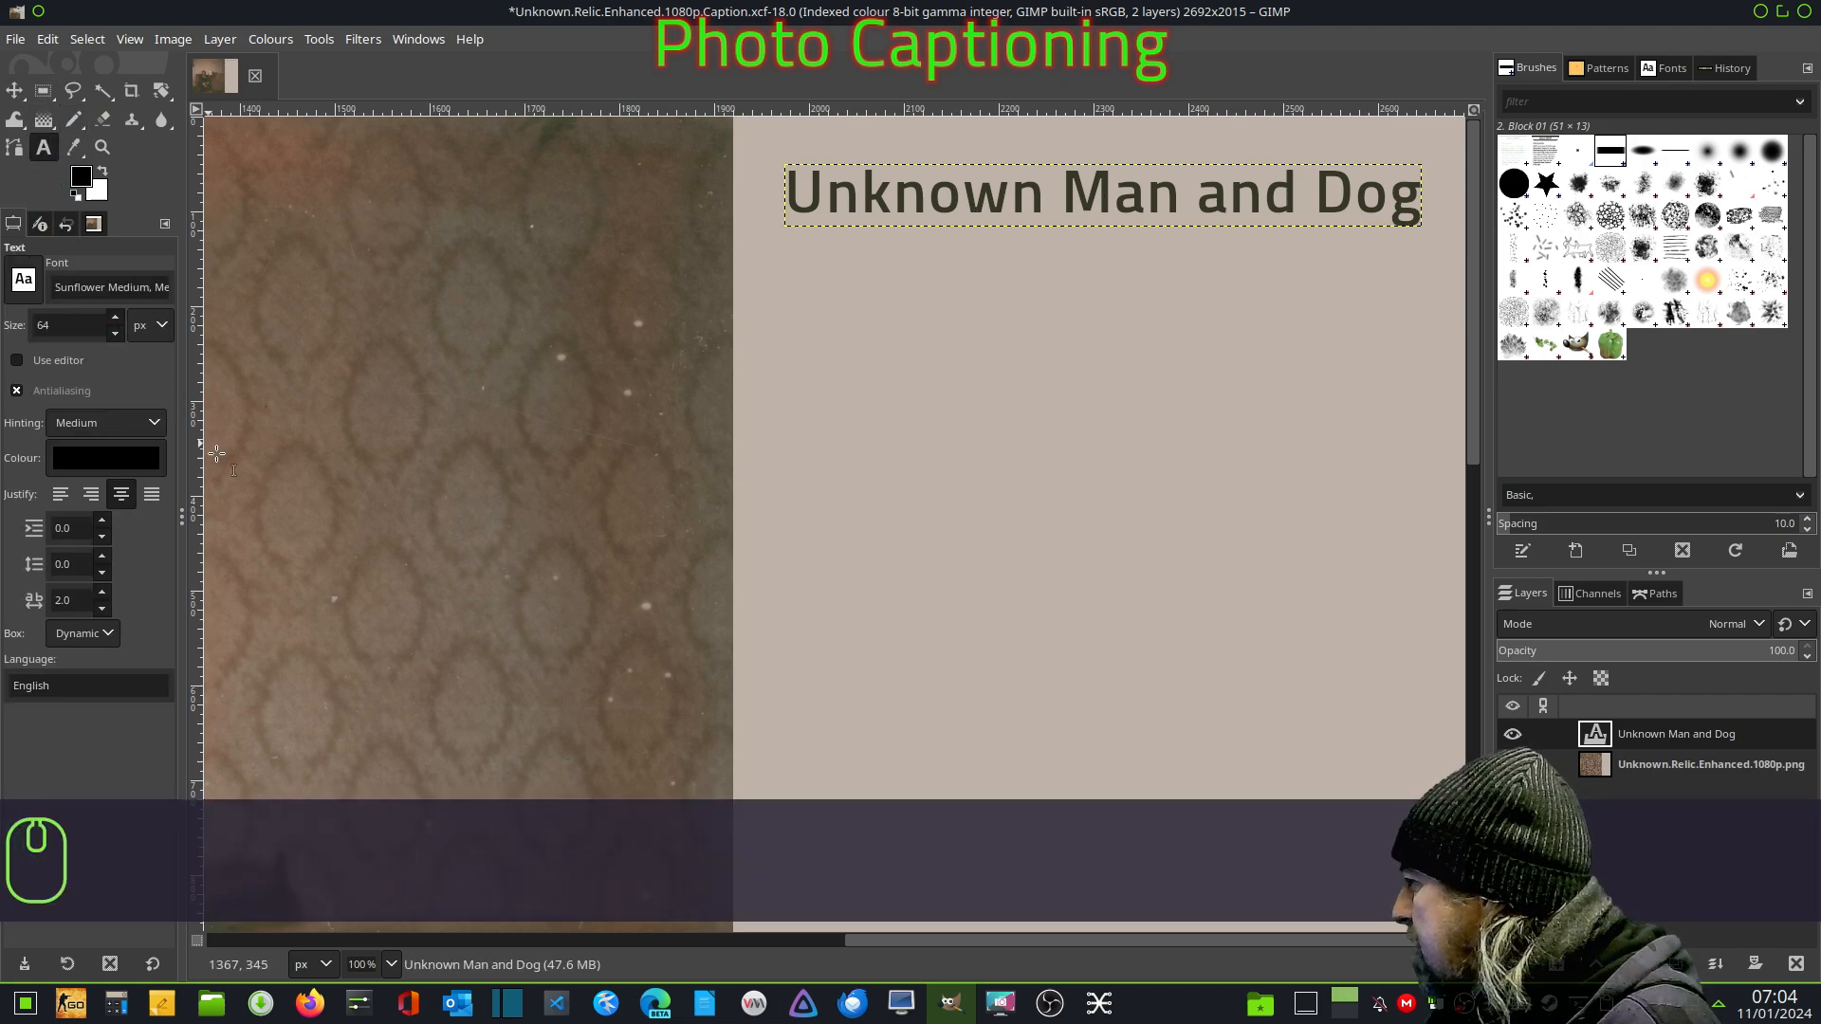
left_click(107, 633)
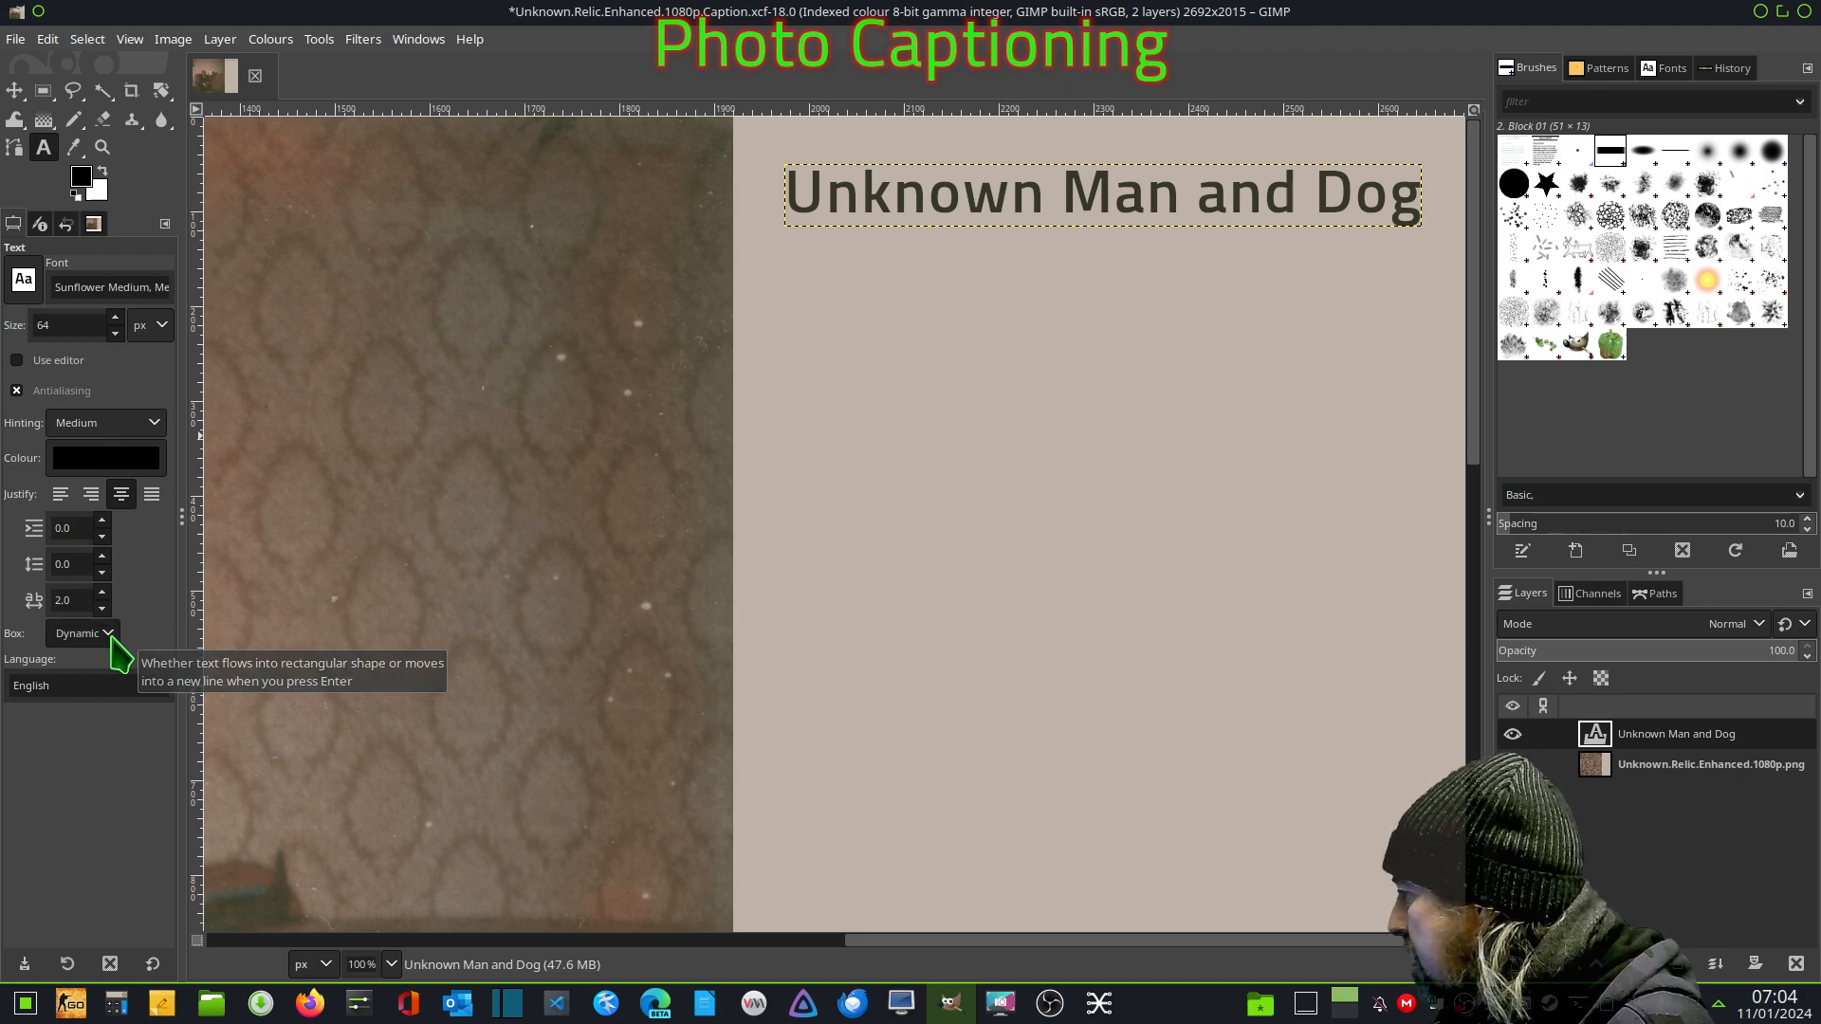
left_click(84, 657)
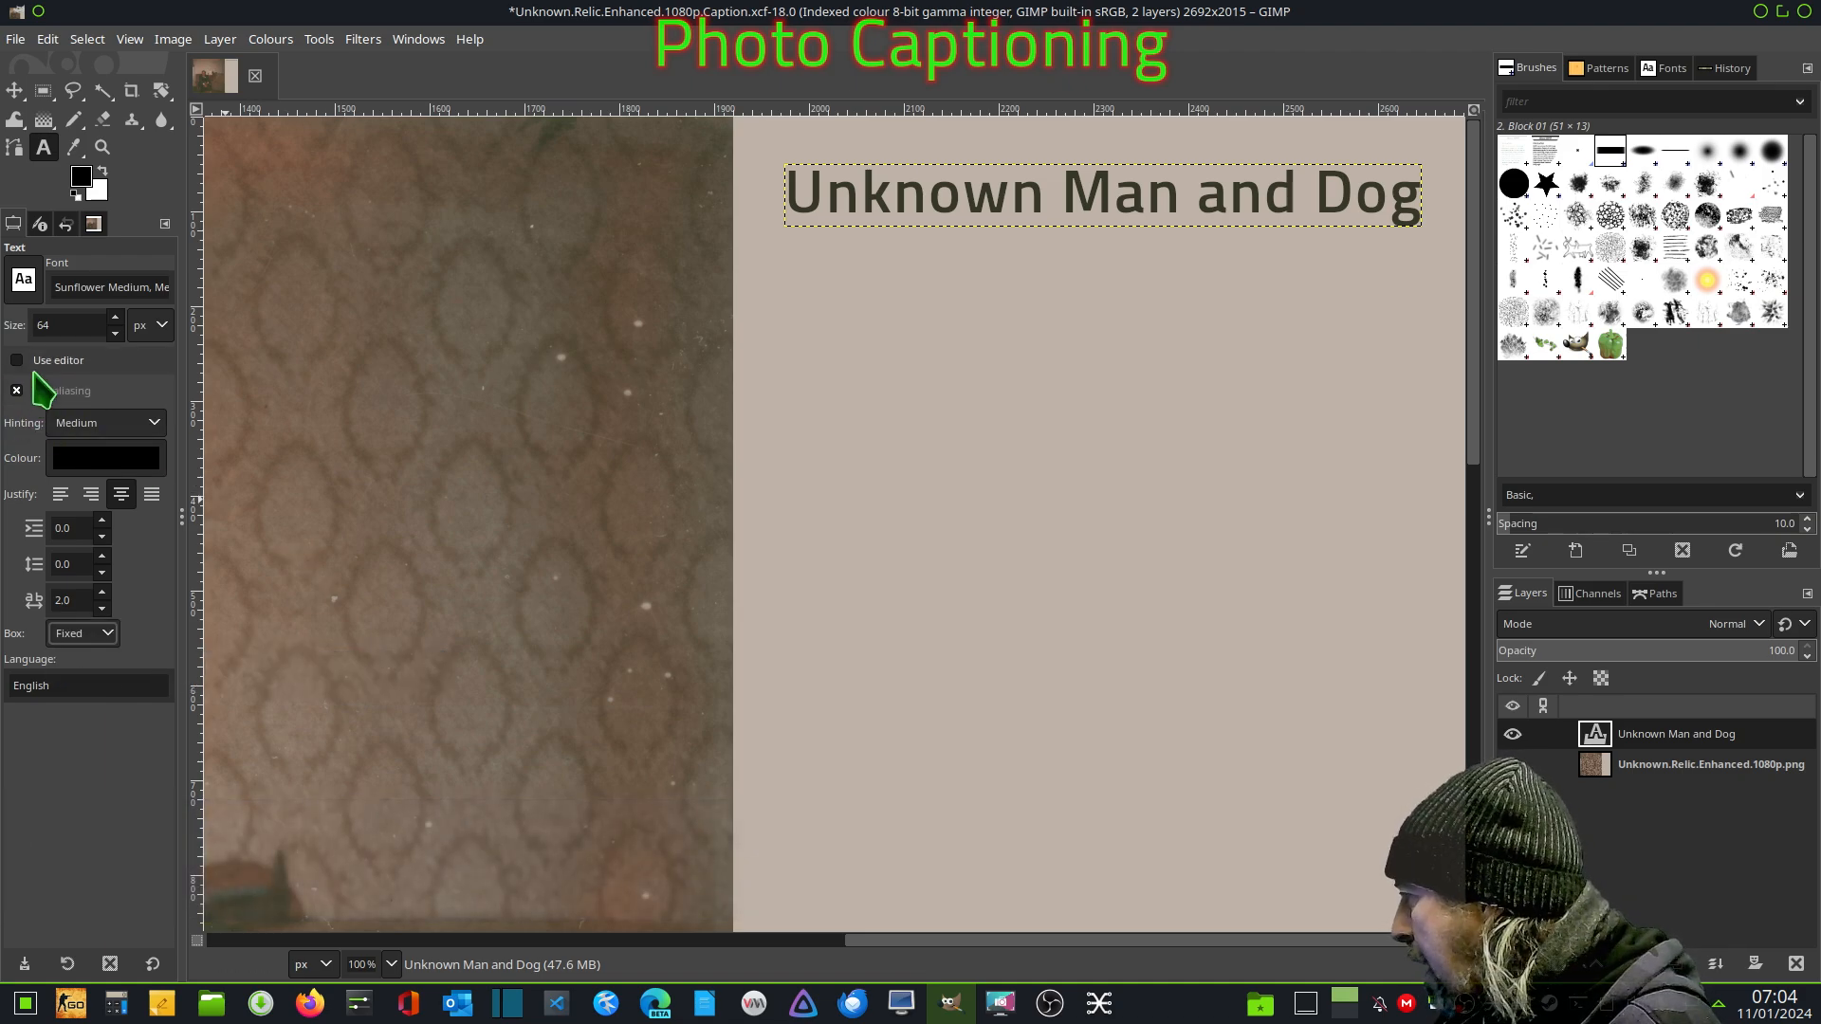
left_click_drag(787, 251, 1438, 916)
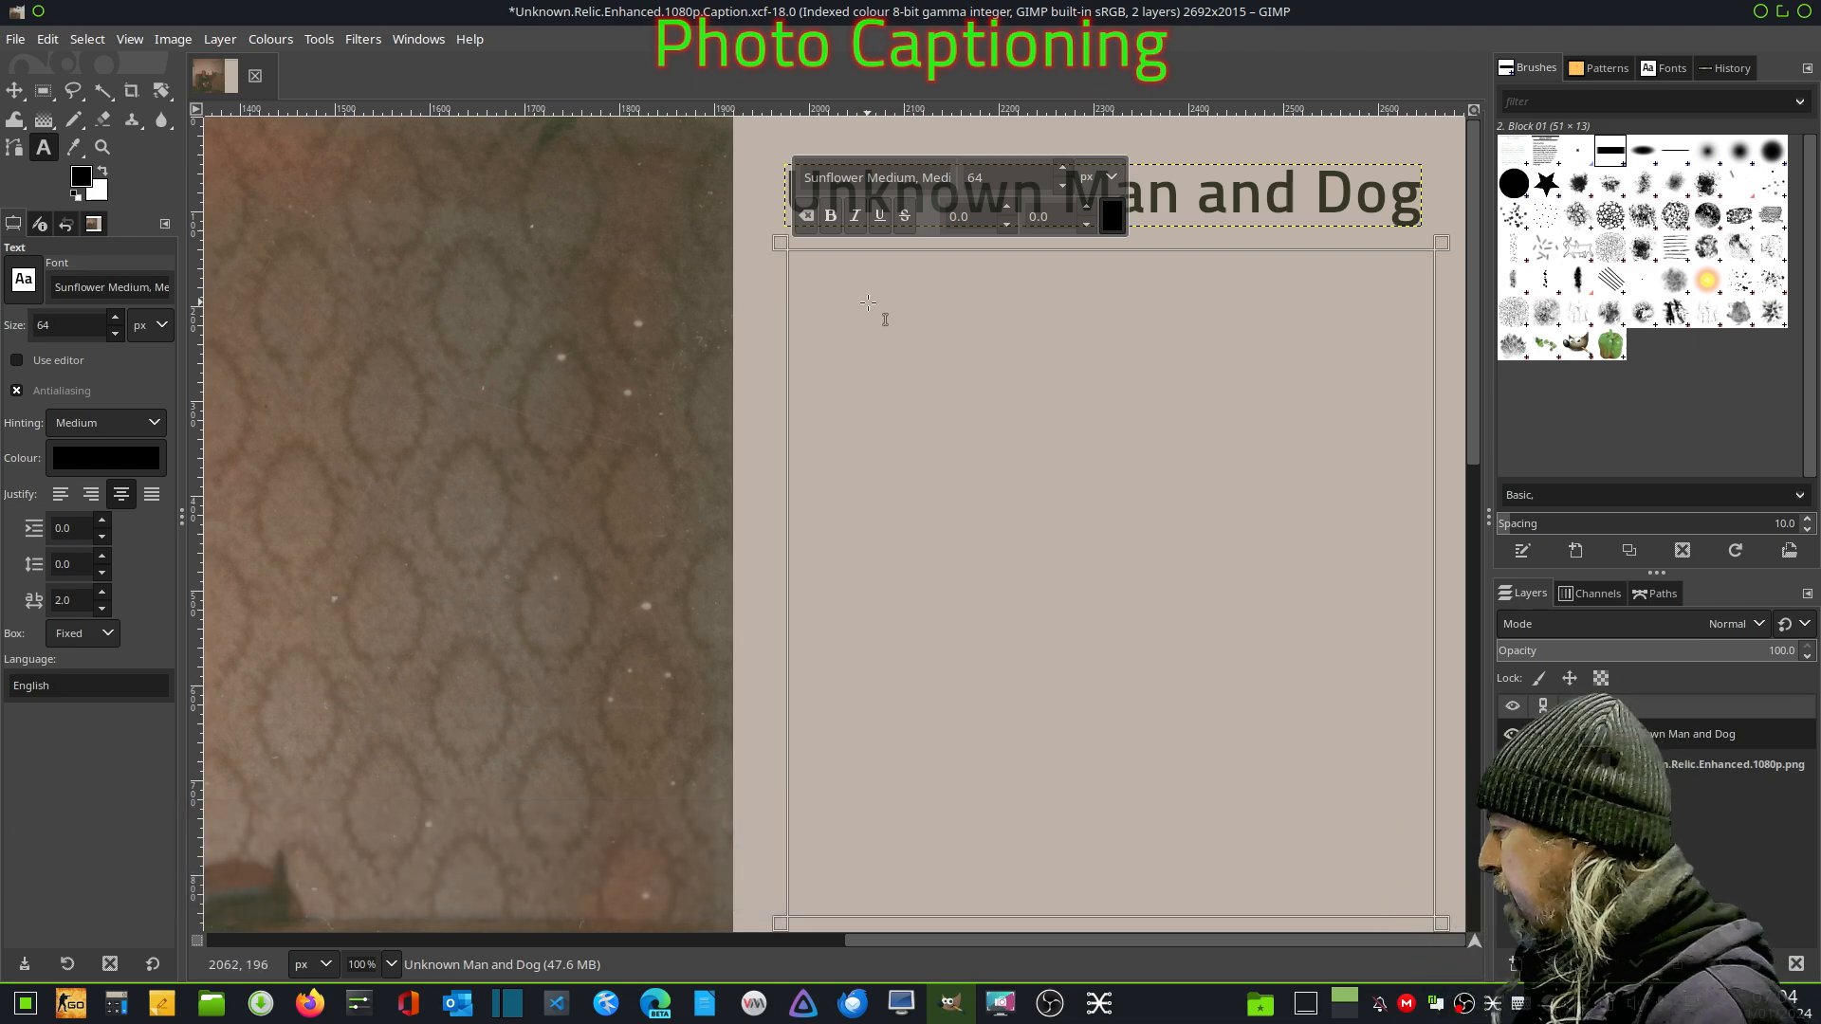
- Enter "This photo was found behind the fireplace when we had a new gas fire put in." in the text box beneath the title
type("This ")
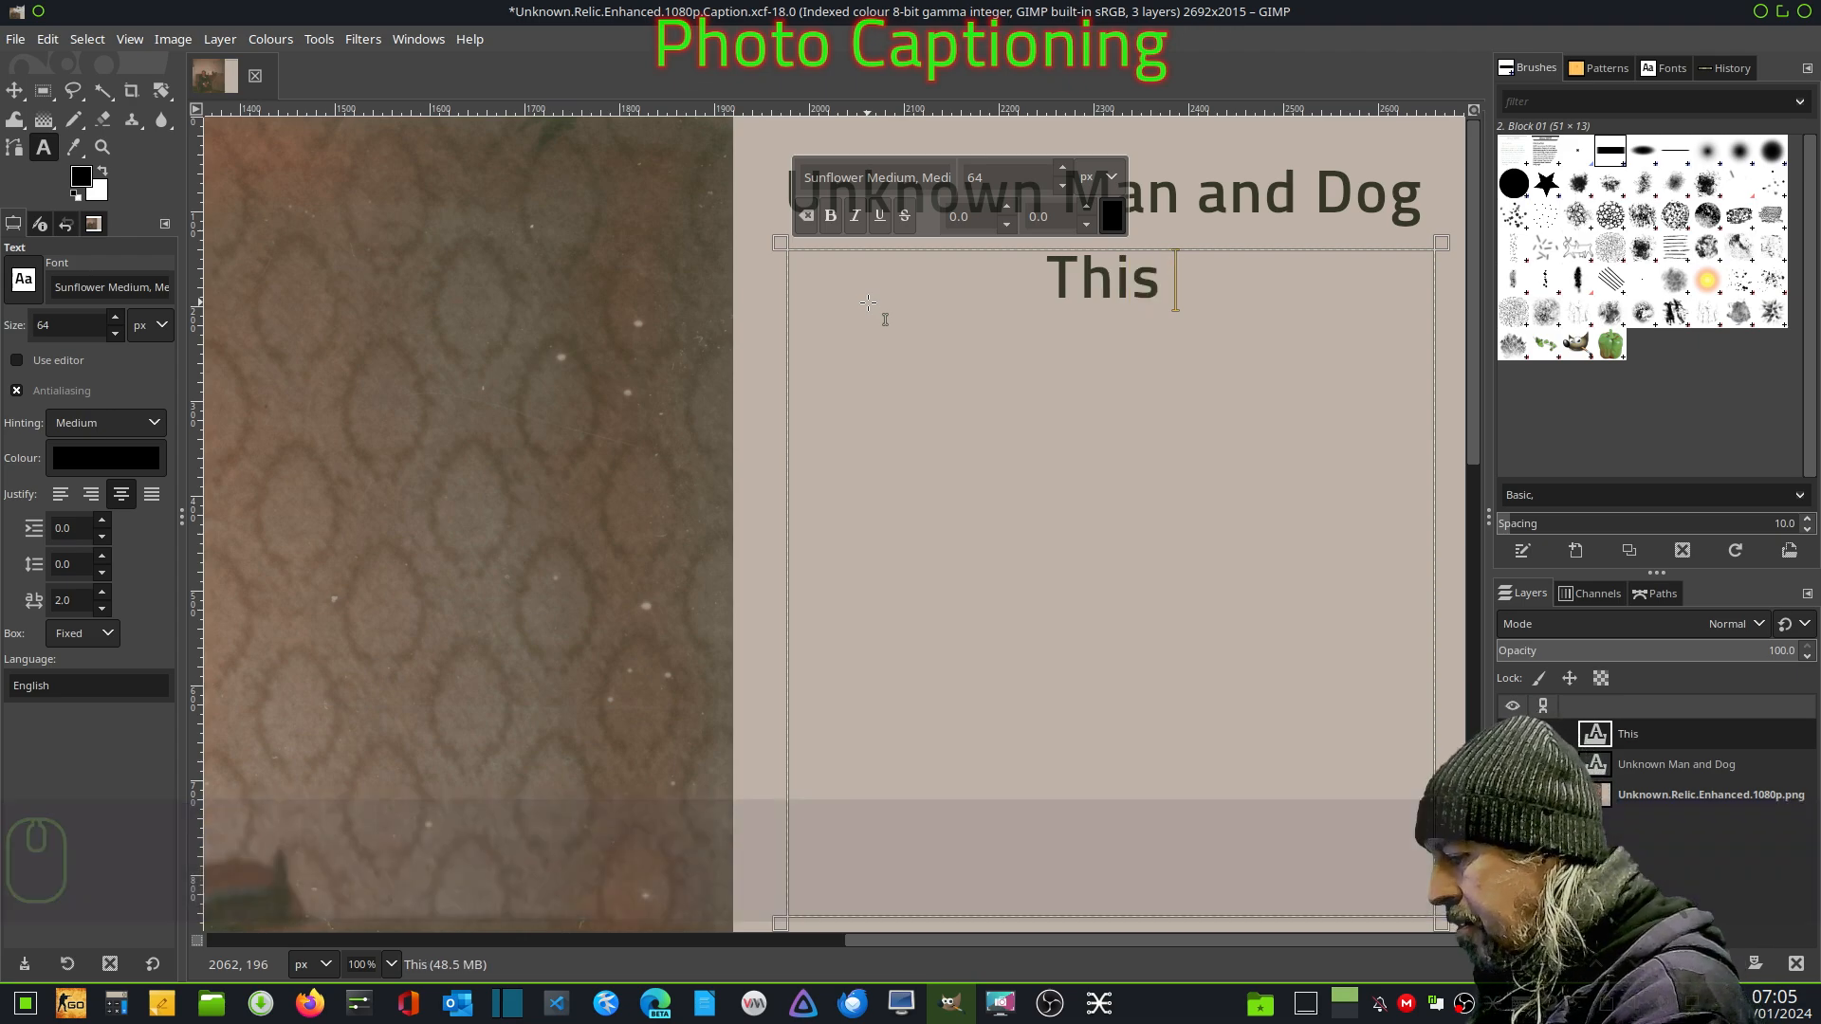
type("photo wa")
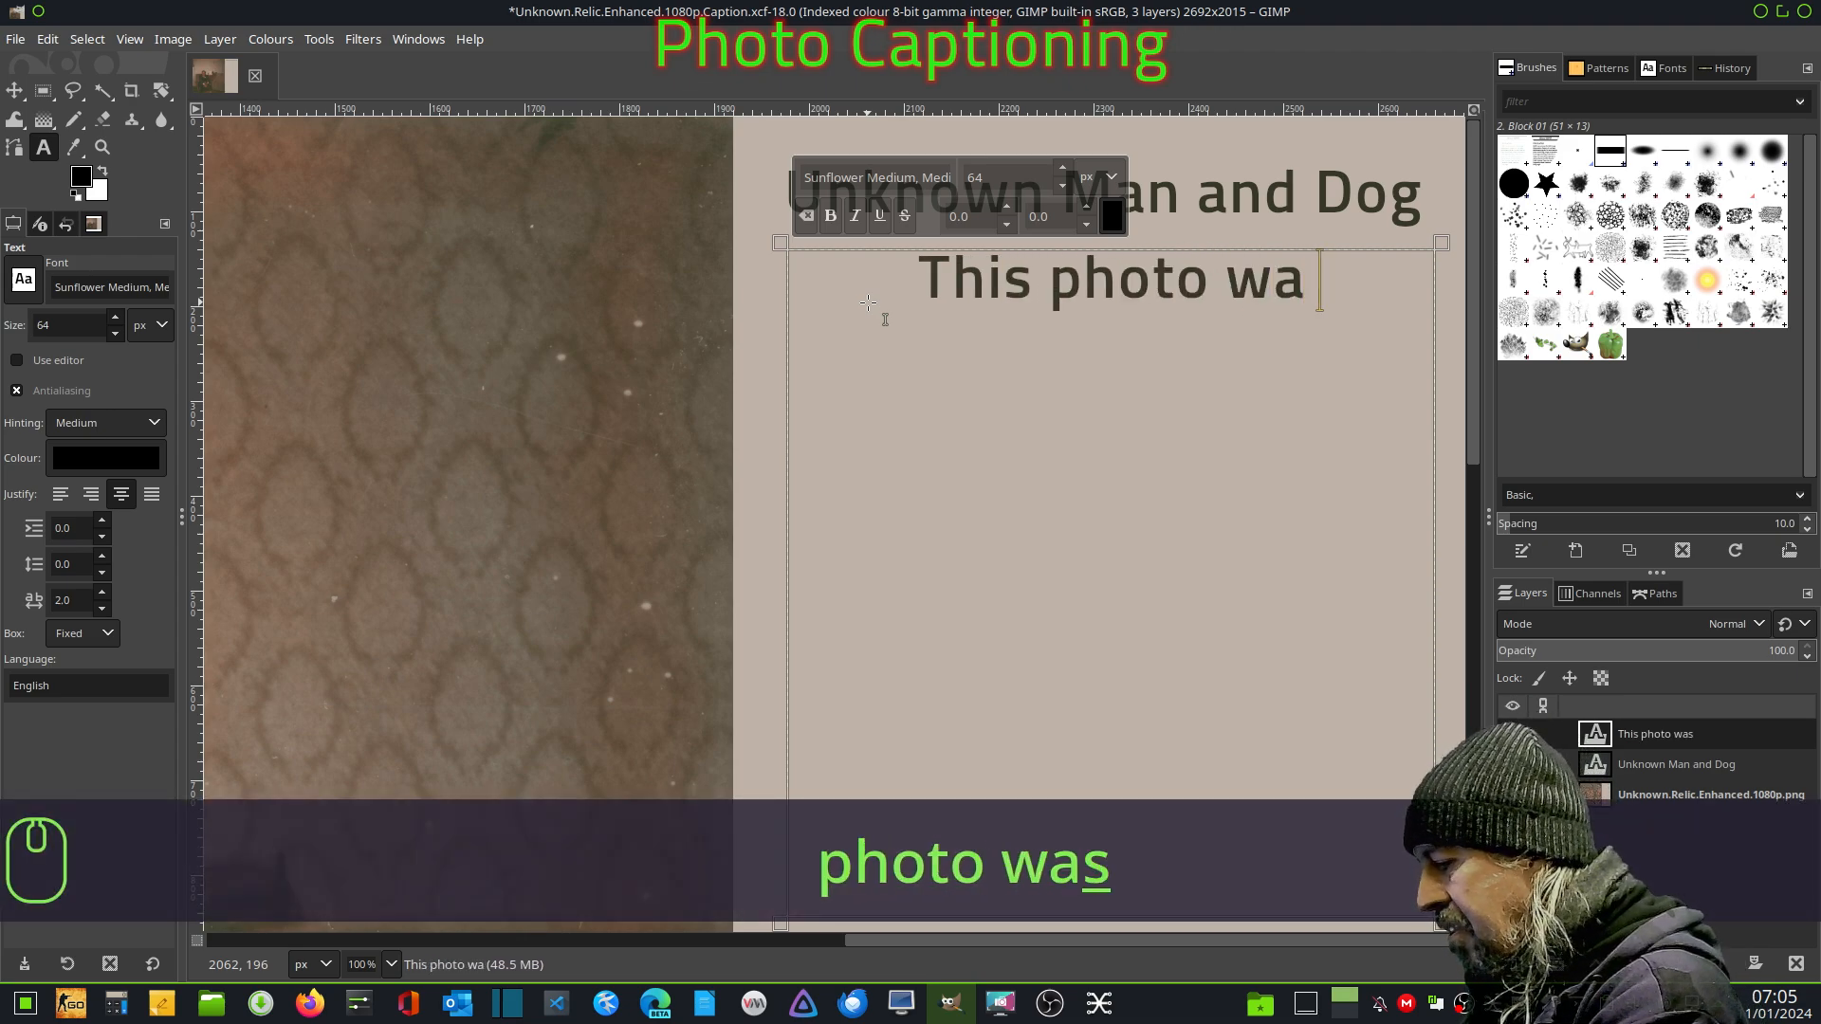
type("s found be")
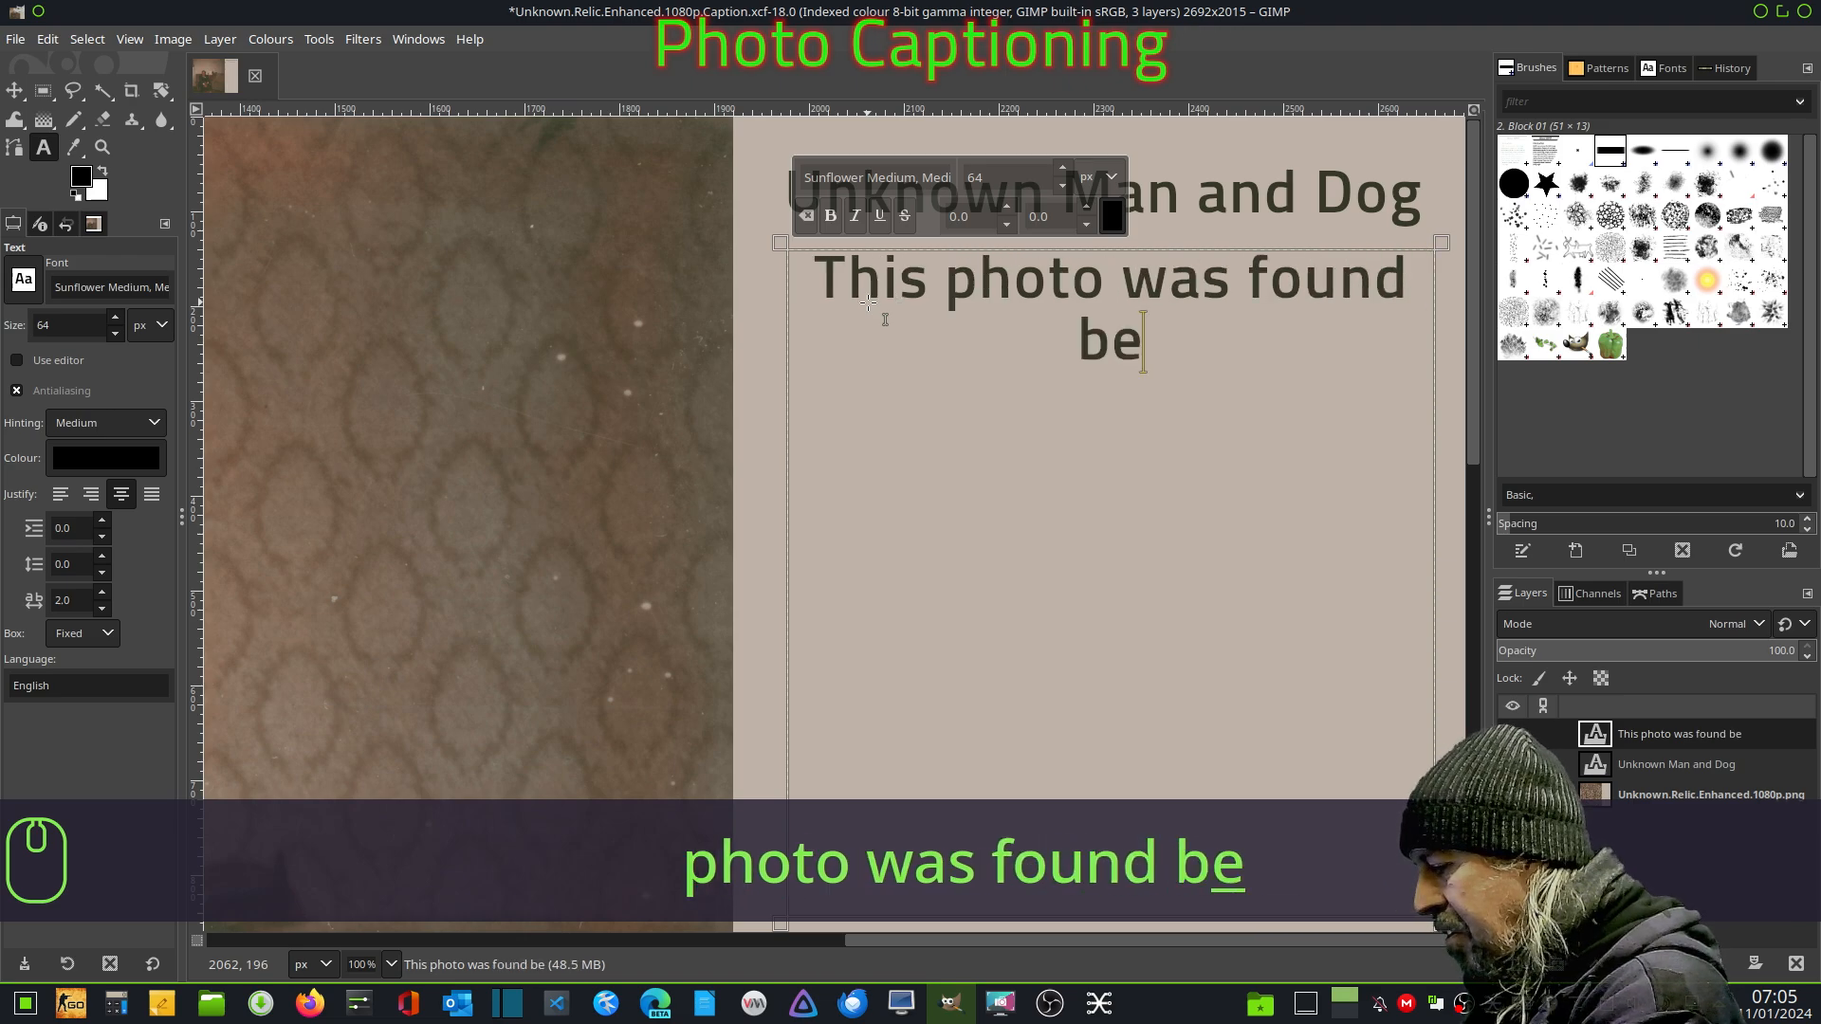
type("hind th")
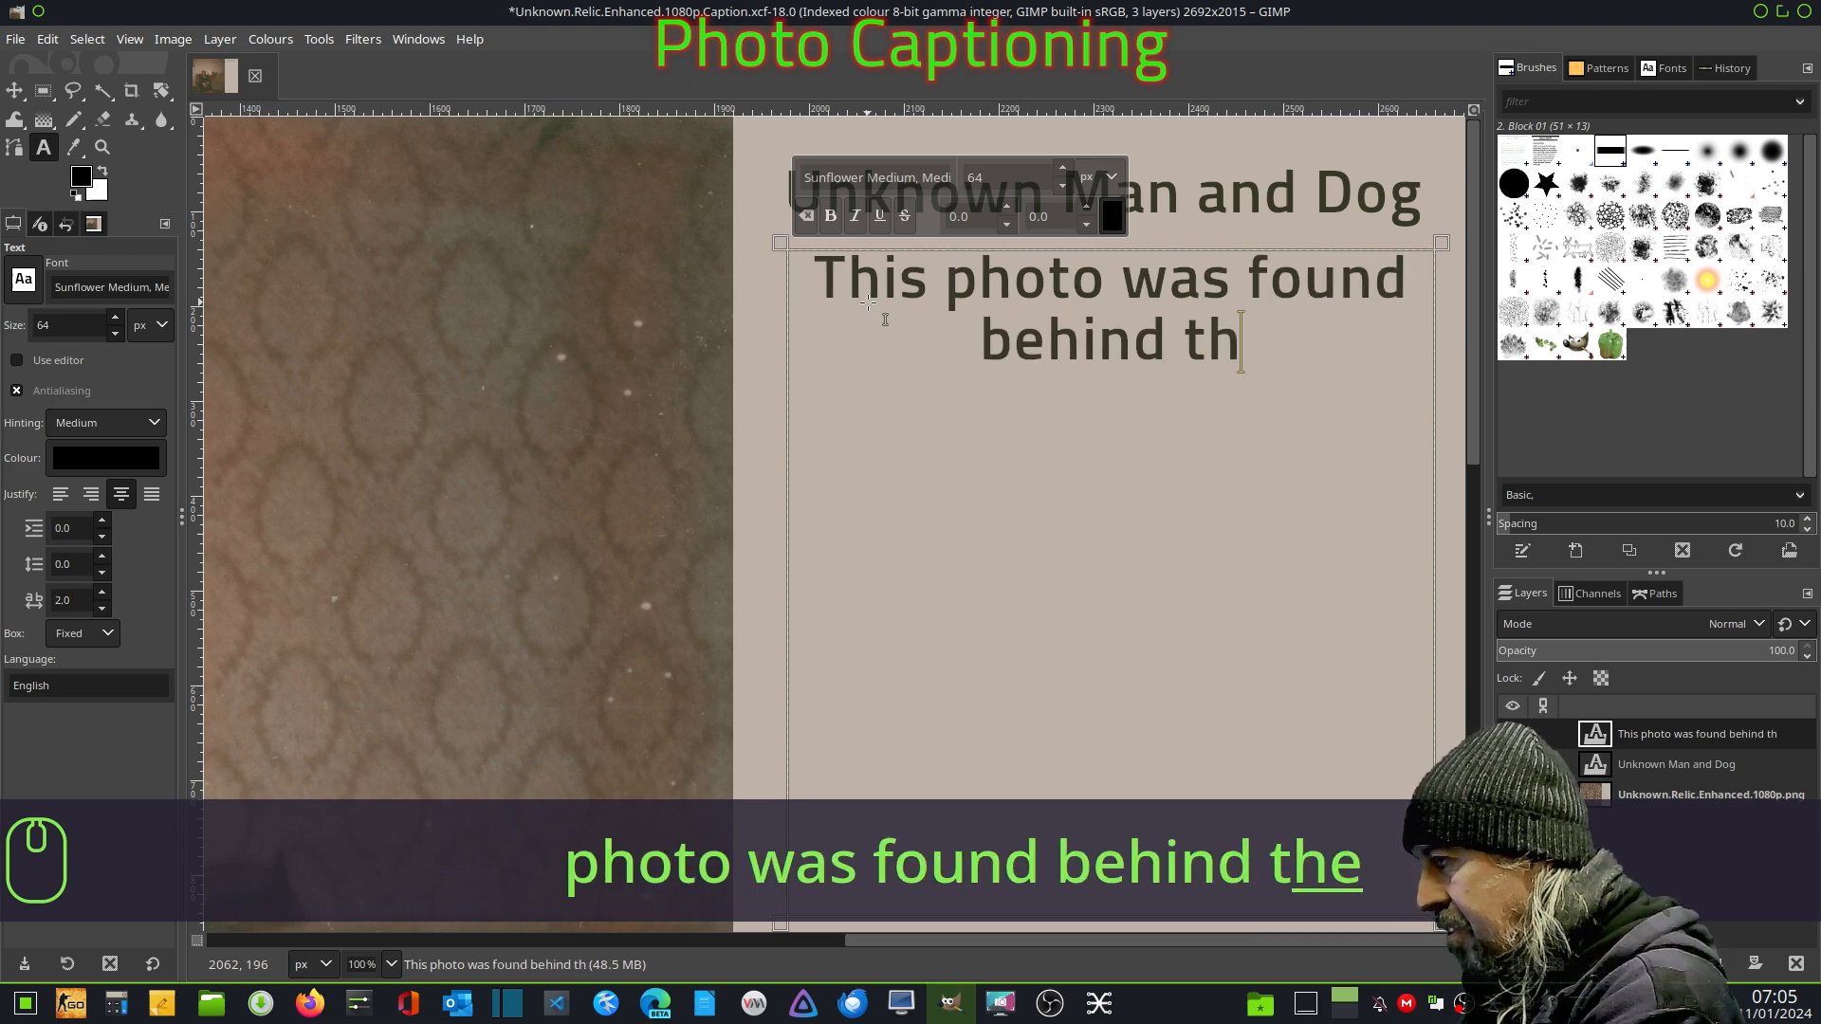
type("e fire")
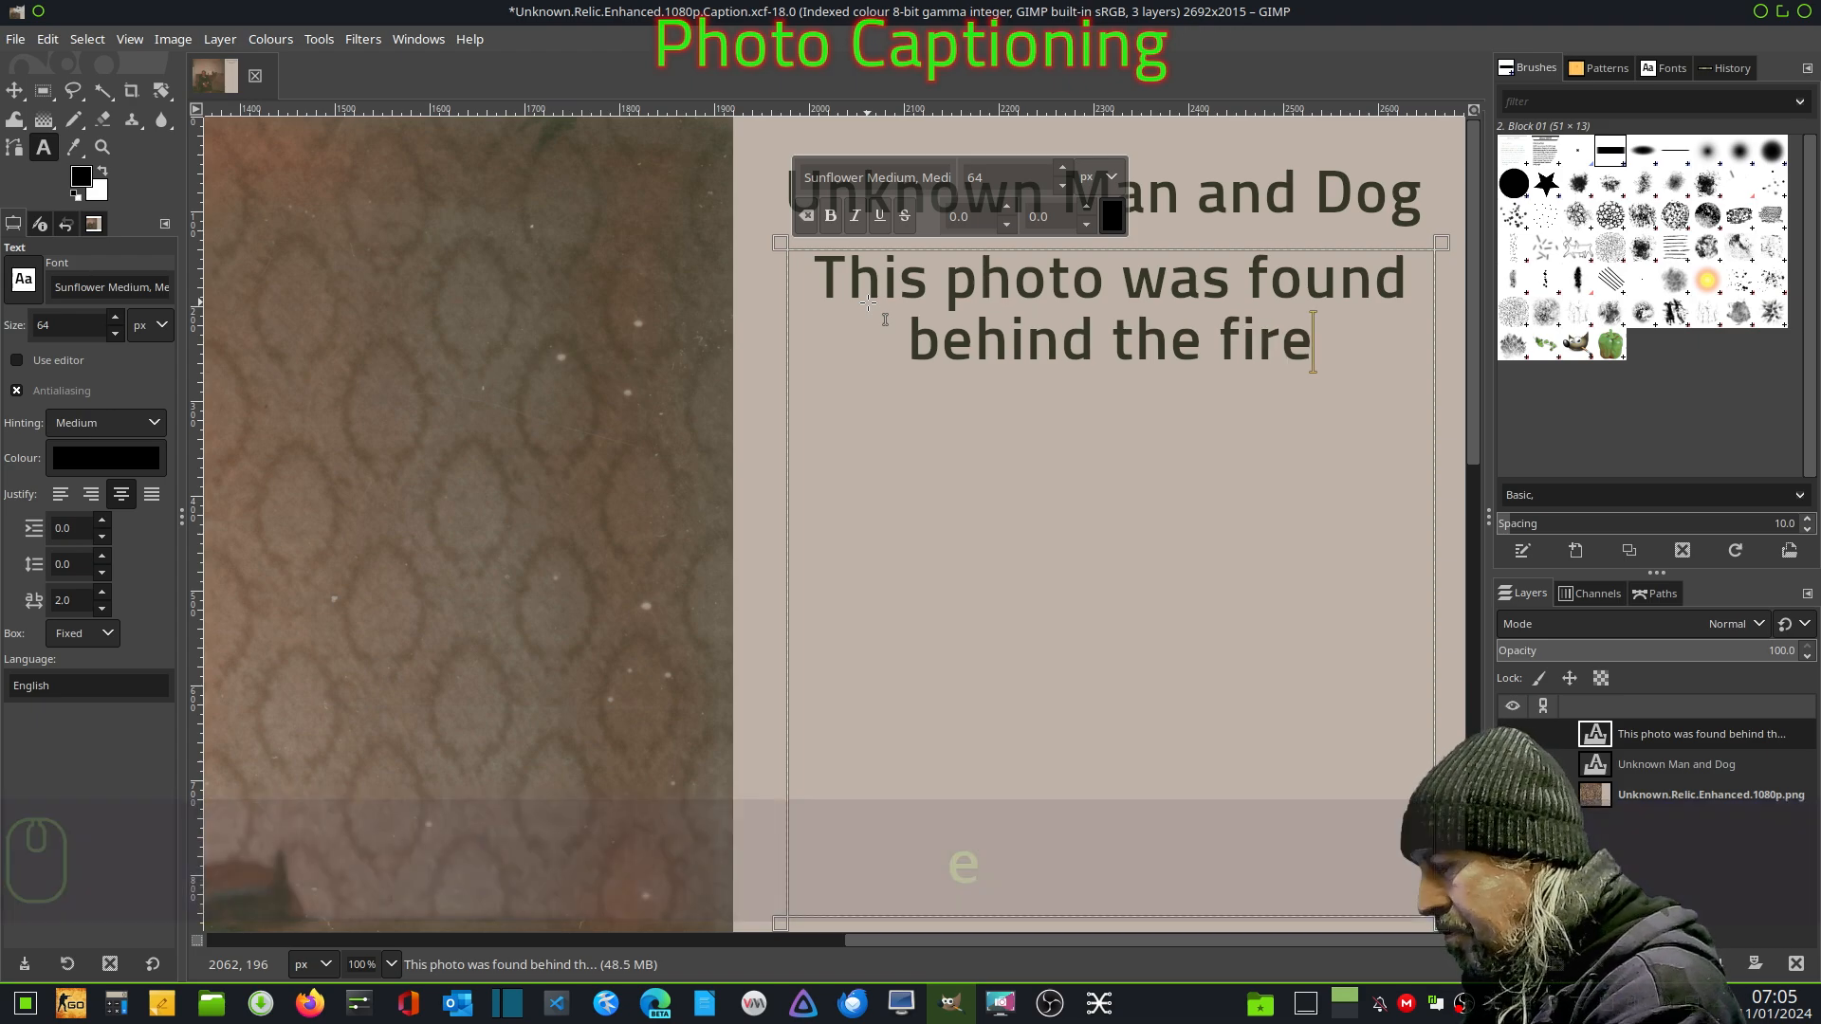
type("place")
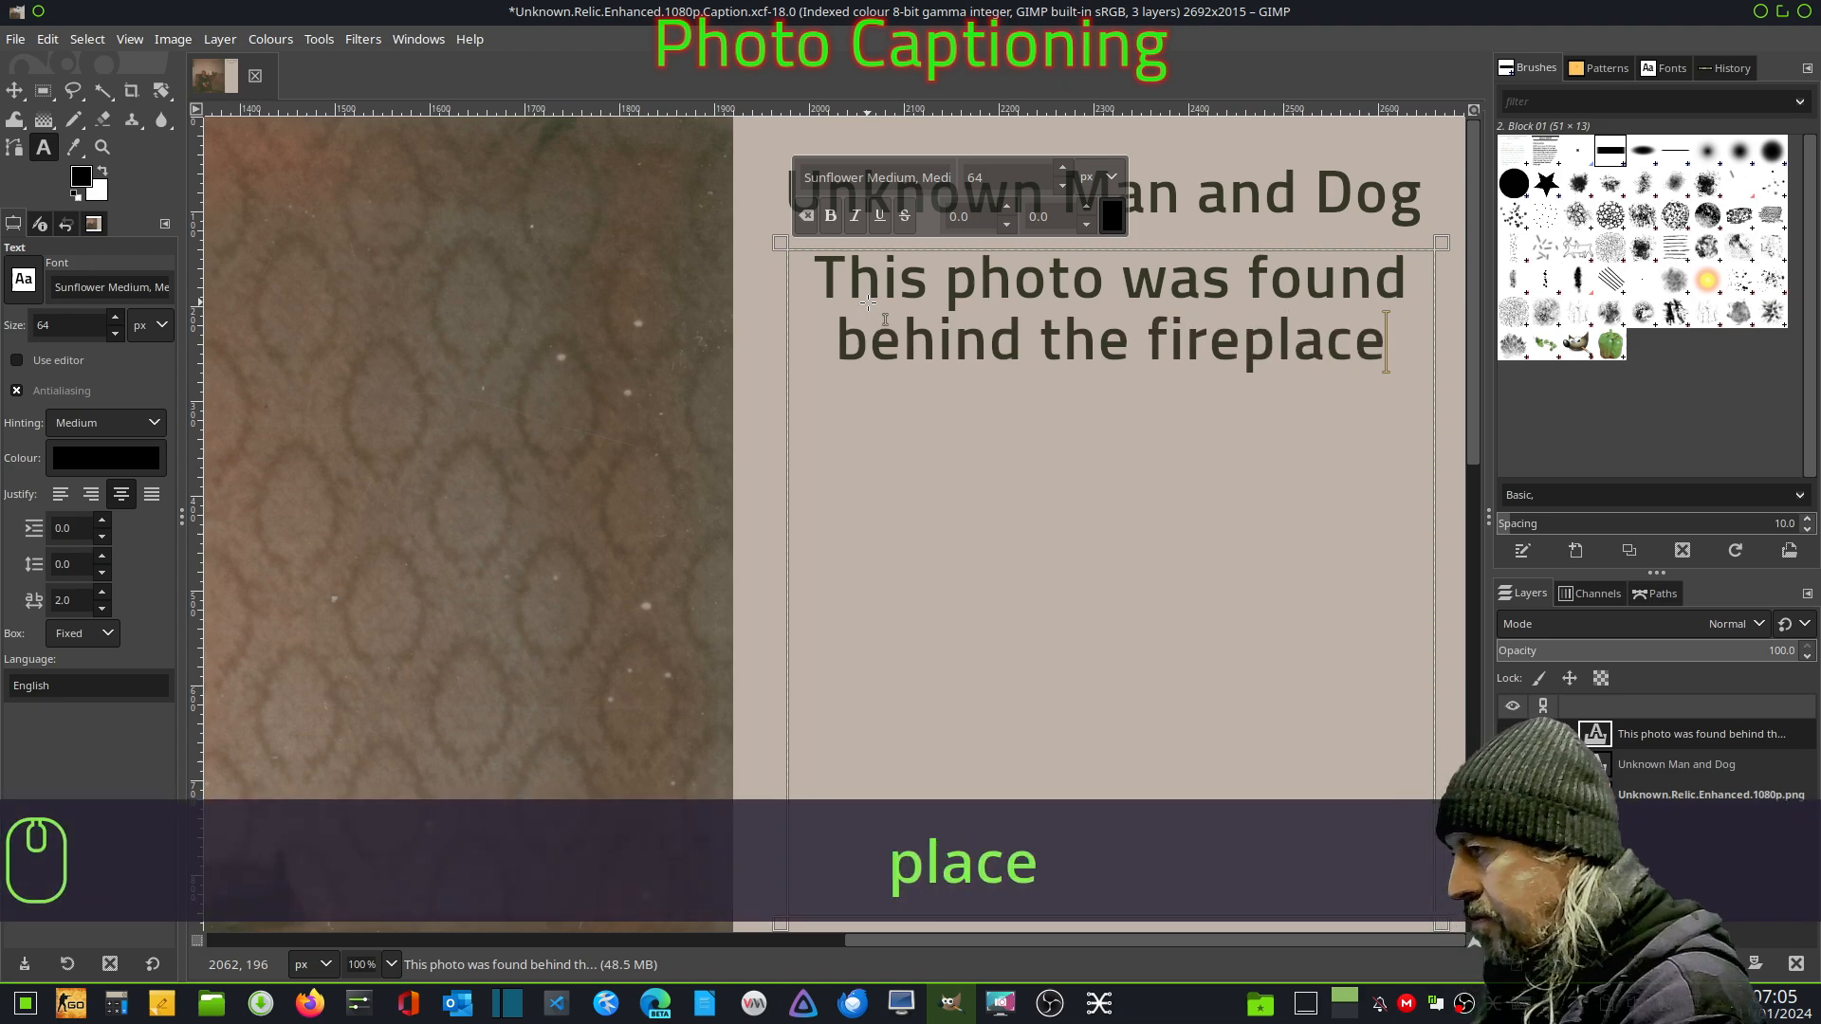
type(" when")
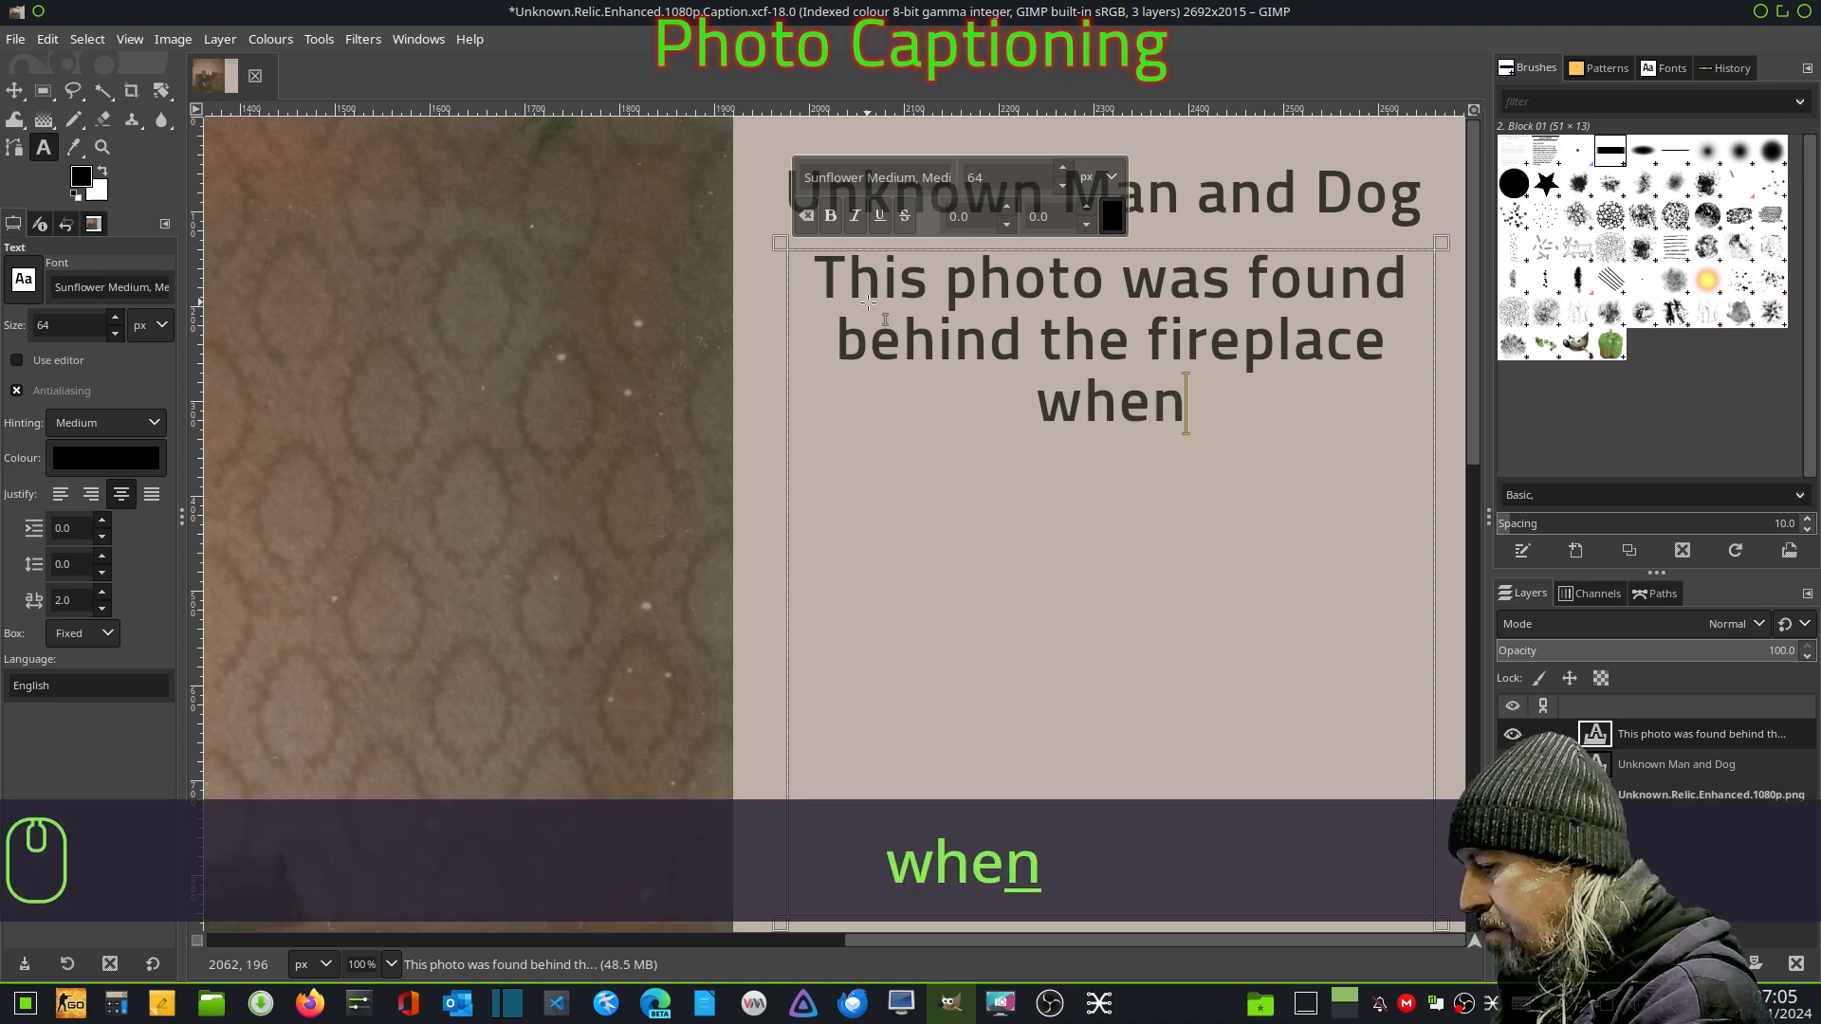
type(" we had ")
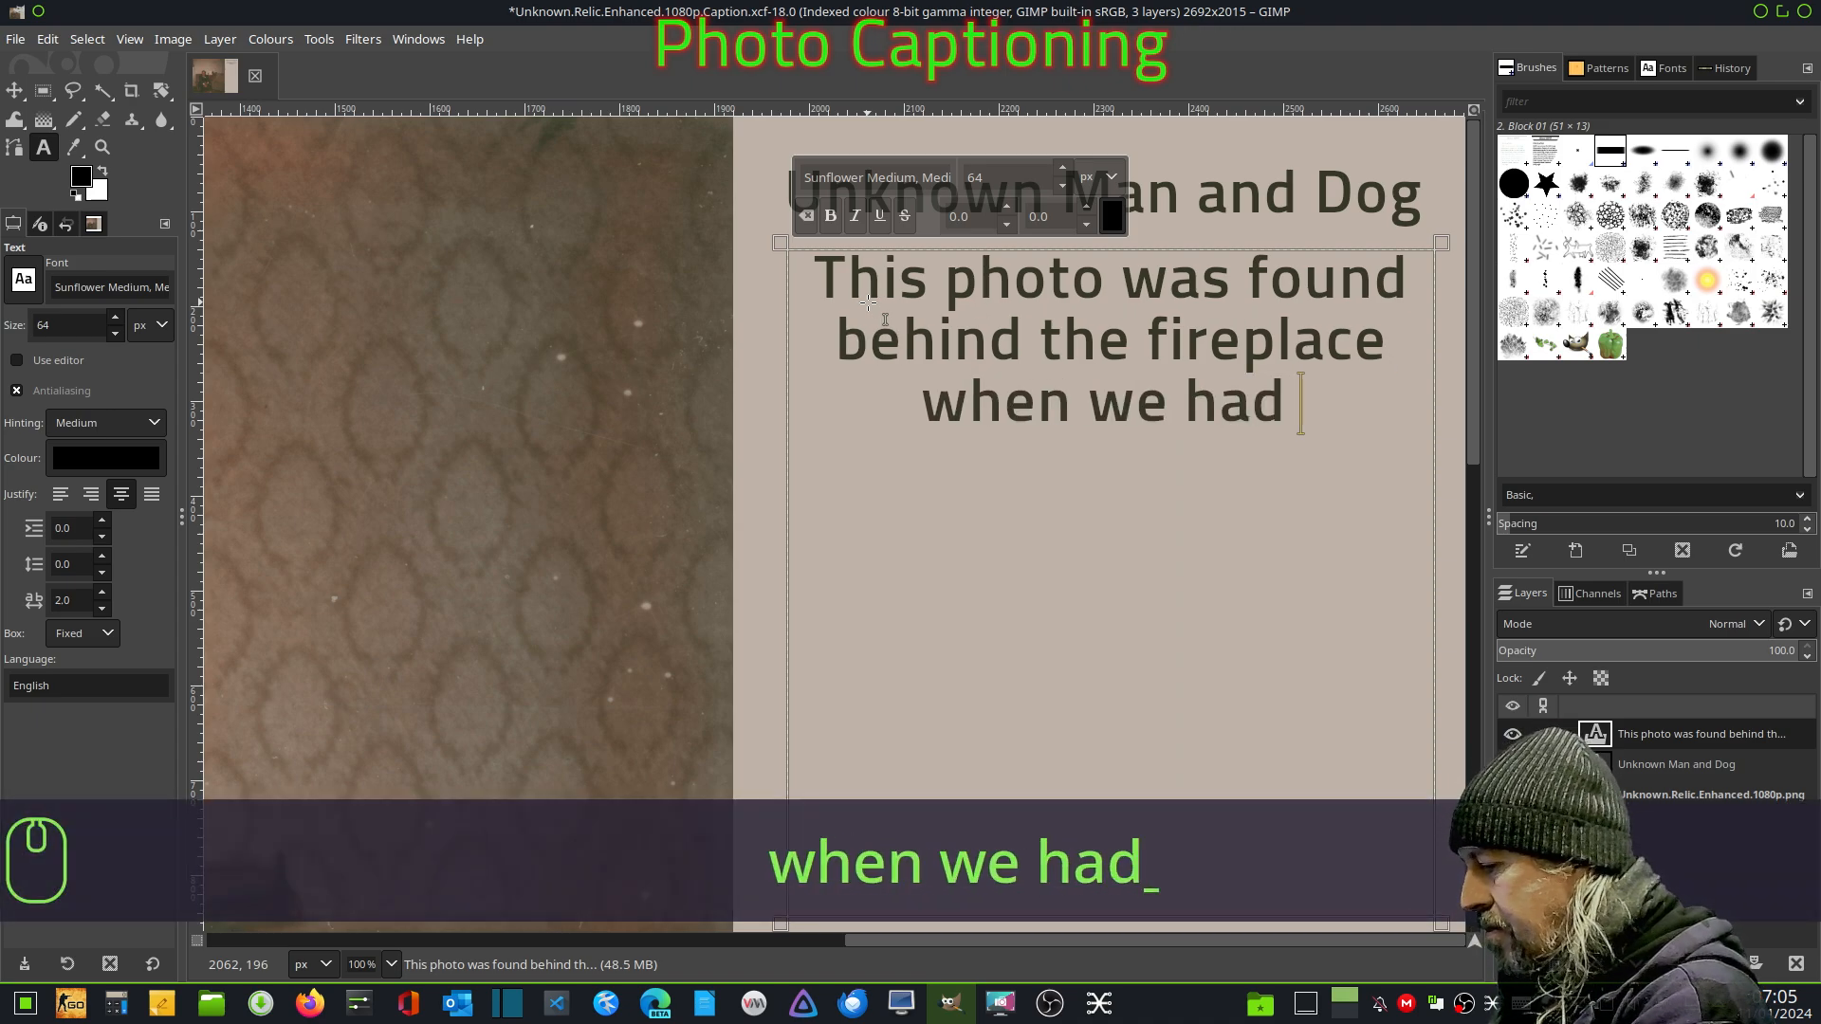
type("a new")
type("ga")
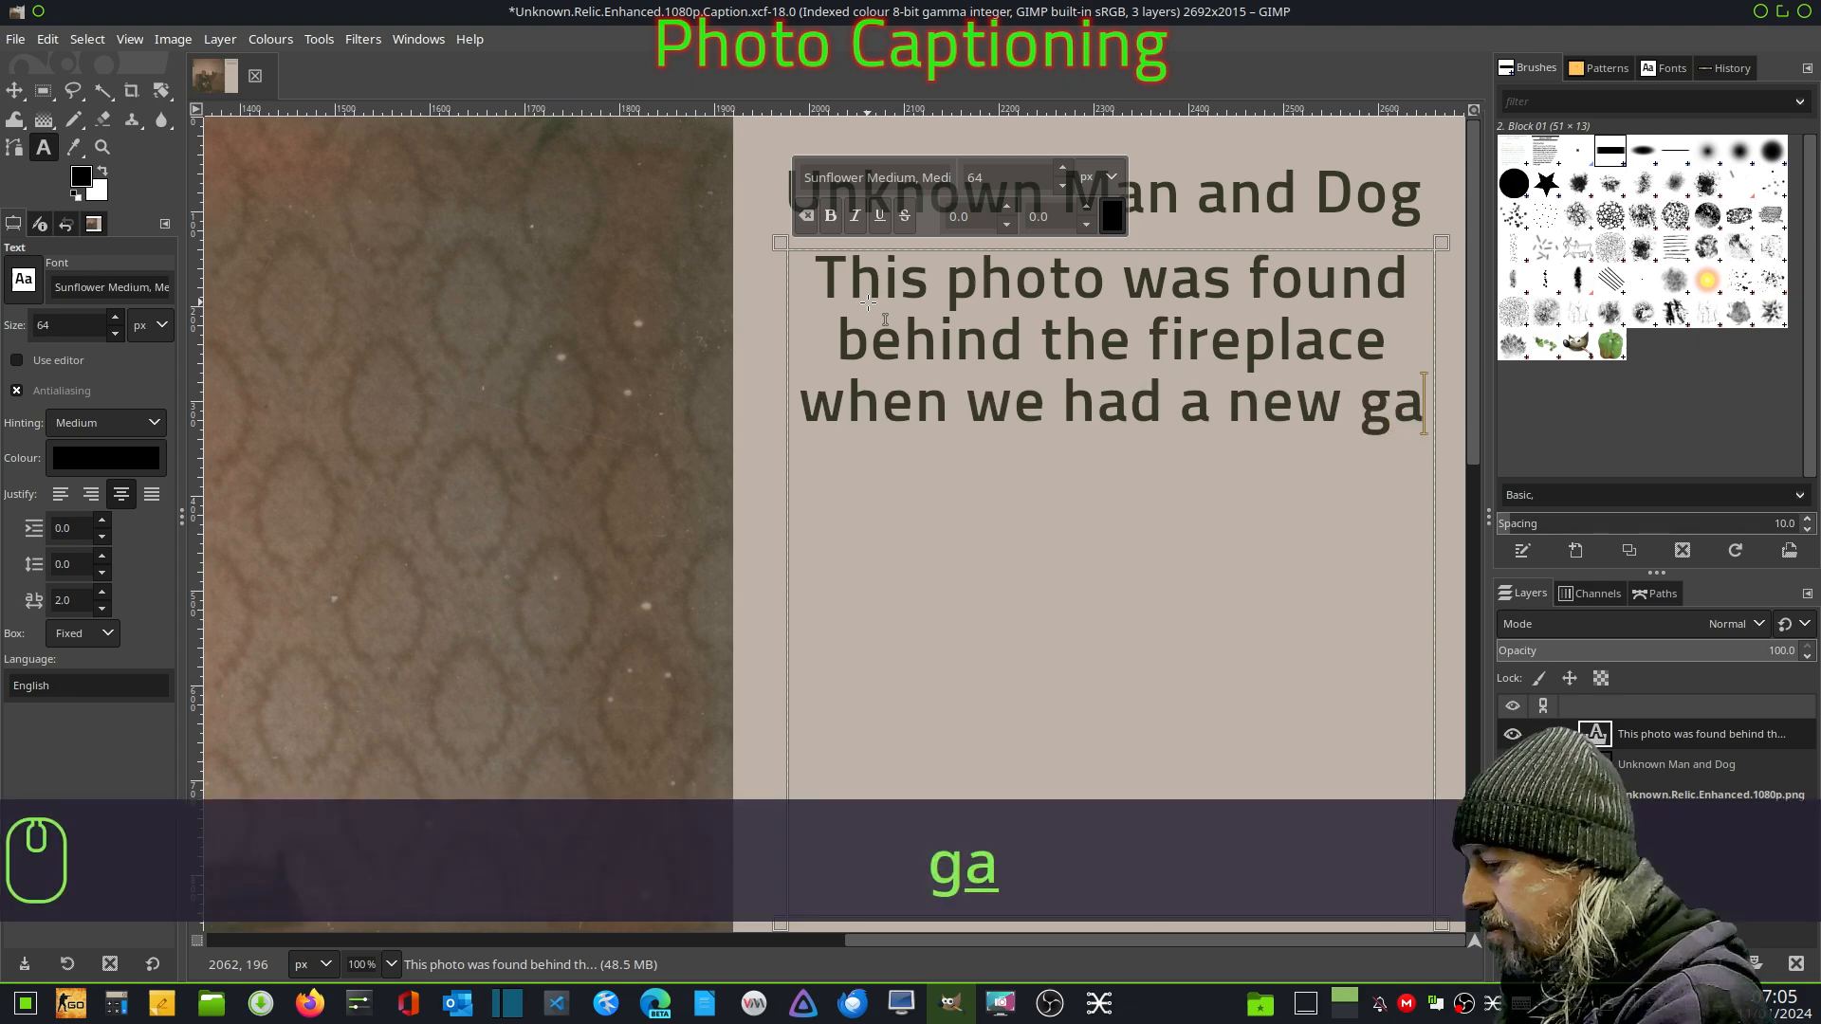
type("s fire ")
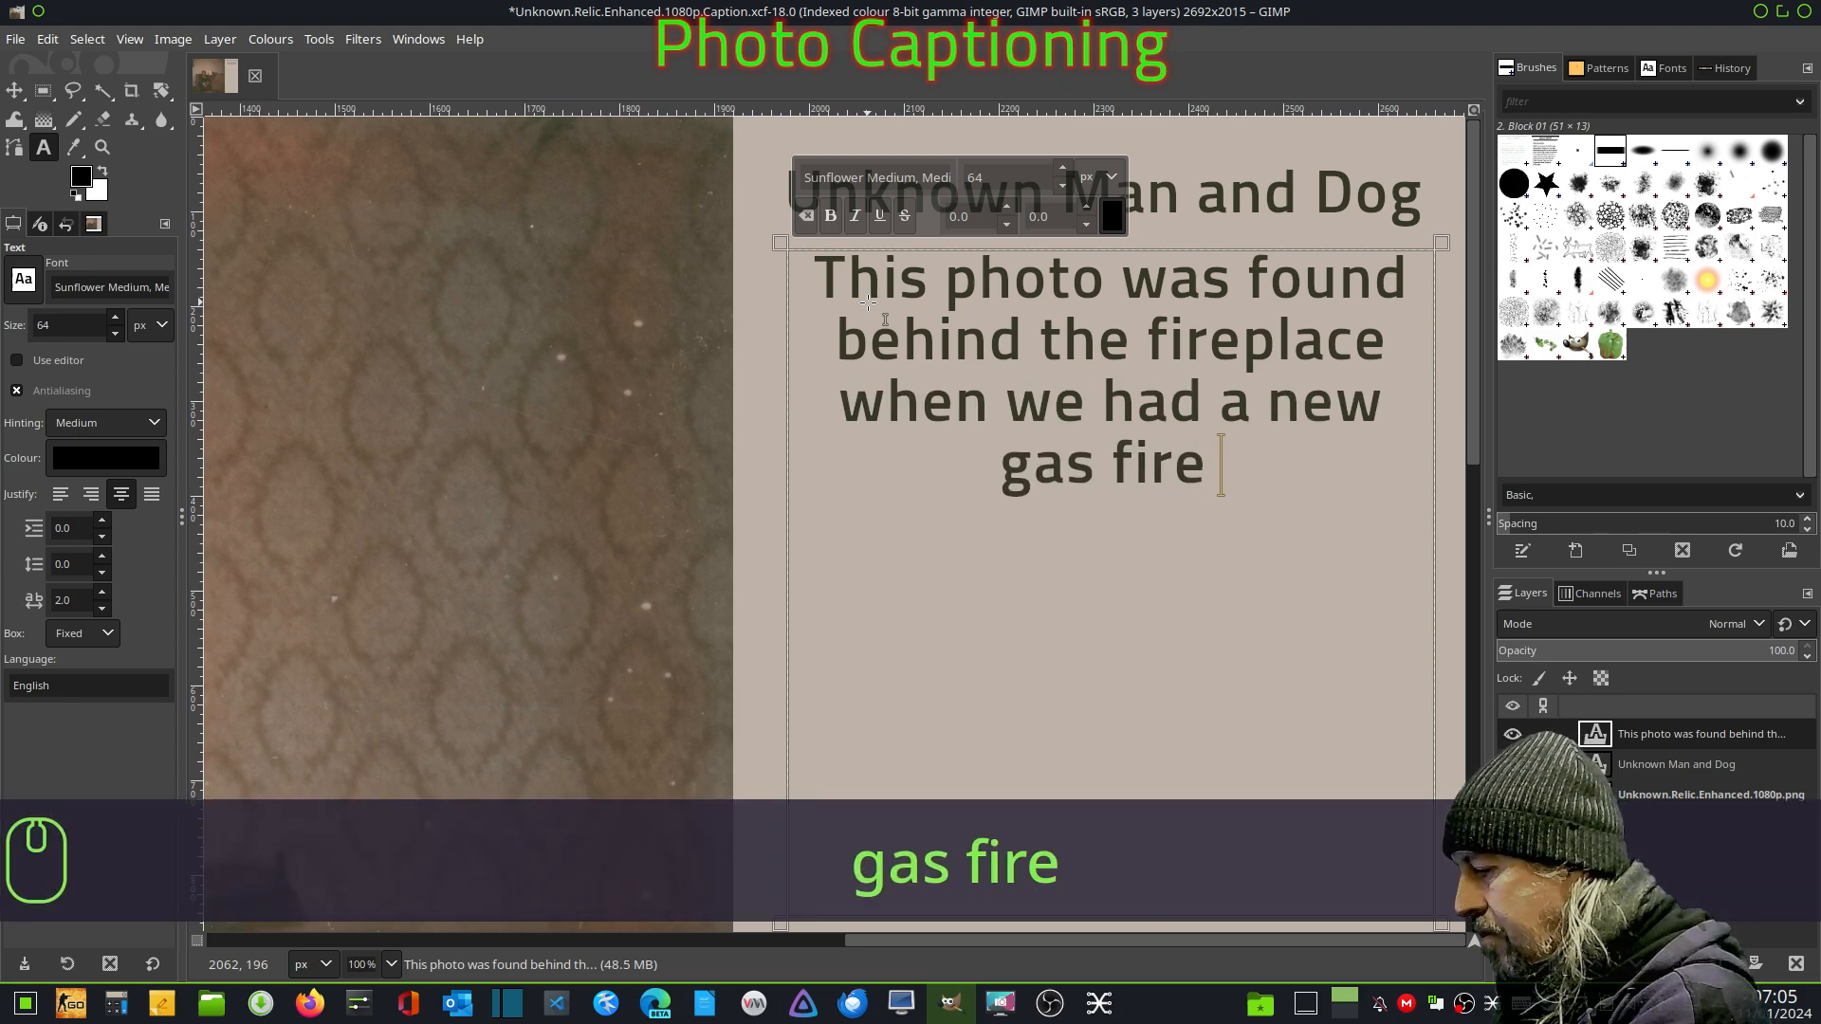
type("put i")
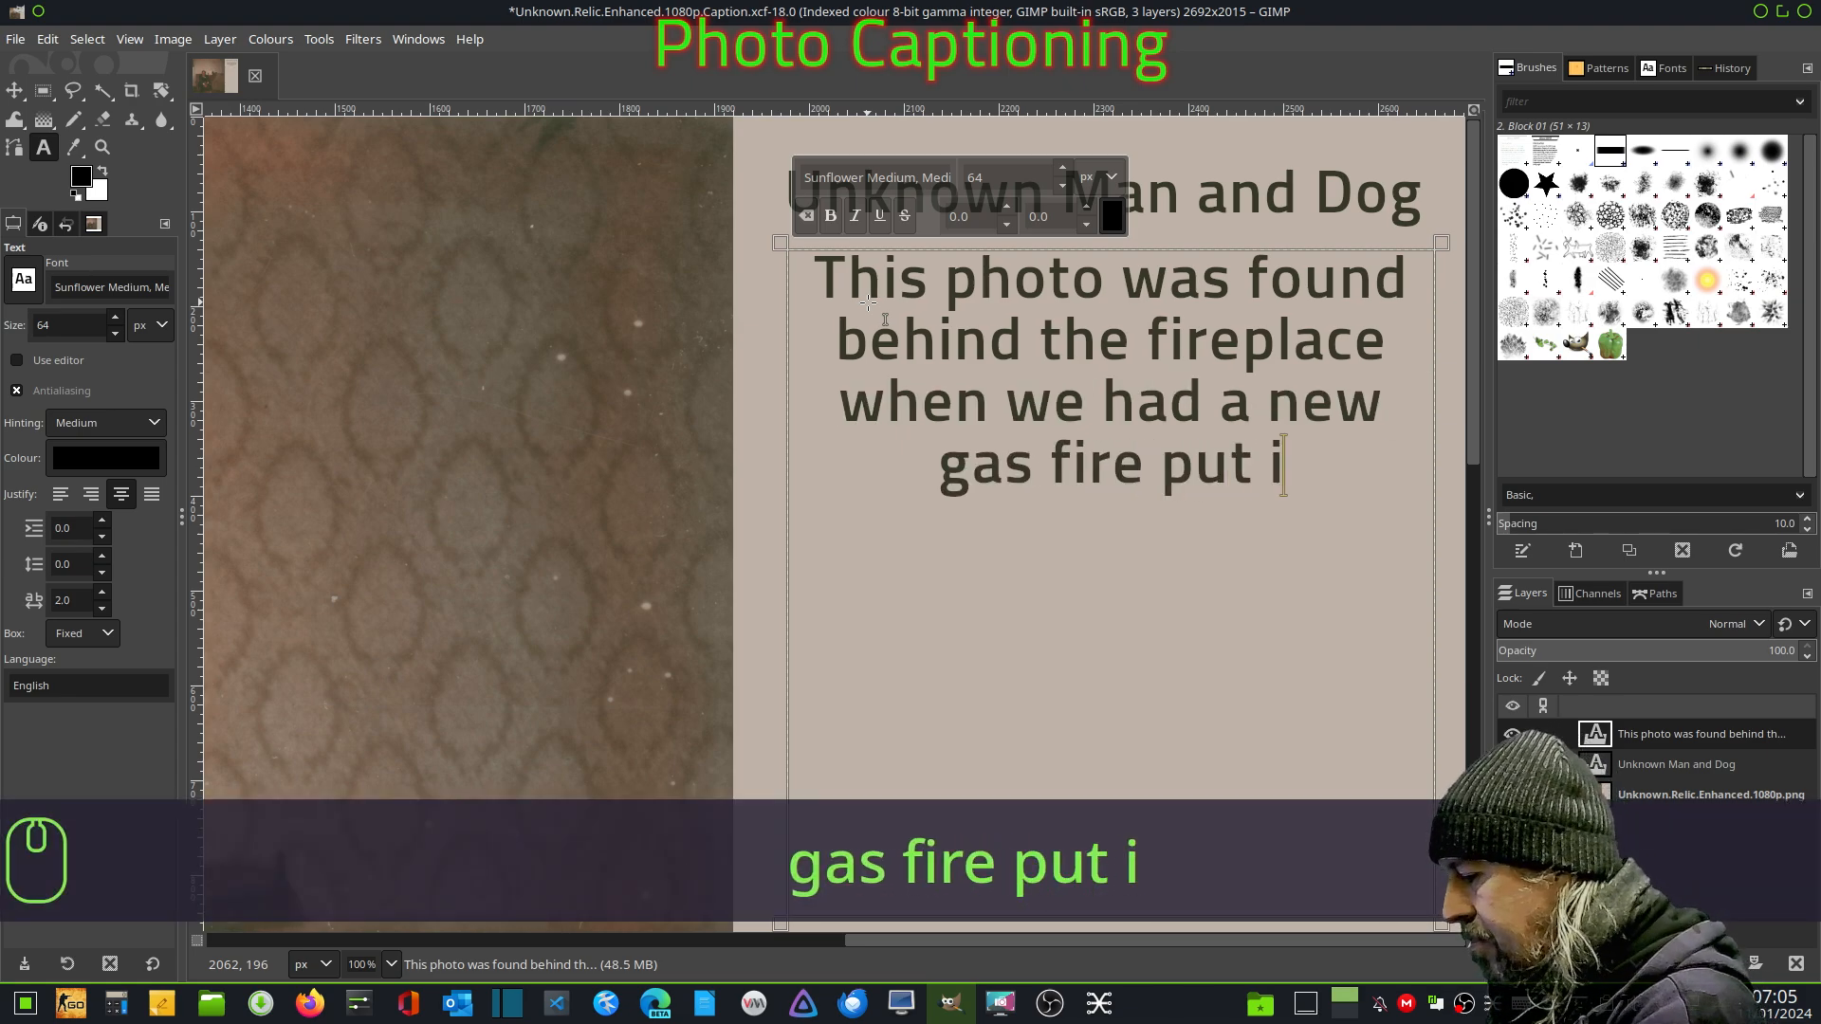
type("n.")
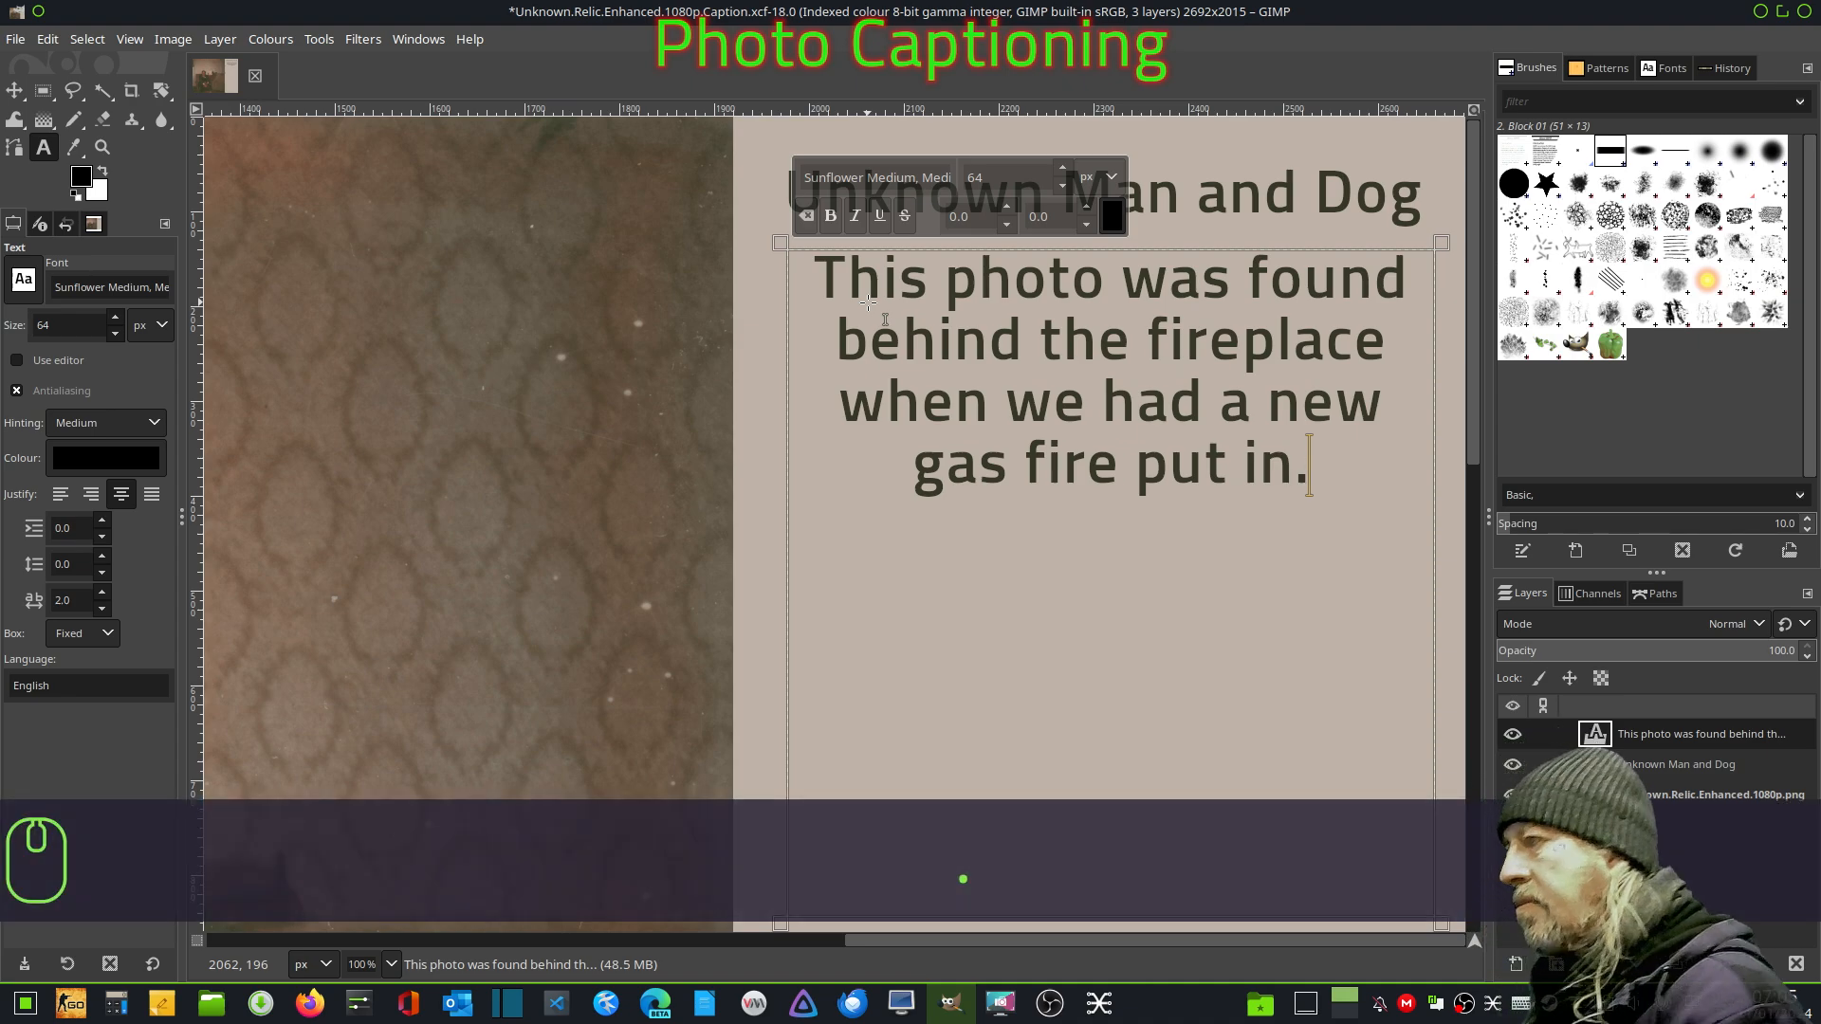
- Add a second caption paragraph after a blank line: "I have no Idea who it is or when it was taken."
key("Return")
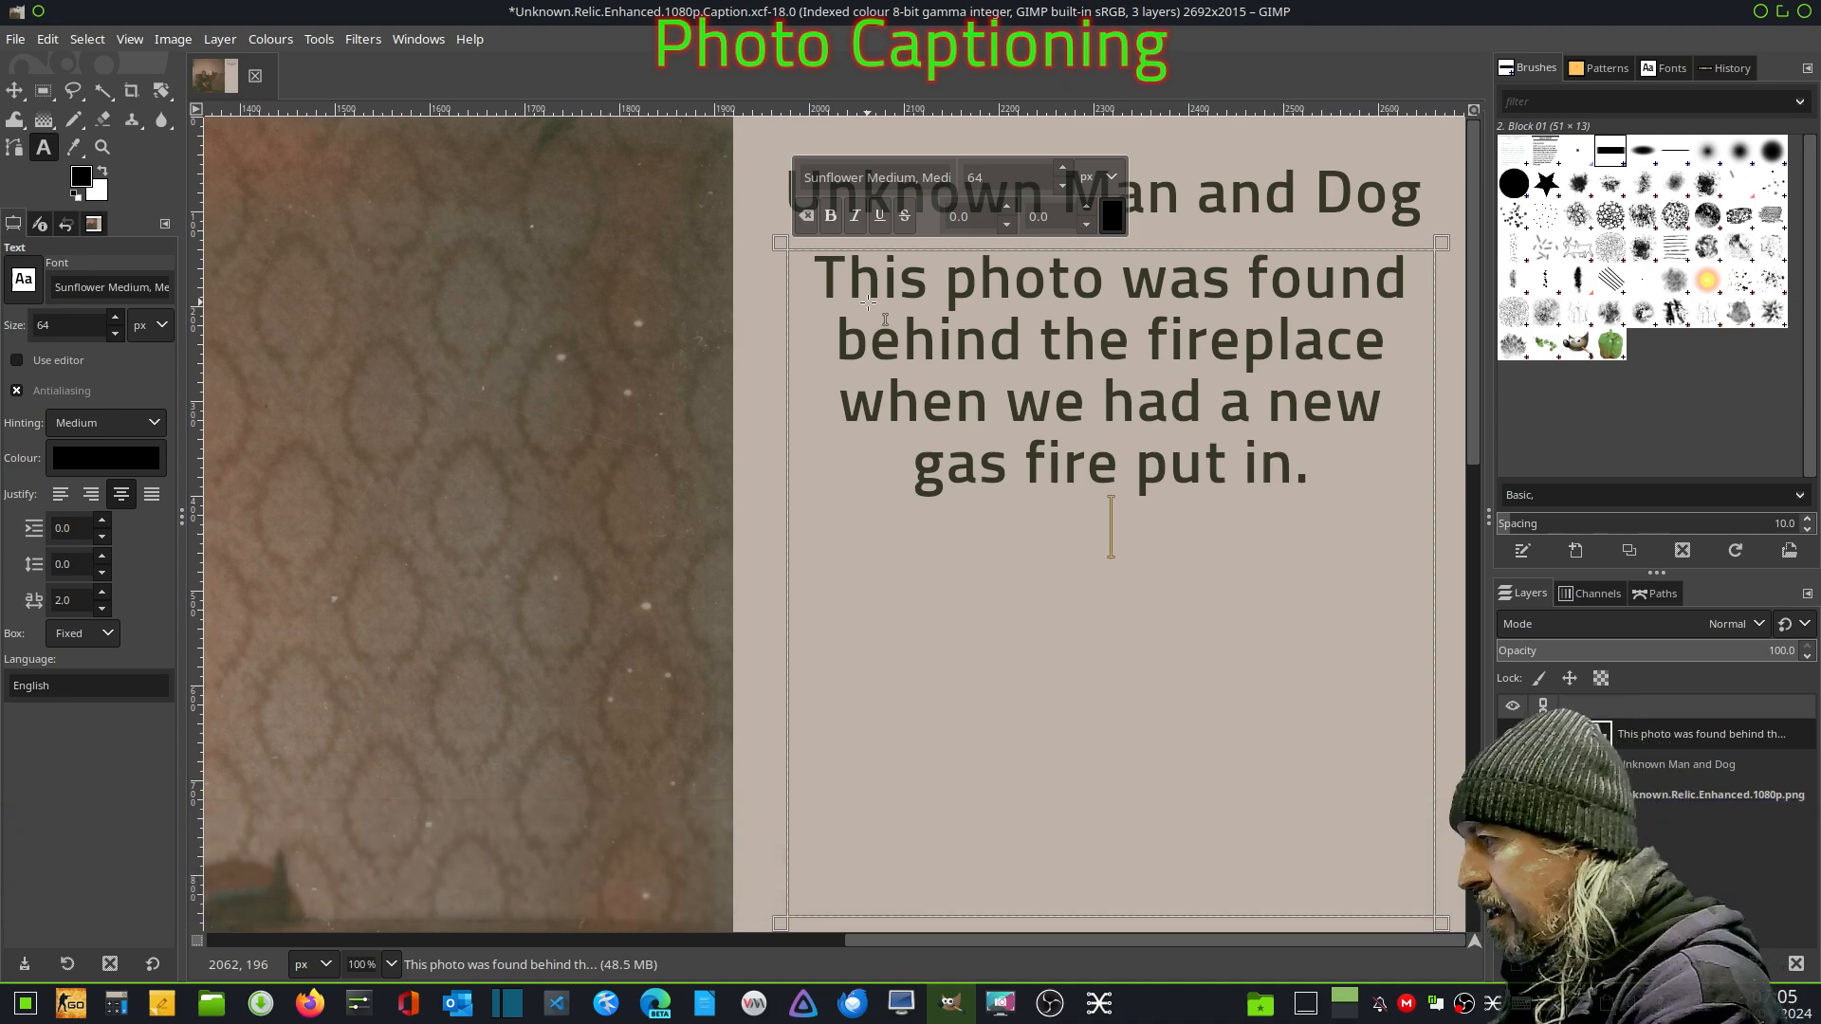
key("Return")
type("I hav")
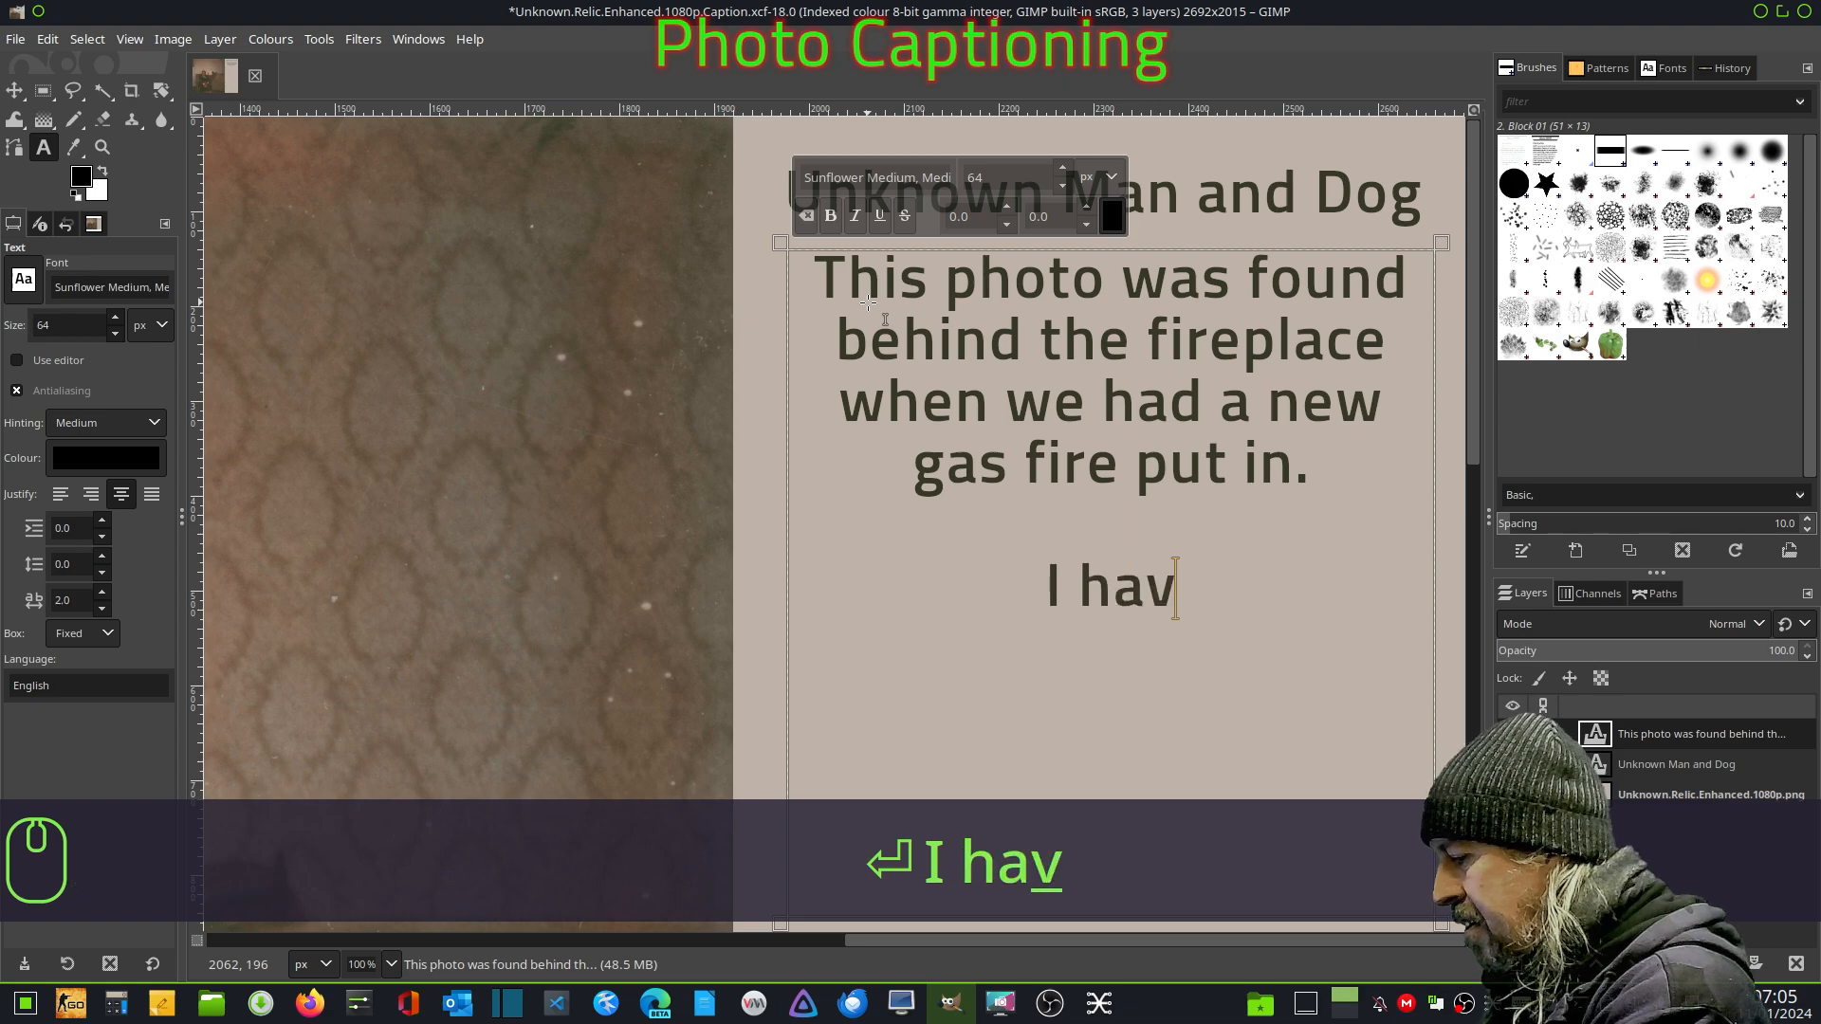
type("e no ")
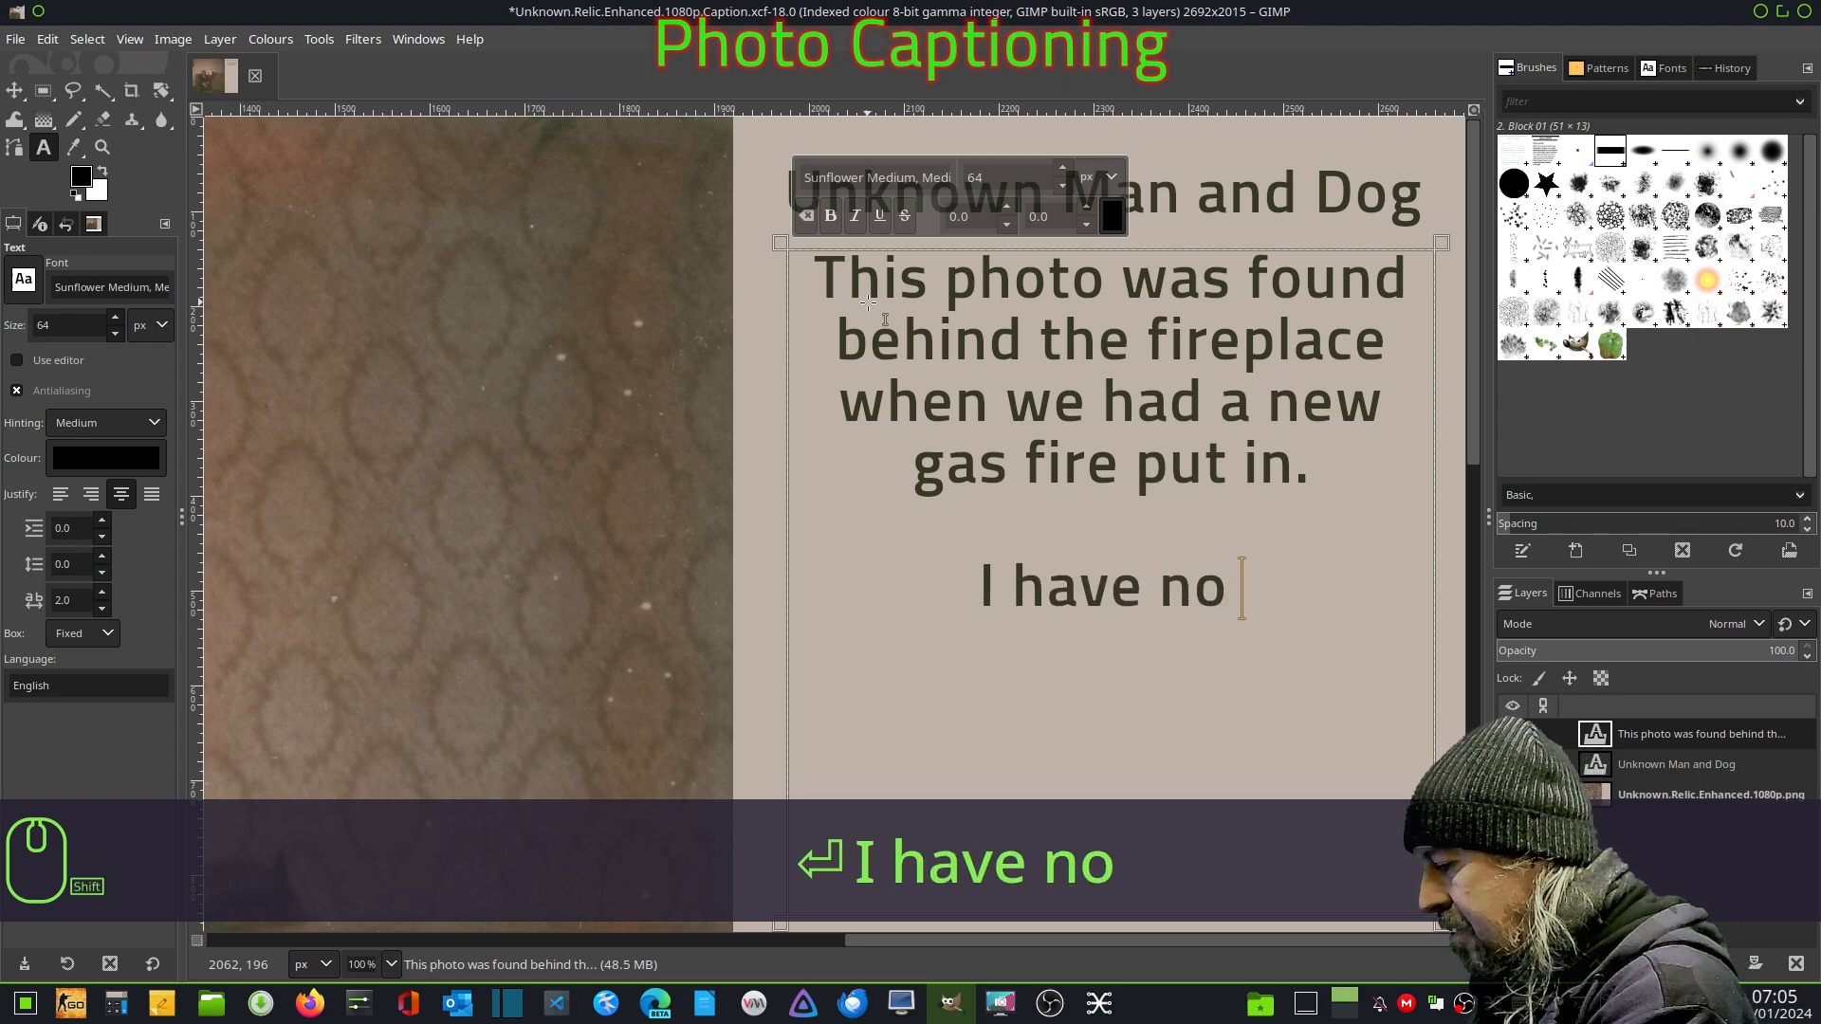
type("Idea wh")
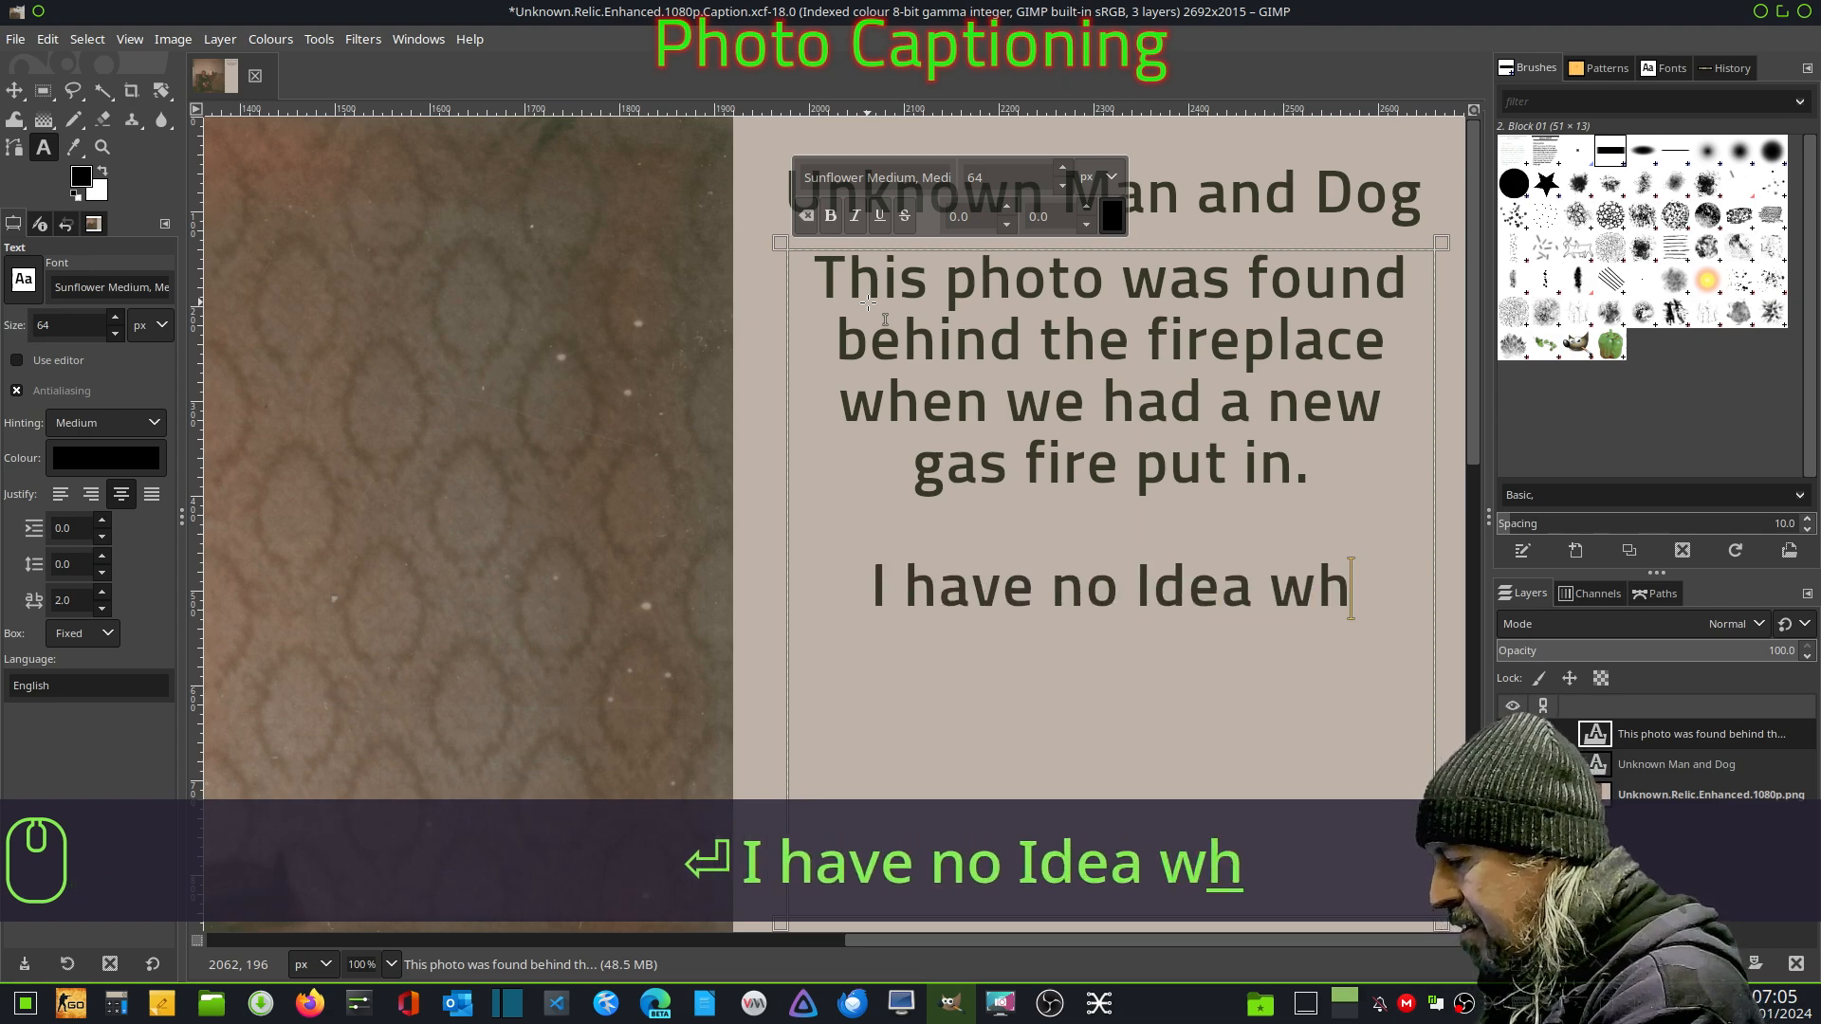
type("o it ")
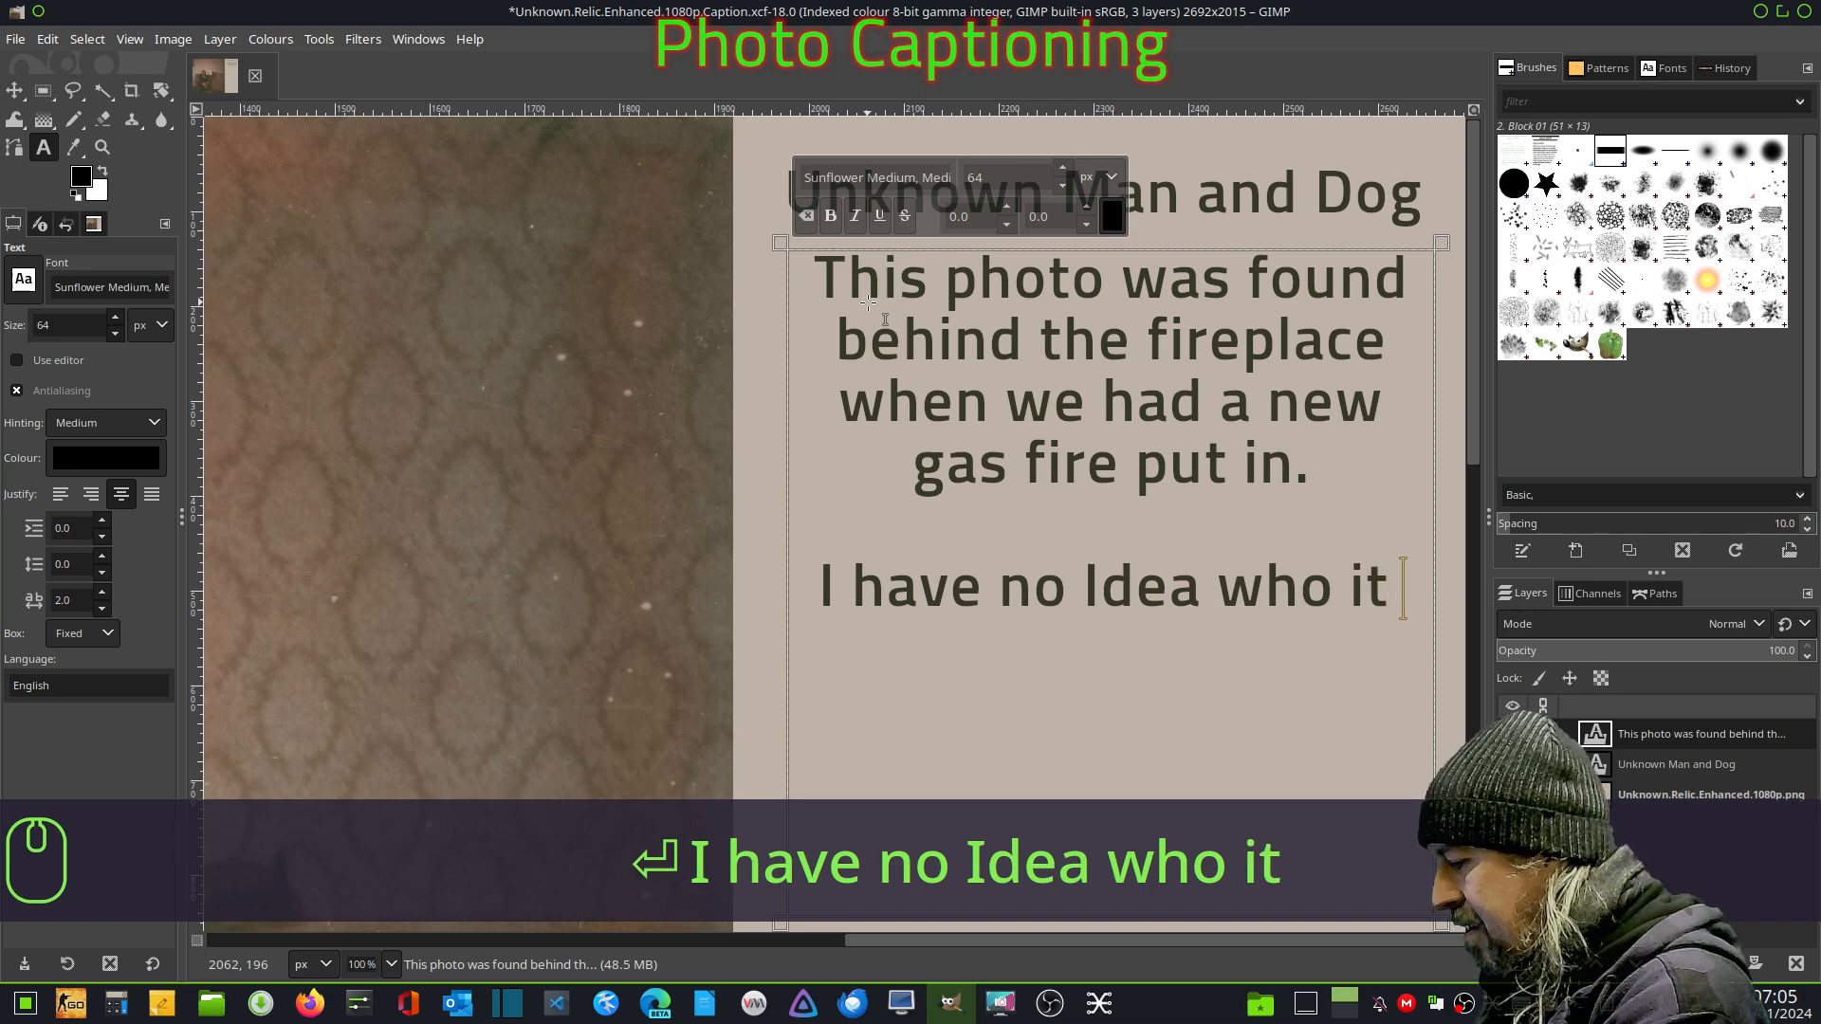
type("is or w")
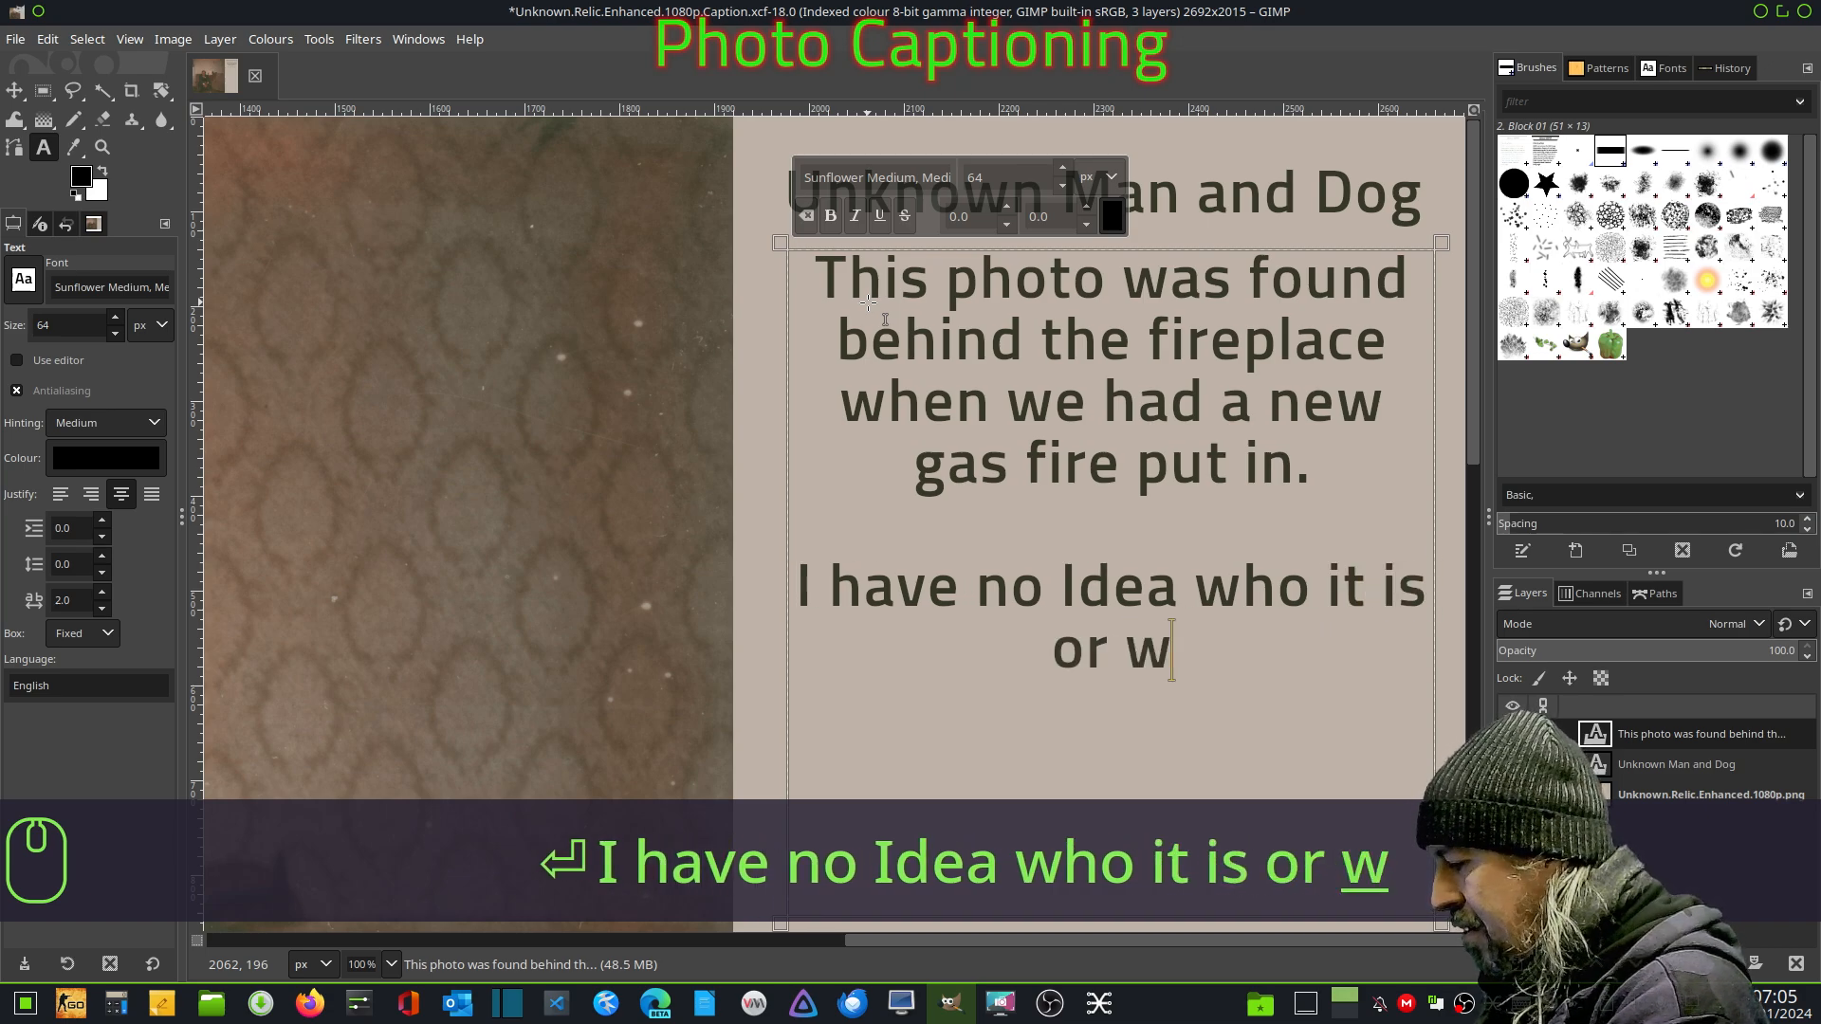
type("hen i")
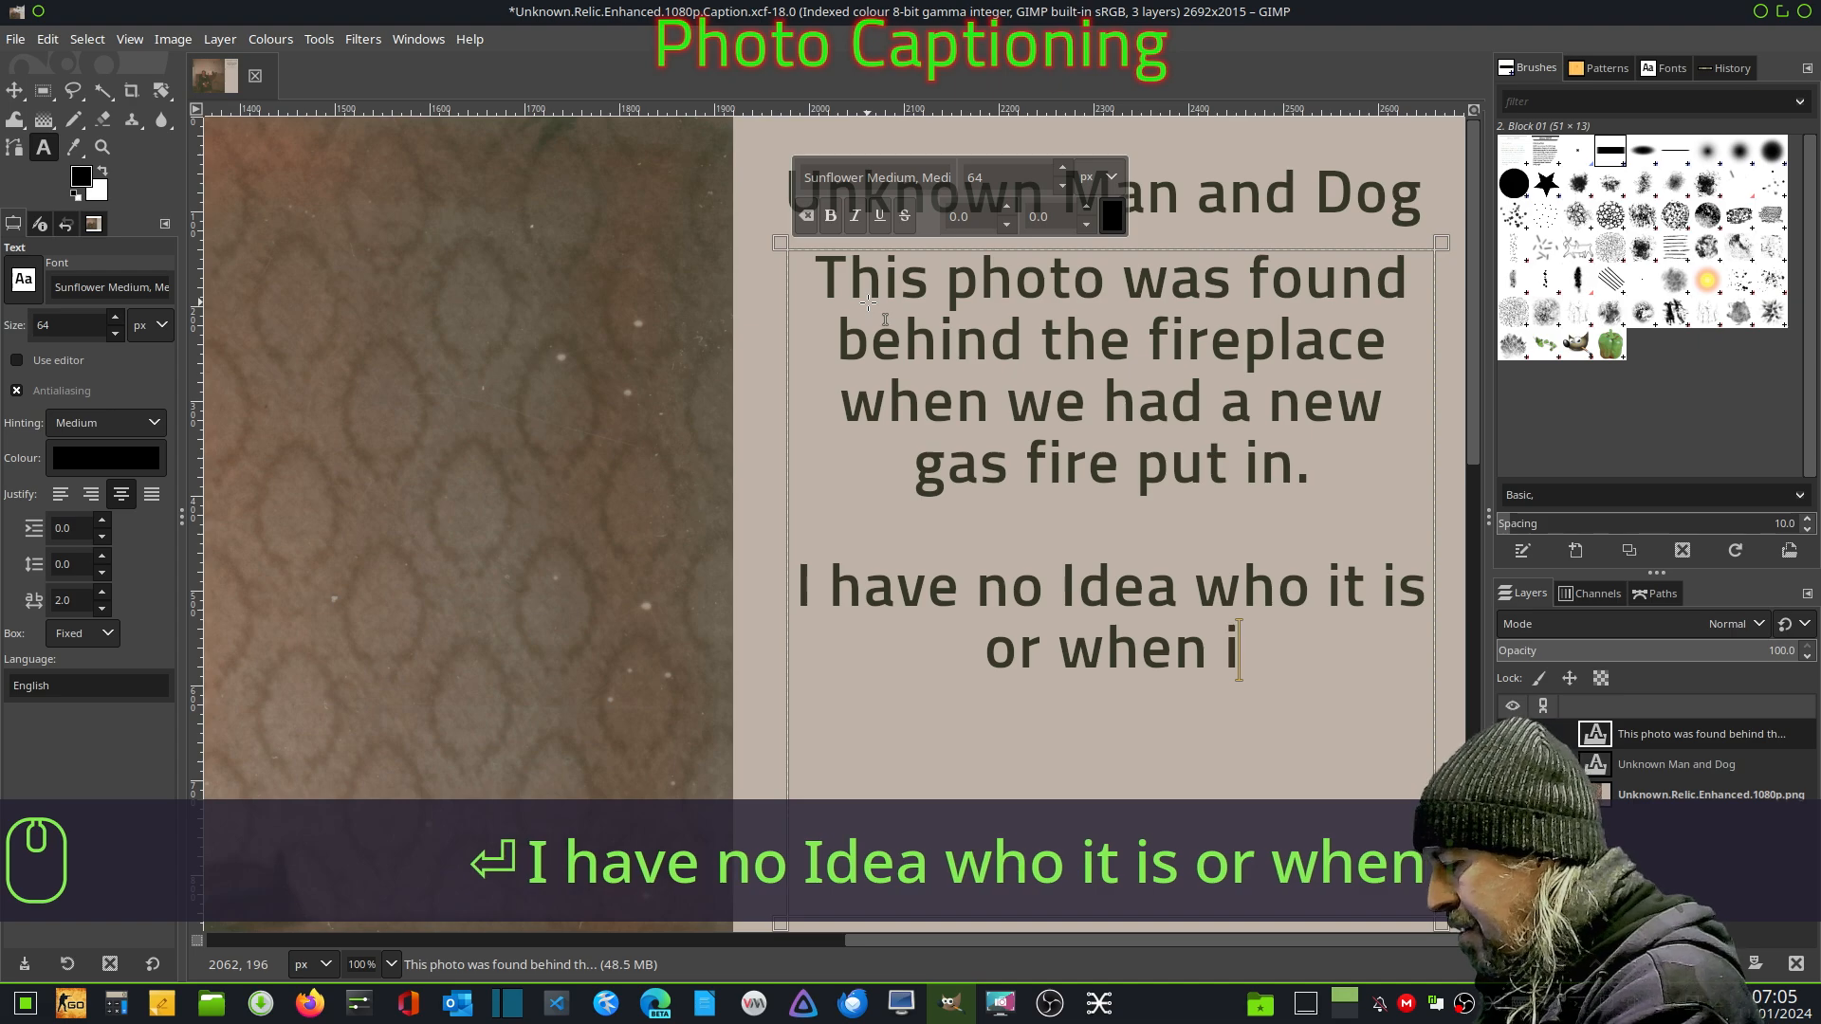
type("t was tak")
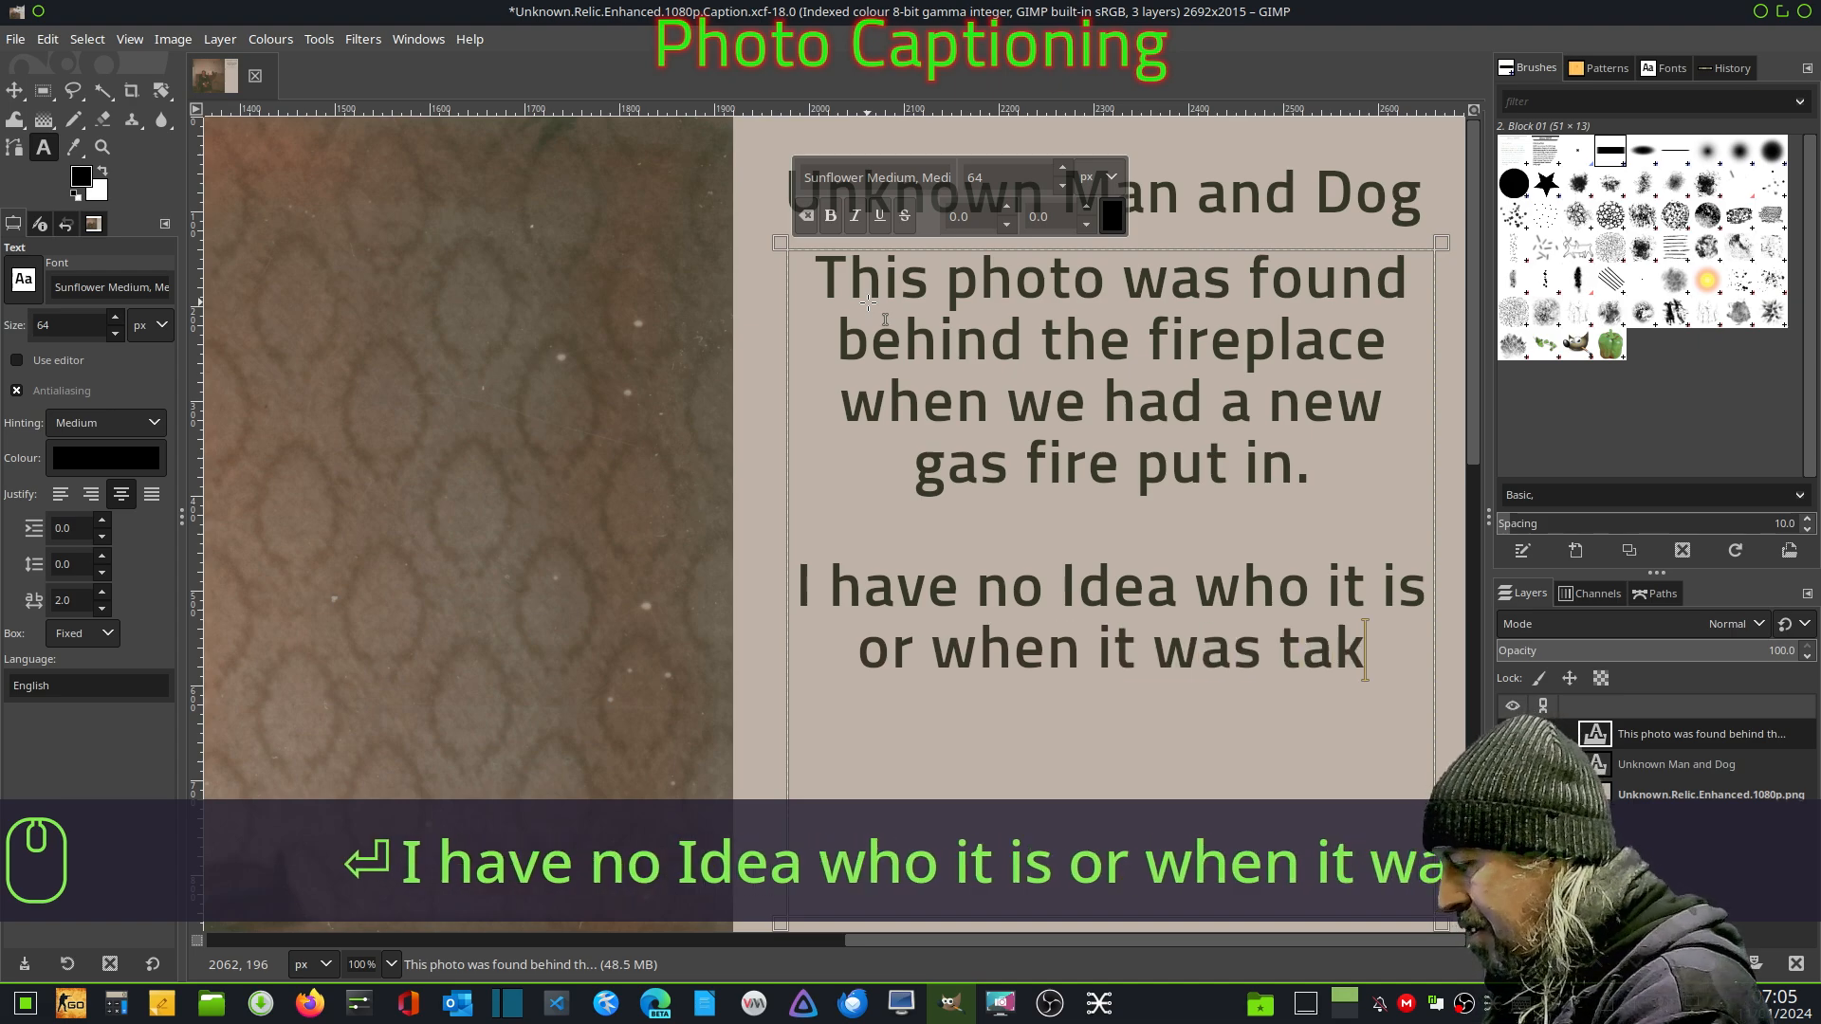
type("en.")
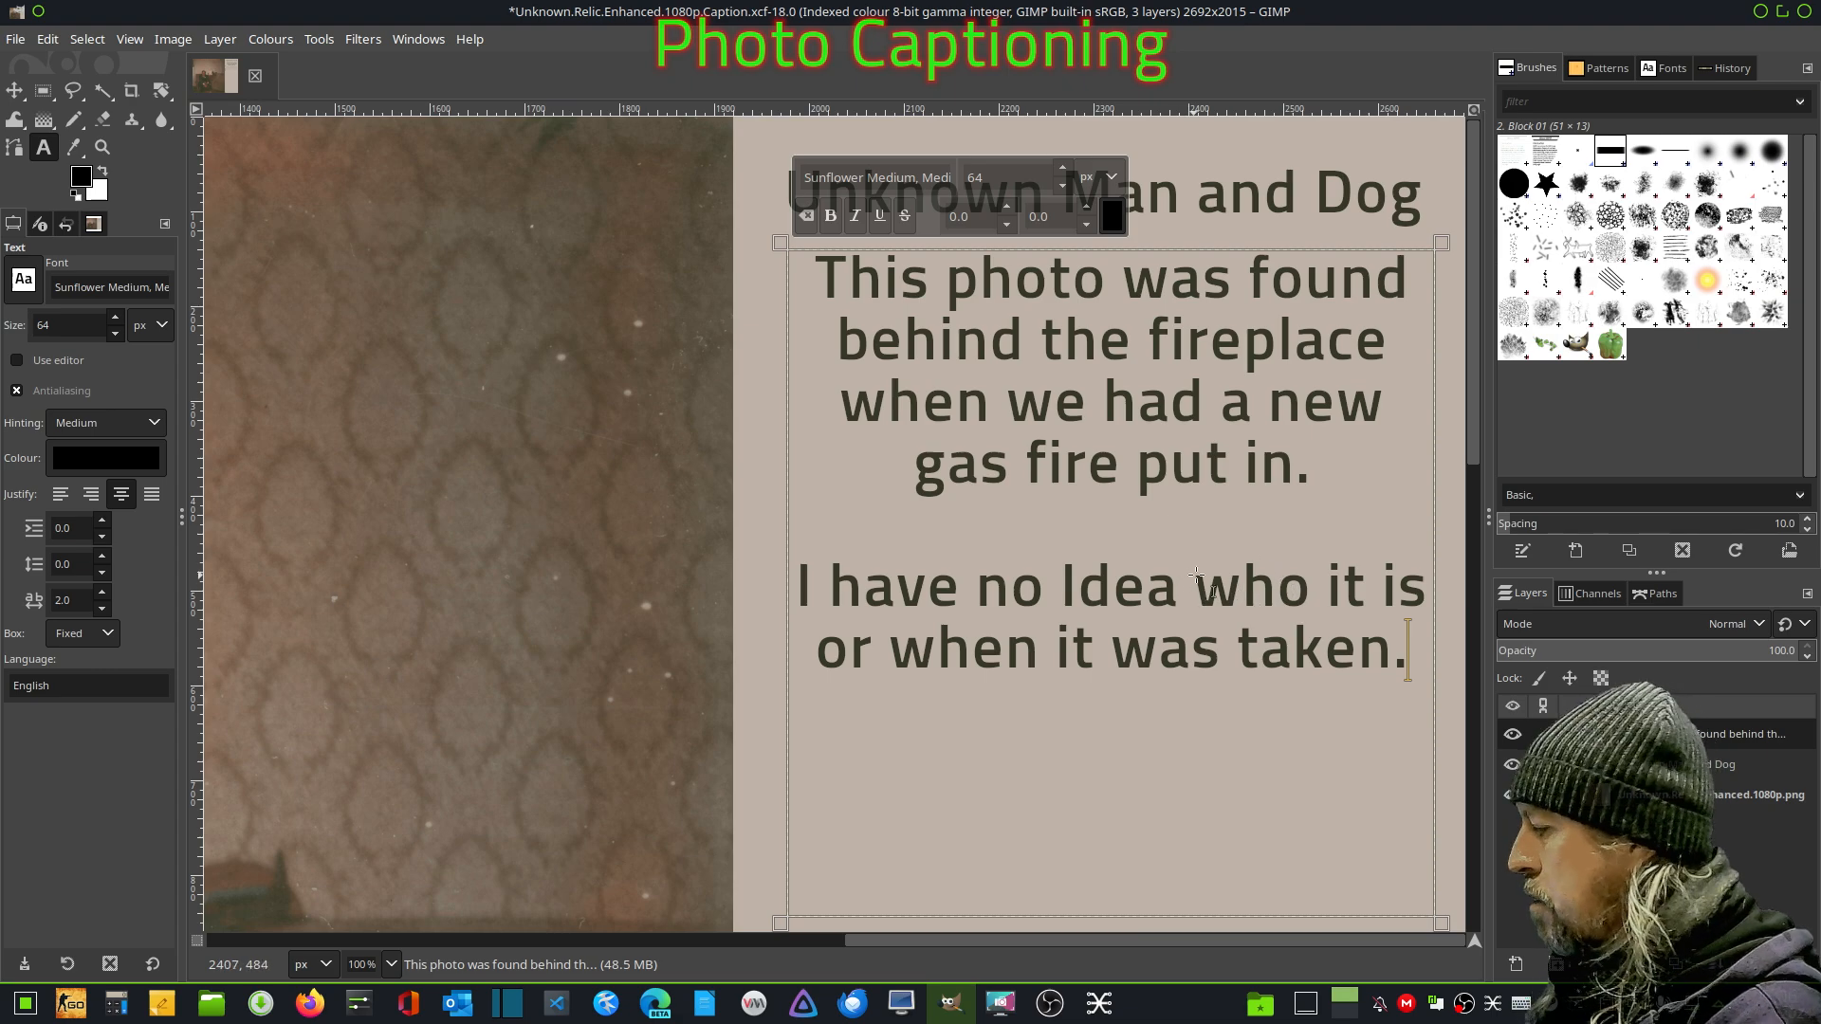
- Extend the caption text box downward until it nearly reaches the lower end of the blank strip
scroll(1226, 508, "down", 3, "ctrl")
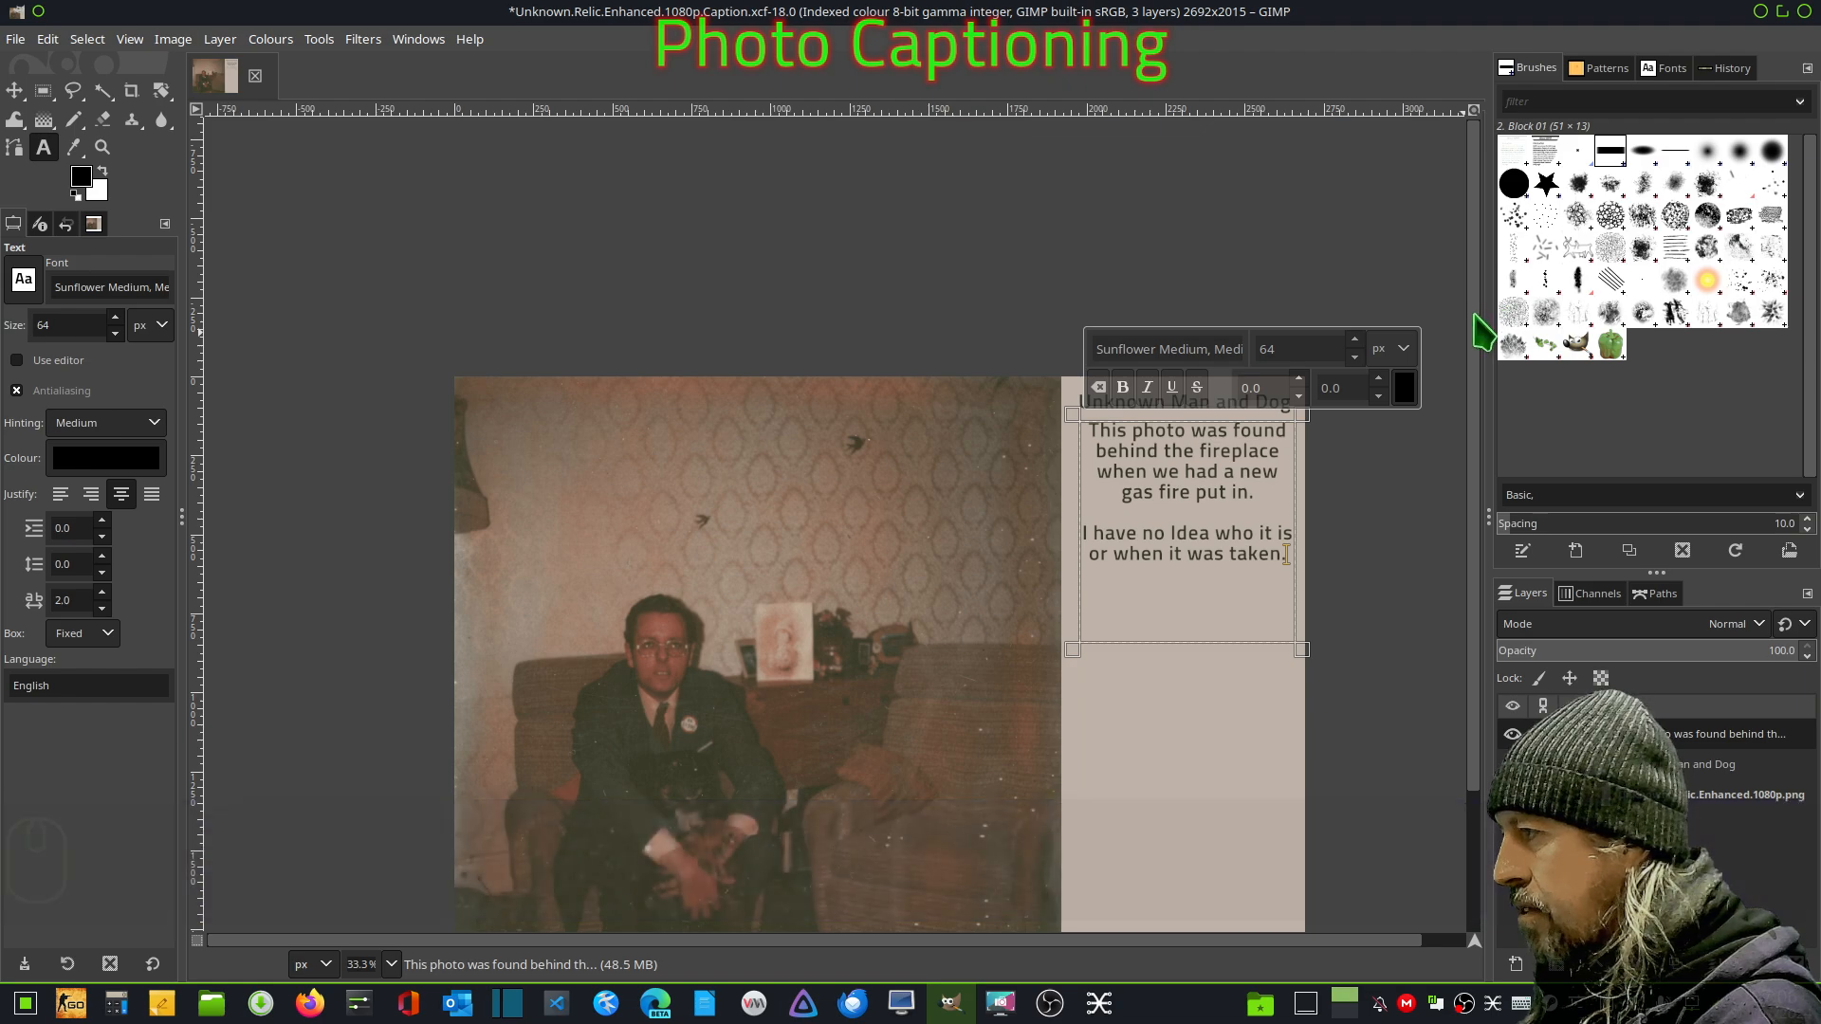
scroll(1474, 323, "down", 3)
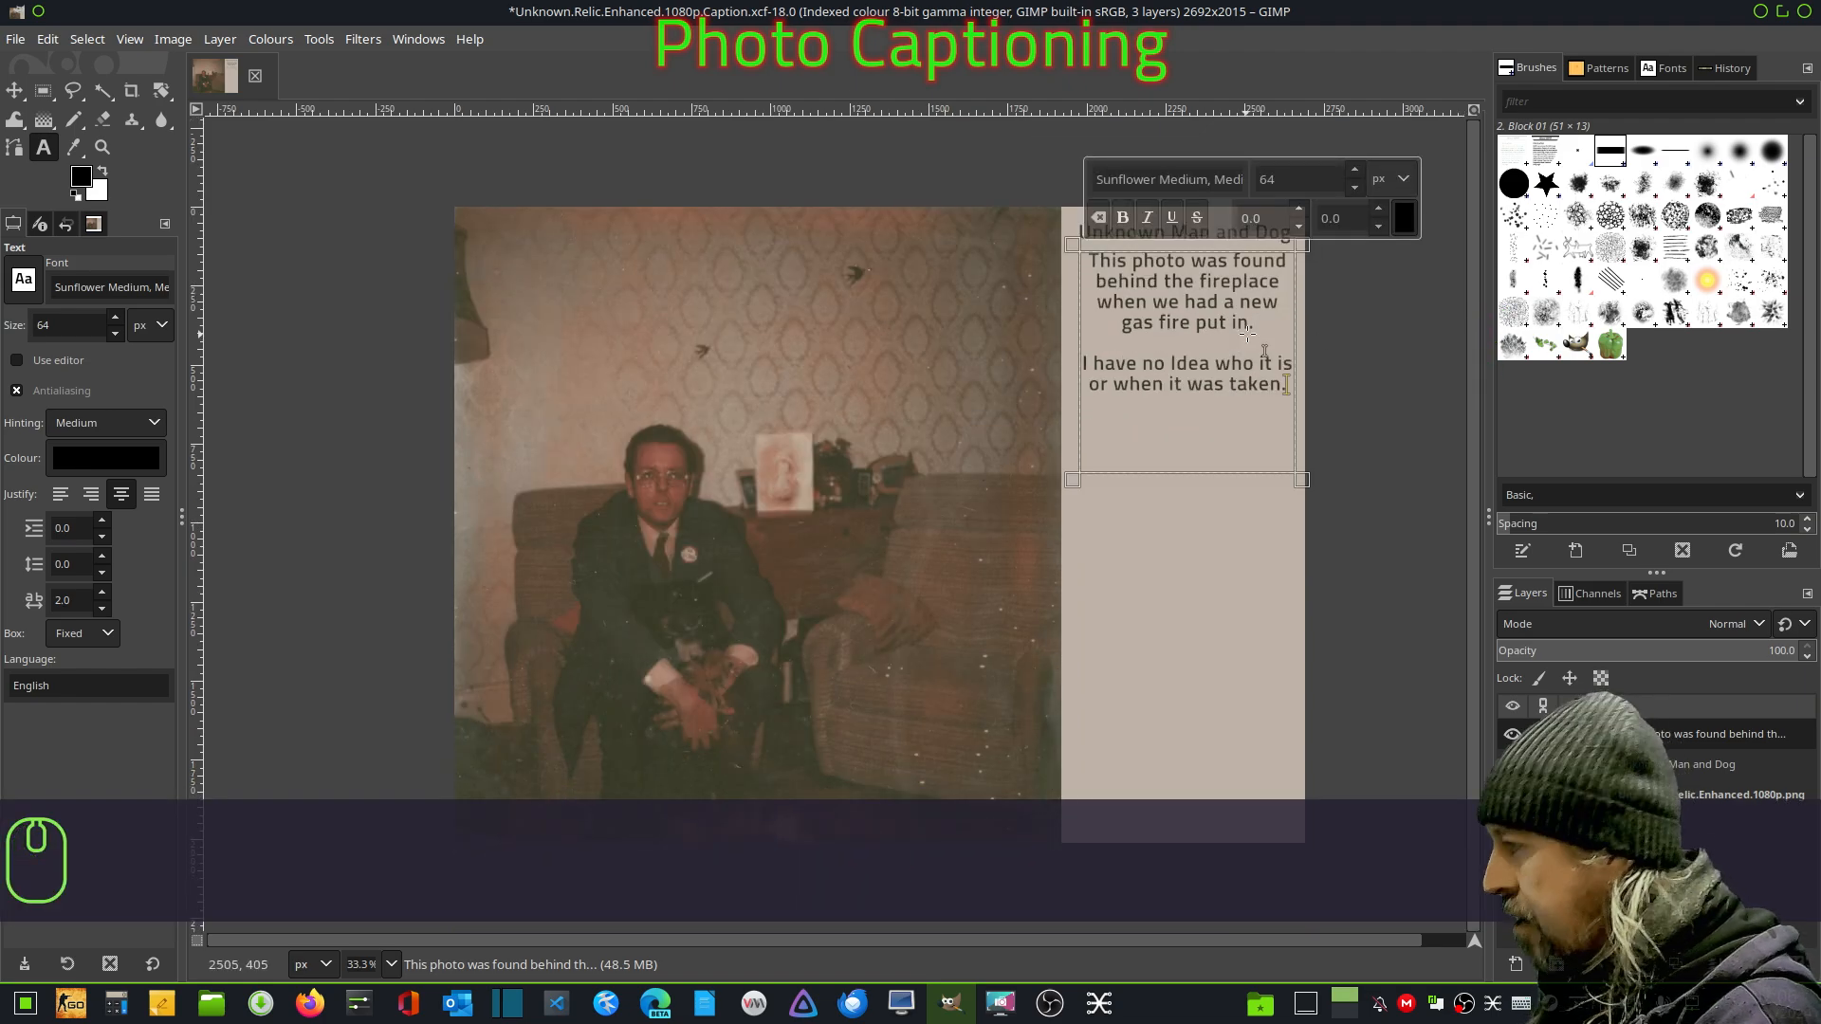
left_click_drag(1184, 499, 1153, 817)
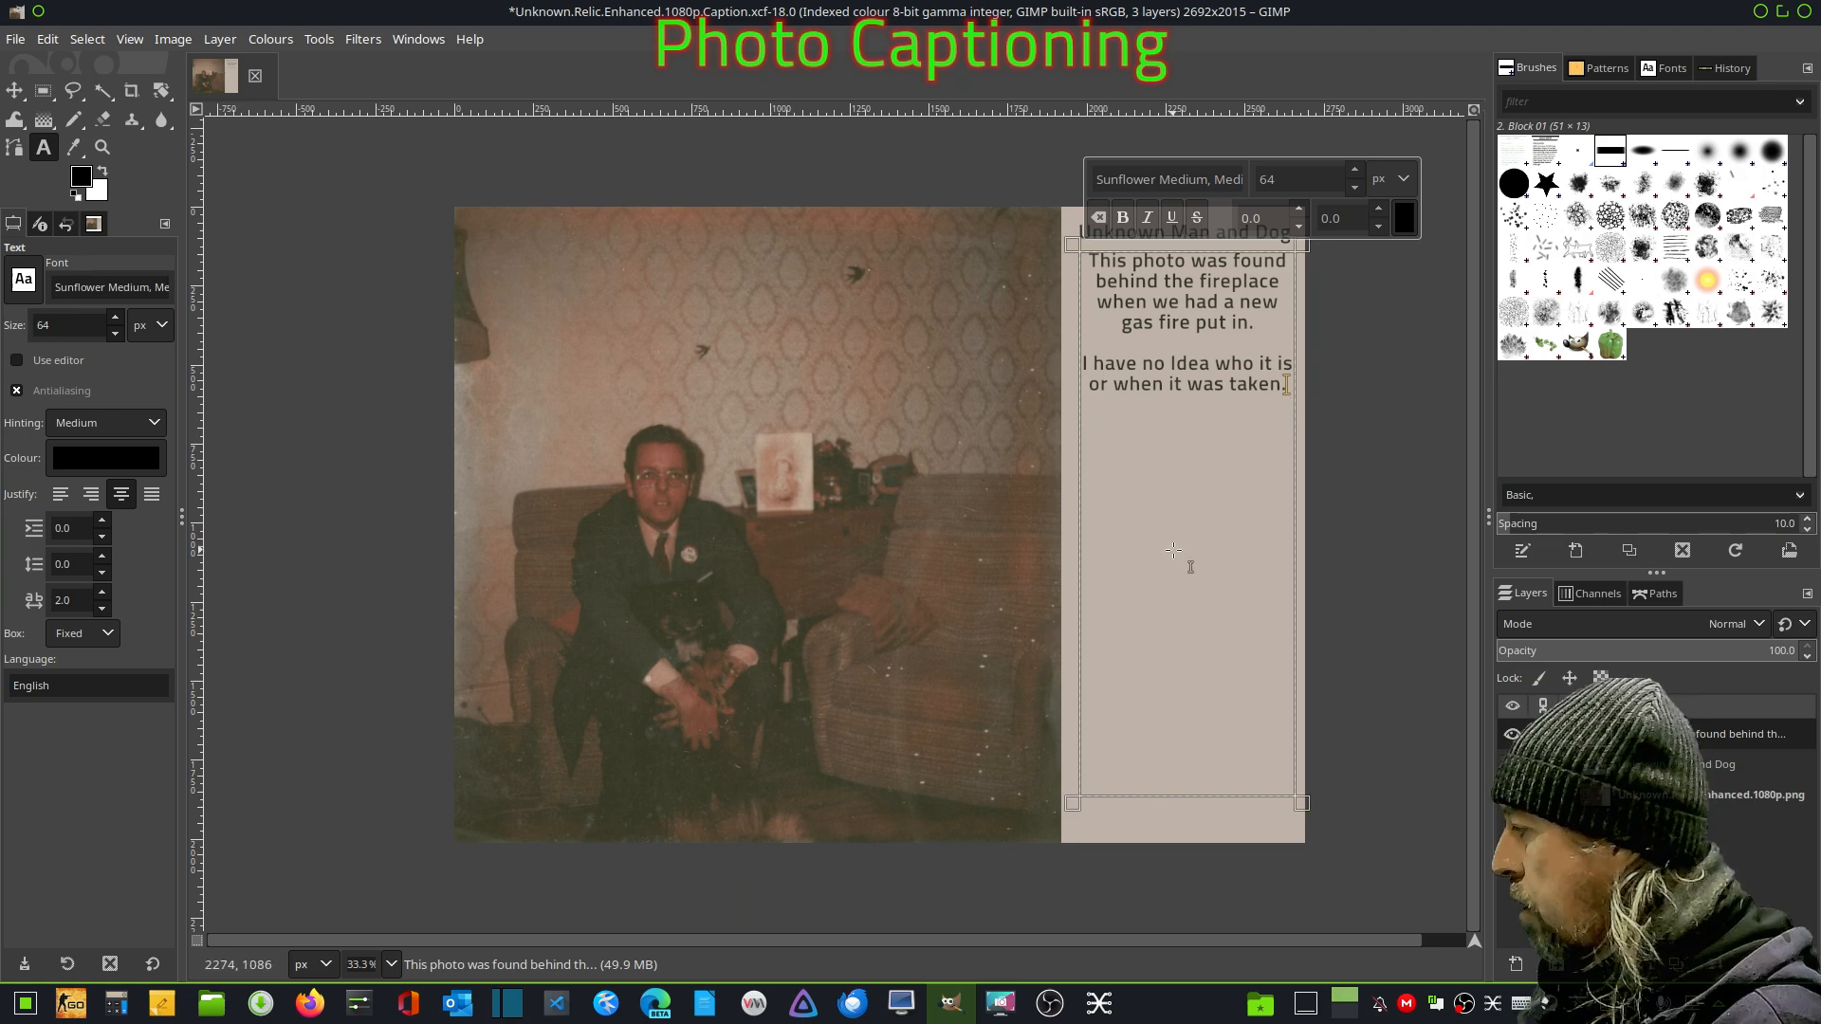
- Add two line breaks after the last caption sentence and save the project
key("Return")
key("Return")
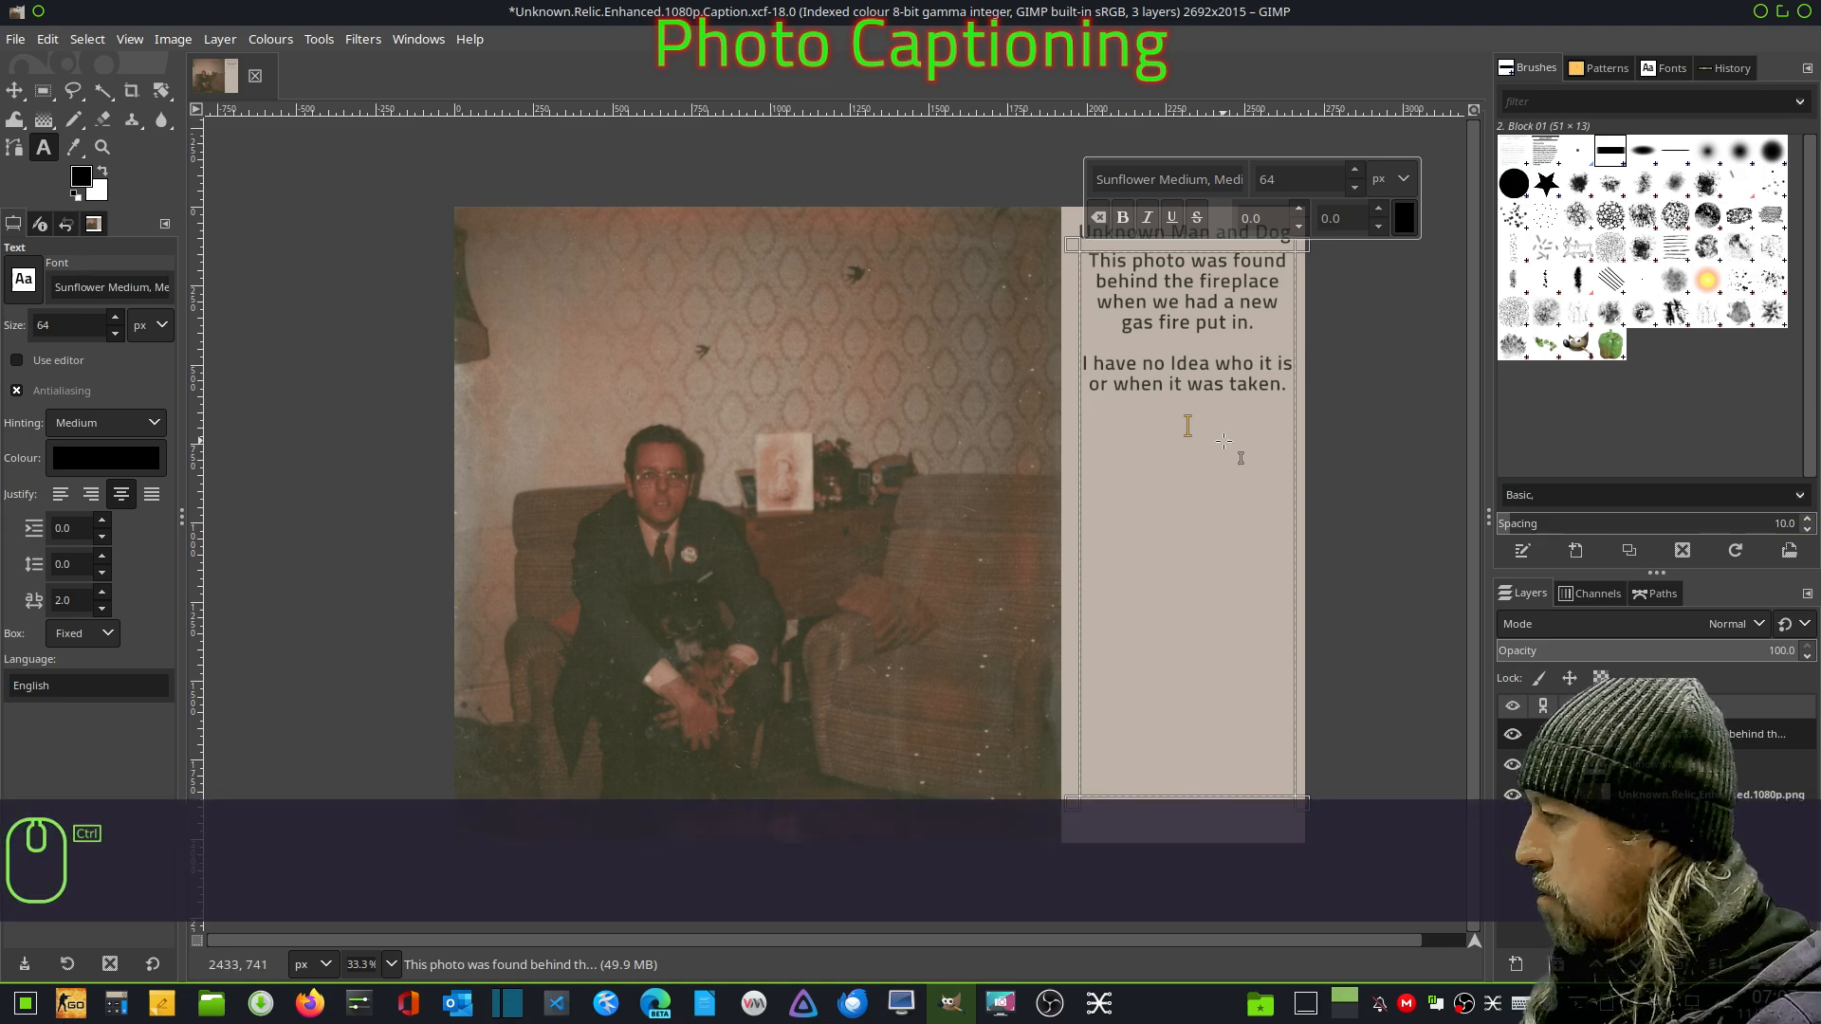
key("ctrl+s")
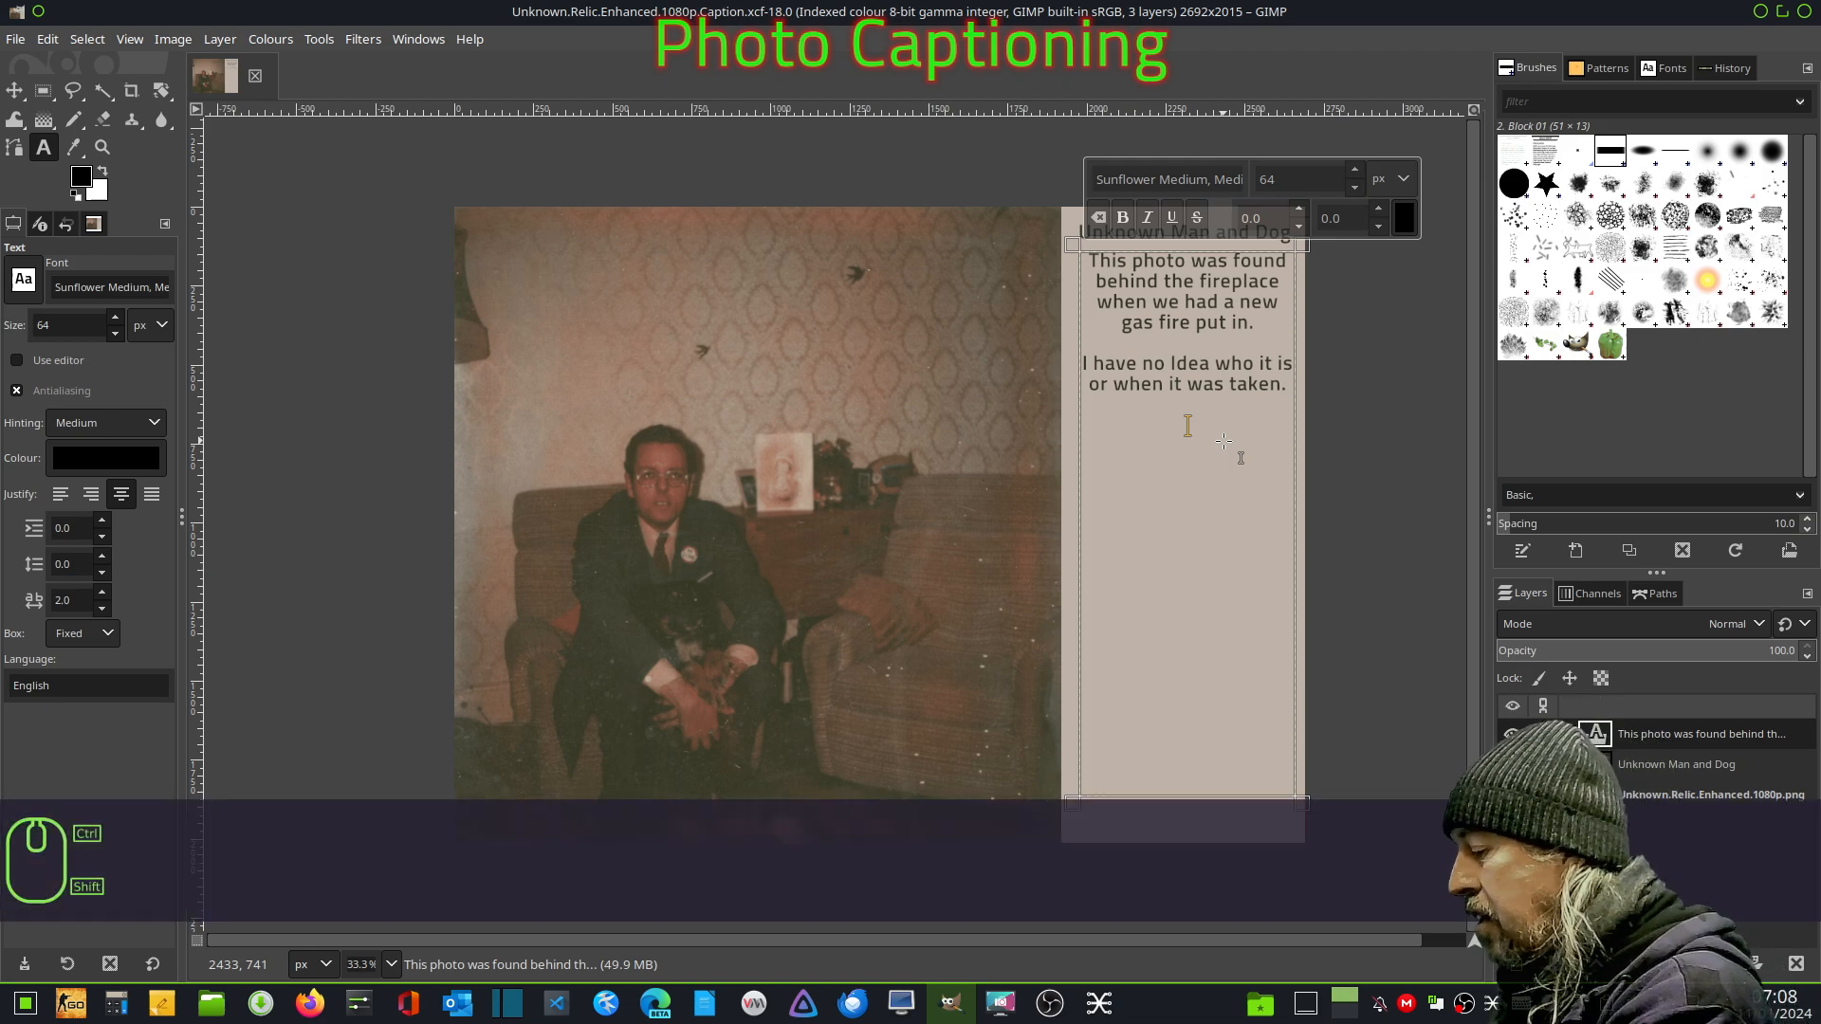
- Start exporting the image to the Caption Unknown Relic folder with the file name Unknown.Relic.Enhanced.1080p.Caption.jpg
key("ctrl+shift+e")
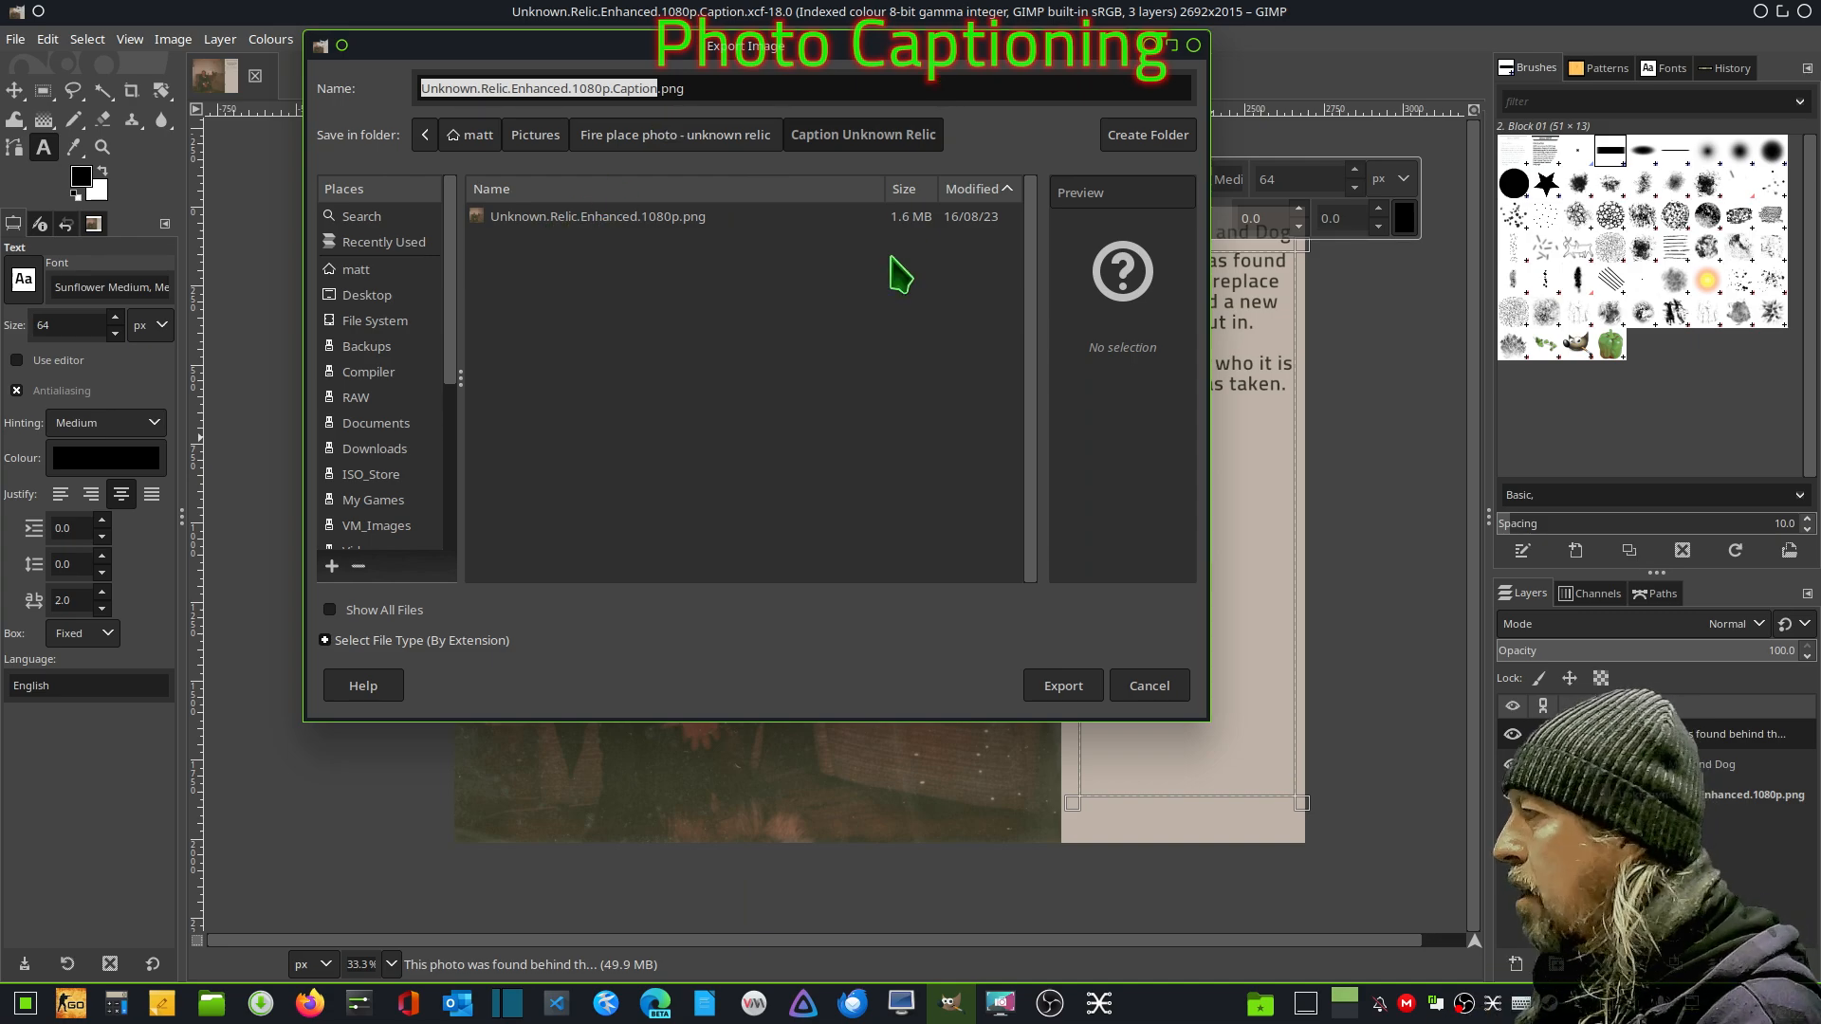
double_click(677, 90)
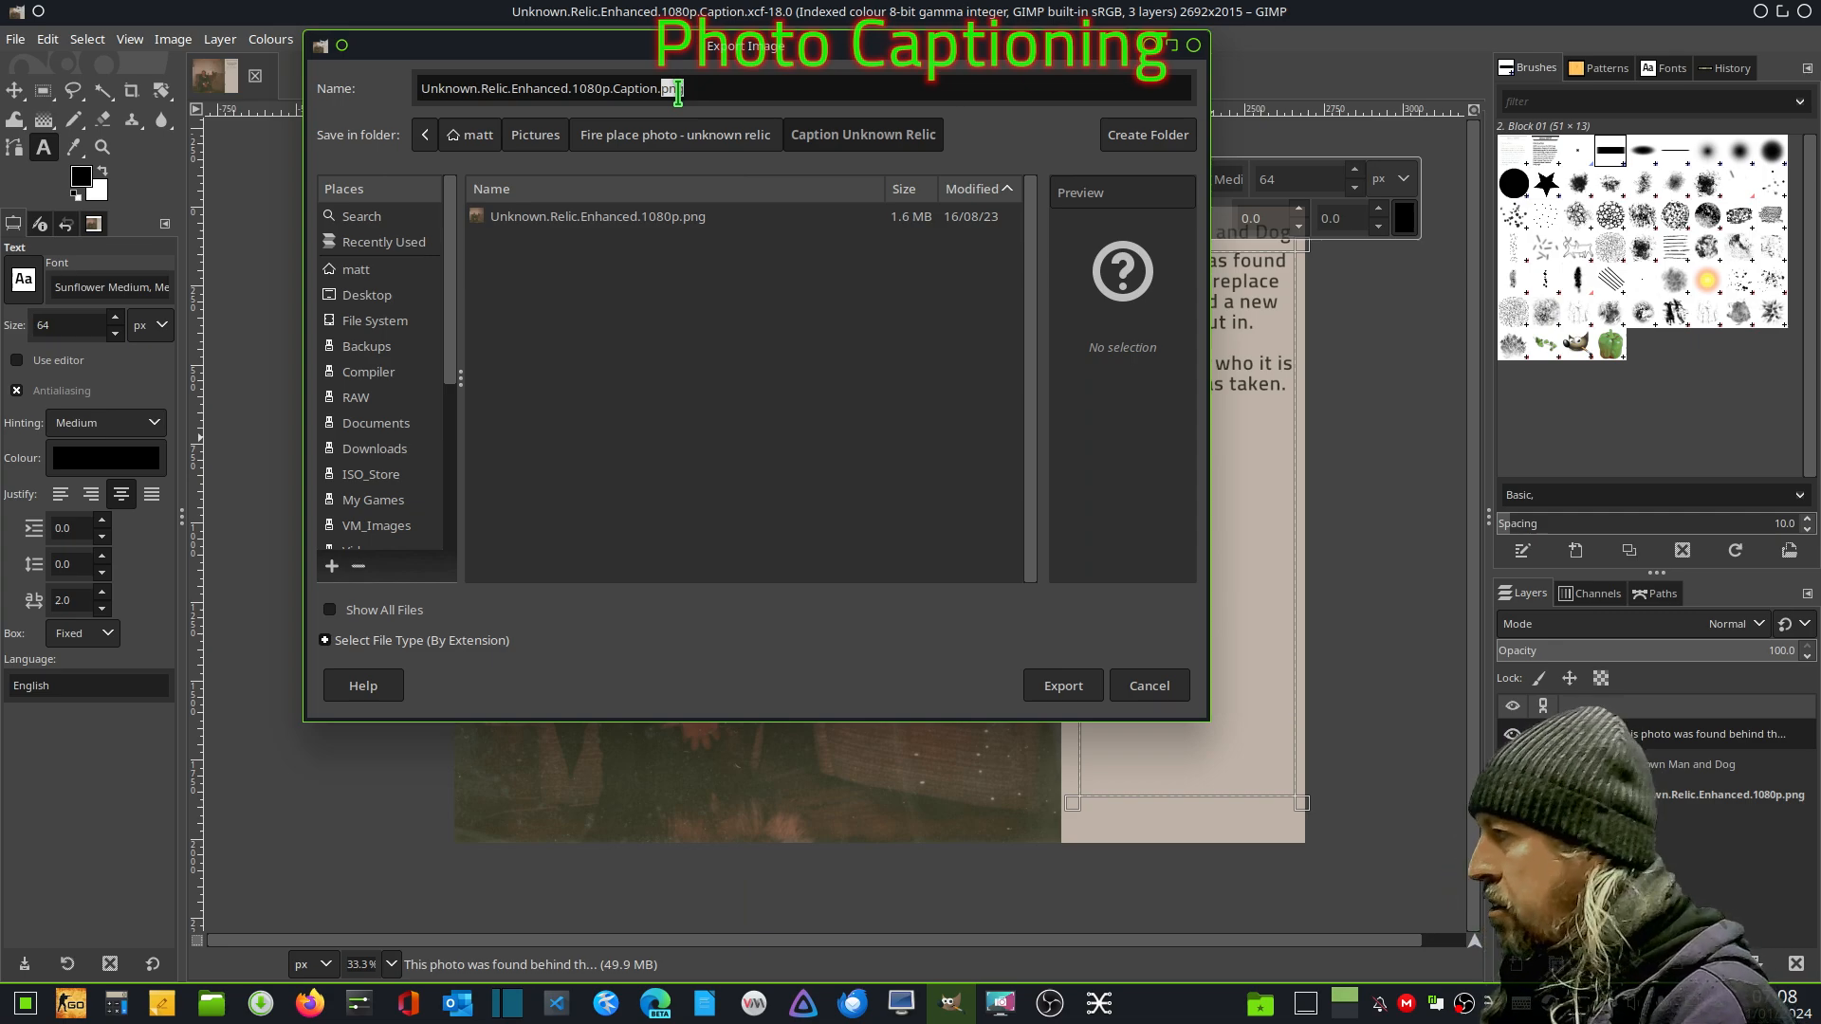
type("jpg")
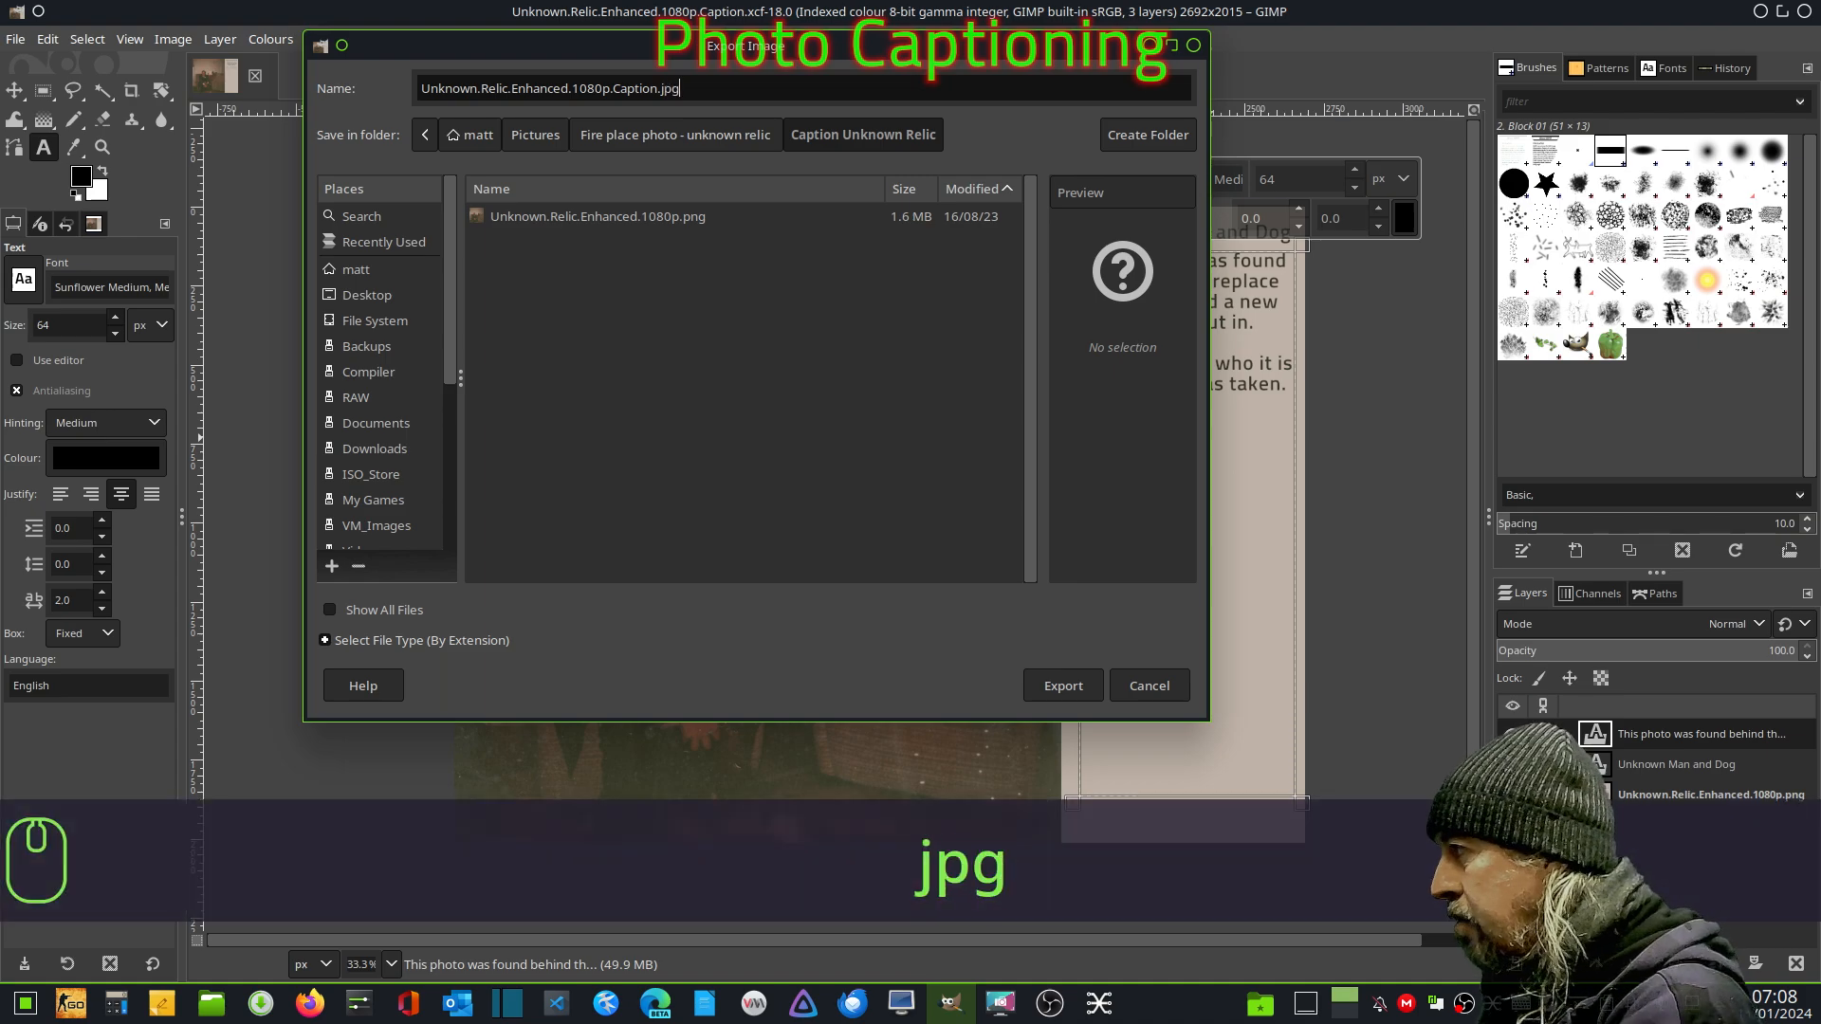
key("BackSpace")
type("eg")
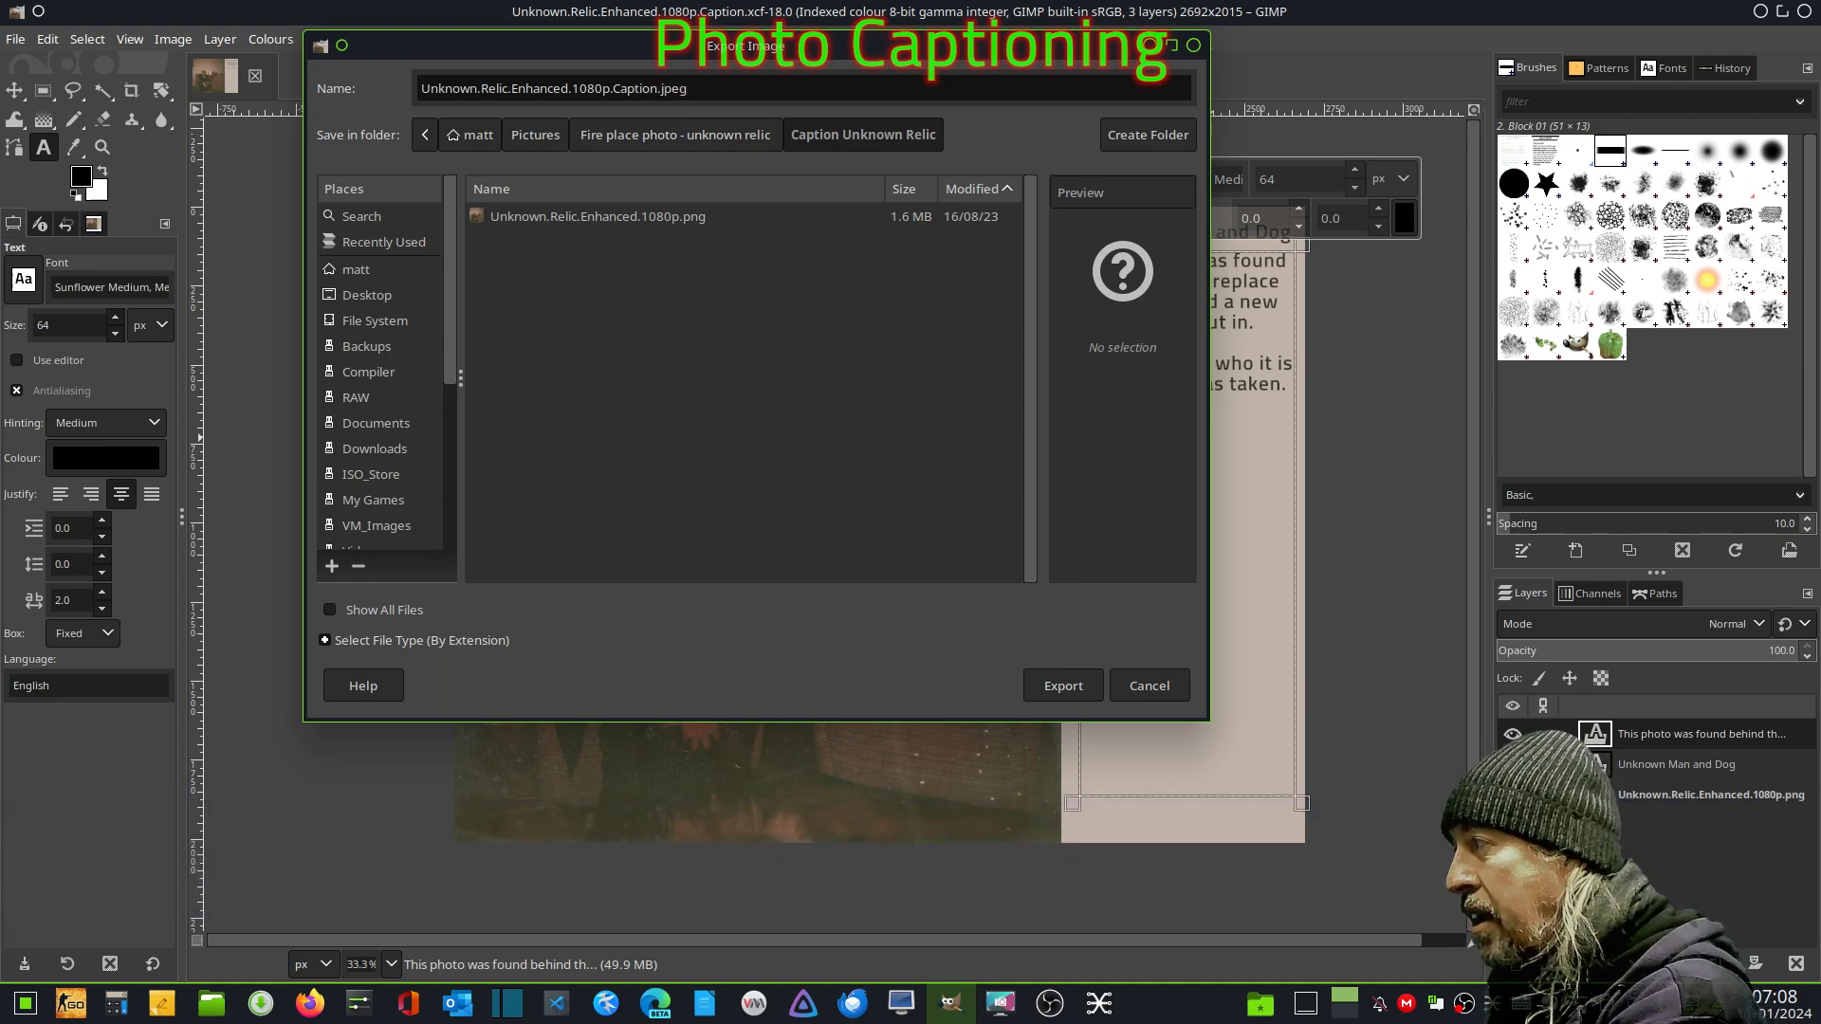
key("BackSpace")
key("BackSpace")
type("g")
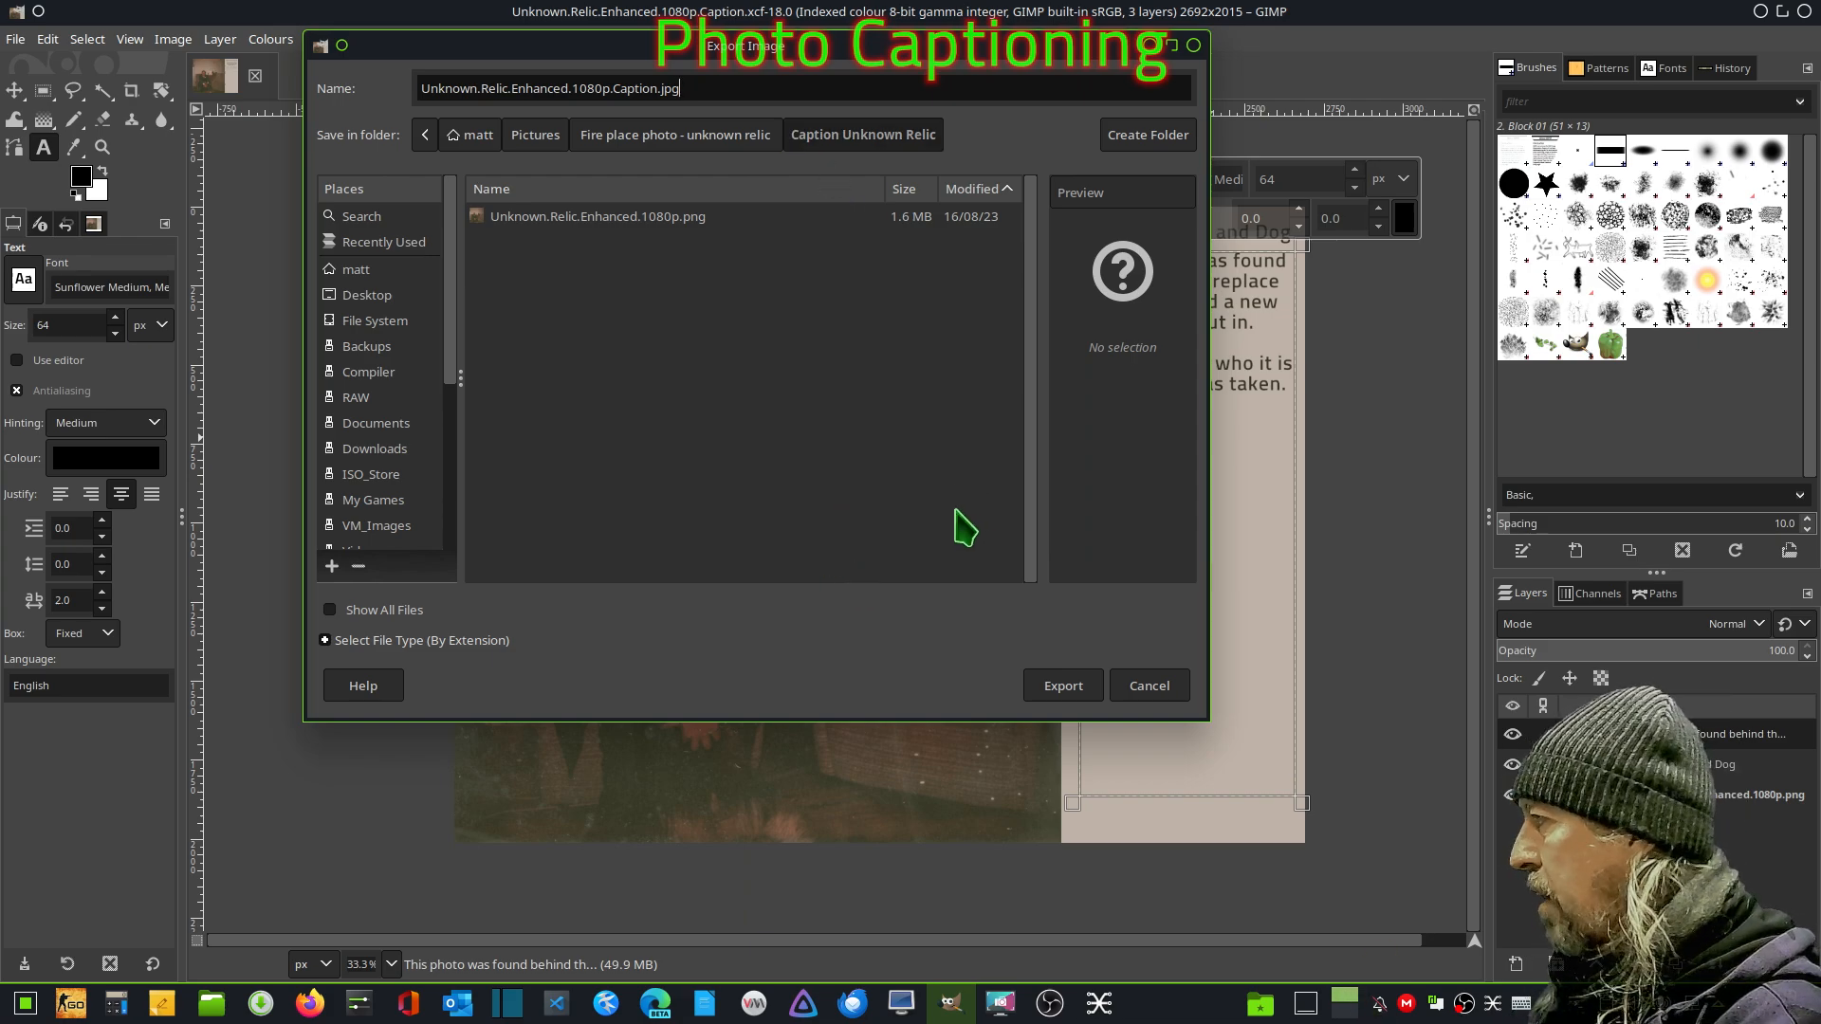
- Show the advanced JPEG options and export the captioned image, keeping the offered settings
left_click(1064, 686)
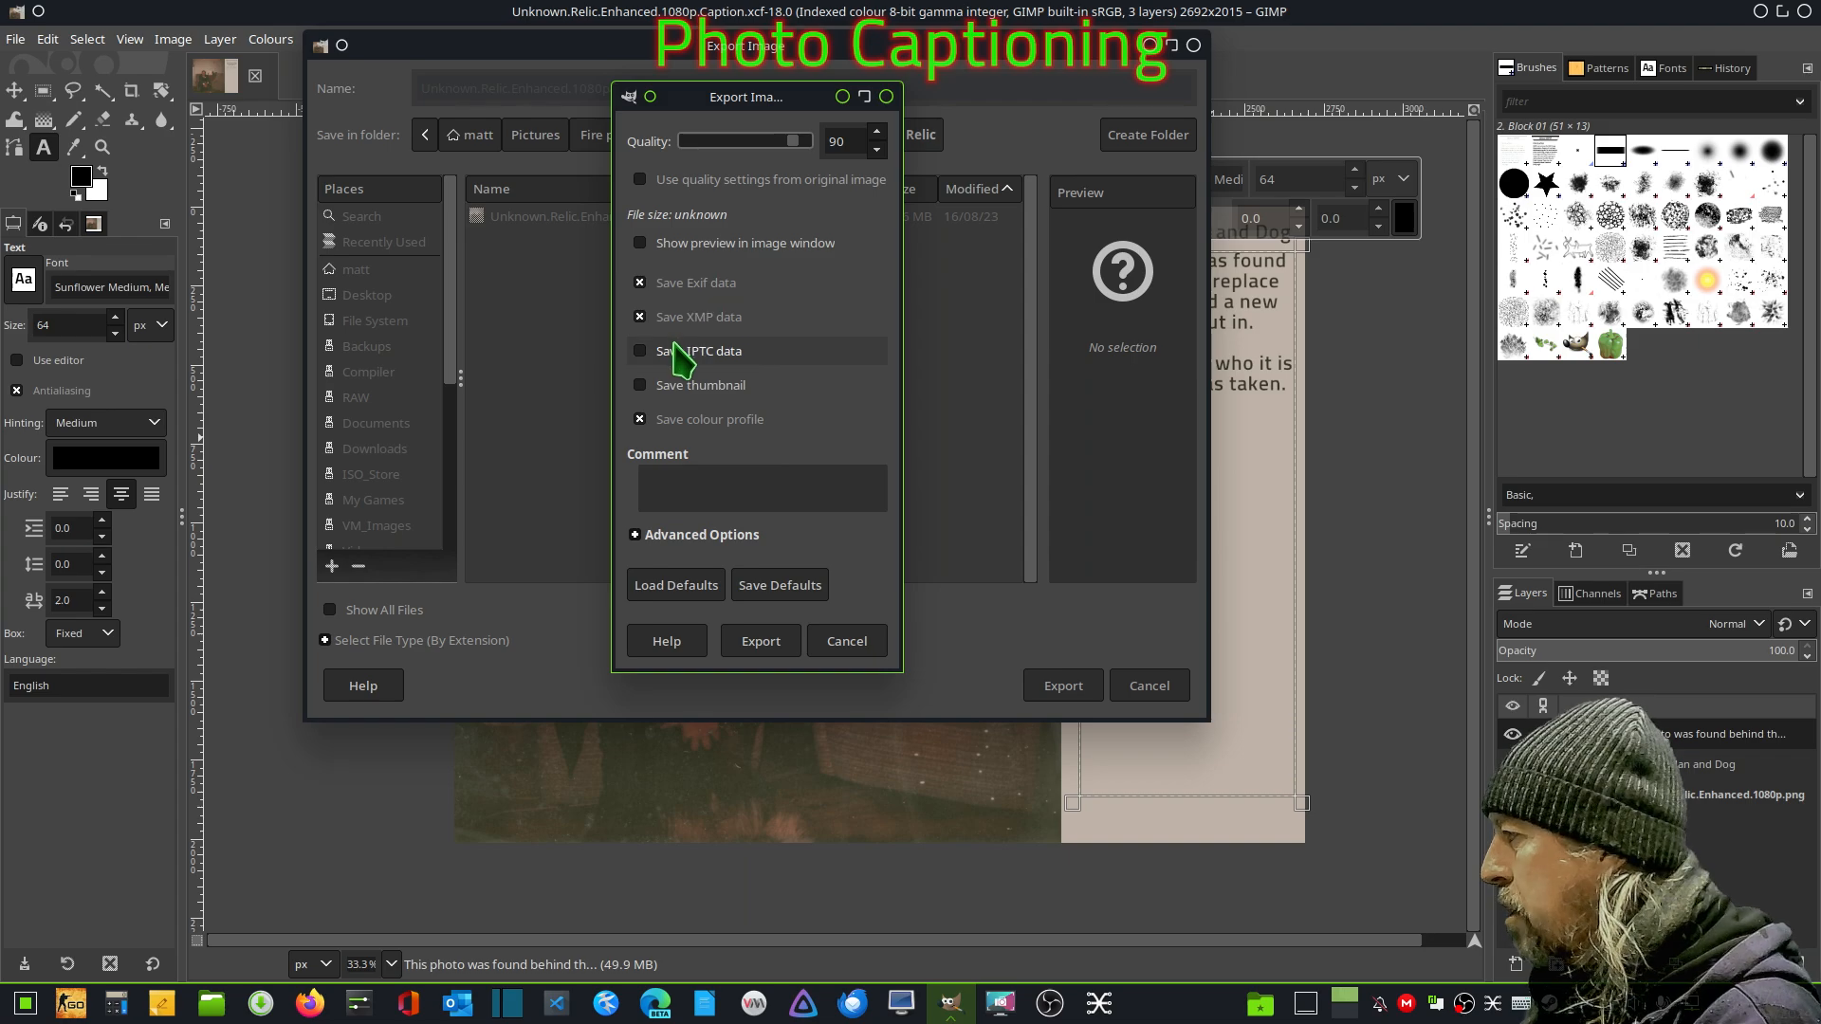
left_click(714, 490)
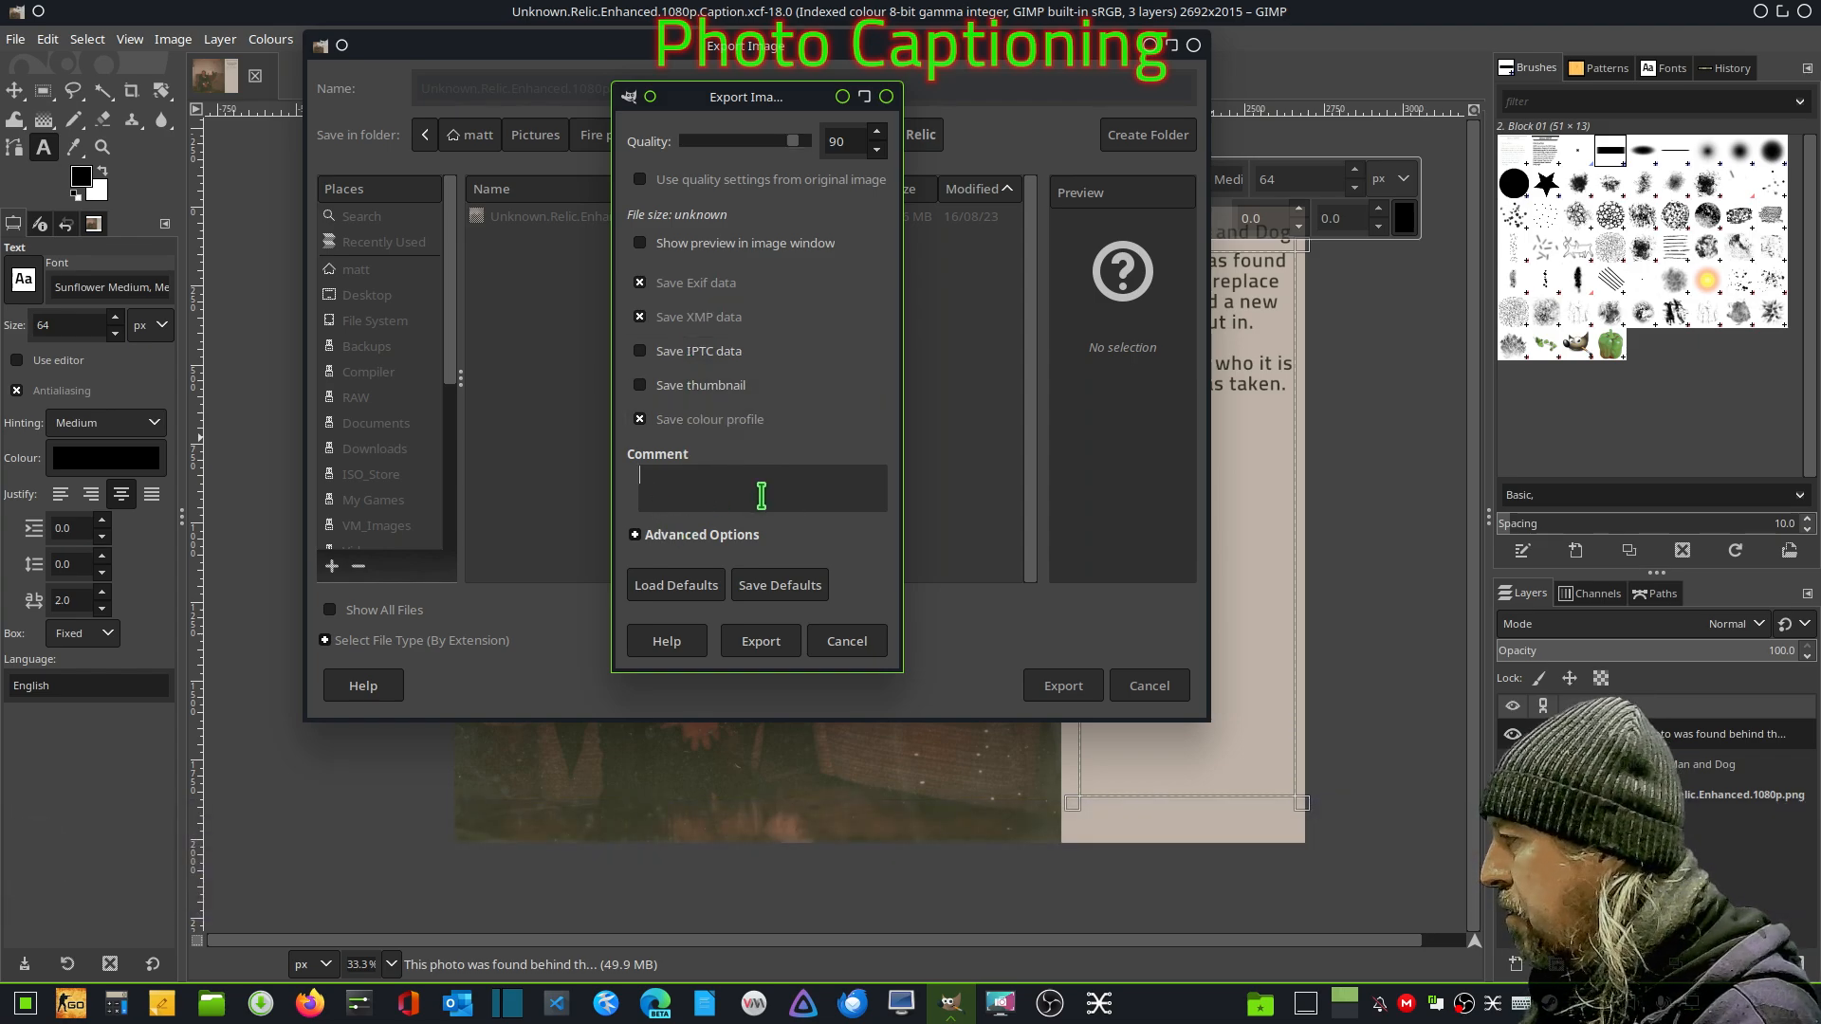
left_click(636, 536)
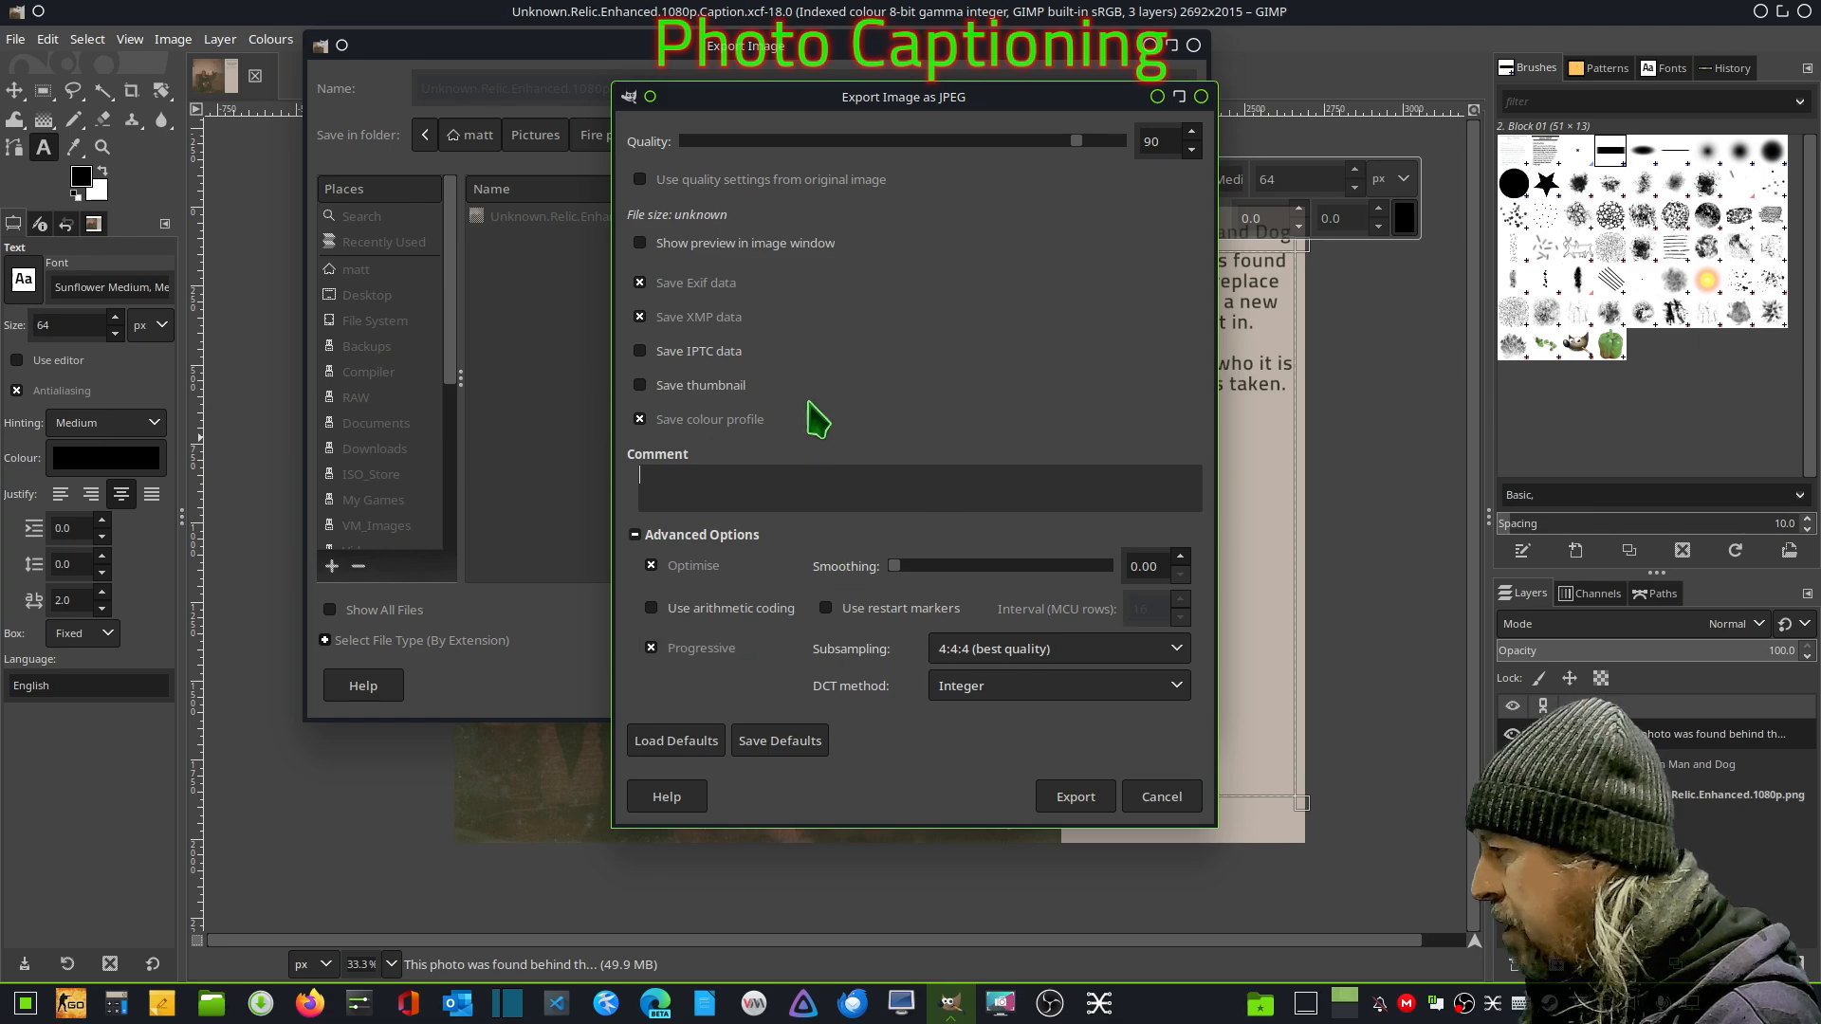
left_click(1076, 797)
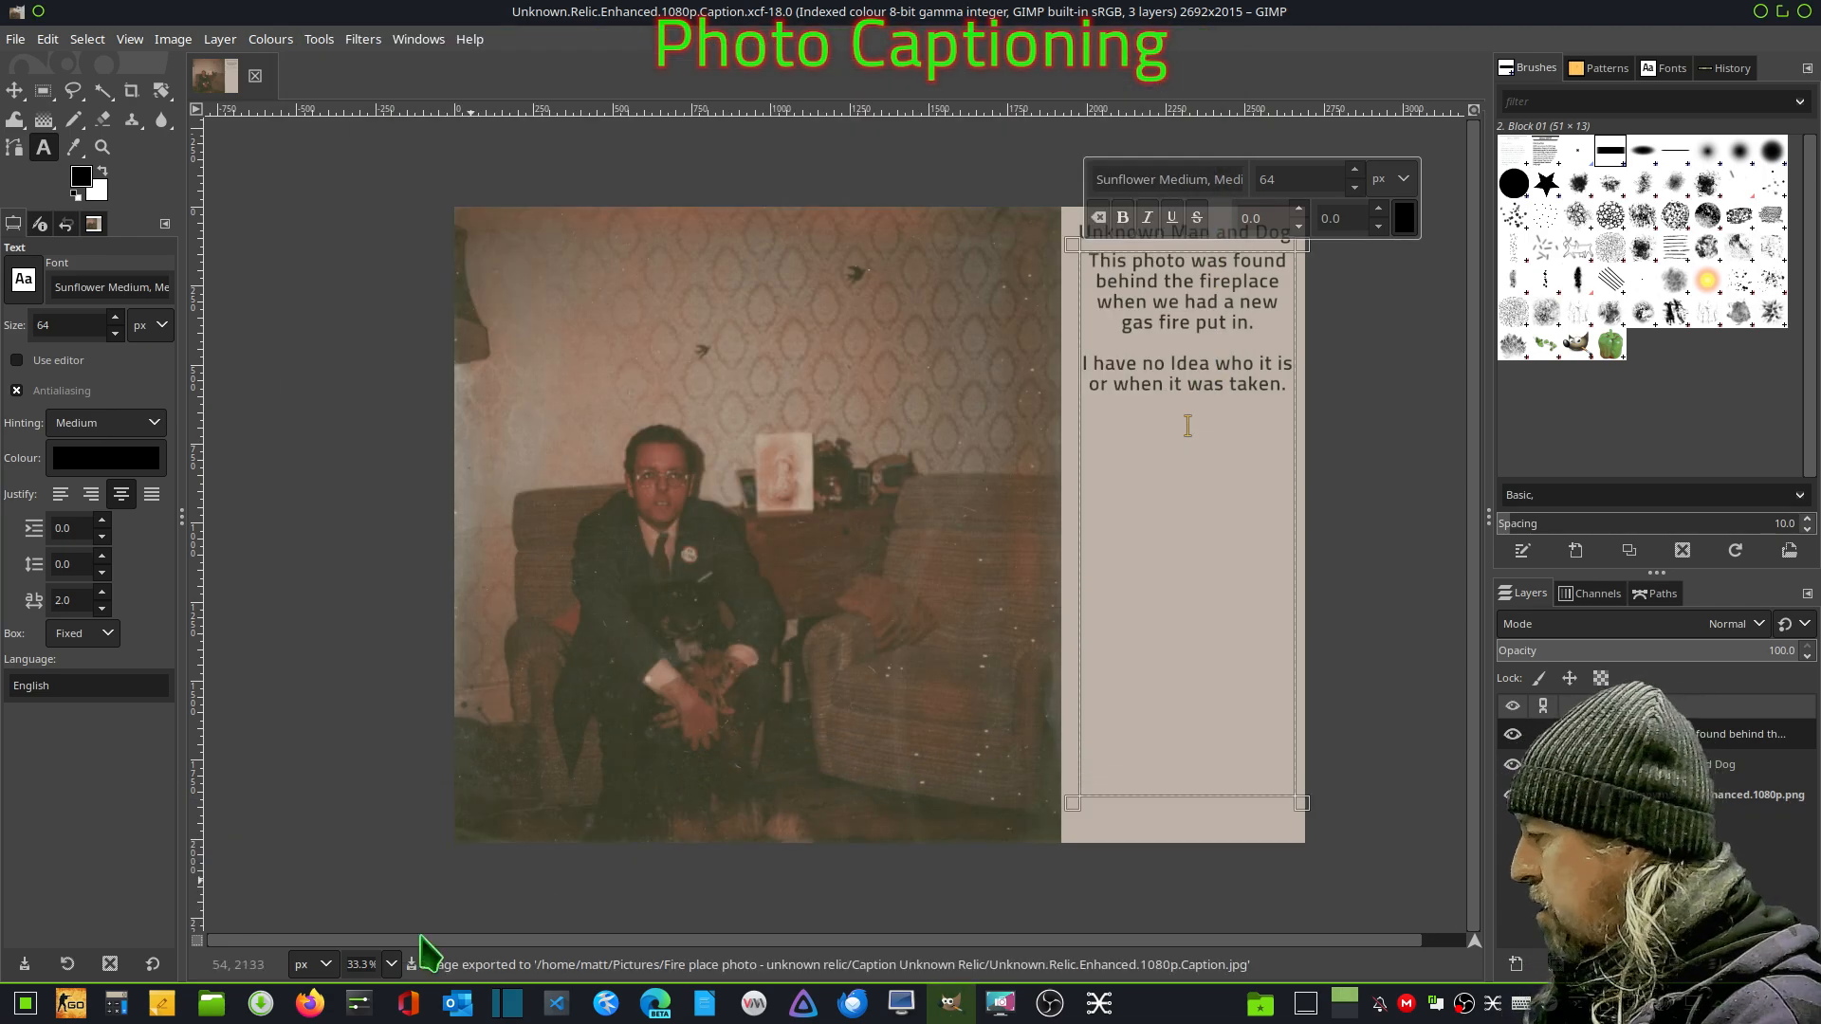
- Switch to the Dolphin file manager and check the exported JPEG's file size in the Caption Unknown Relic folder
left_click(211, 1003)
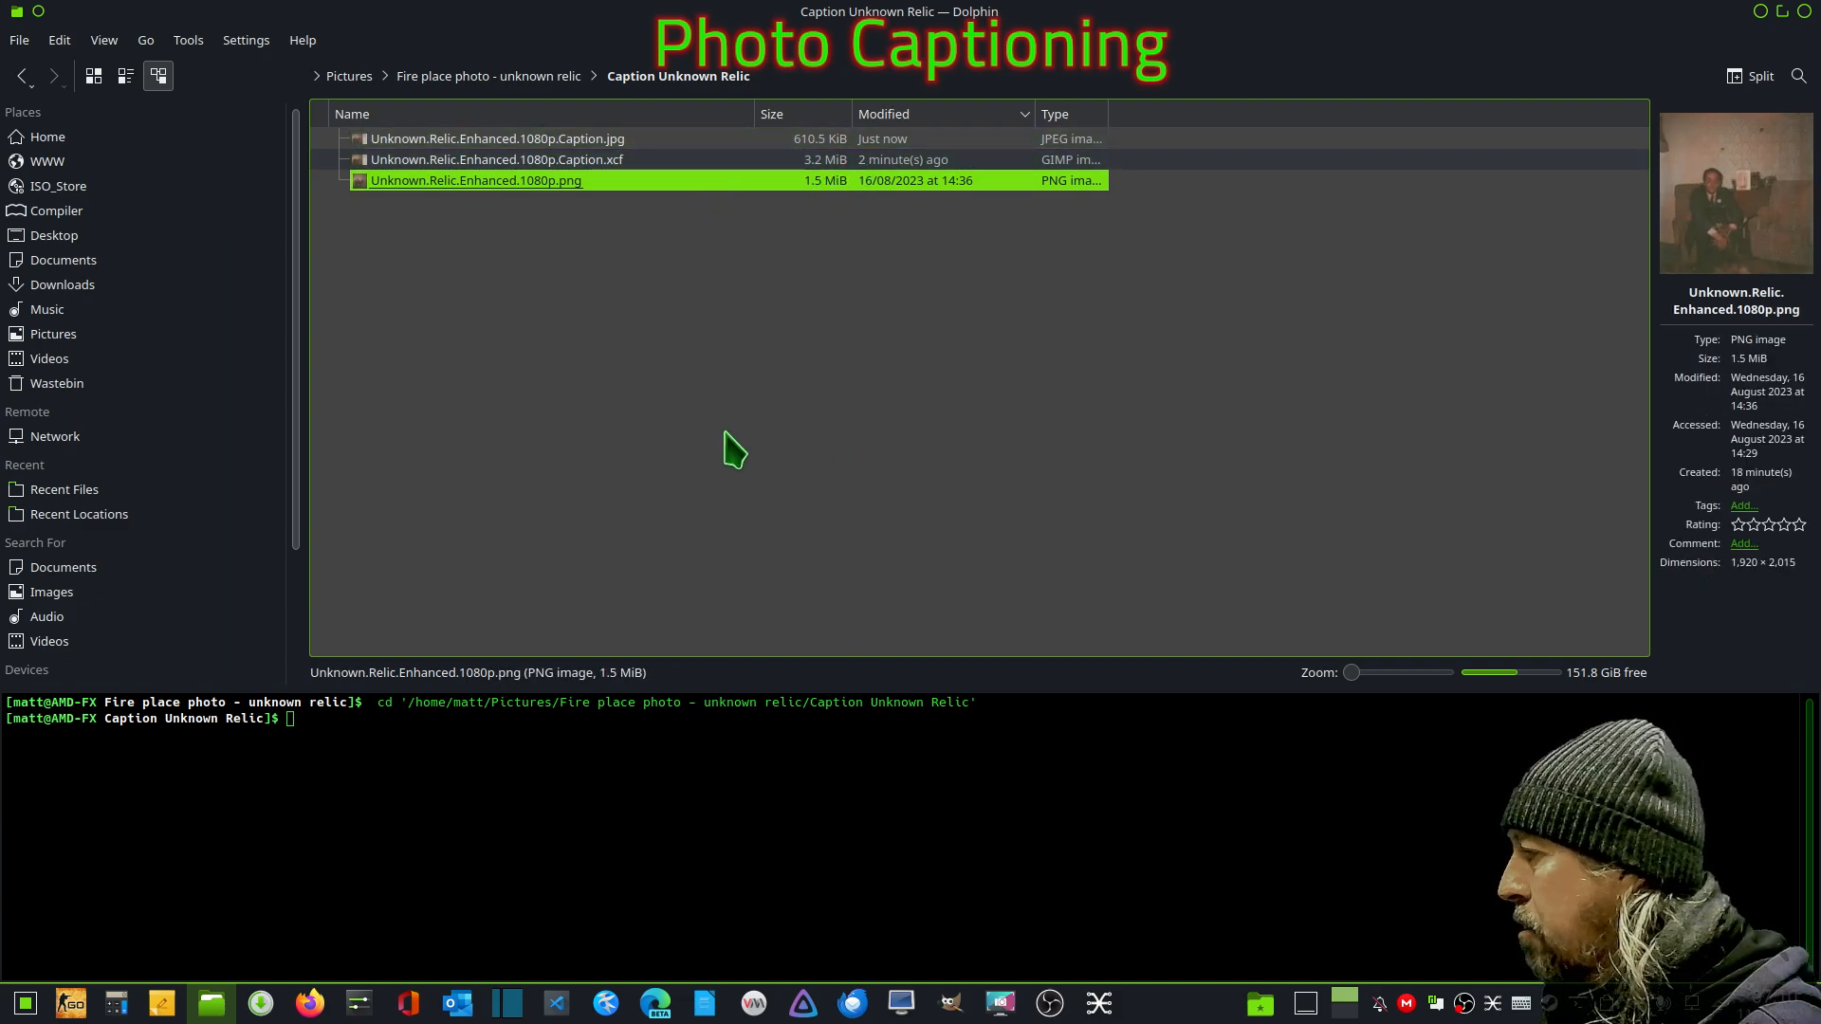
left_click(731, 398)
- Switch to Firefox and open the tinypng.com website
mouse_move(313, 1008)
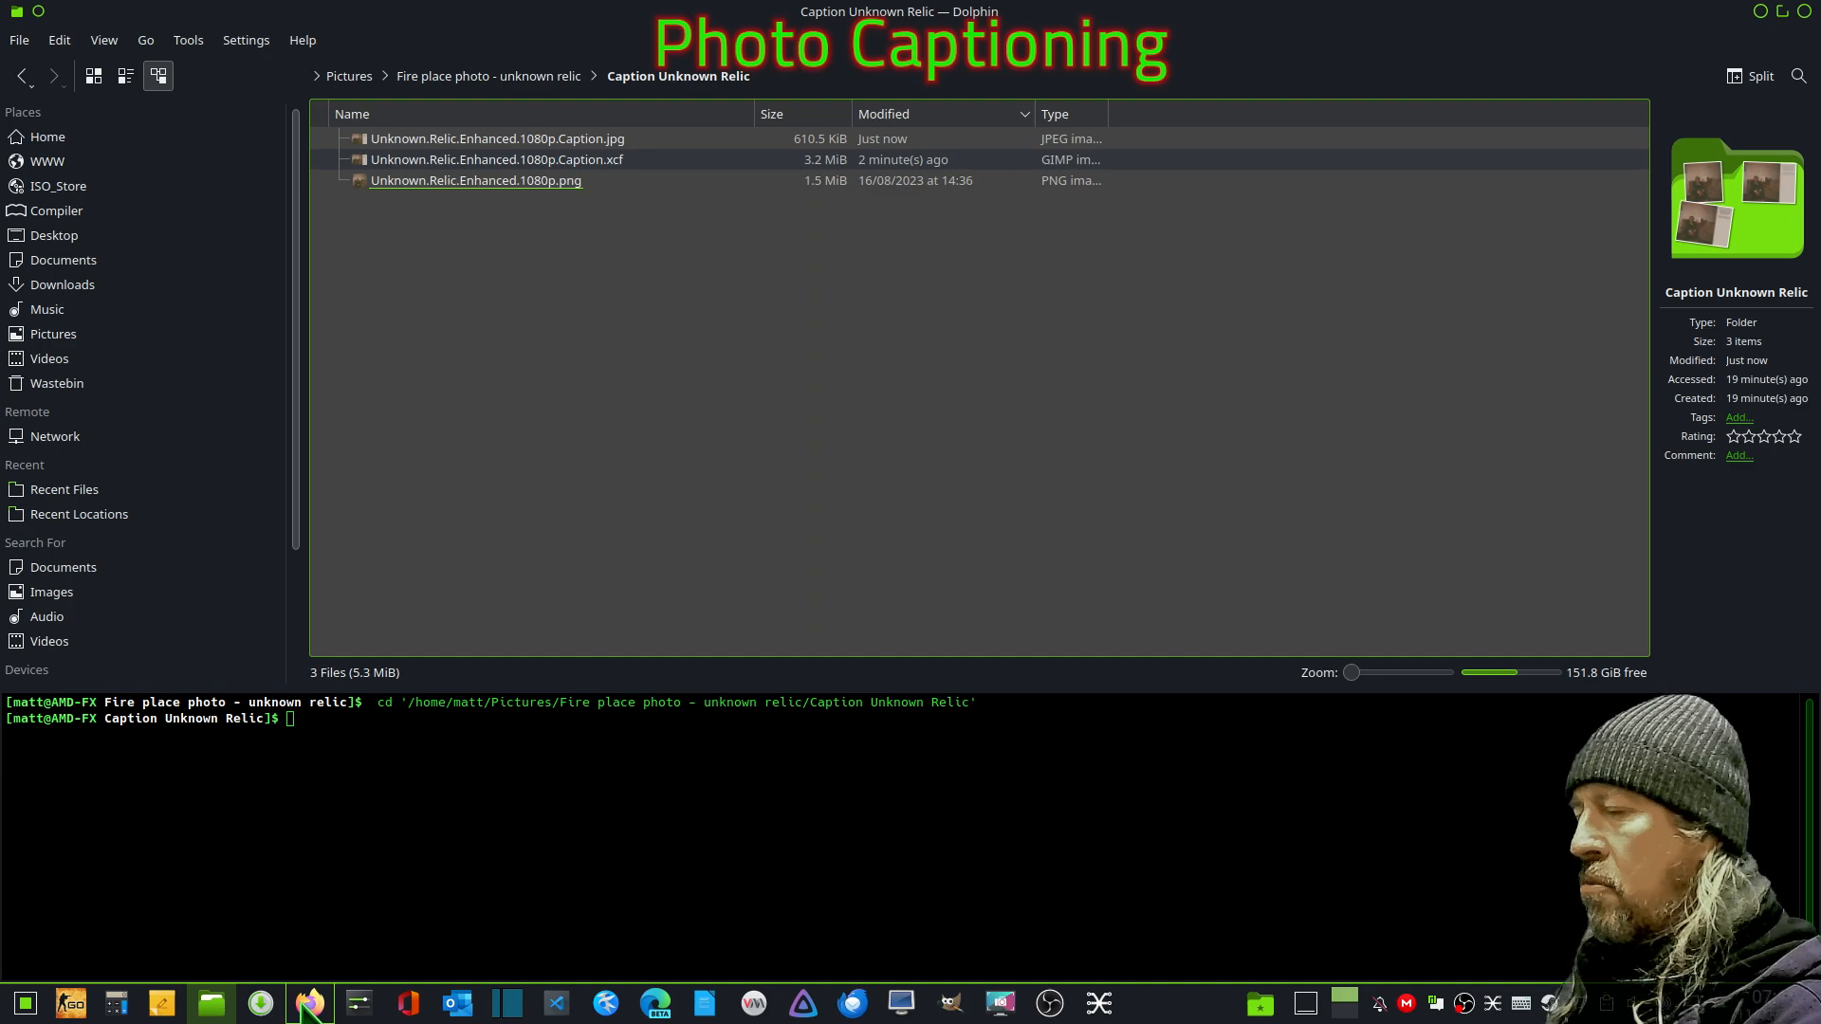
left_click(310, 1003)
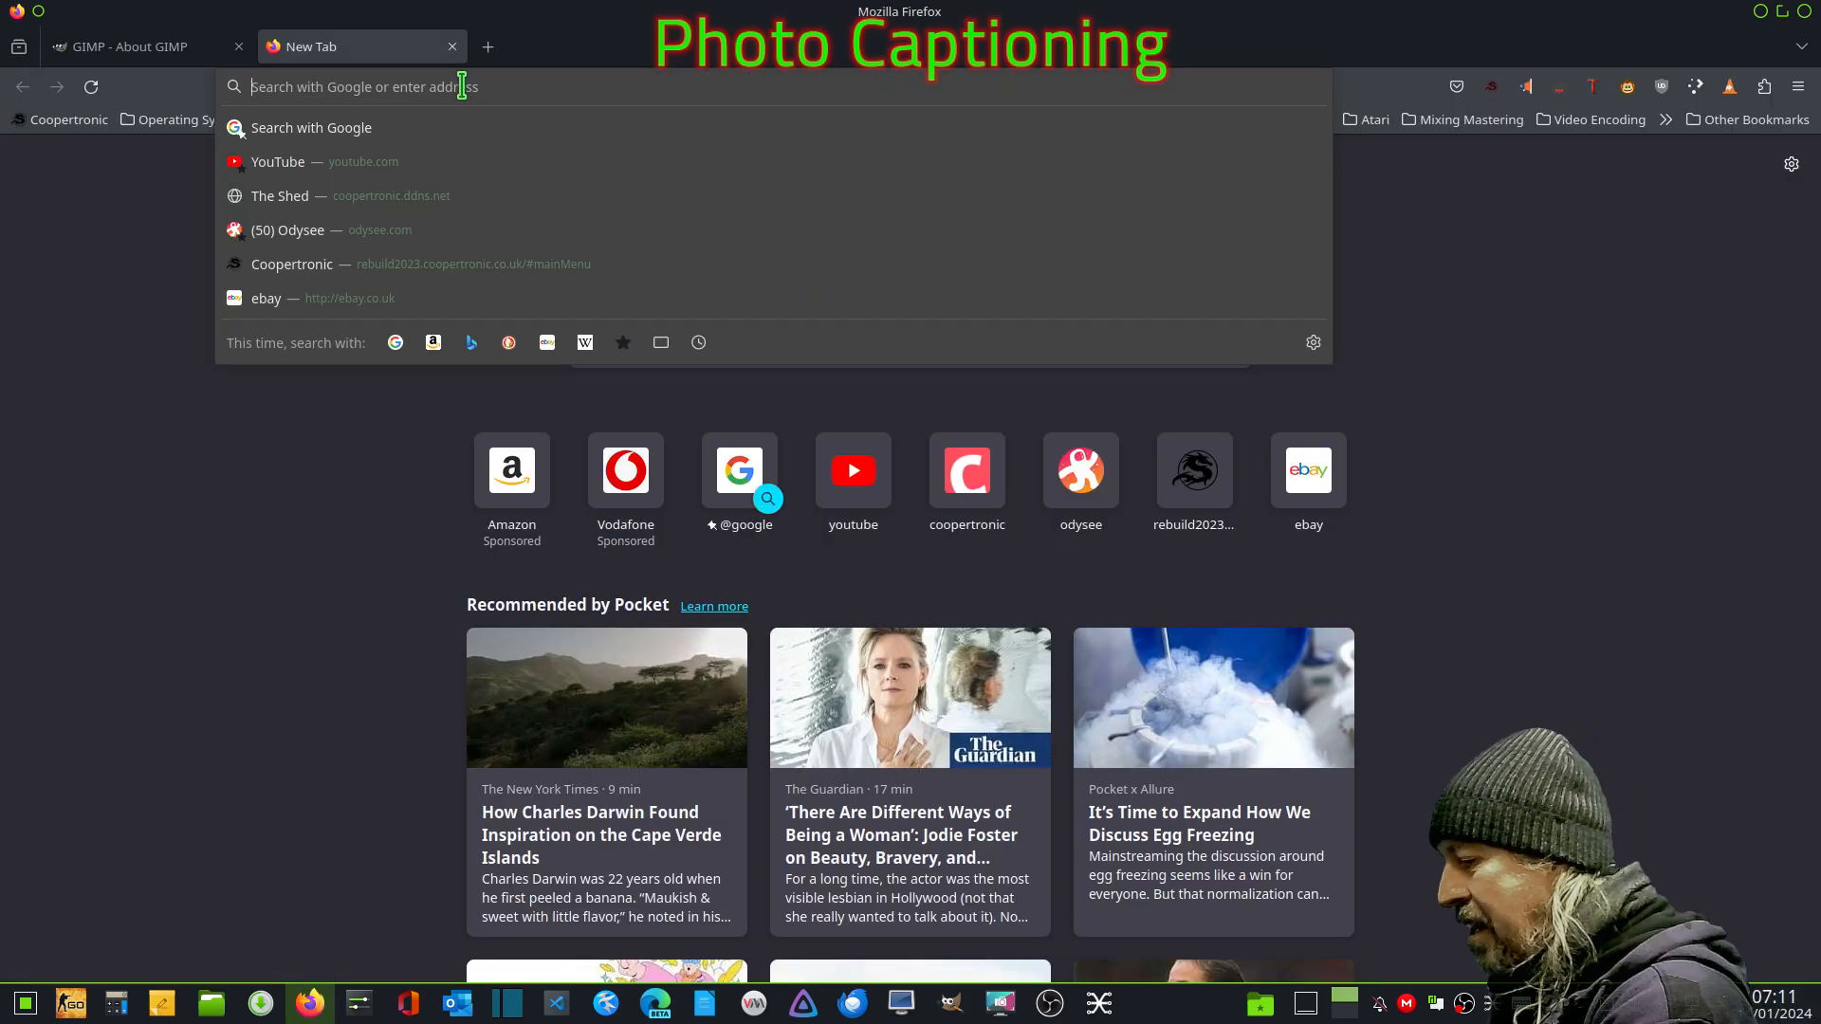
type("tinypng.com/")
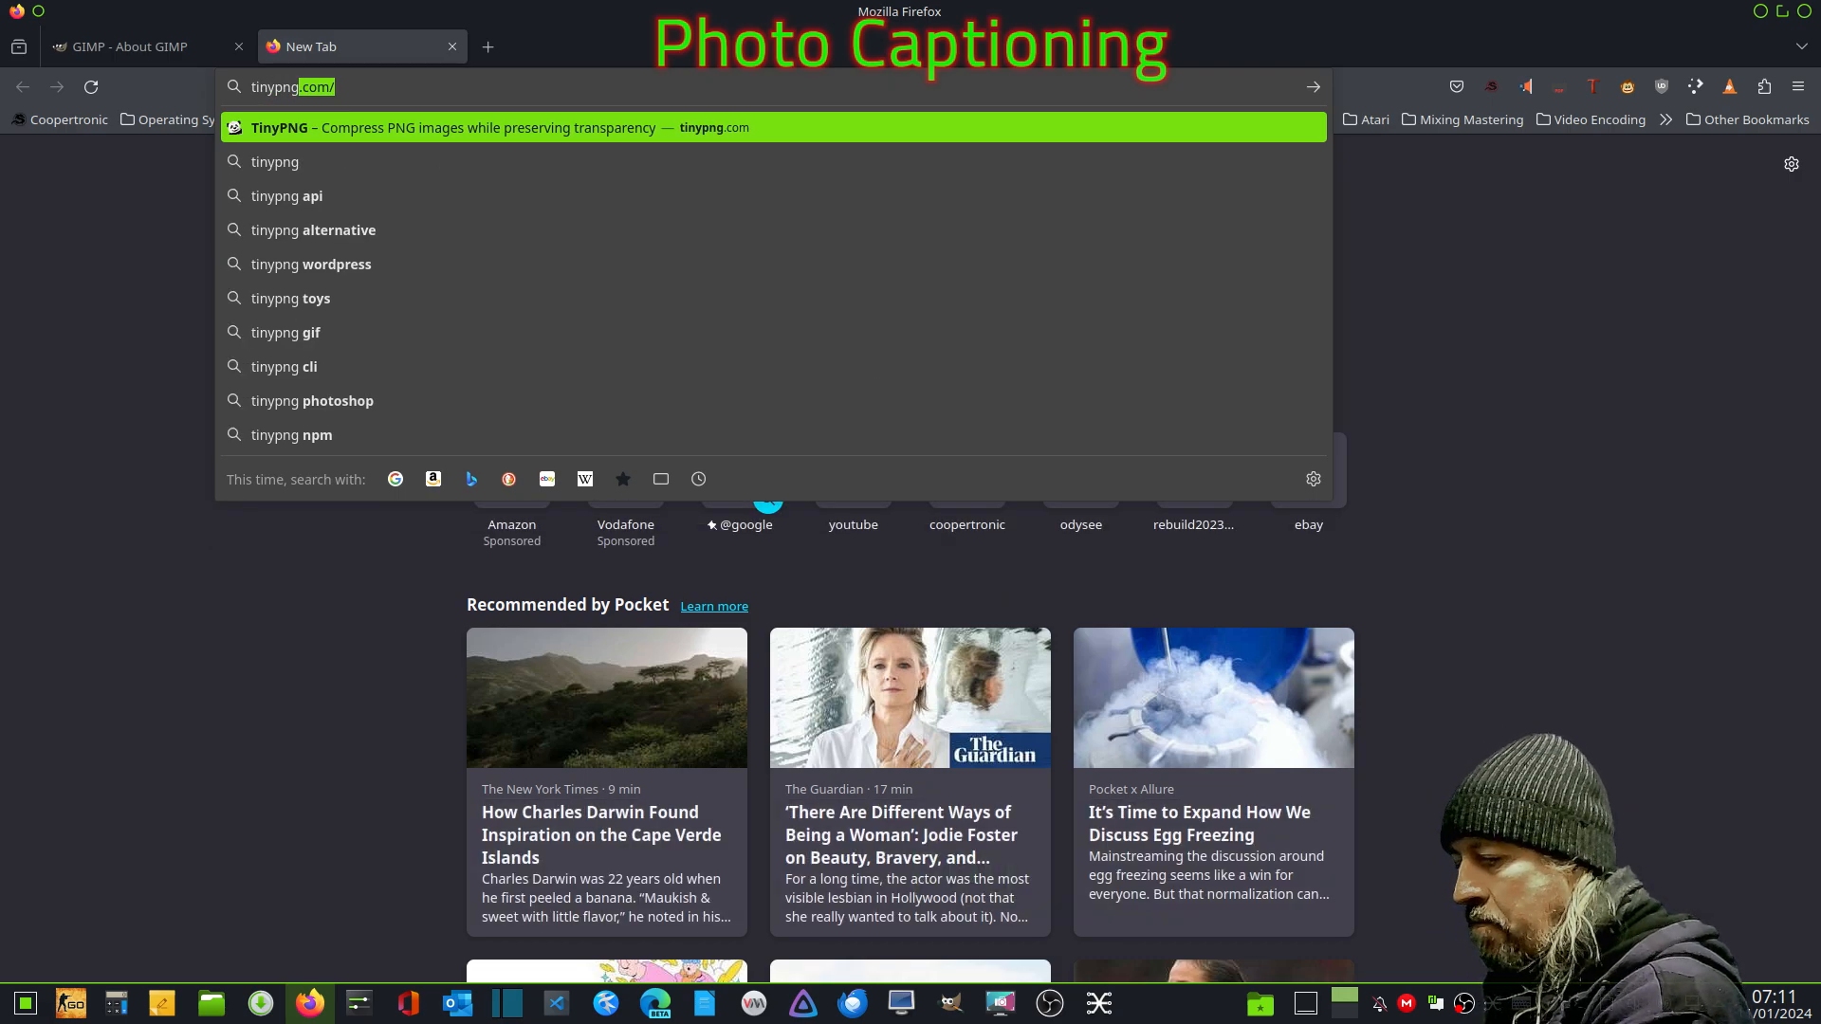
key("Return")
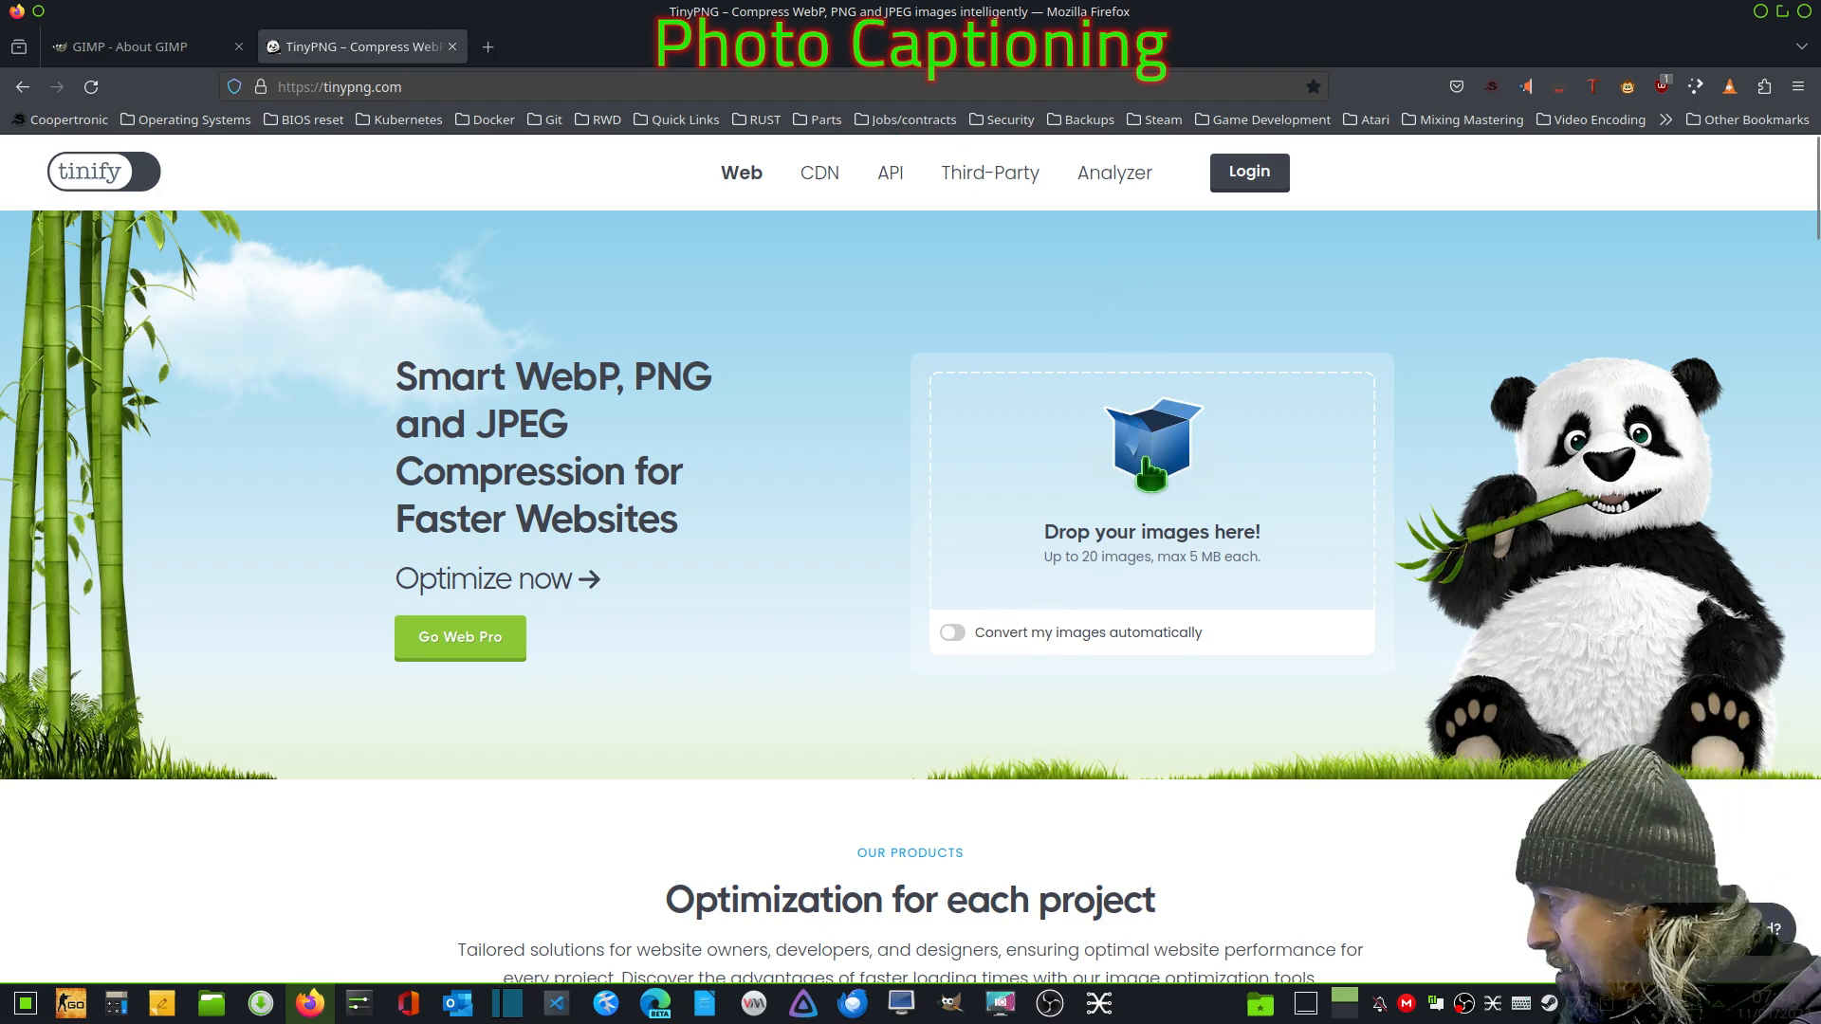
- Upload Unknown.Relic.Enhanced.1080p.Caption.jpg from the Caption Unknown Relic folder in Pictures for compression
left_click(1147, 465)
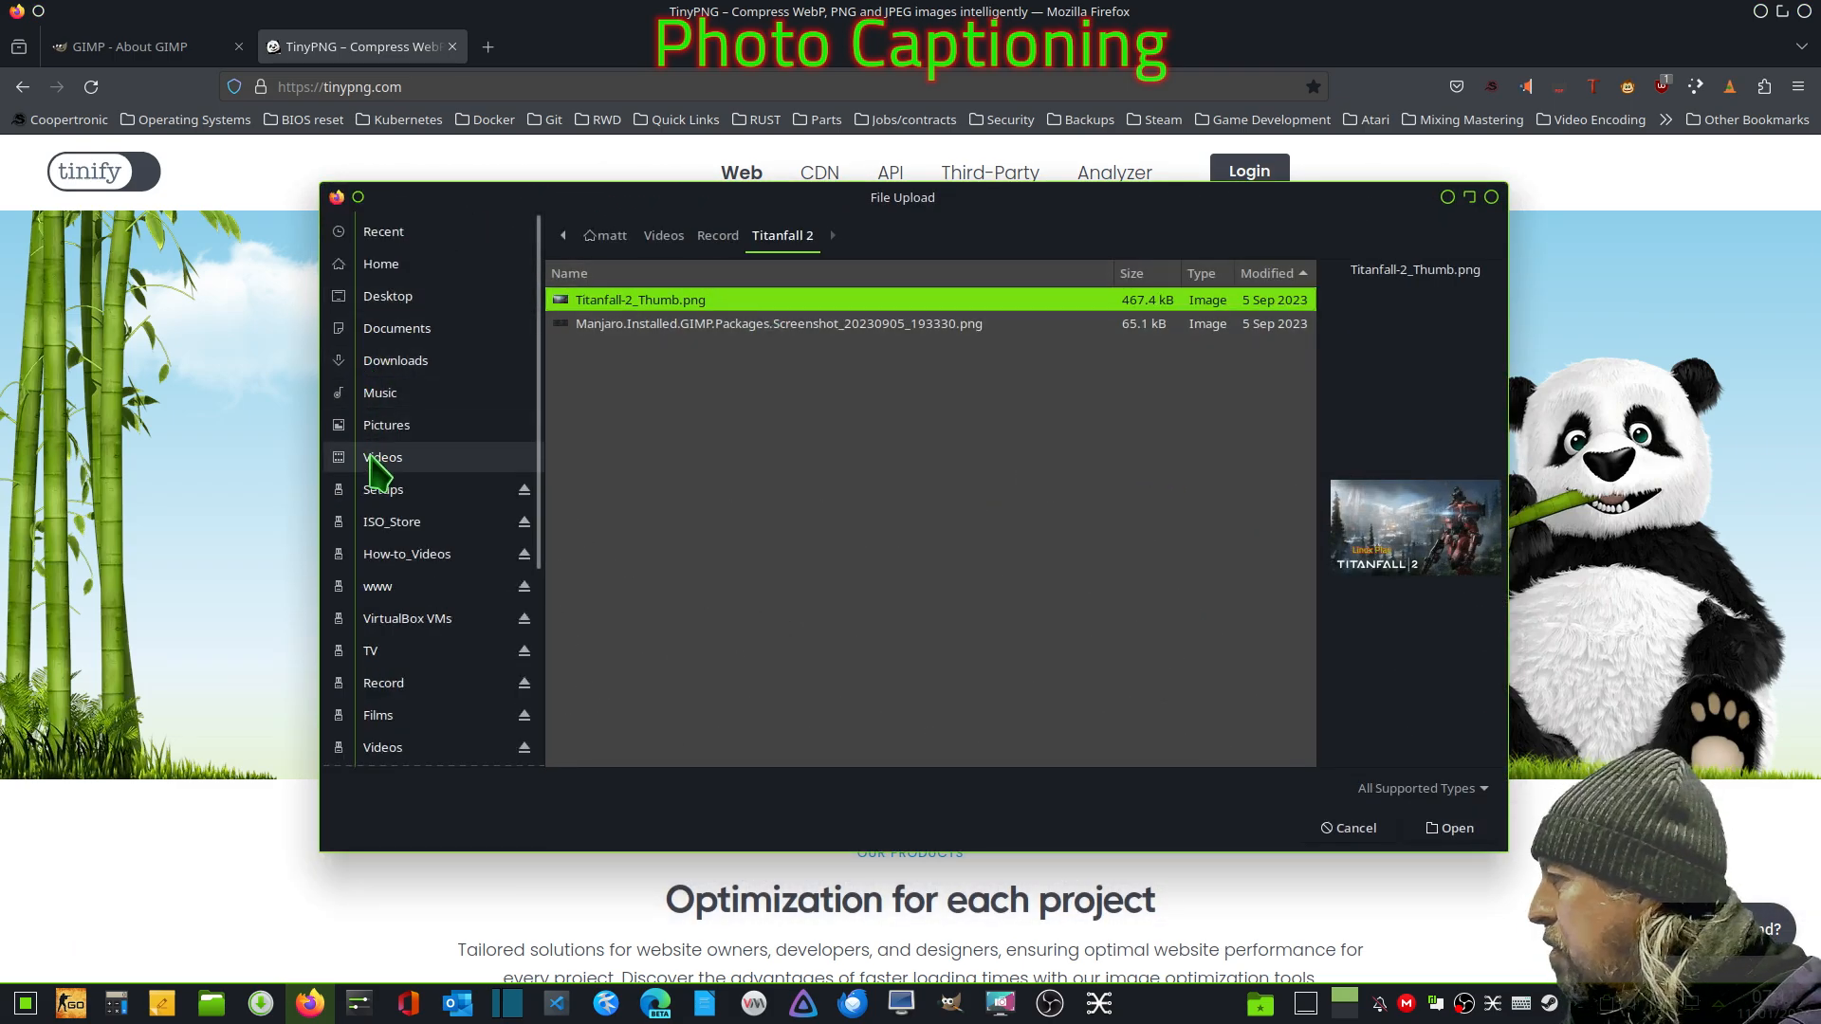
left_click(397, 429)
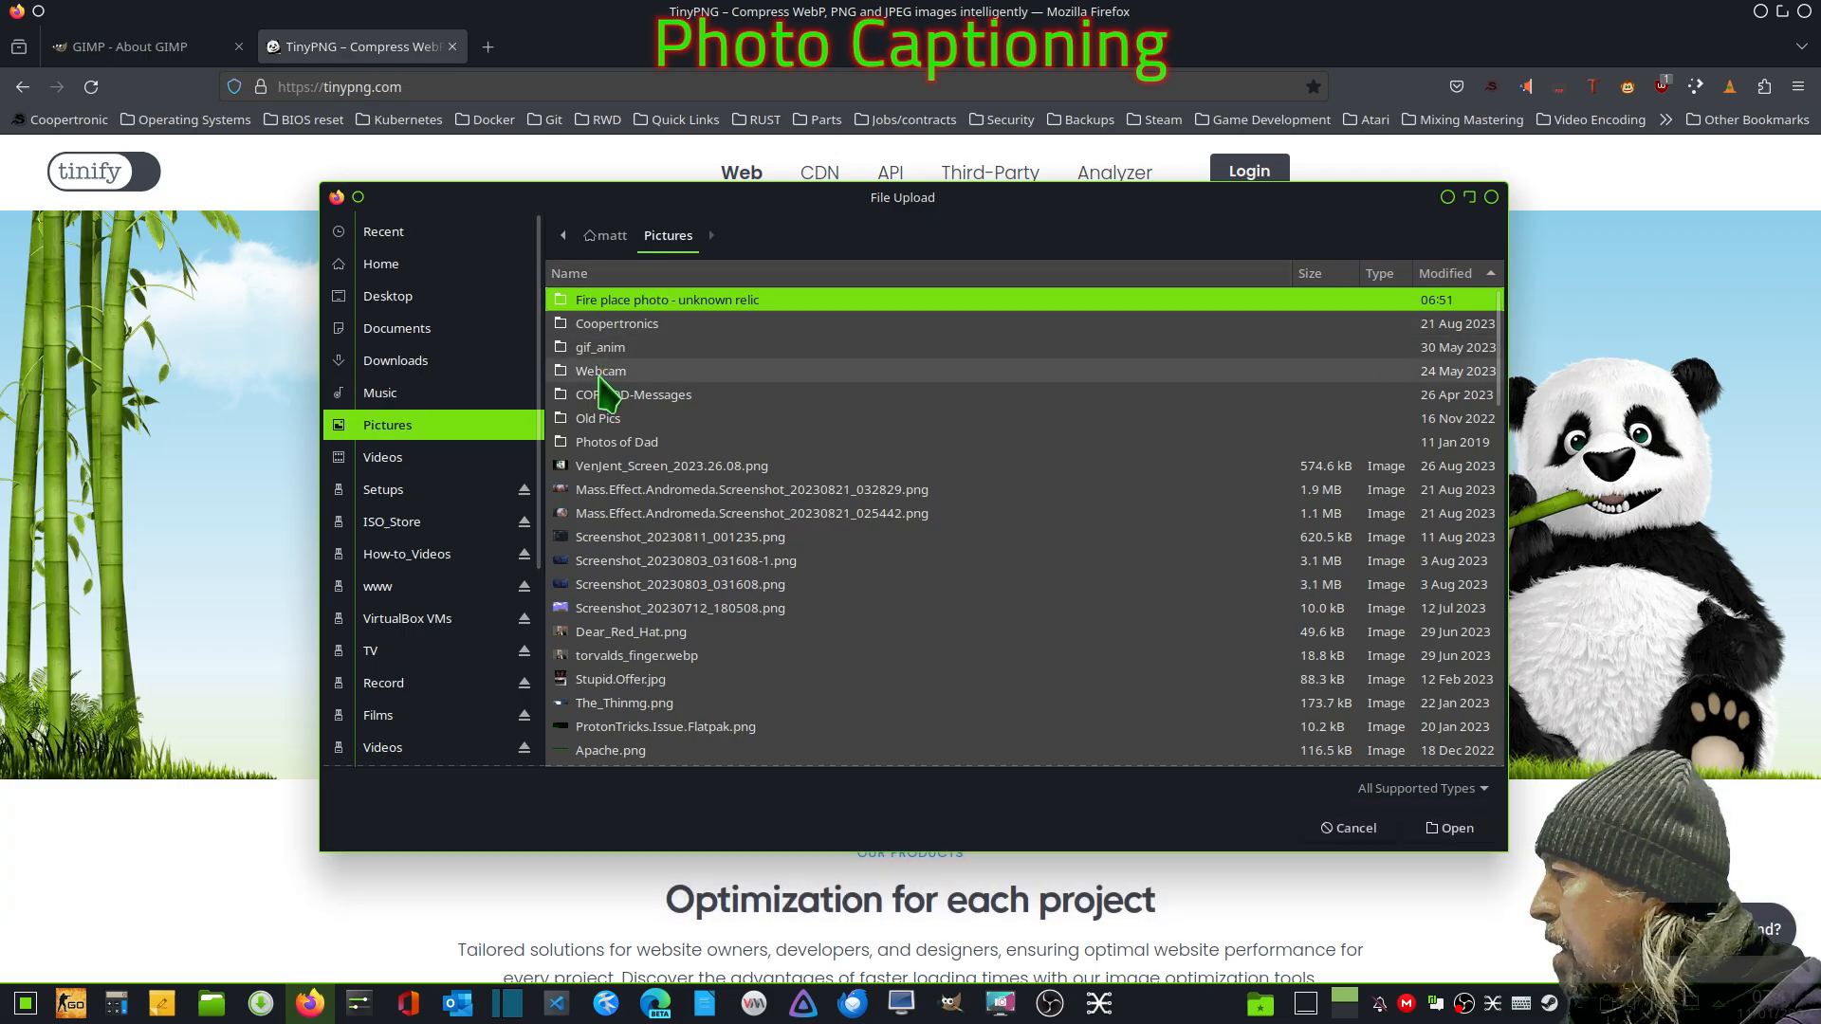
double_click(601, 300)
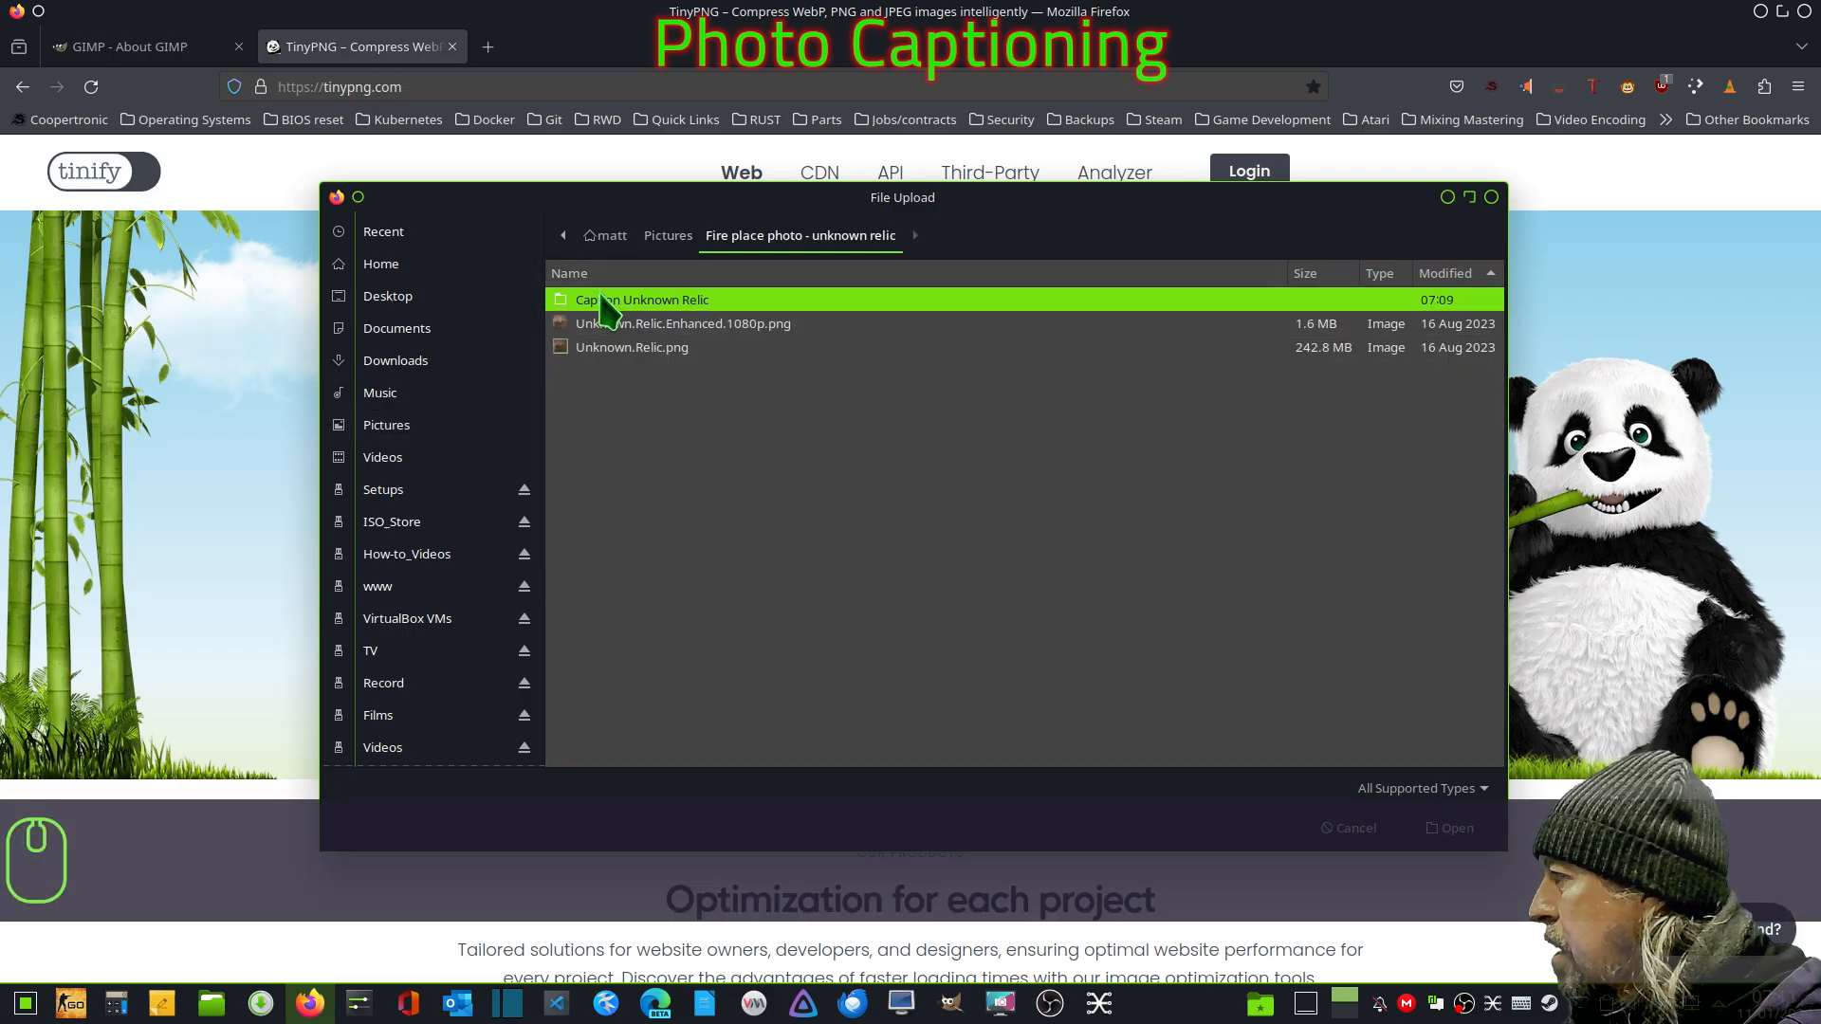
double_click(602, 300)
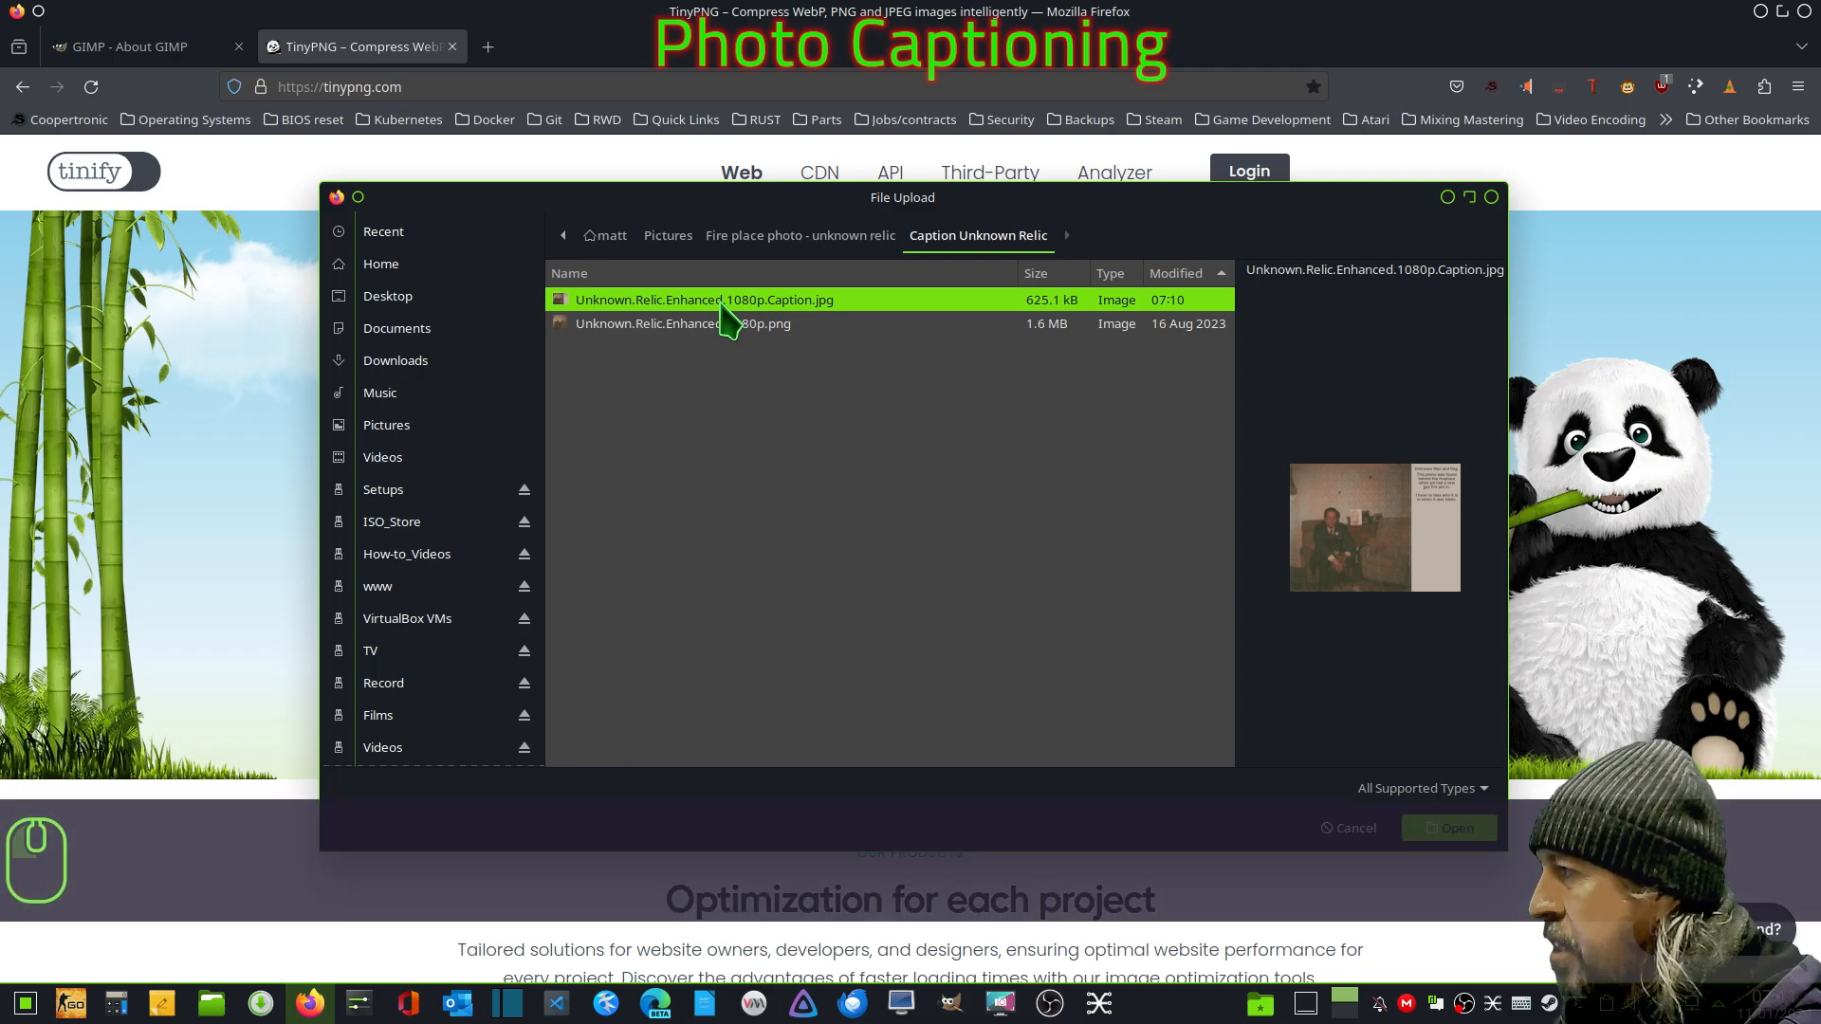
double_click(723, 302)
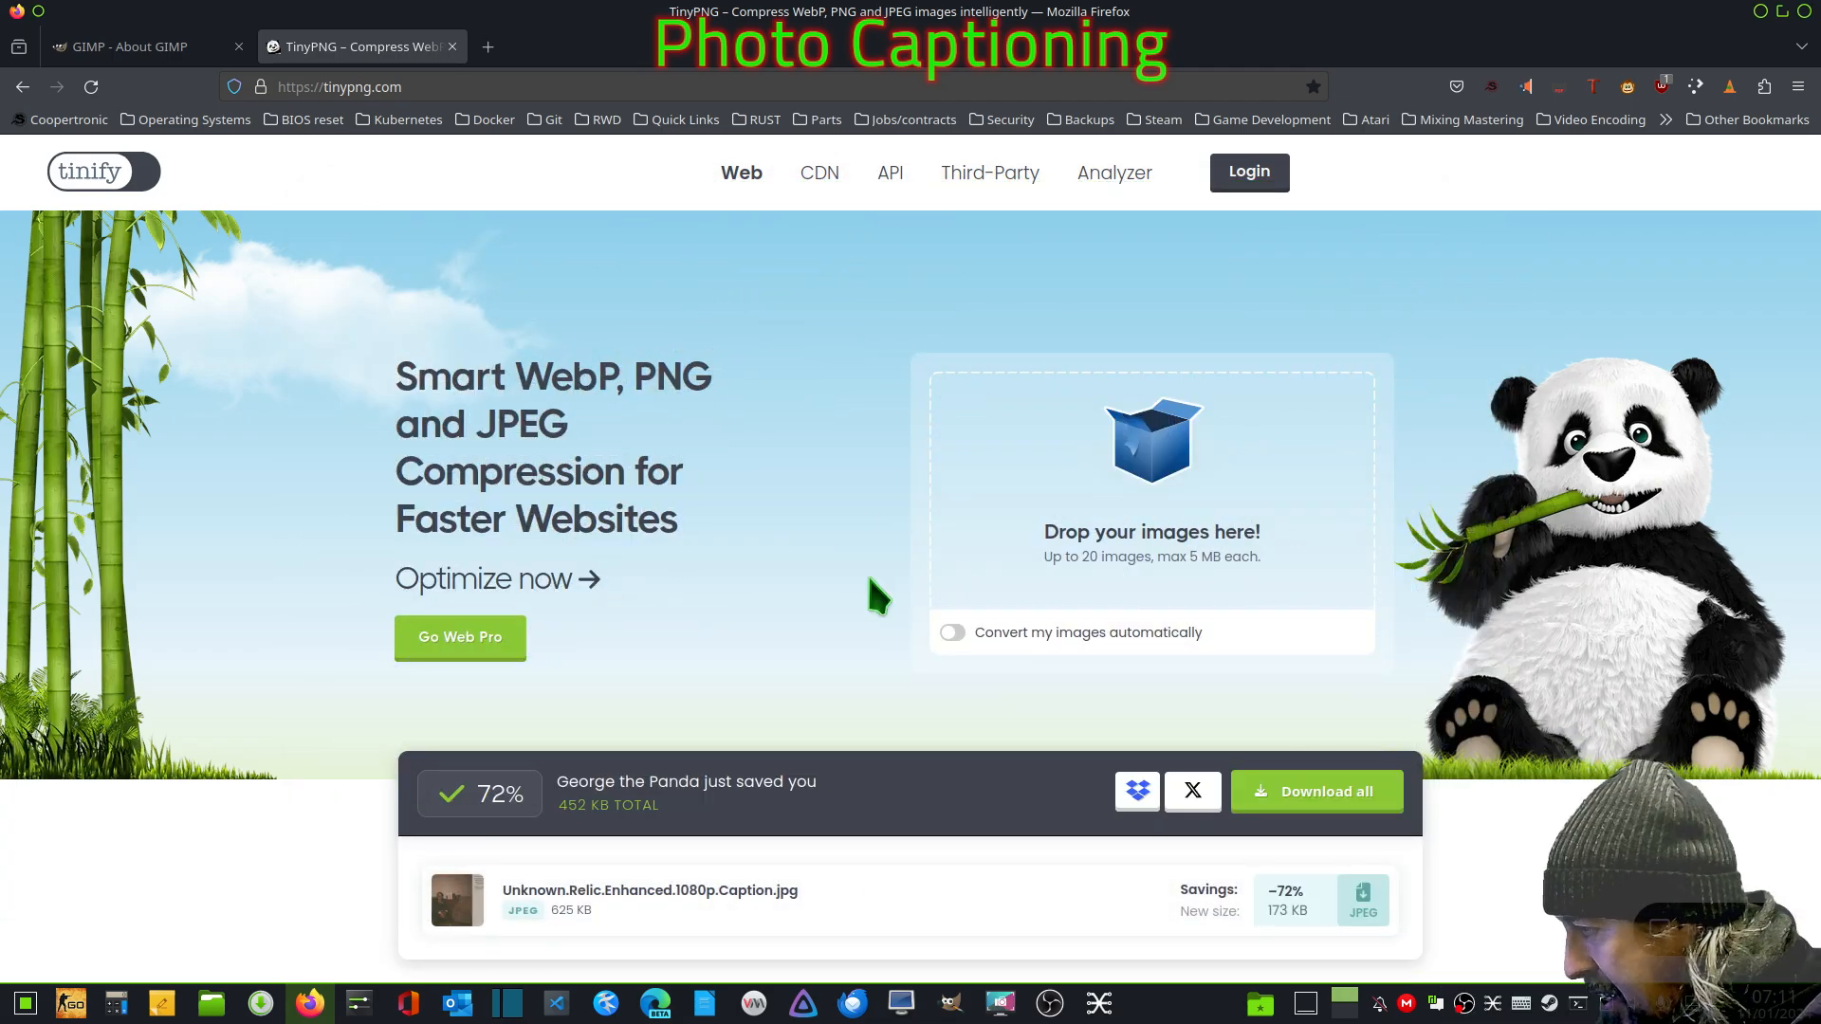
- Start downloading the compressed JPEG and choose Pictures > Fire place photo - unknown relic > Caption Unknown Relic as the destination folder
scroll(874, 594, "down", 3)
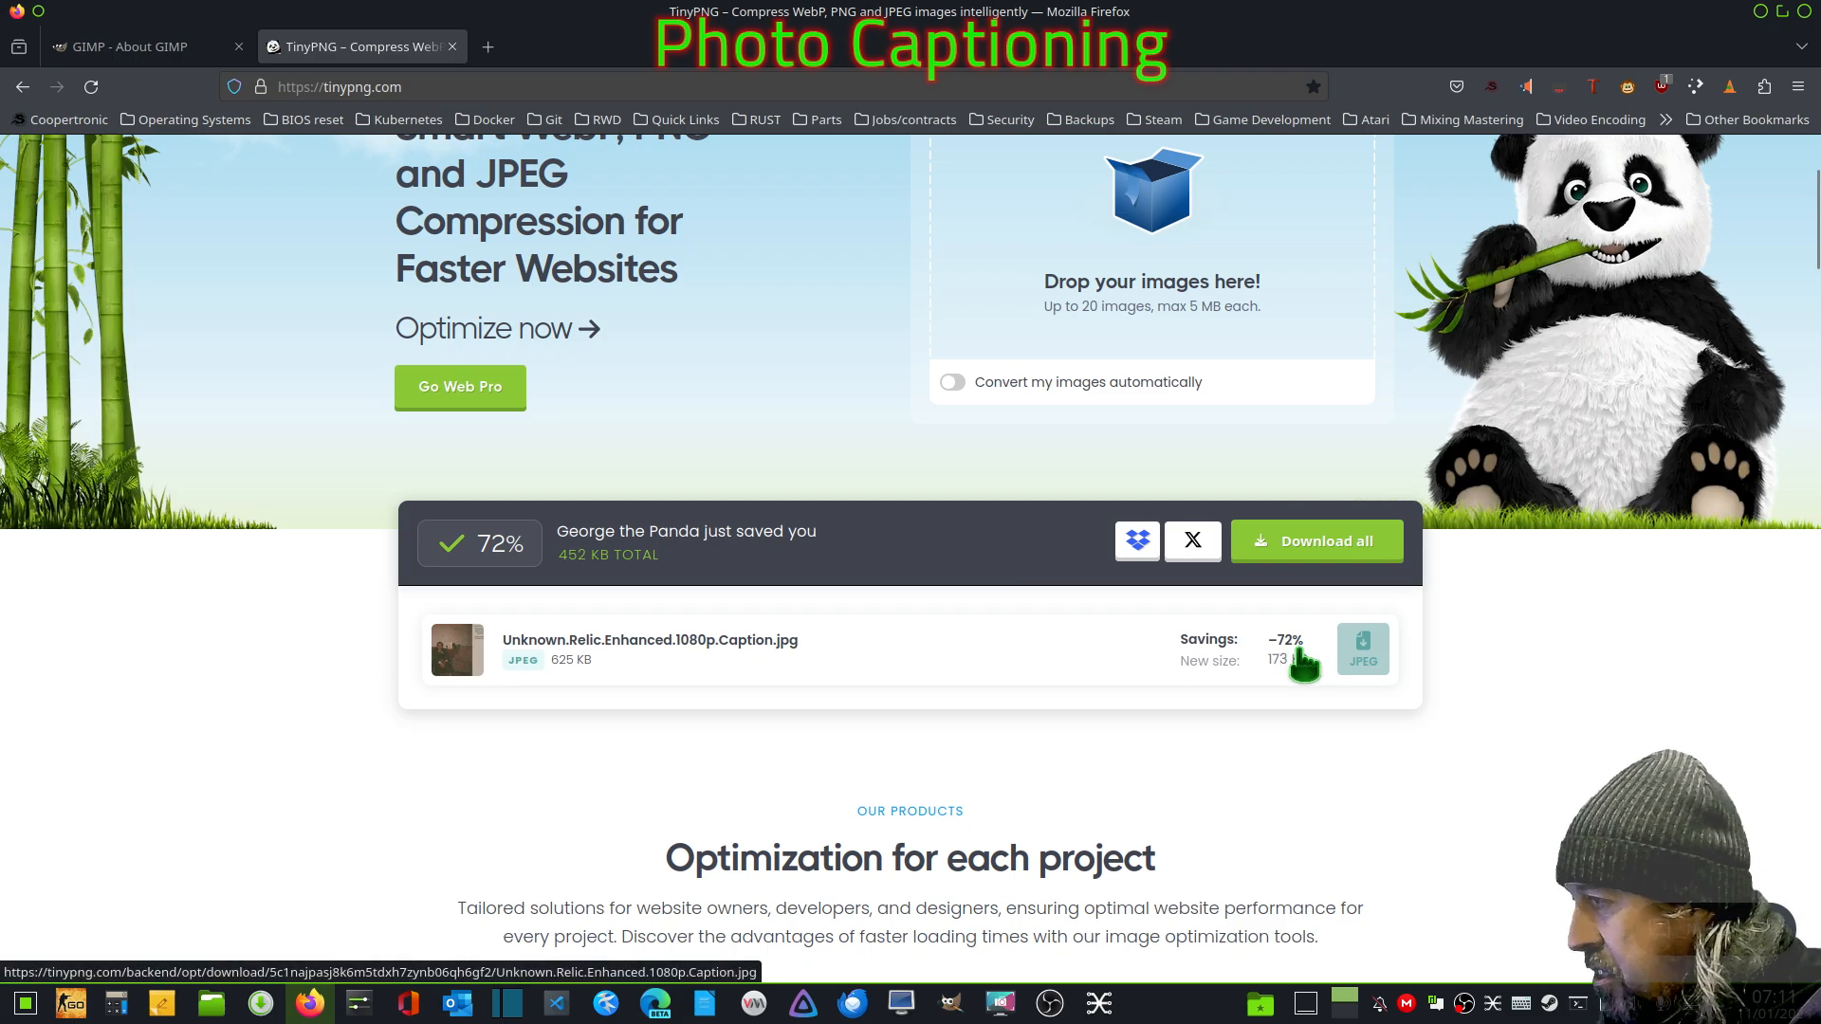
left_click(1371, 657)
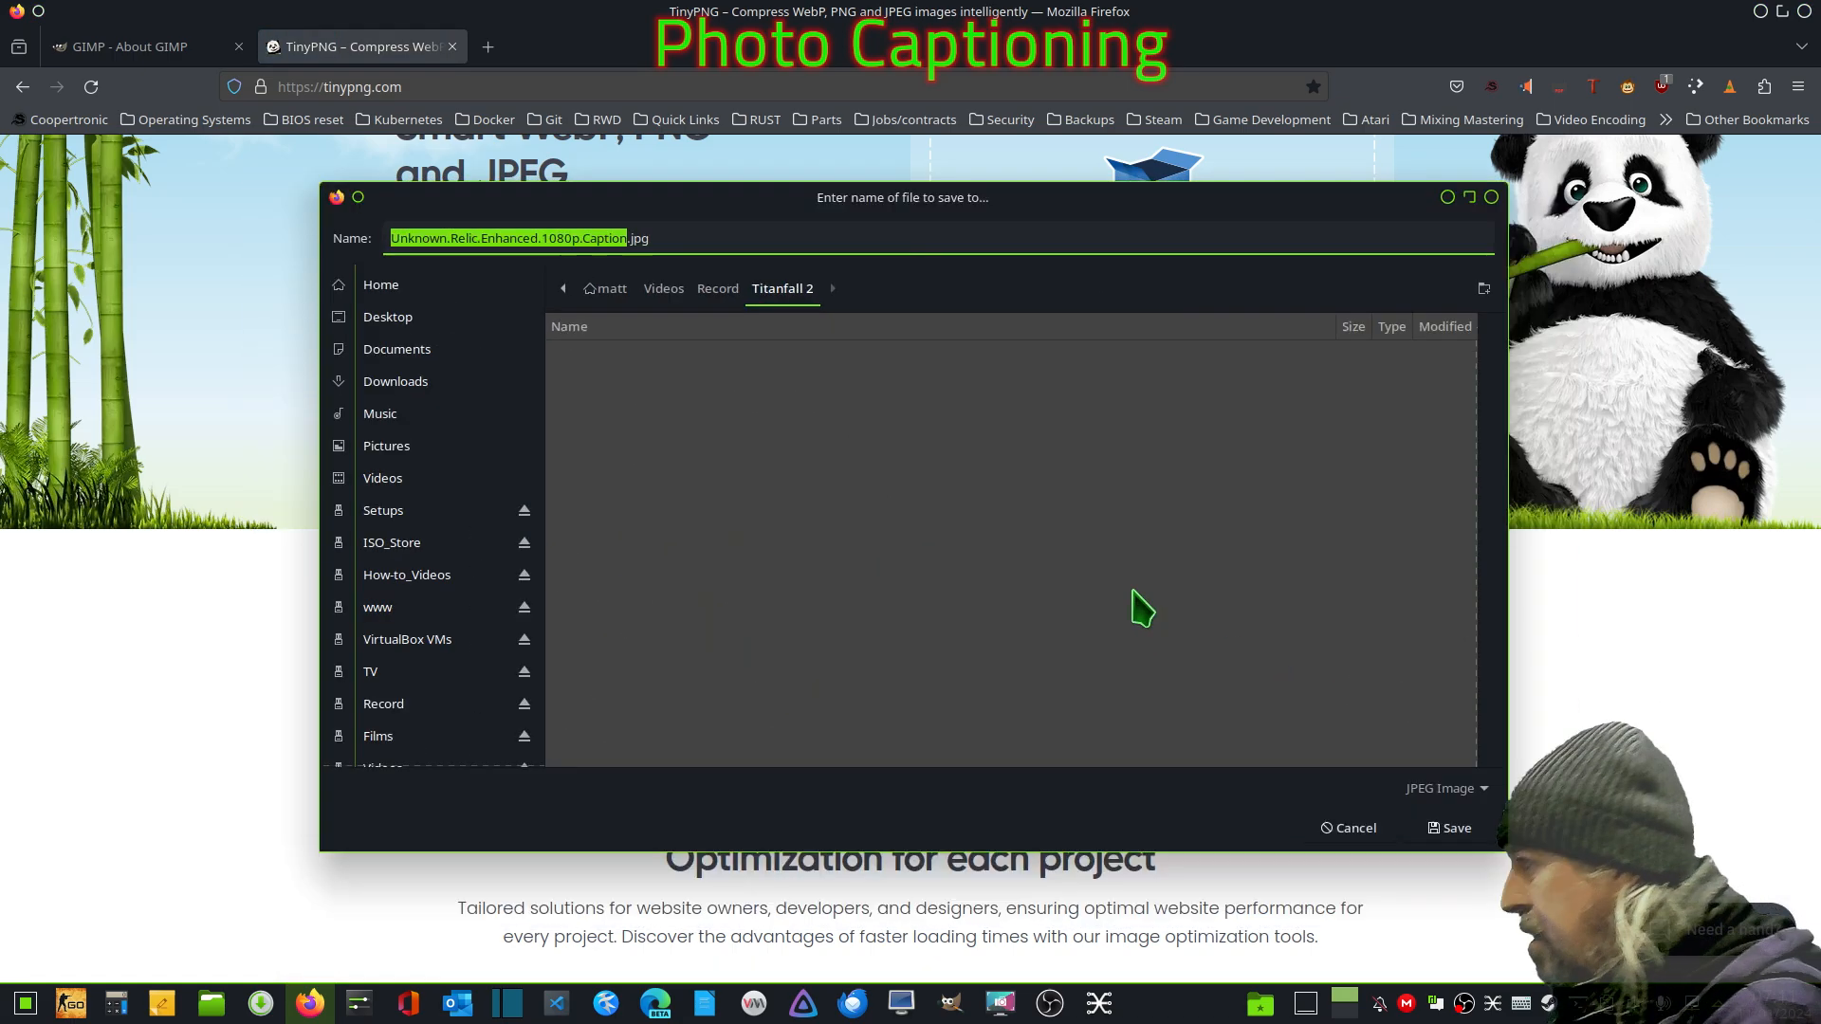
left_click(398, 448)
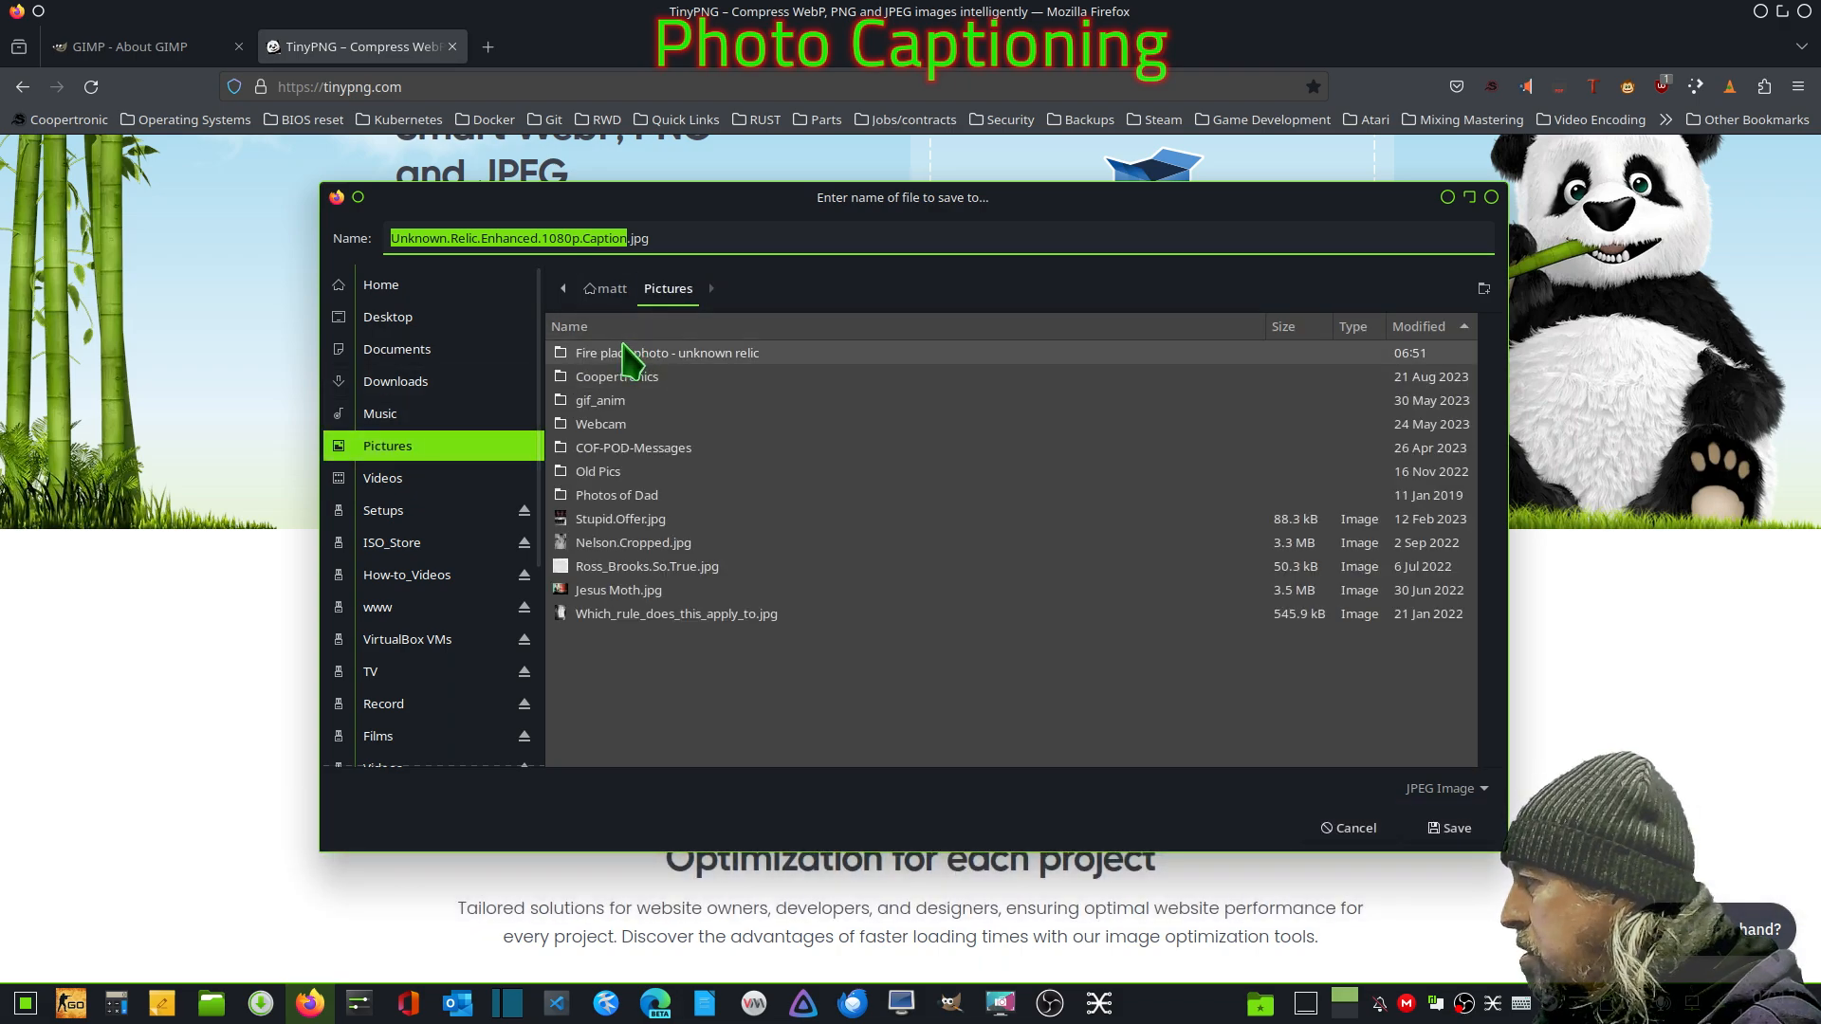
double_click(628, 356)
double_click(663, 356)
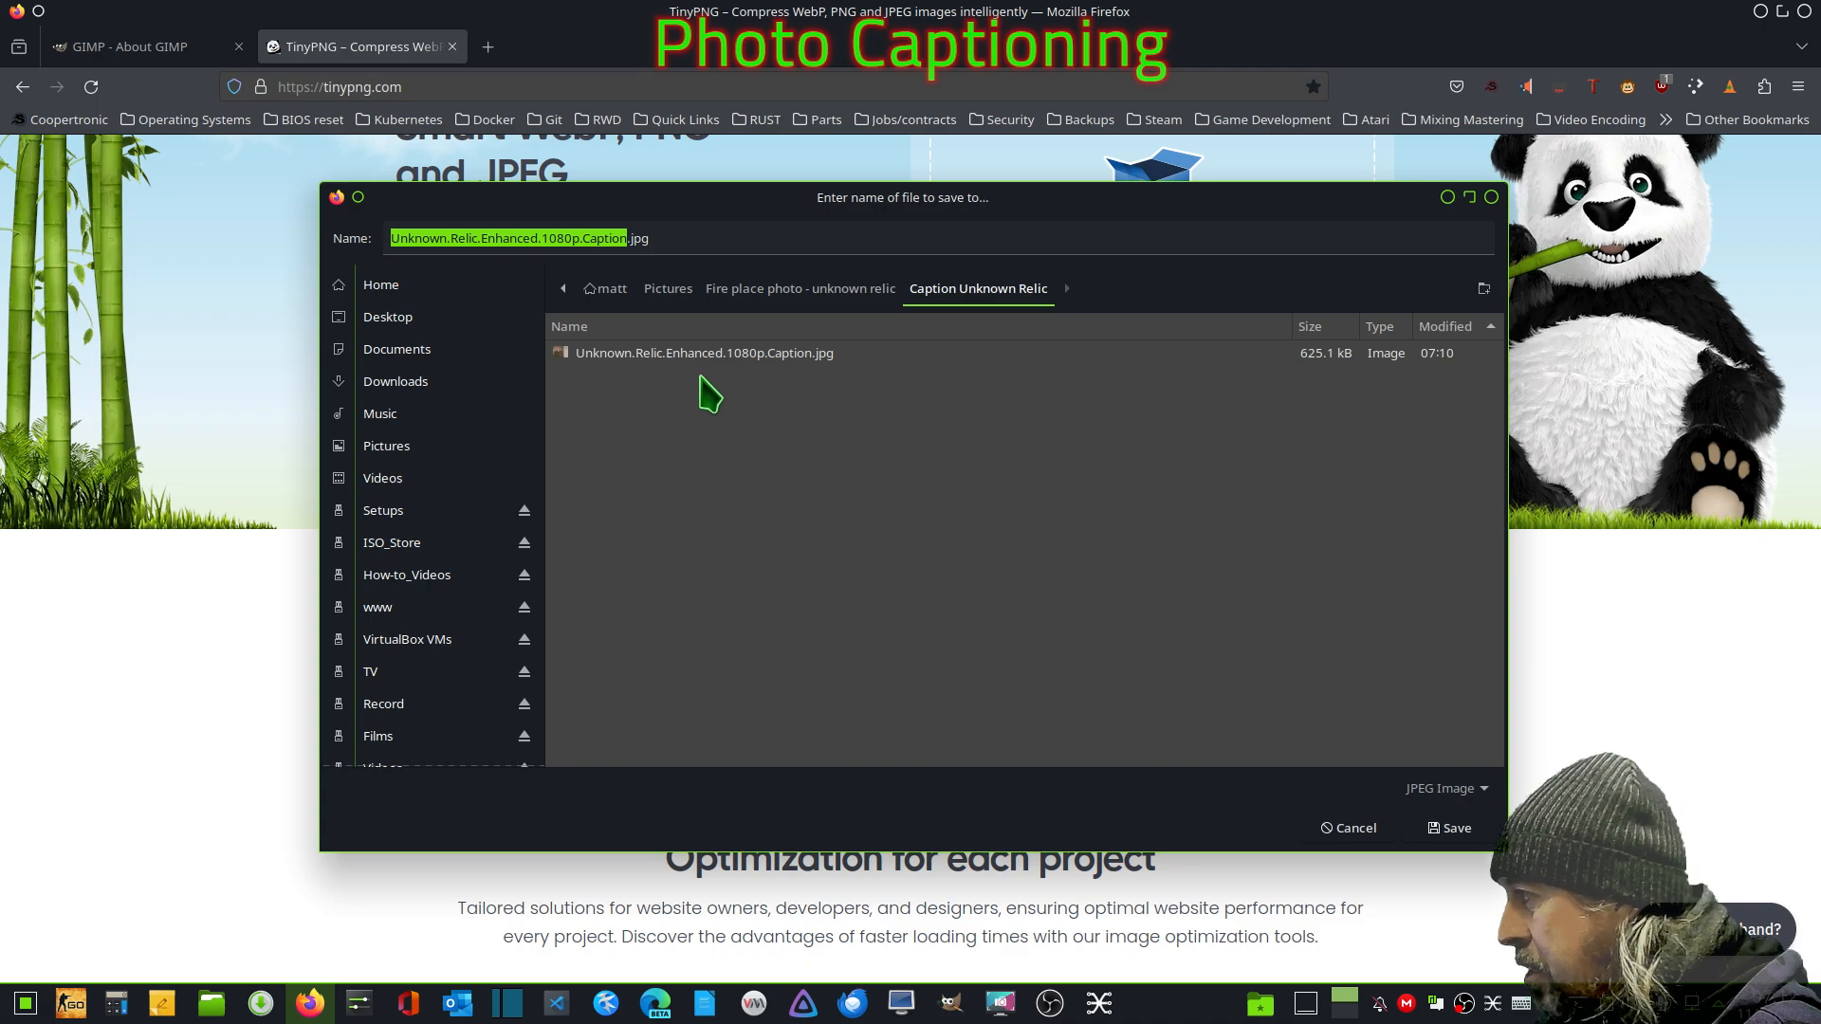
- Name the download Unknown.Relic.Enhanced.1080p.Caption.Compressed.jpg and save it
left_click(789, 255)
key("Left")
key("Left")
key("Left")
key("Left")
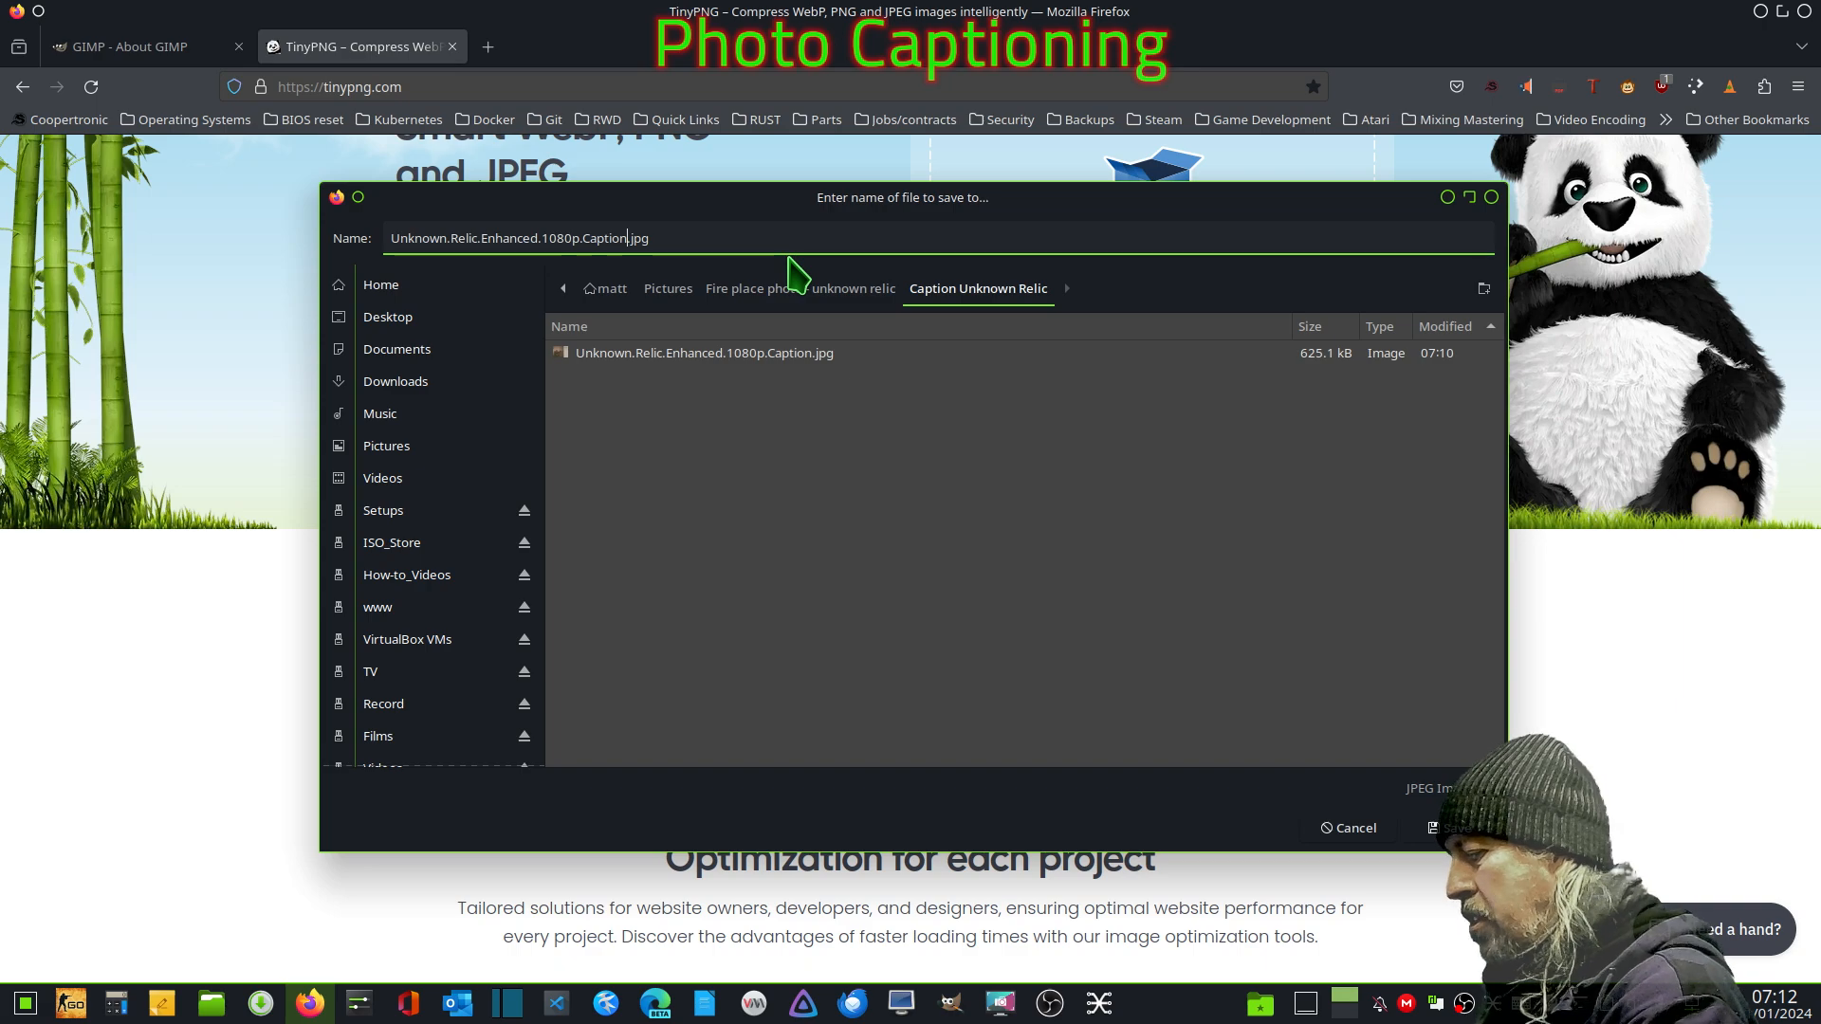
type("Co")
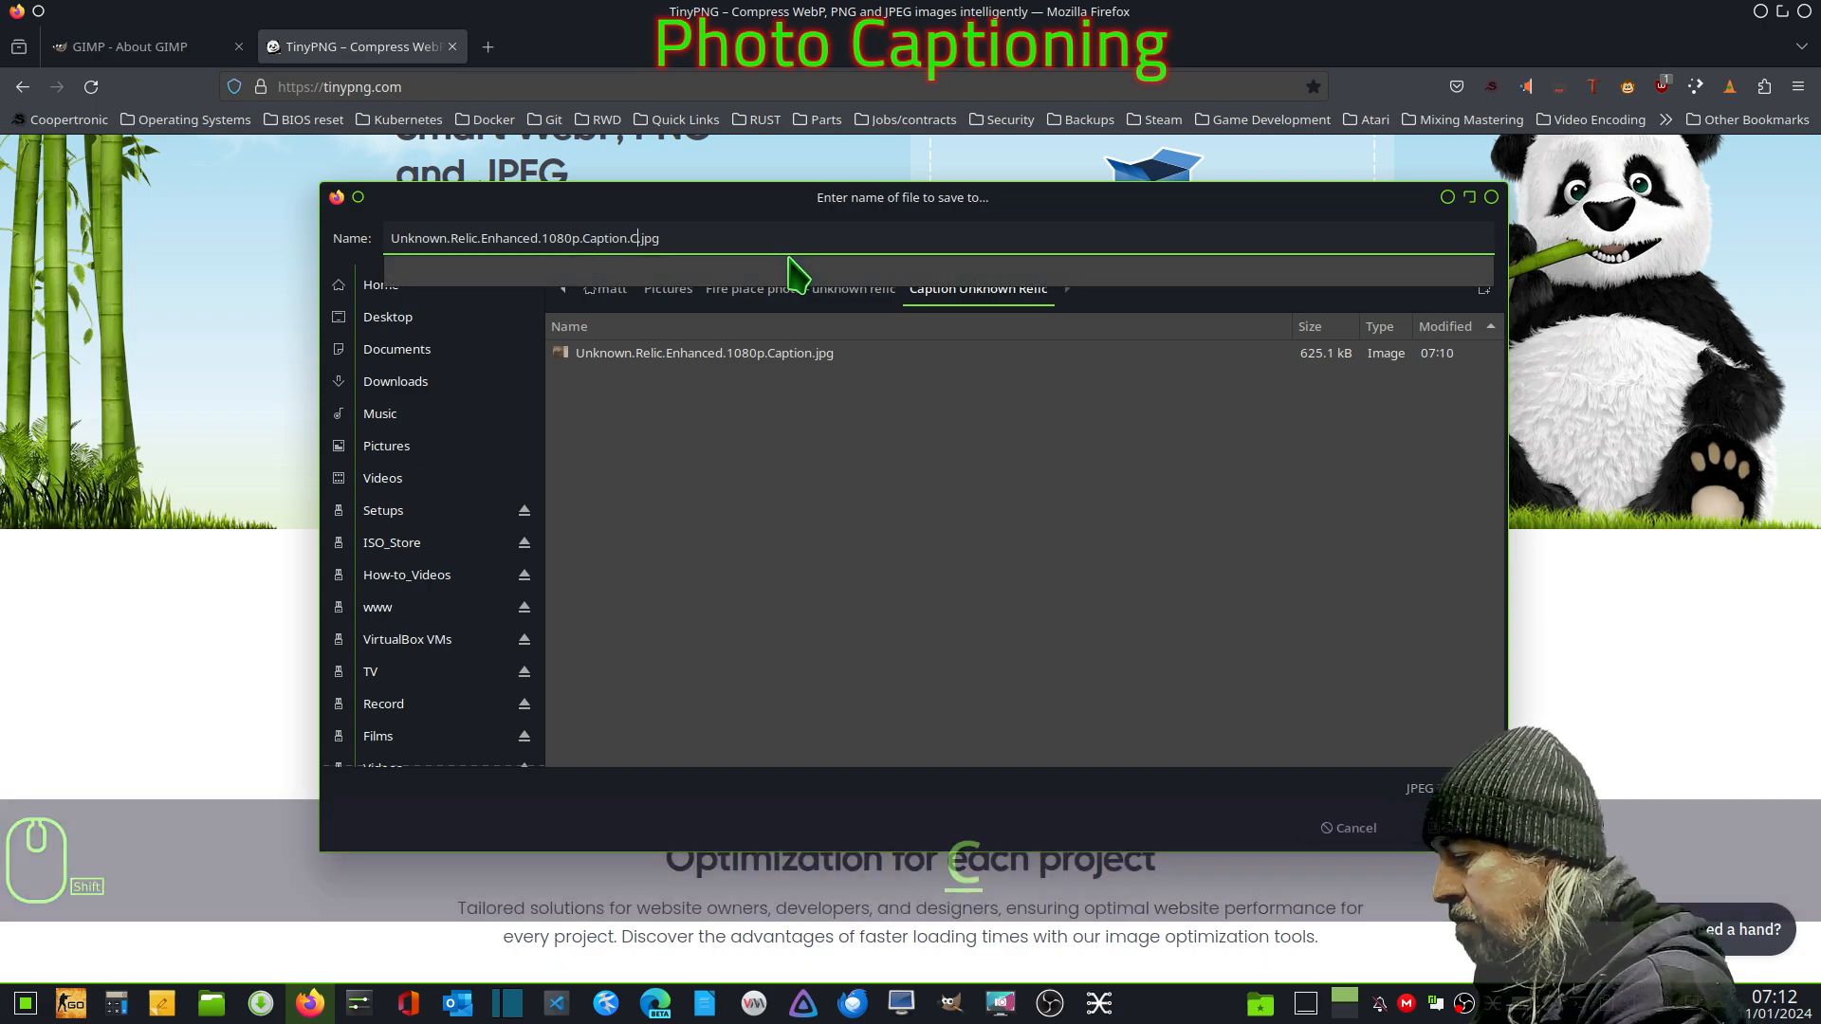
type("mpress")
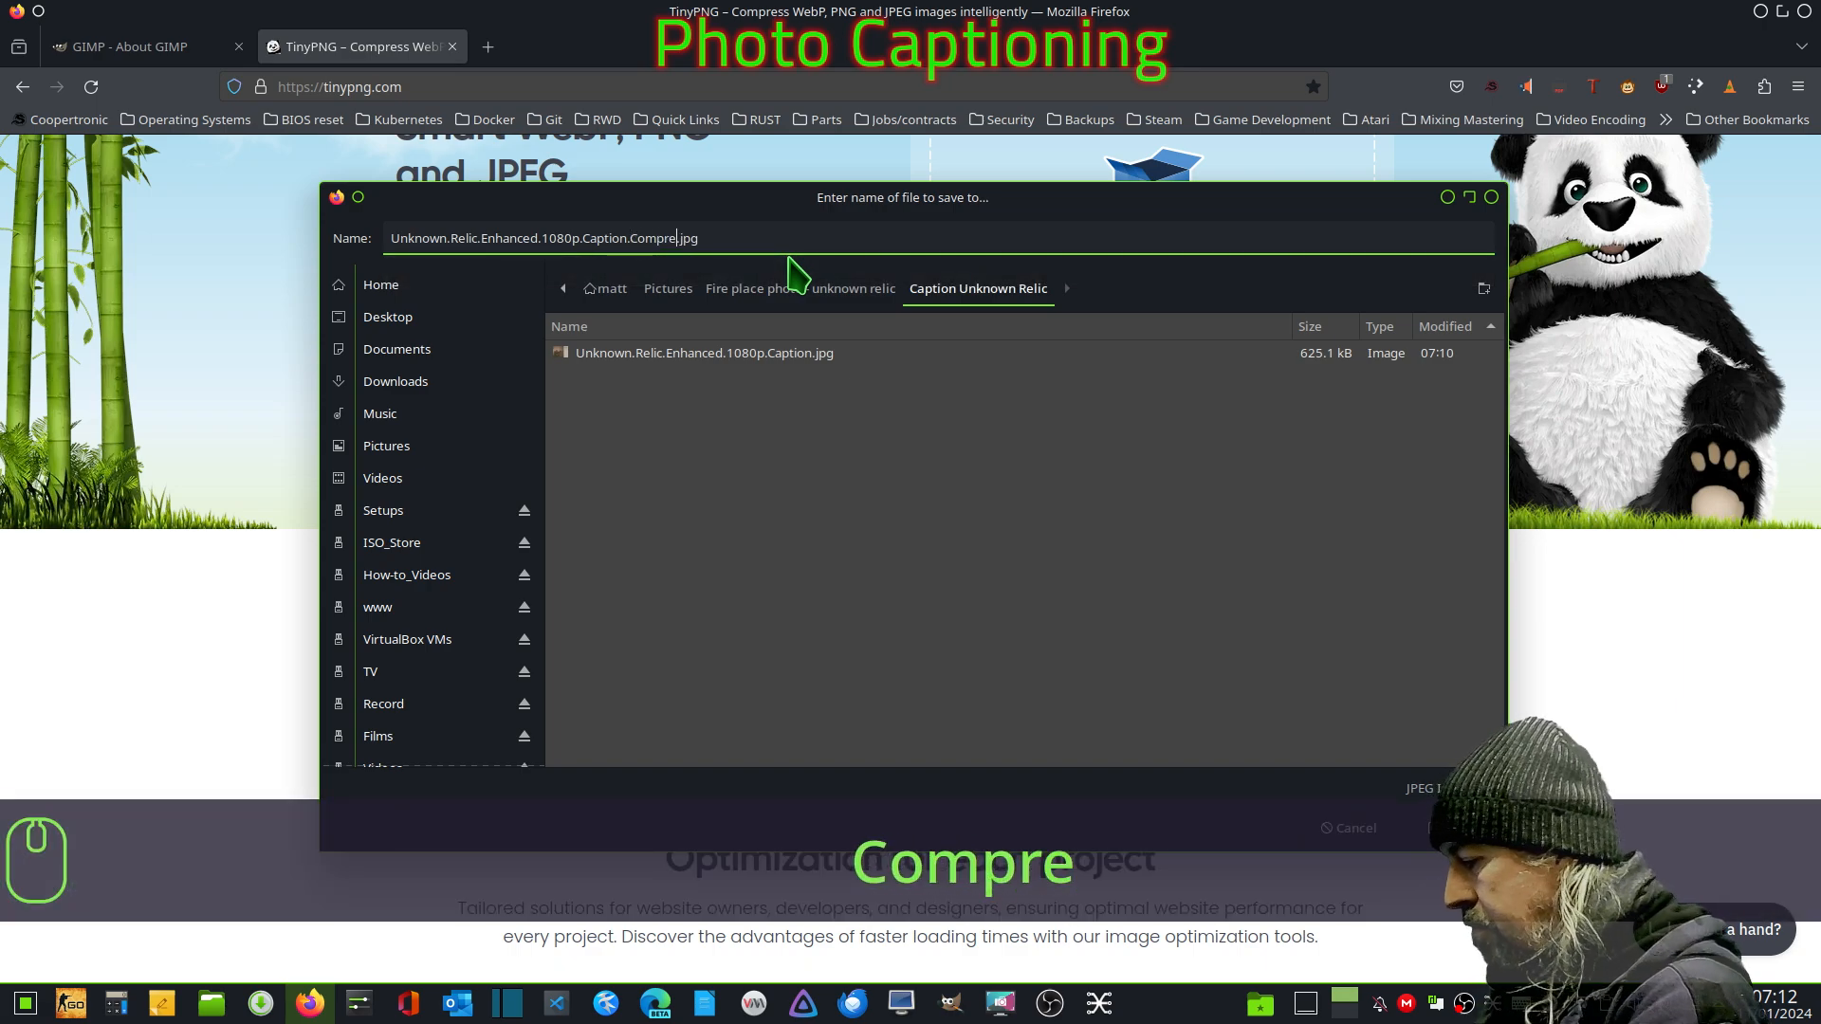
type("ed")
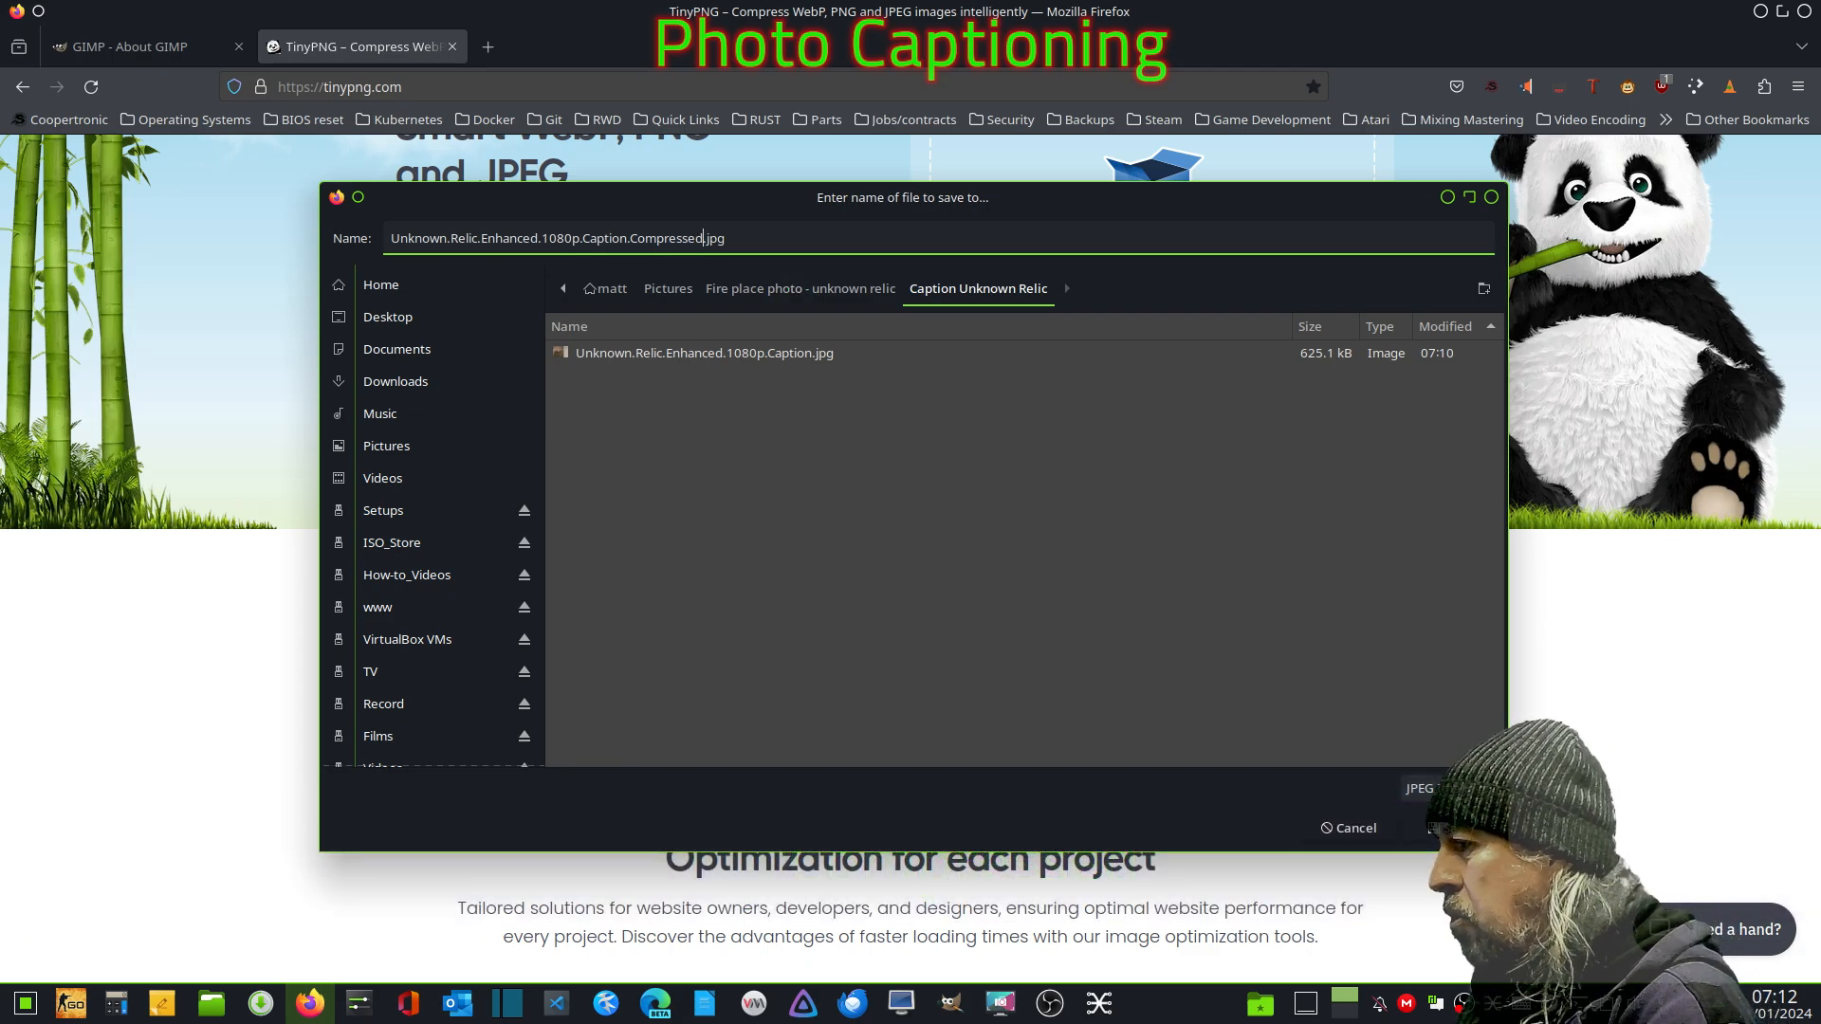
left_click(1447, 828)
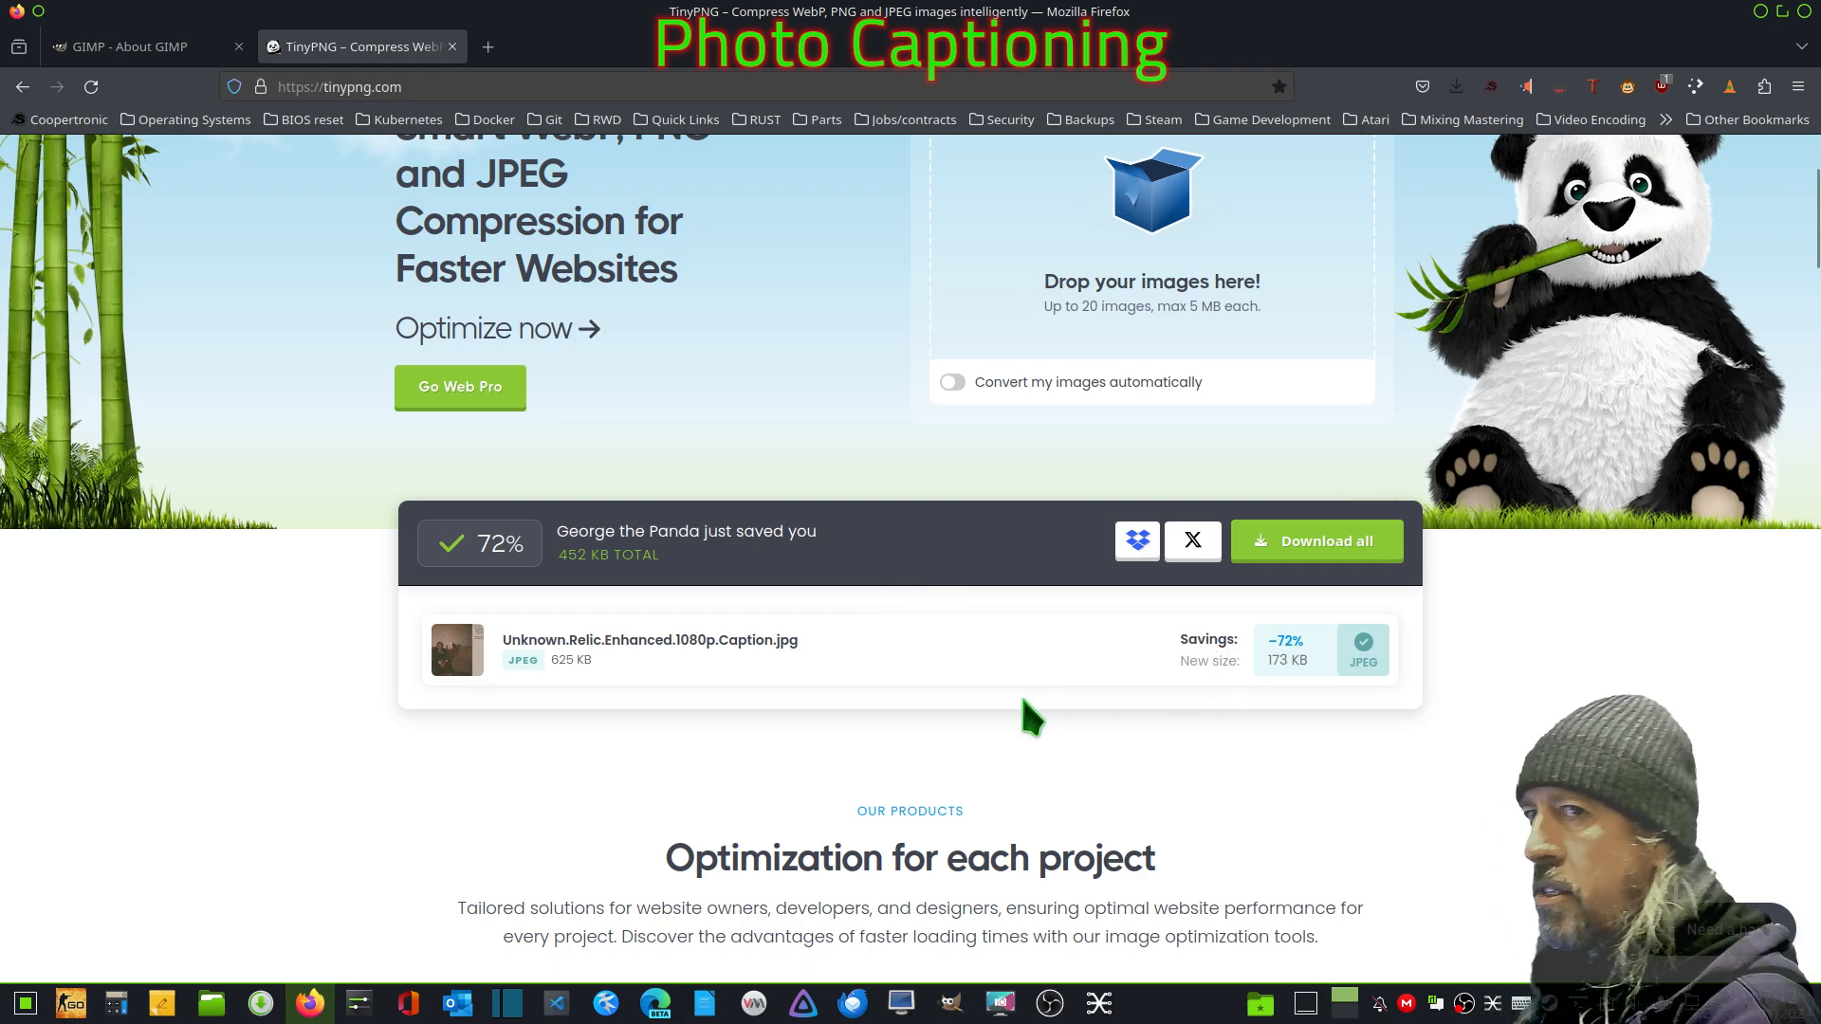
- Switch to the Dolphin file manager and compare the compressed JPEG's file size with the original export
left_click(213, 1002)
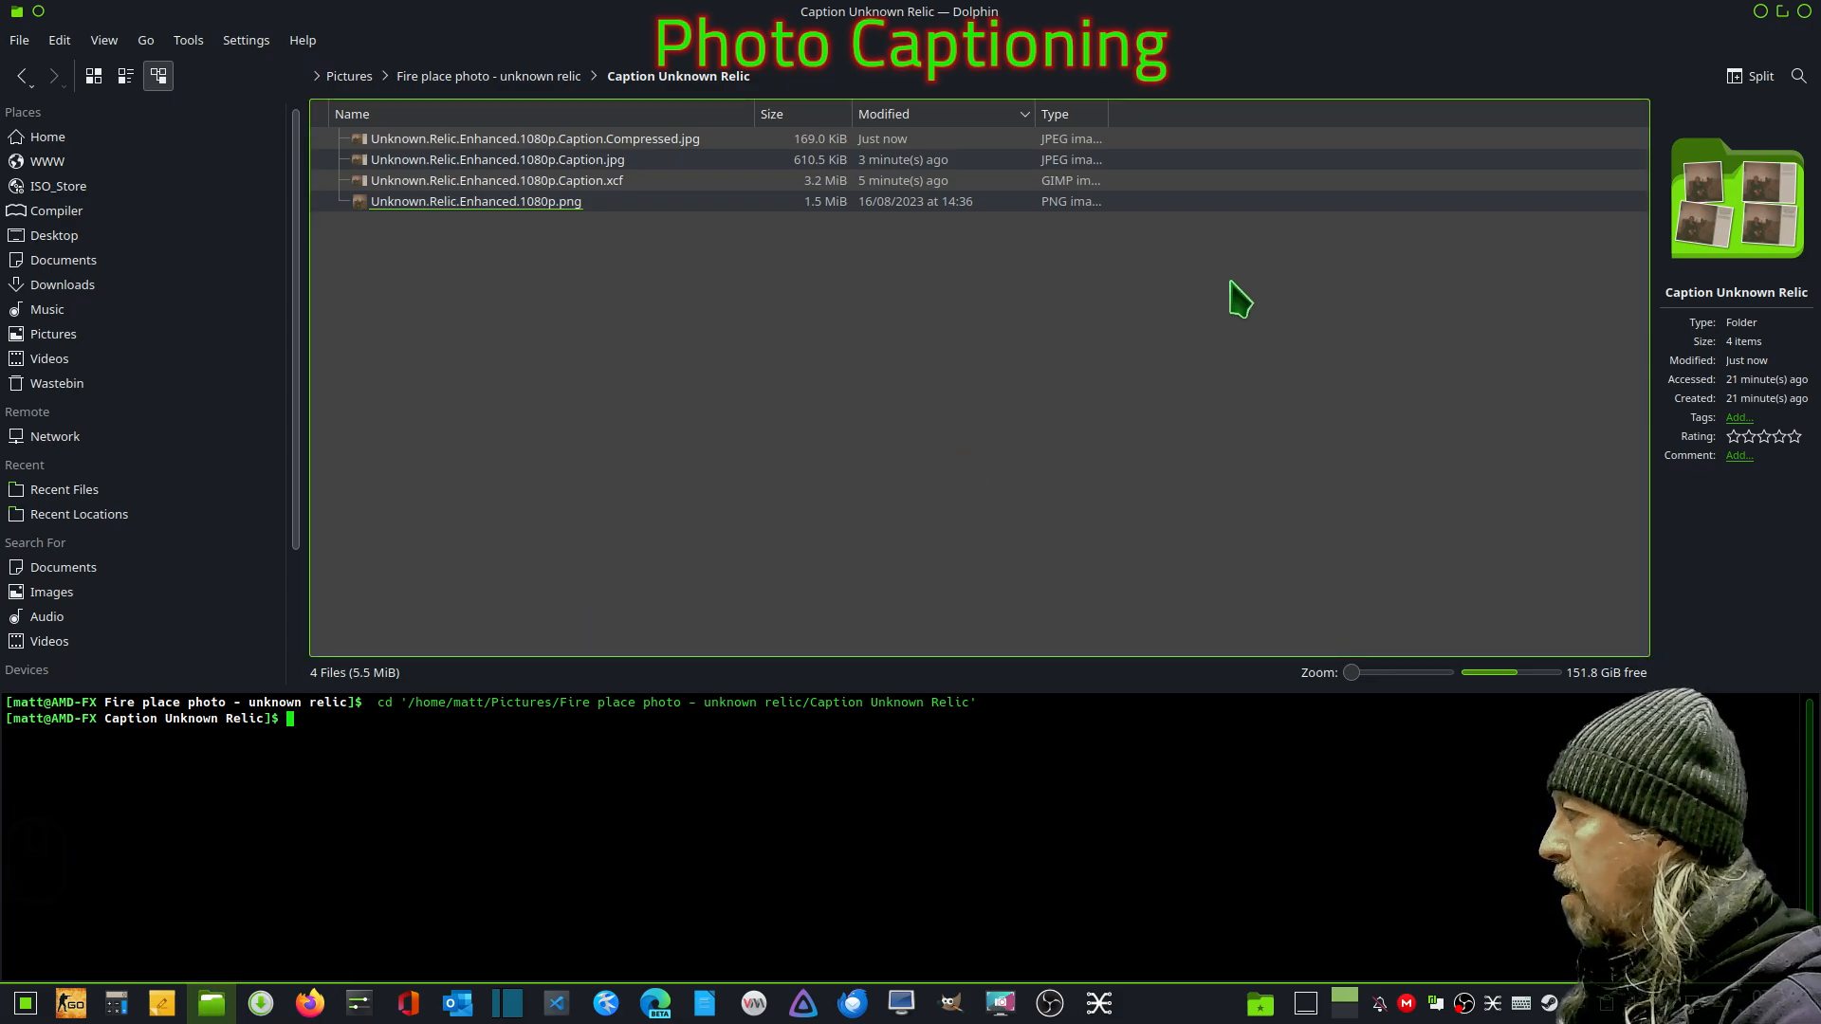